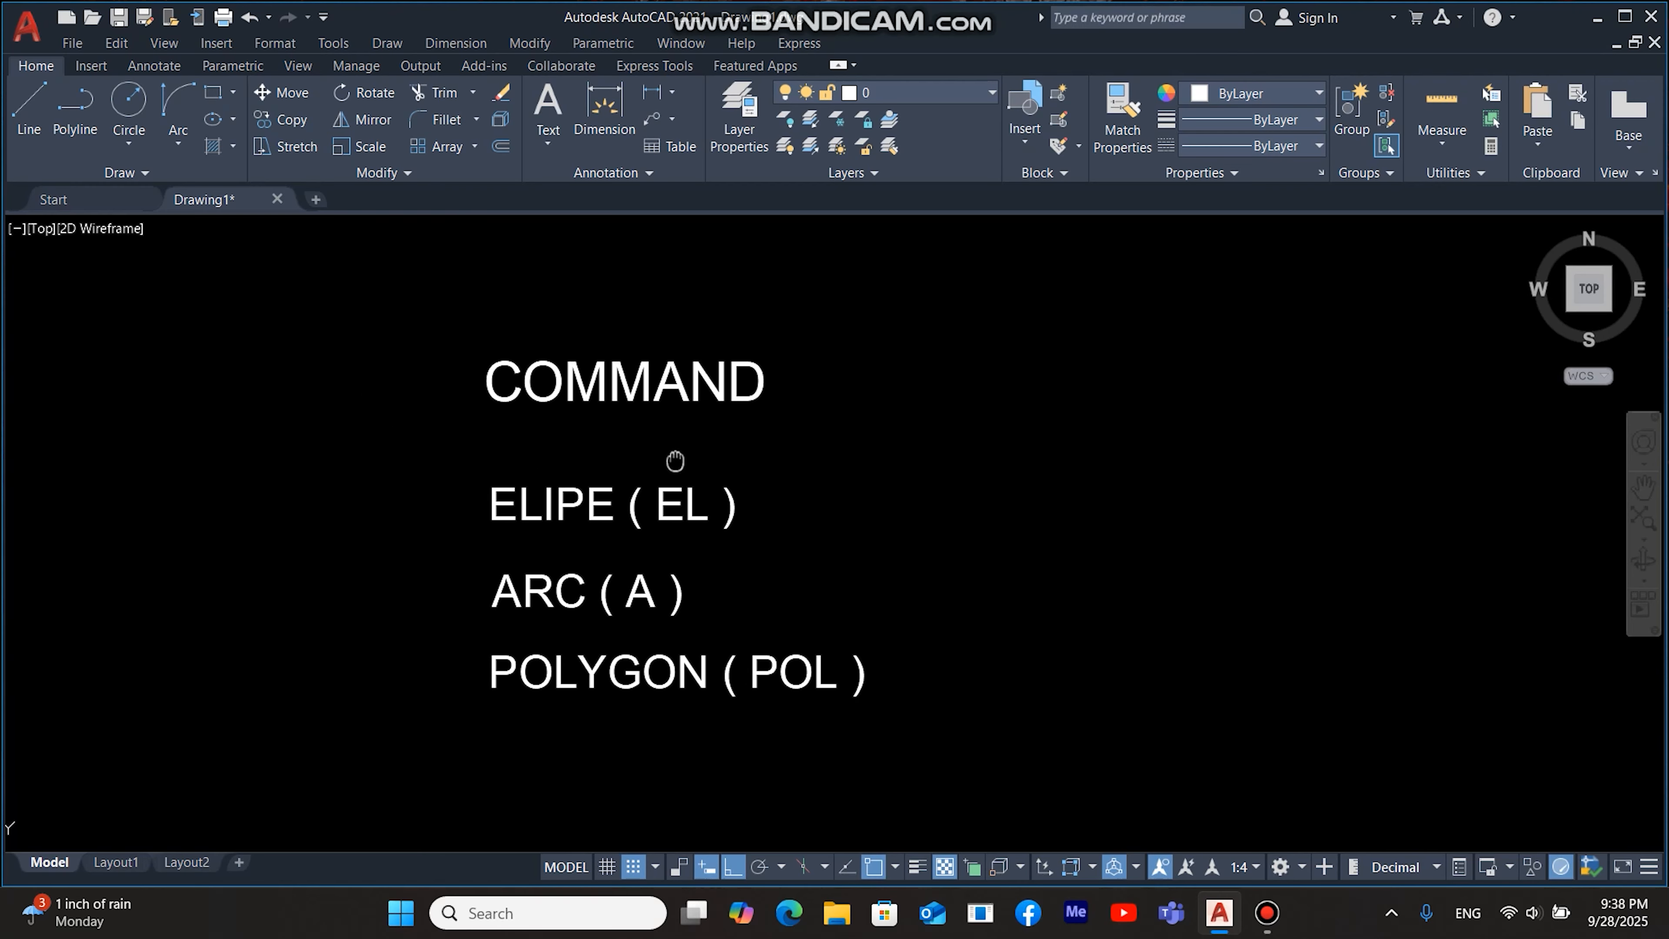
Step: Draw a horizontal ellipse beside the command list with a 300-unit vertical axis and a longer horizontal axis set freehand
middle_click_drag(1066, 414, 854, 499)
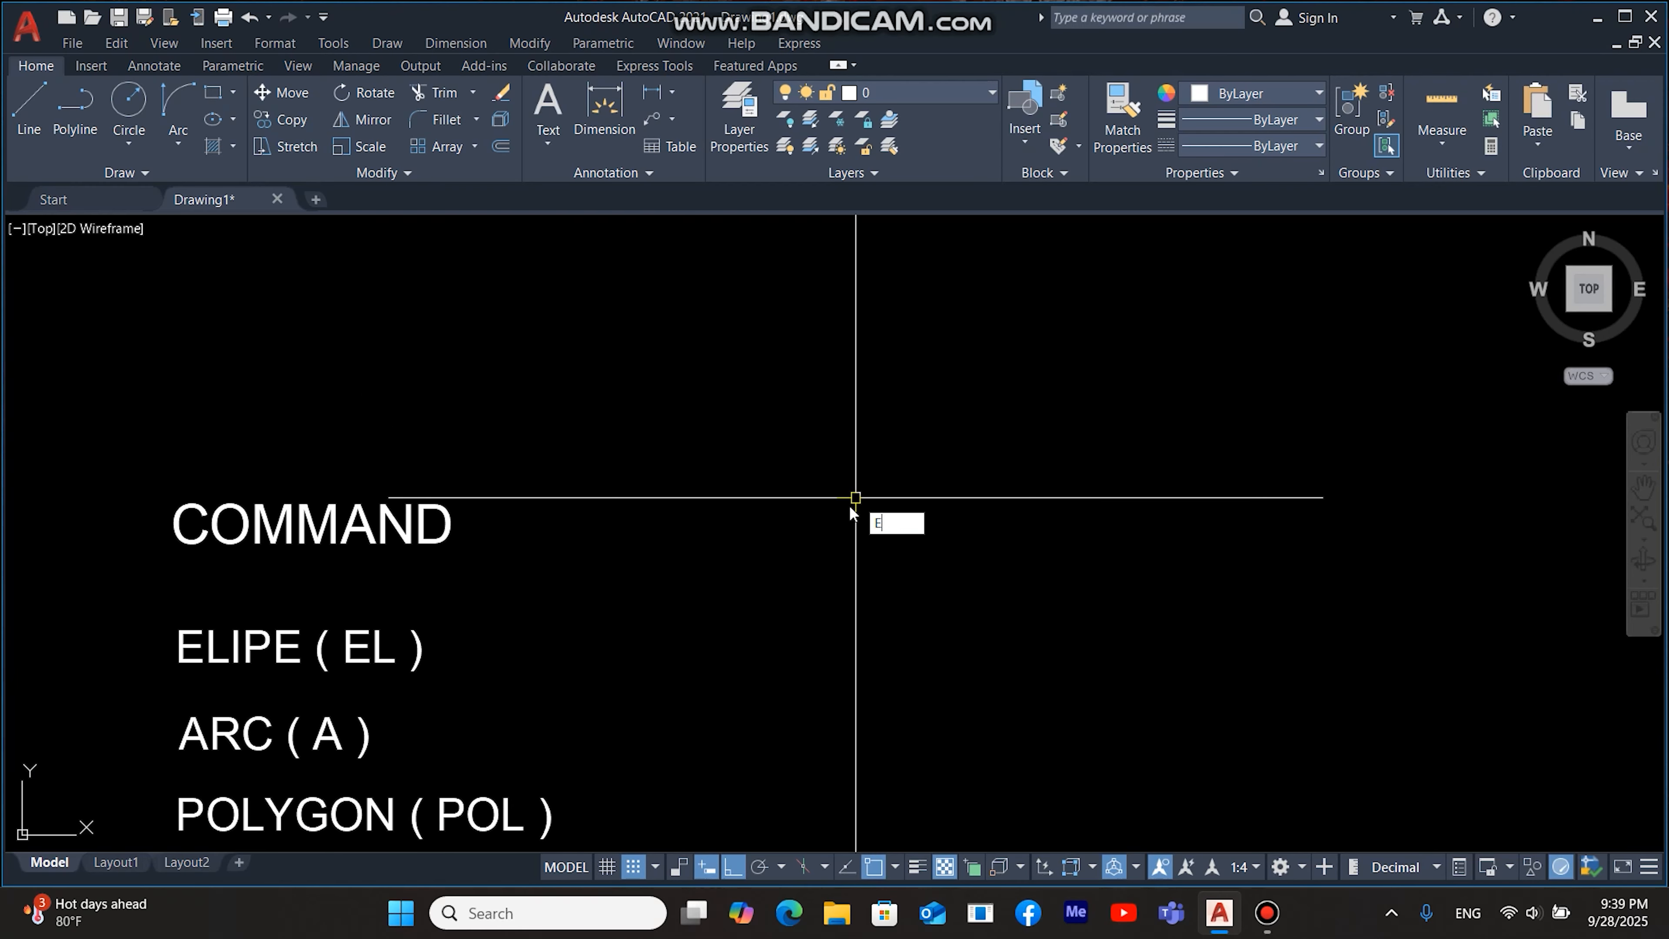
type("L")
key("Return")
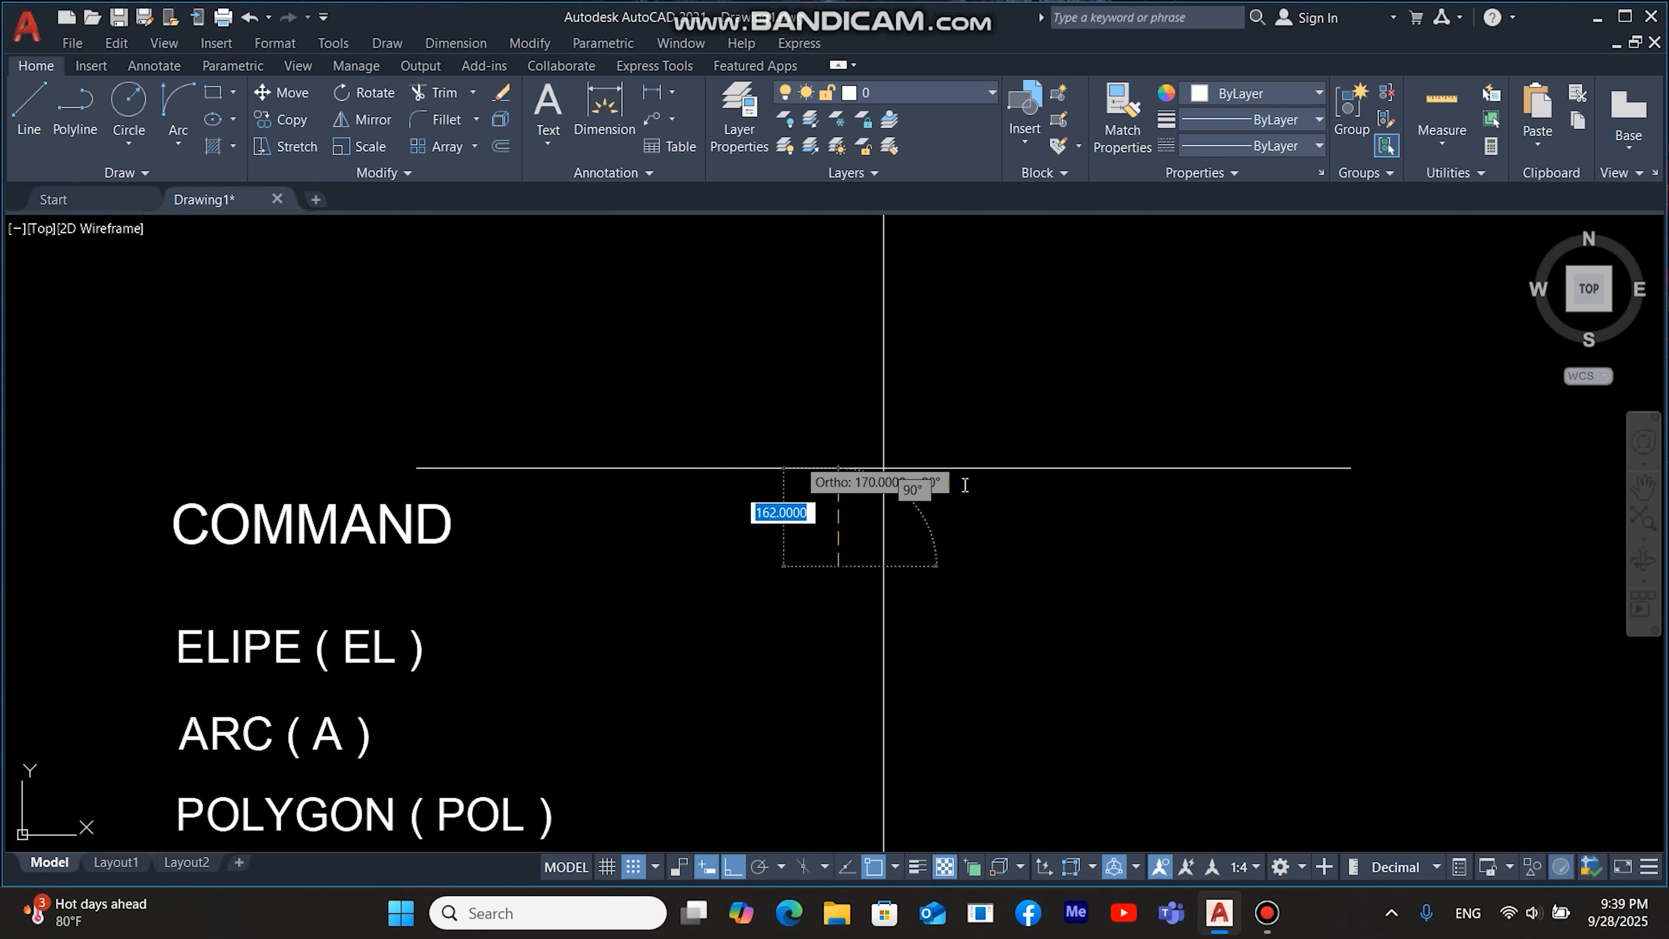
type("300")
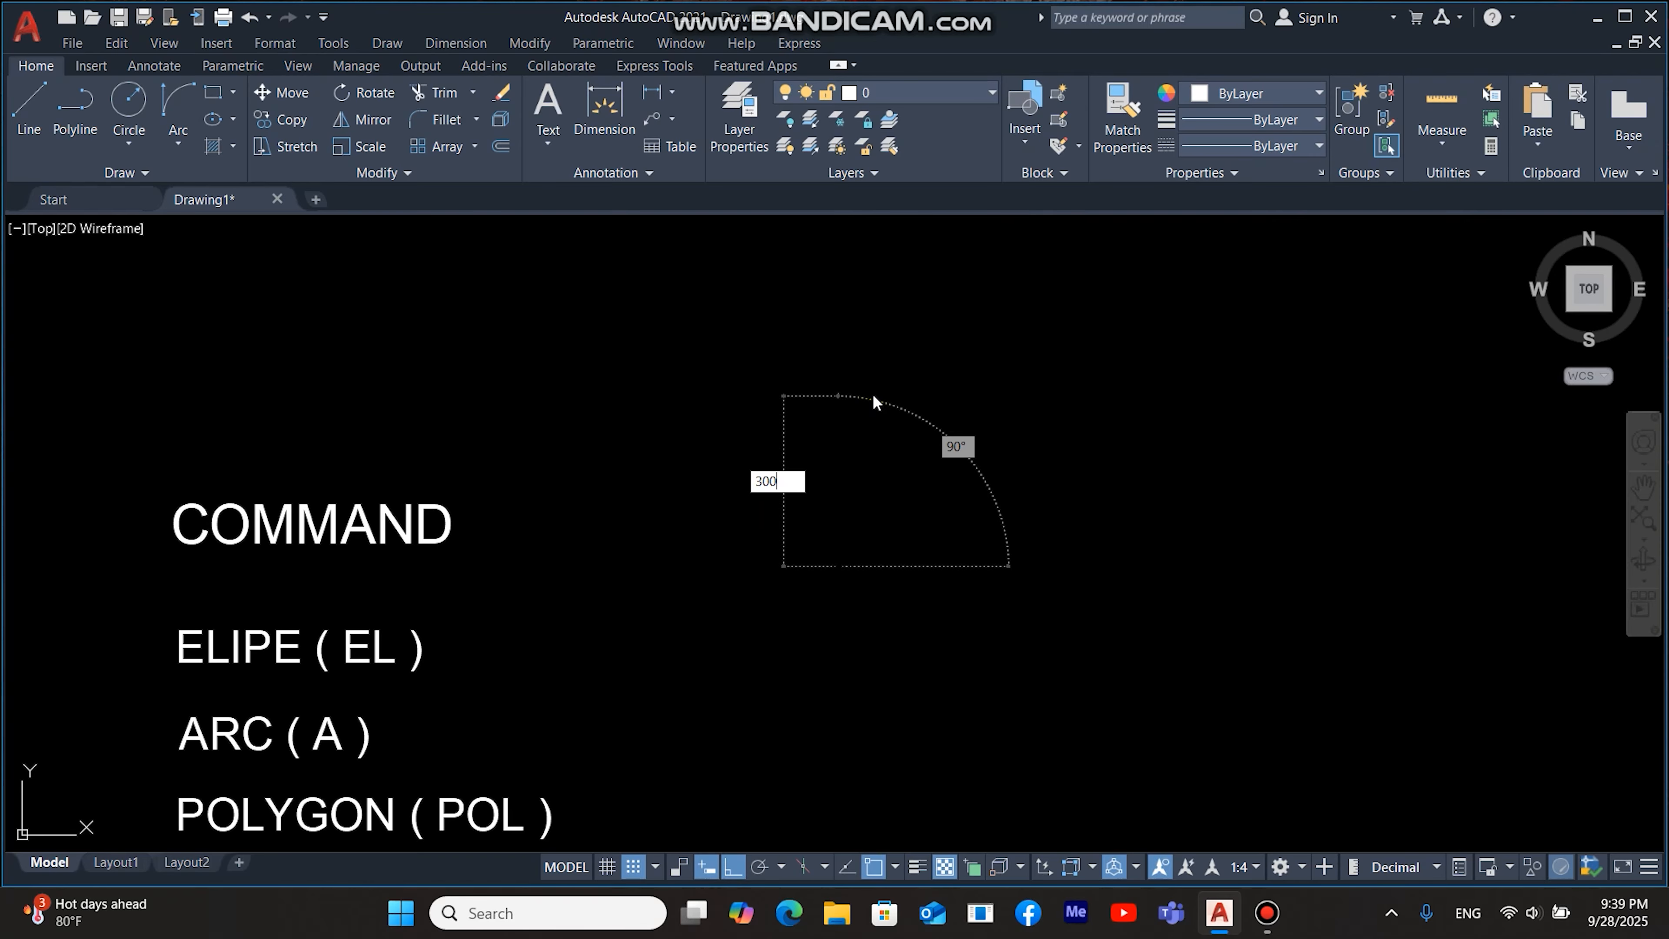
key("Return")
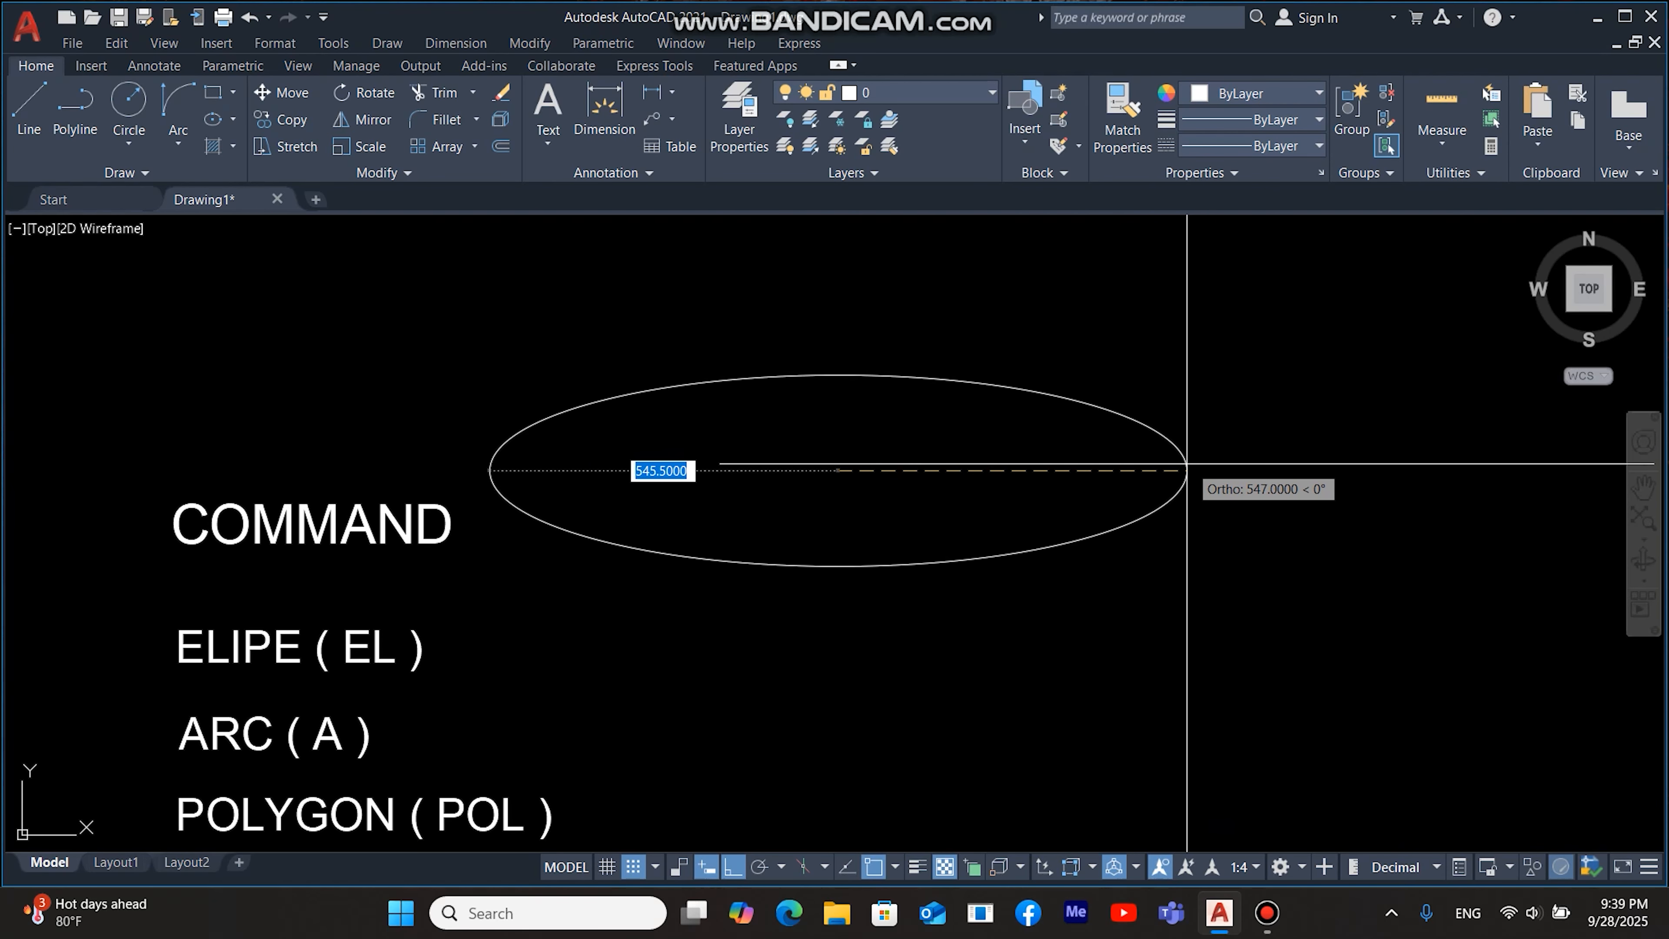
left_click(1158, 460)
middle_click_drag(841, 514, 914, 456)
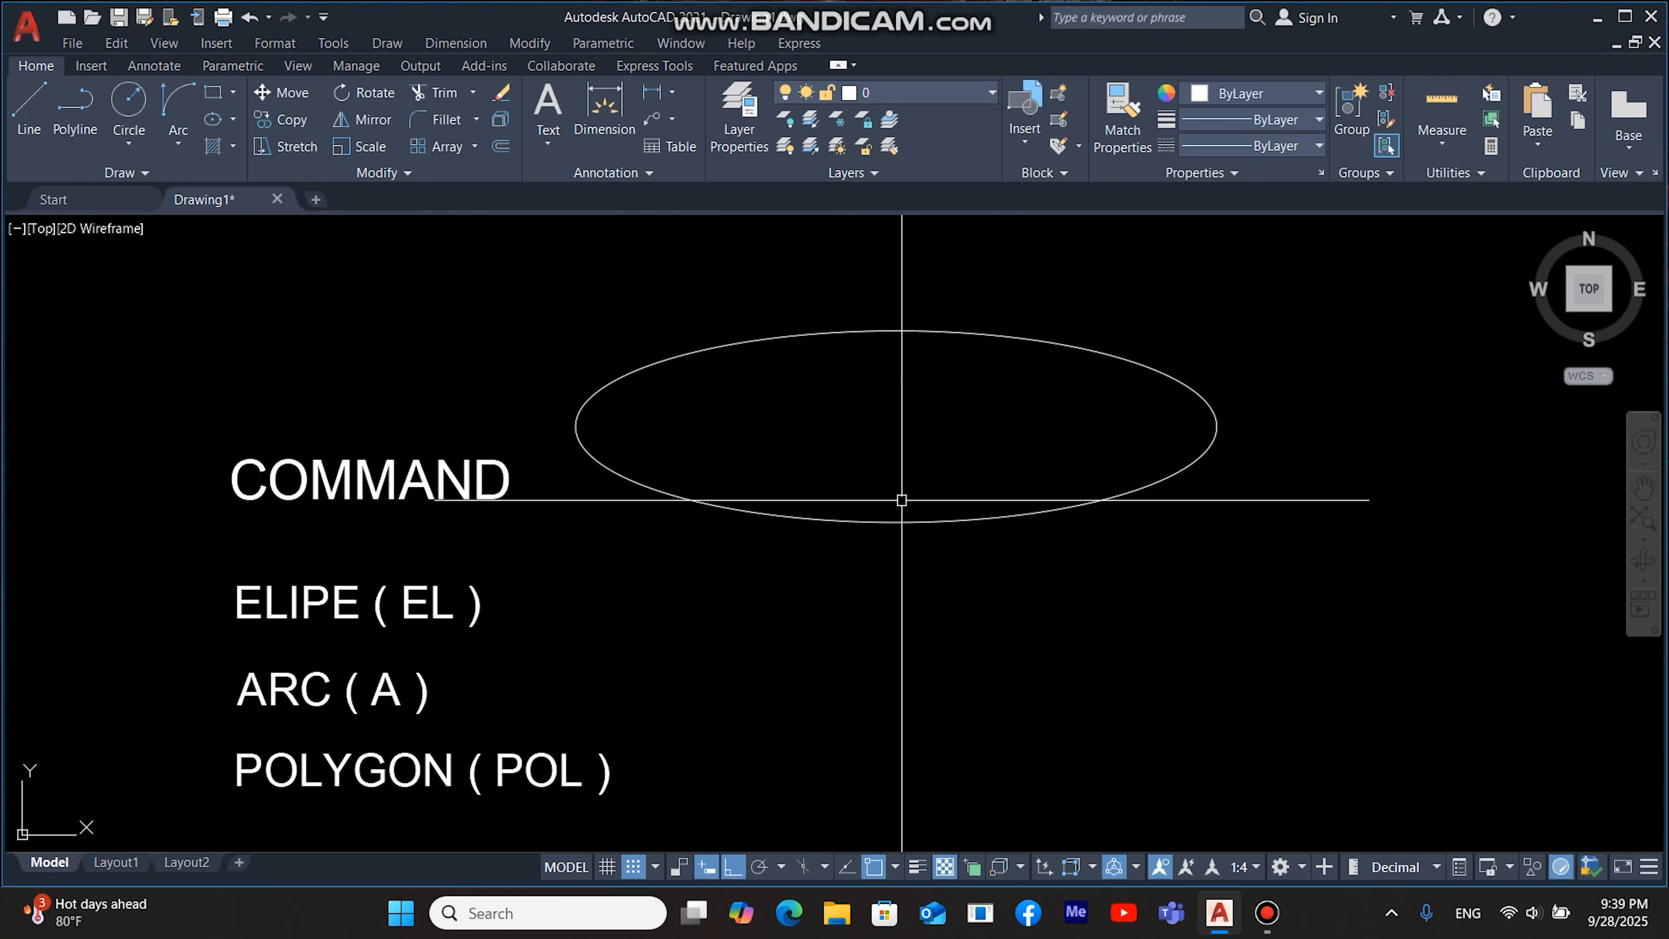
Step: Draw a second horizontal ellipse below the first with a 300-unit vertical axis and a horizontal half-axis of 600
type("L")
key("Return")
middle_click_drag(775, 682, 795, 551)
left_click(952, 630)
type("300")
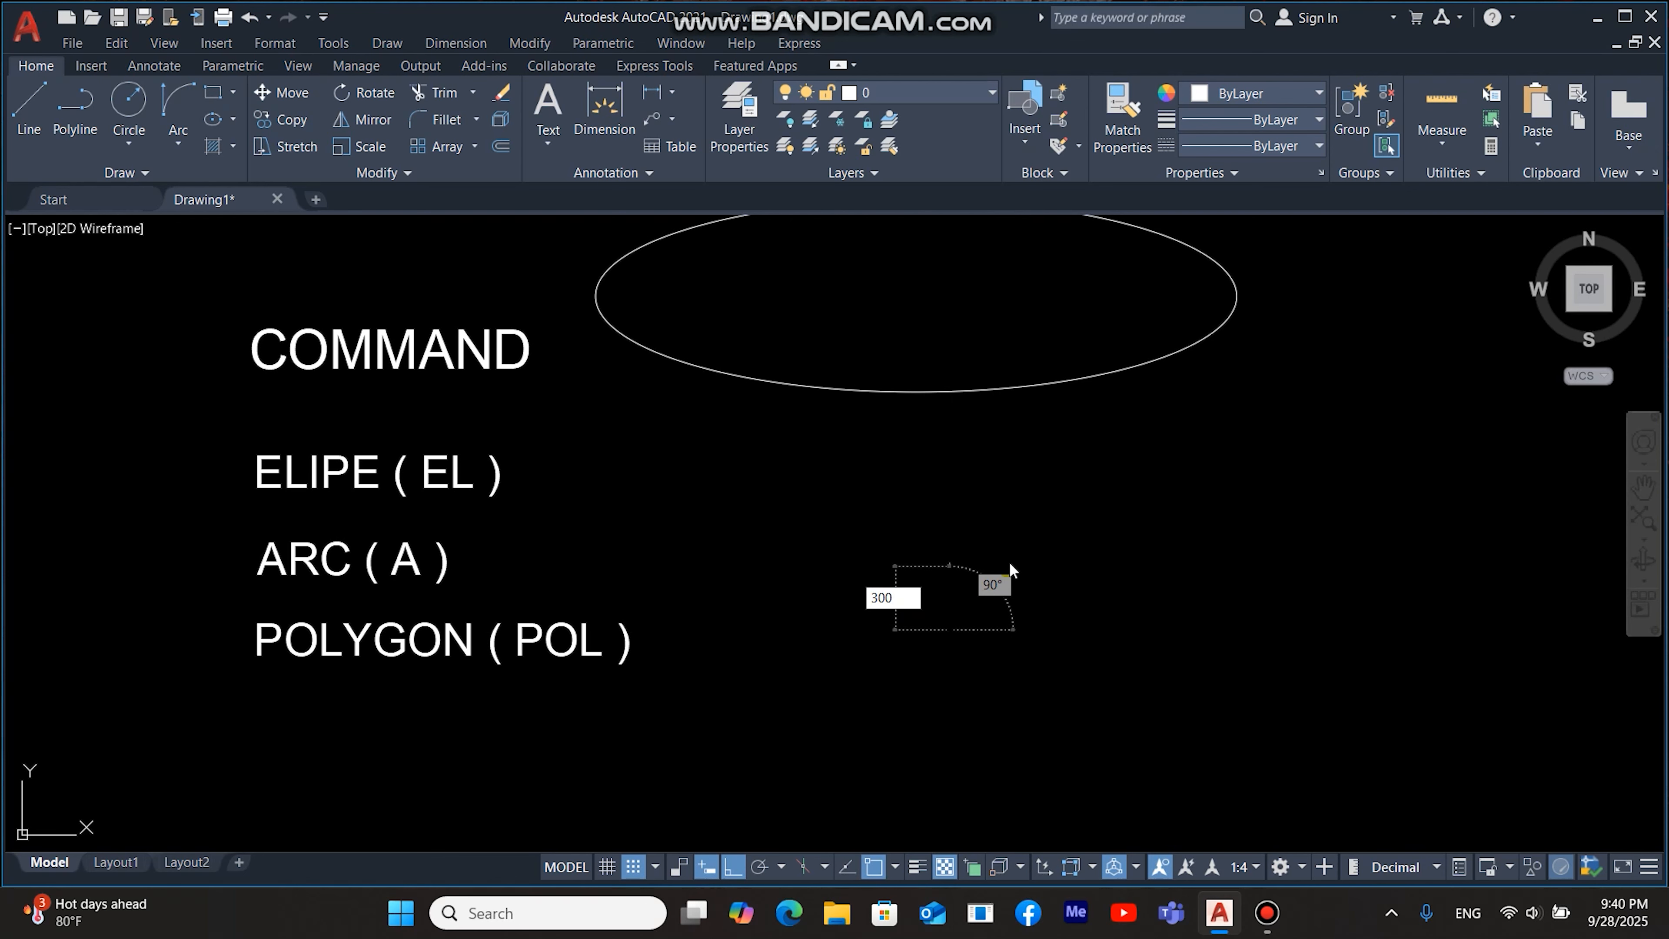
key("Return")
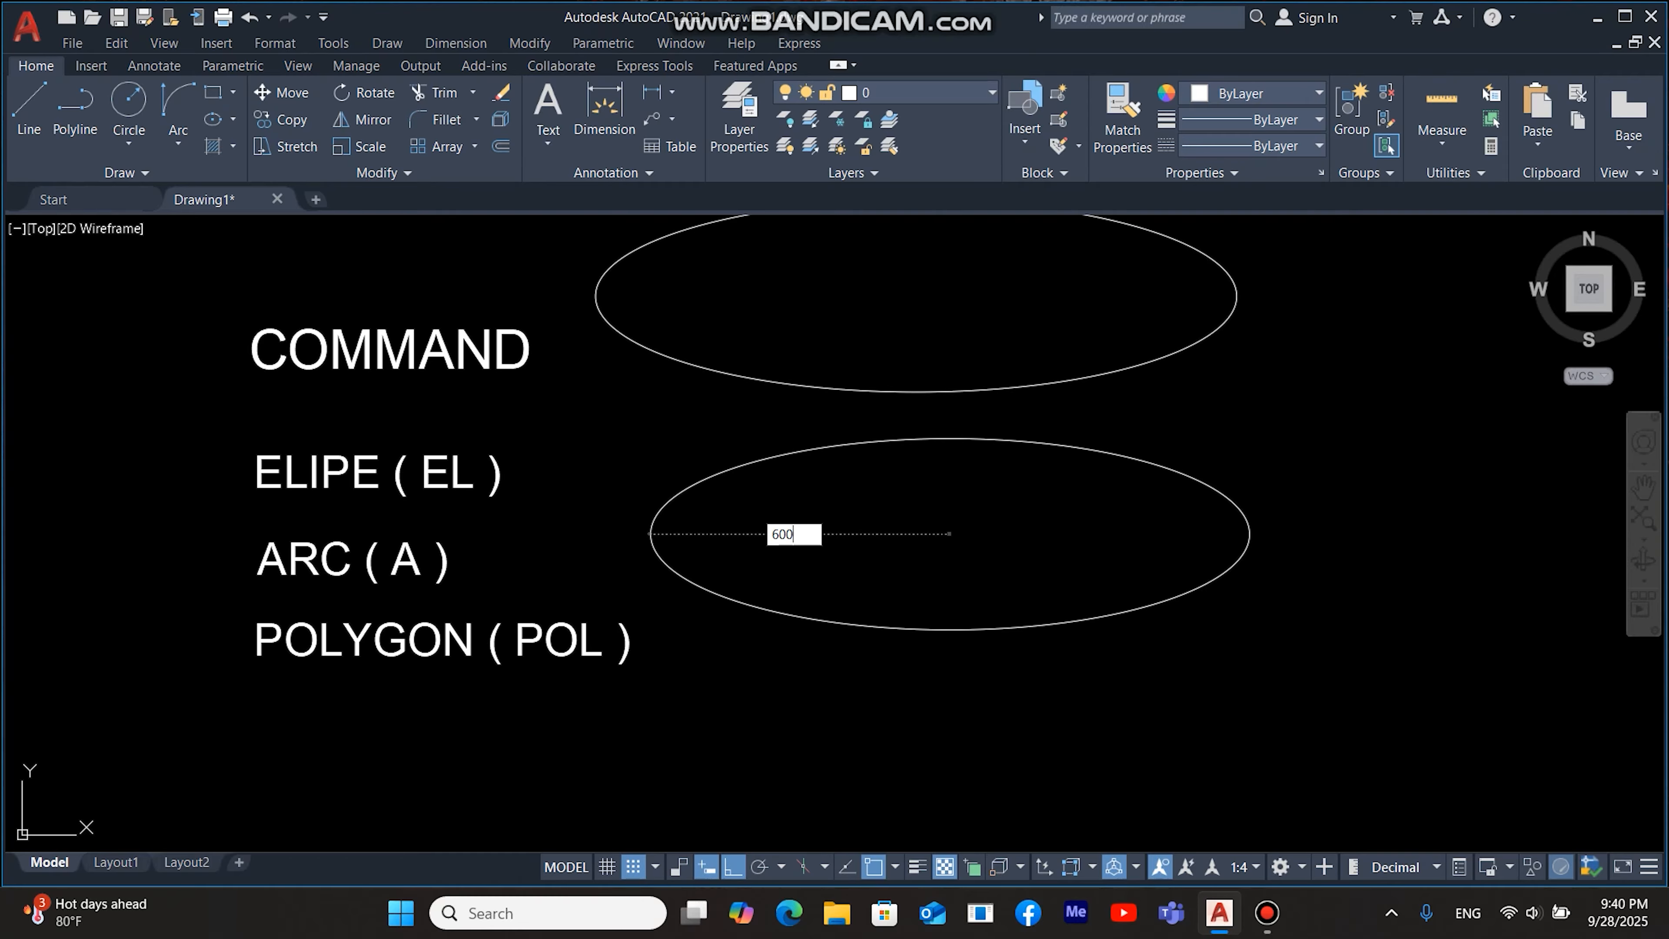
type("600")
key("Return")
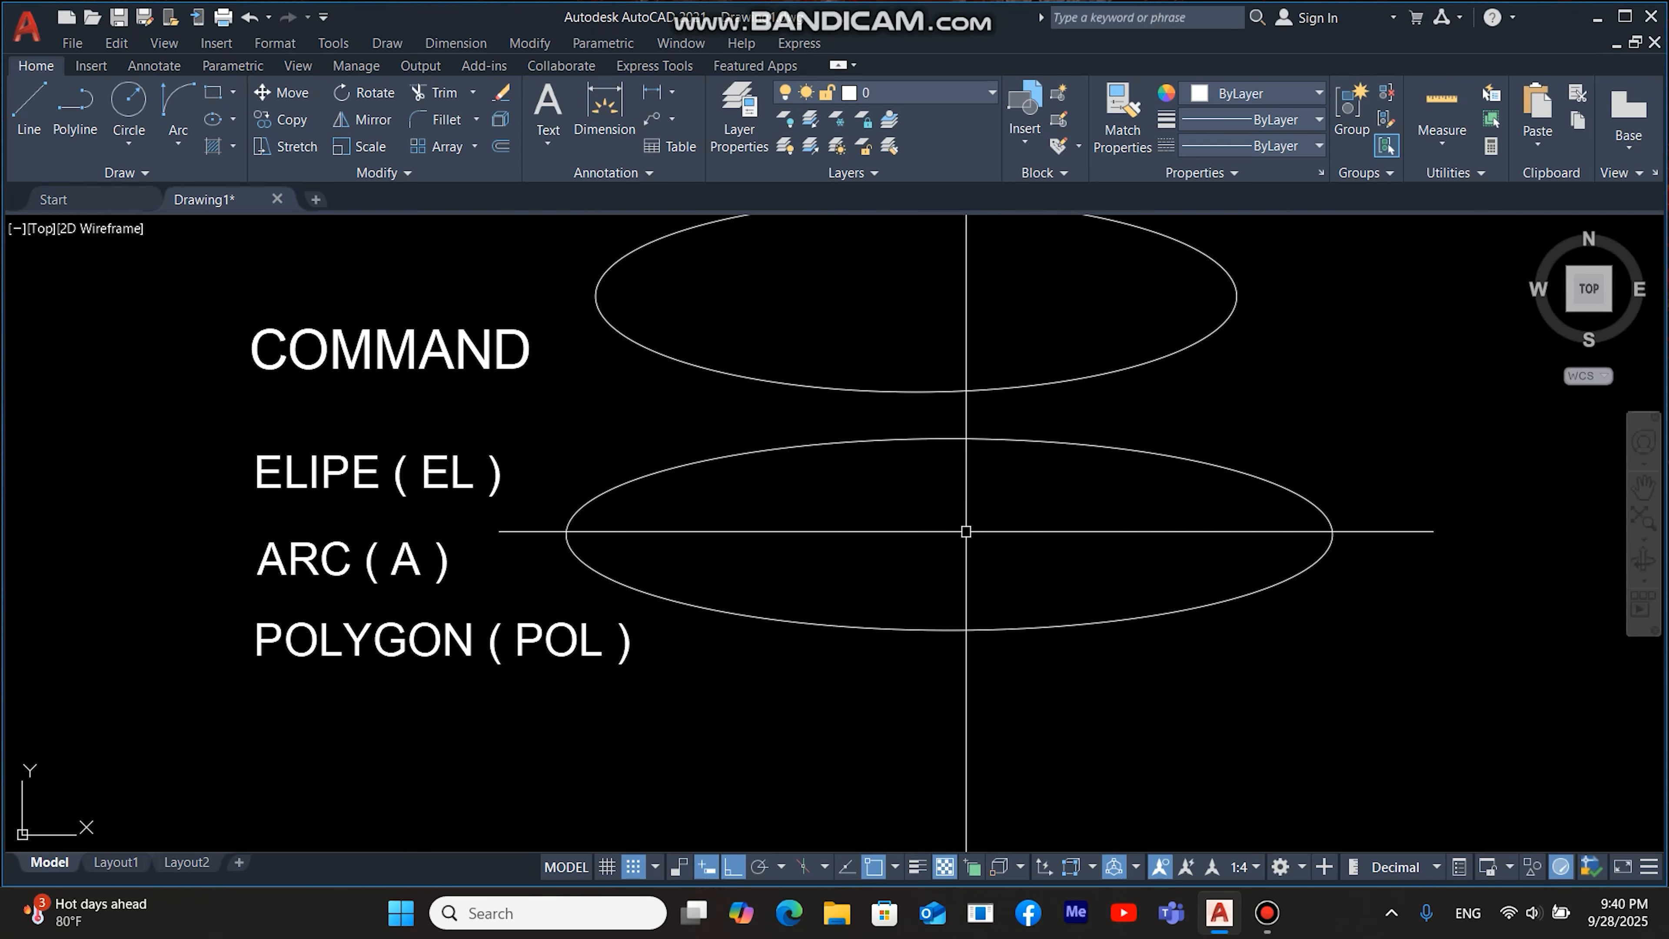
Step: Add a linear dimension to the lower ellipse's vertical half-axis, from its centre to its upper quadrant
middle_click_drag(965, 531, 971, 573)
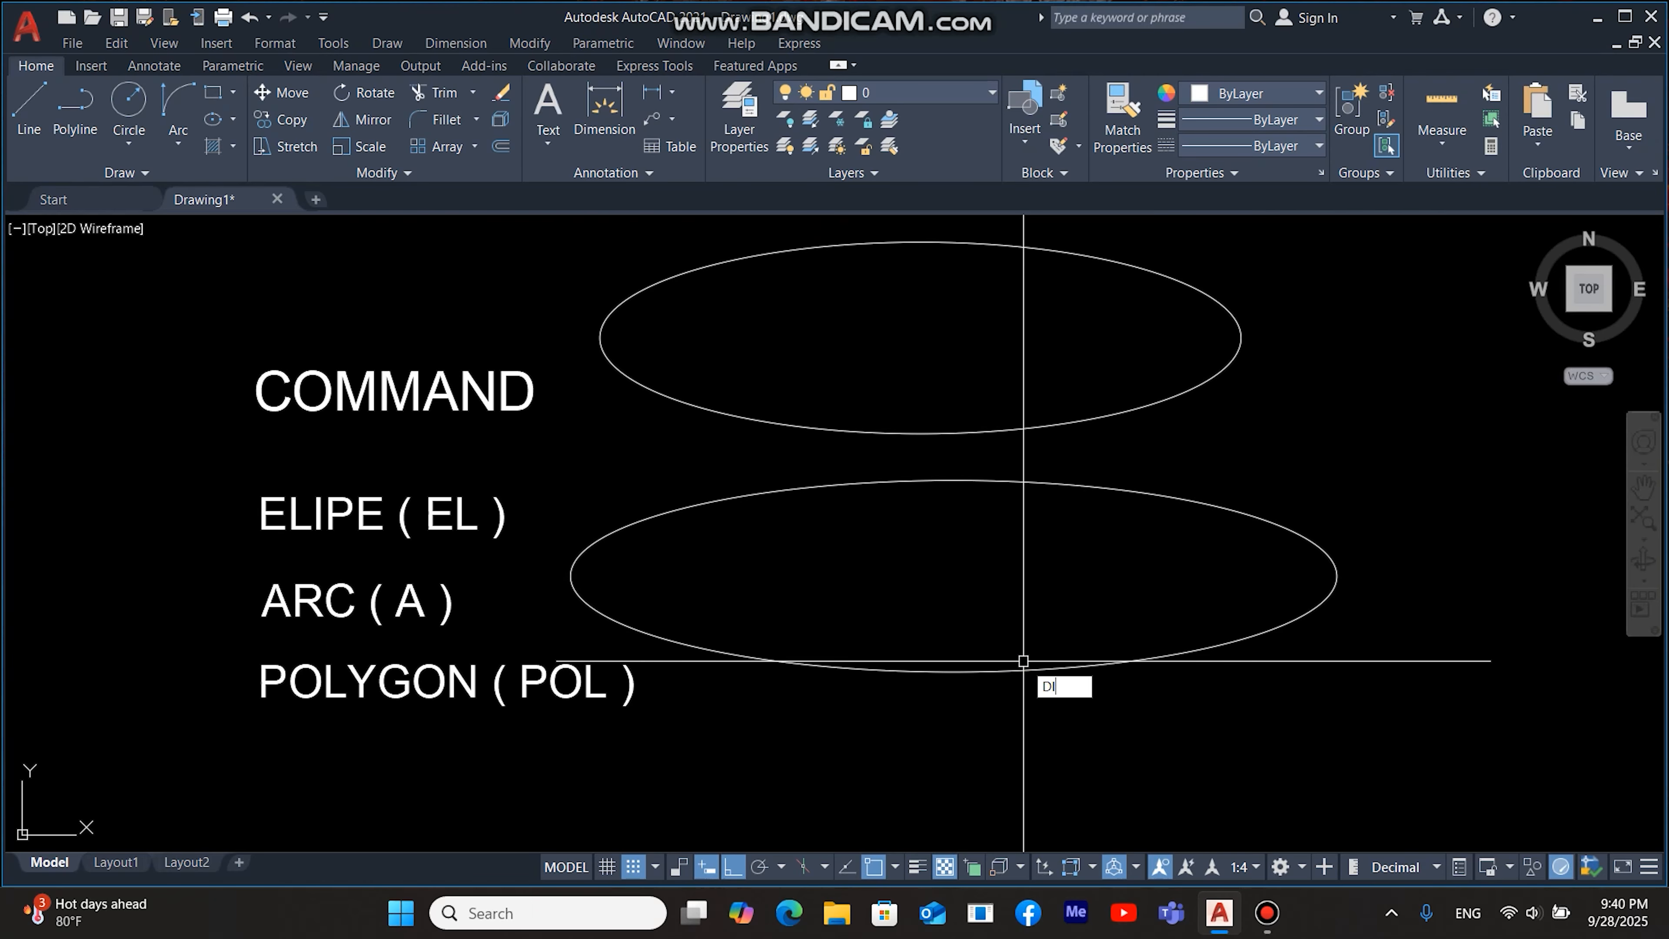
type("LI")
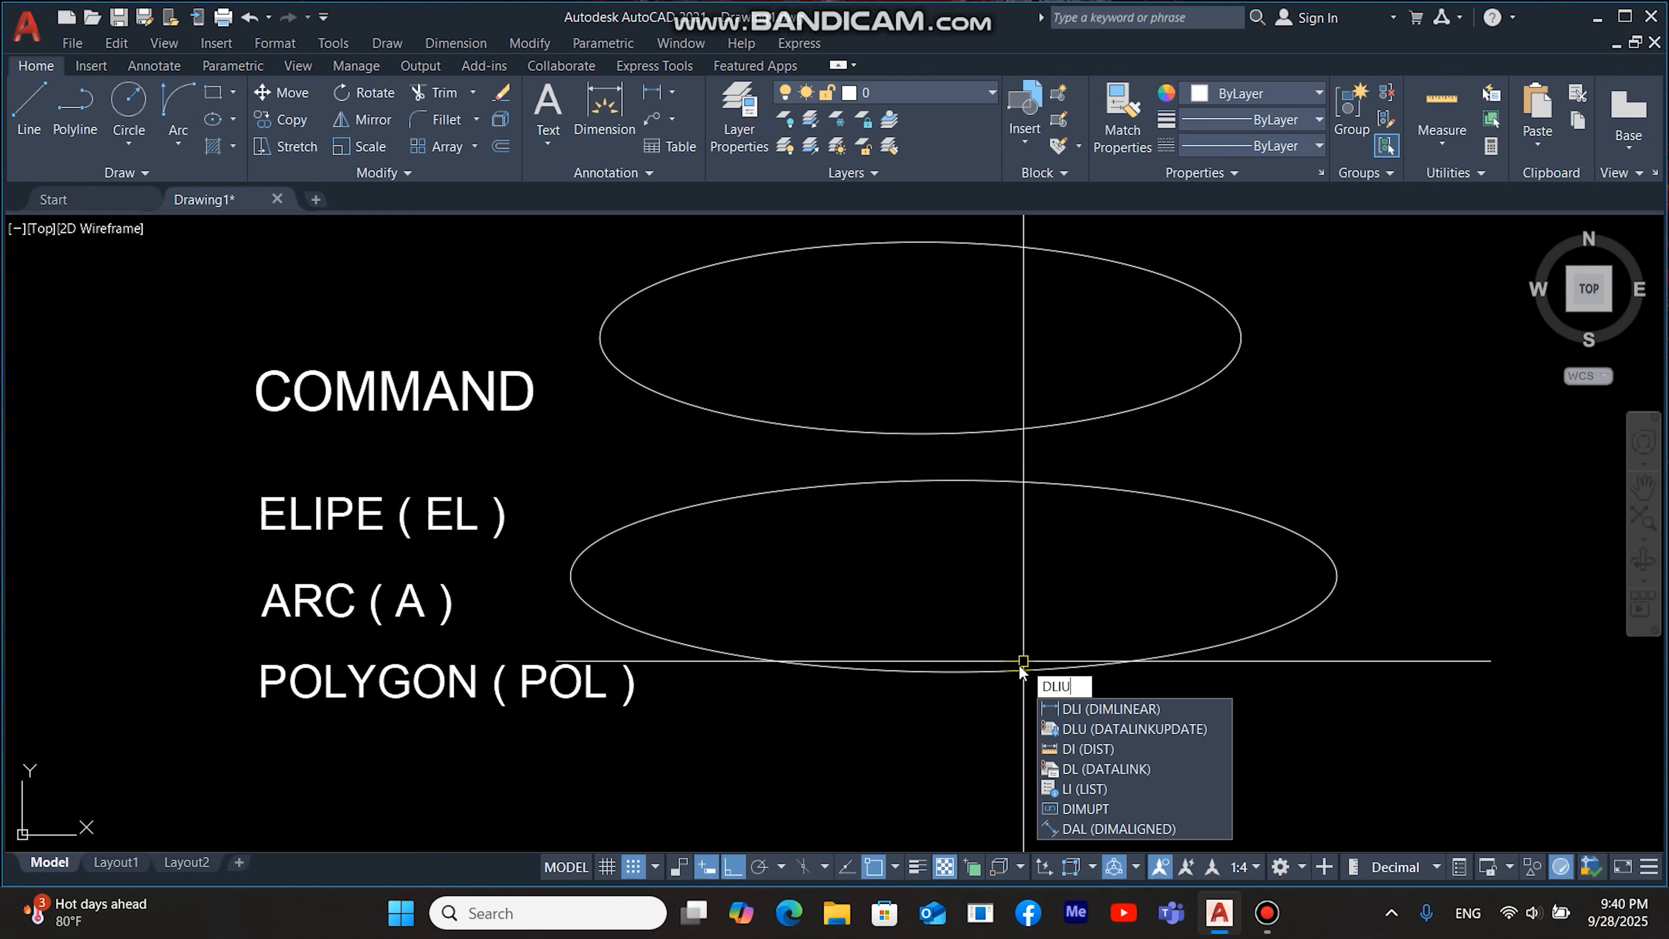
key("Return")
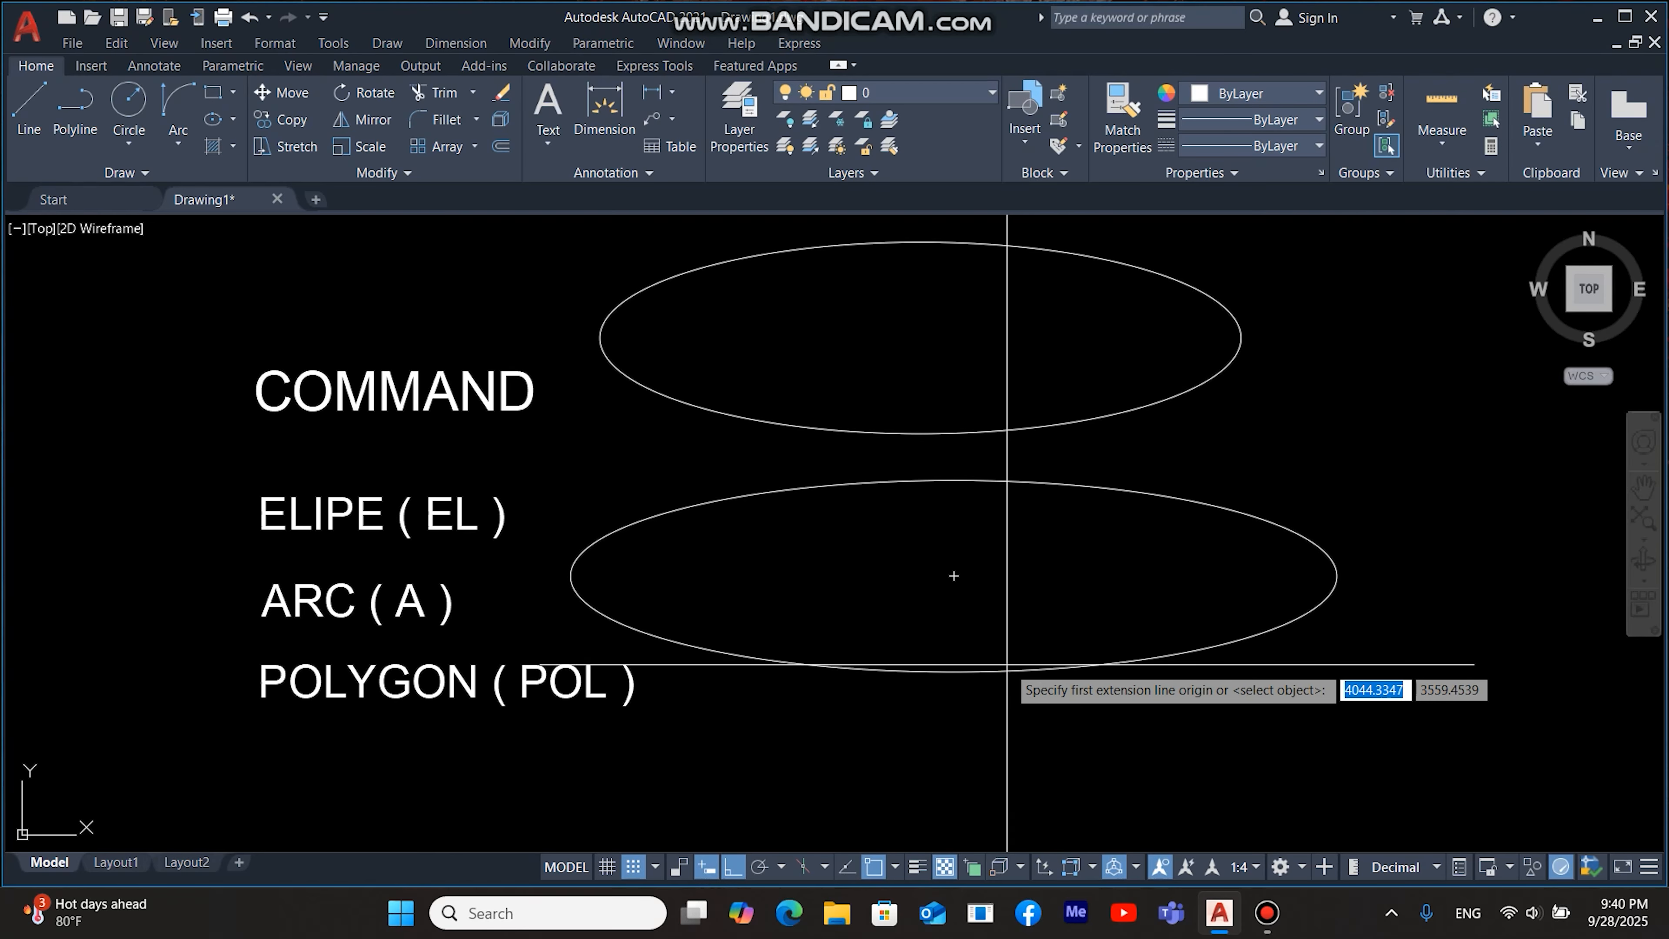
left_click(954, 576)
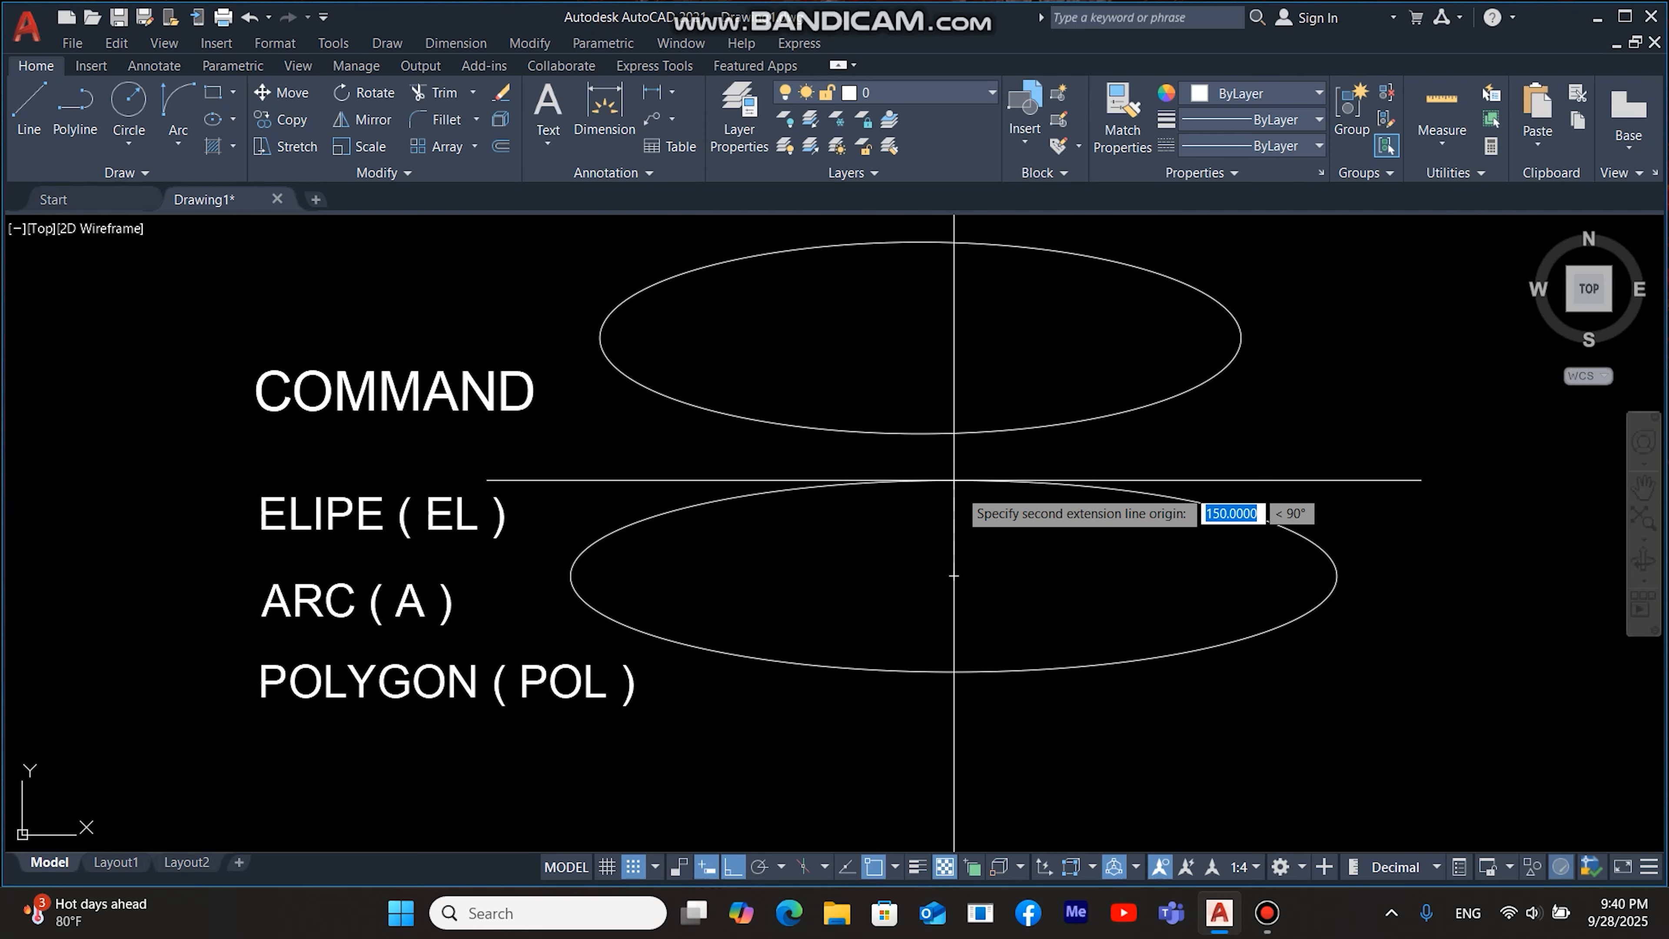
left_click(955, 480)
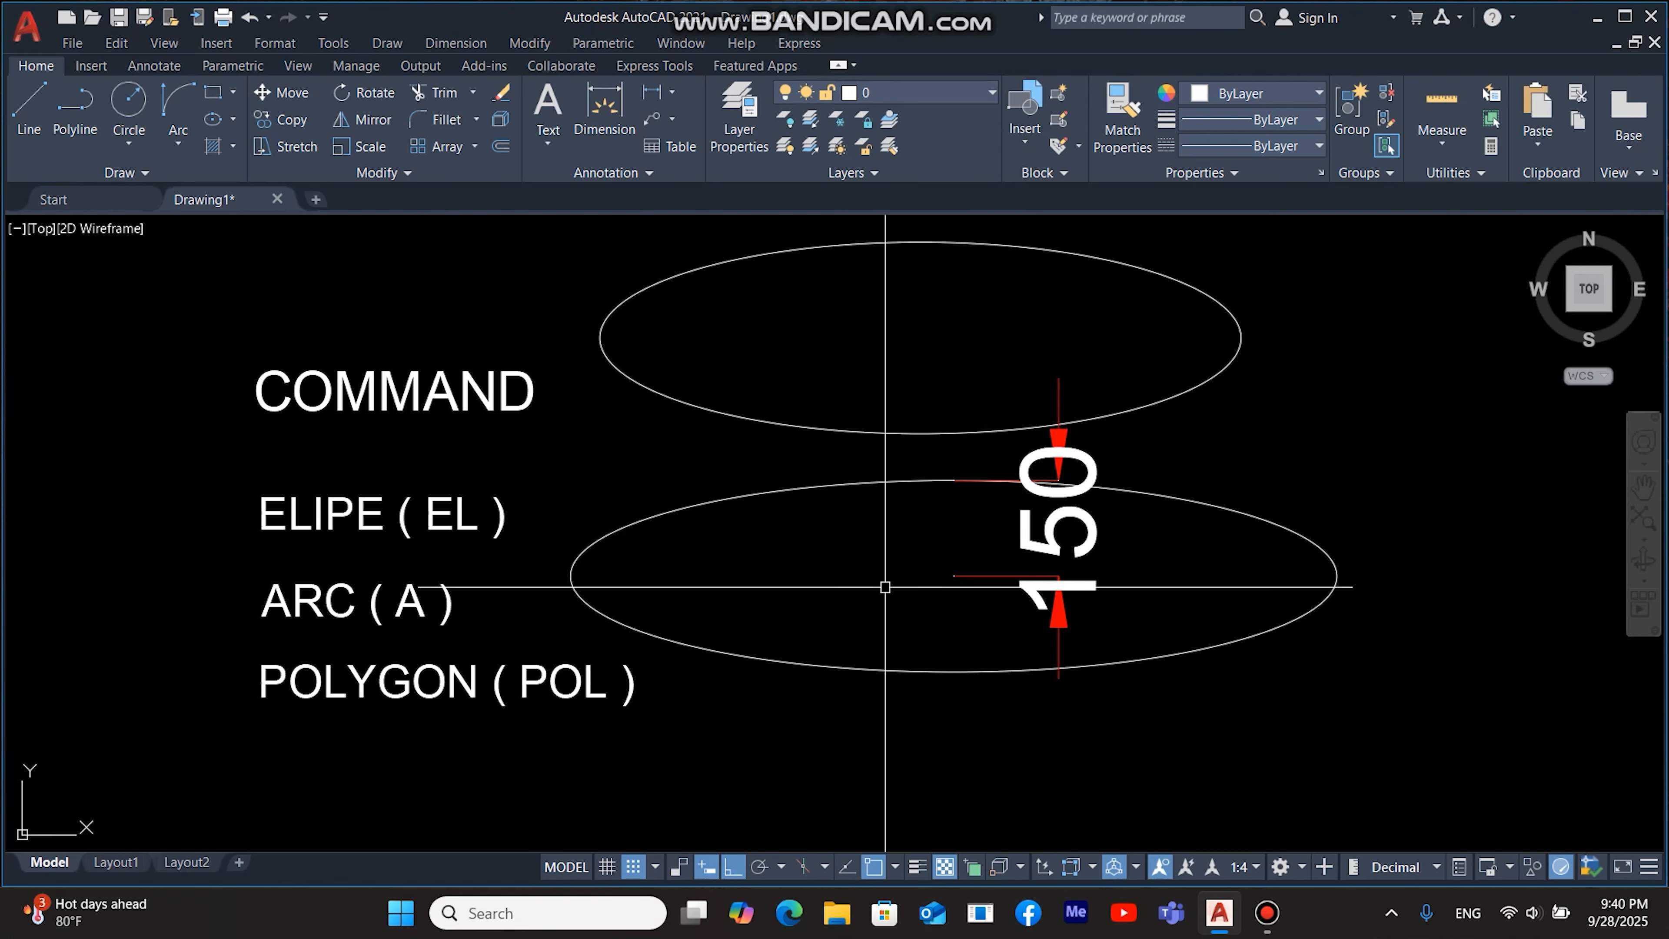
Step: Add a linear dimension to the lower ellipse's horizontal half-axis, placed below the ellipse between its left quadrant and centre
mouse_move(923, 596)
middle_mouse_down()
mouse_move(956, 587)
mouse_move(976, 611)
middle_mouse_up()
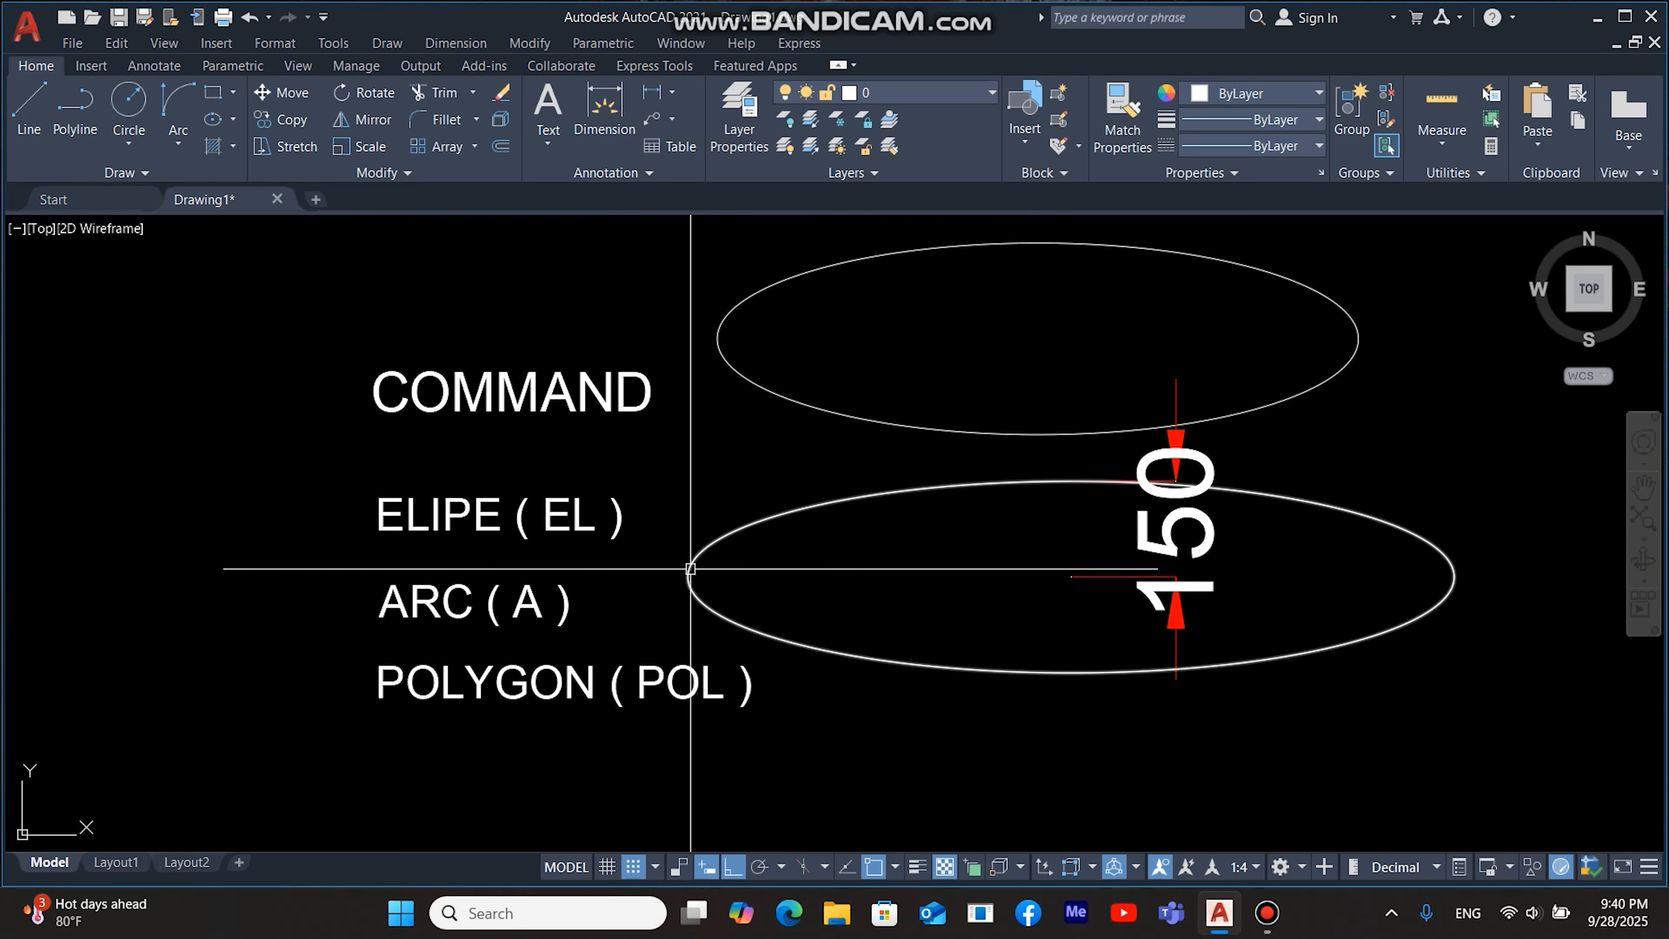
middle_click_drag(992, 583, 993, 599)
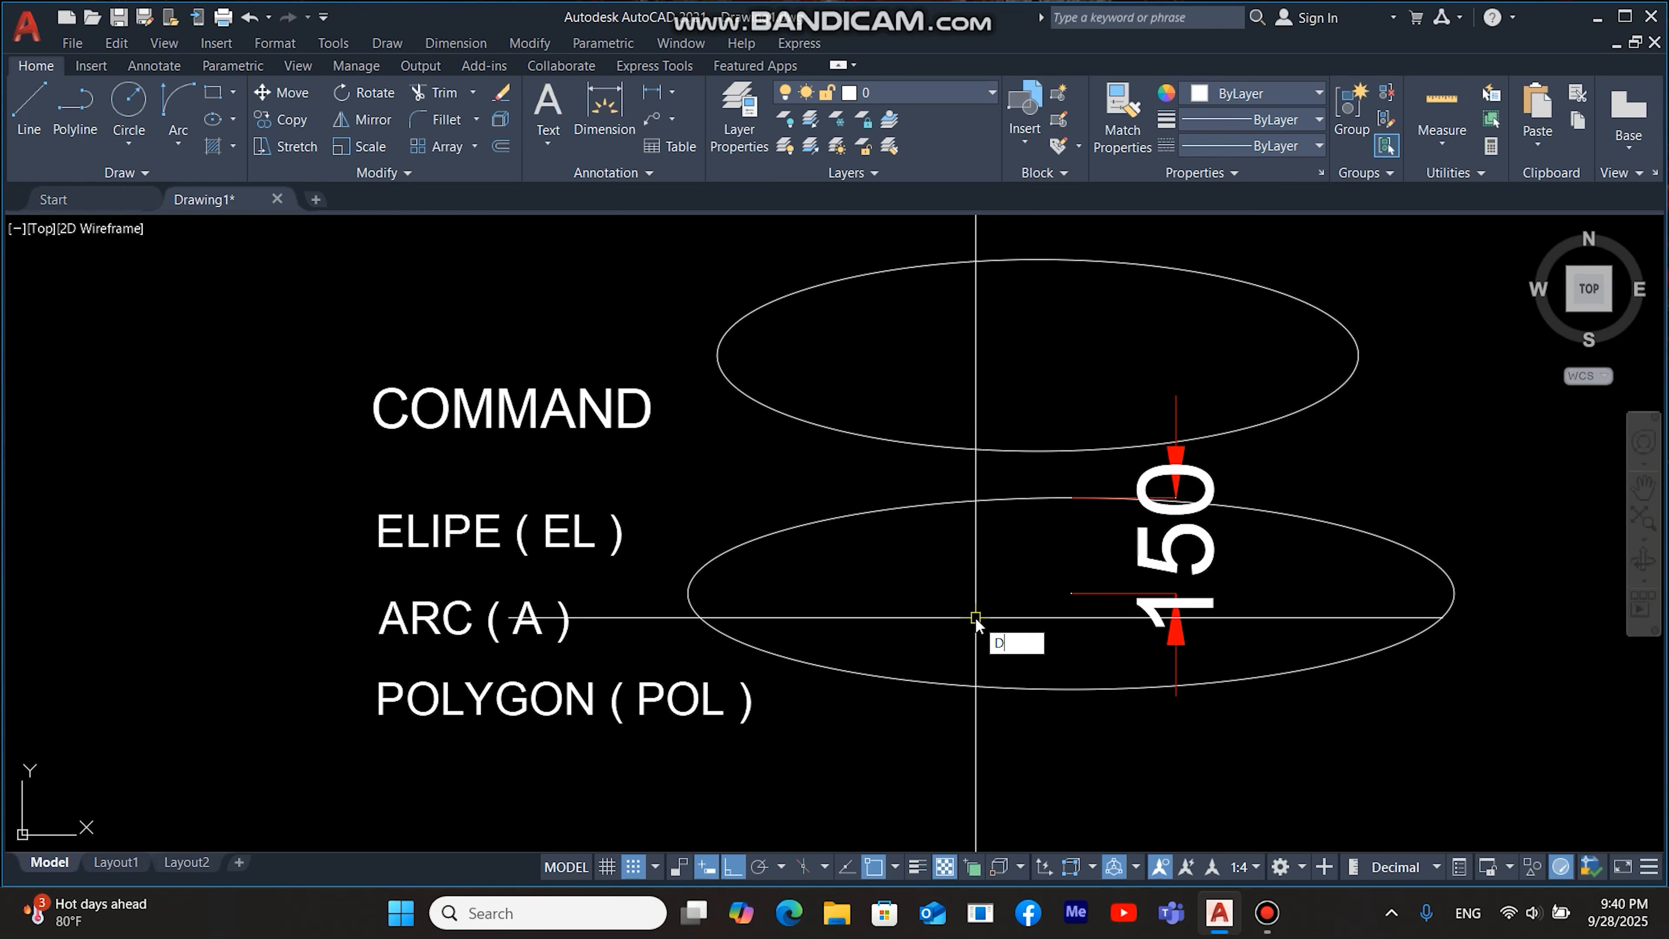
key("Return")
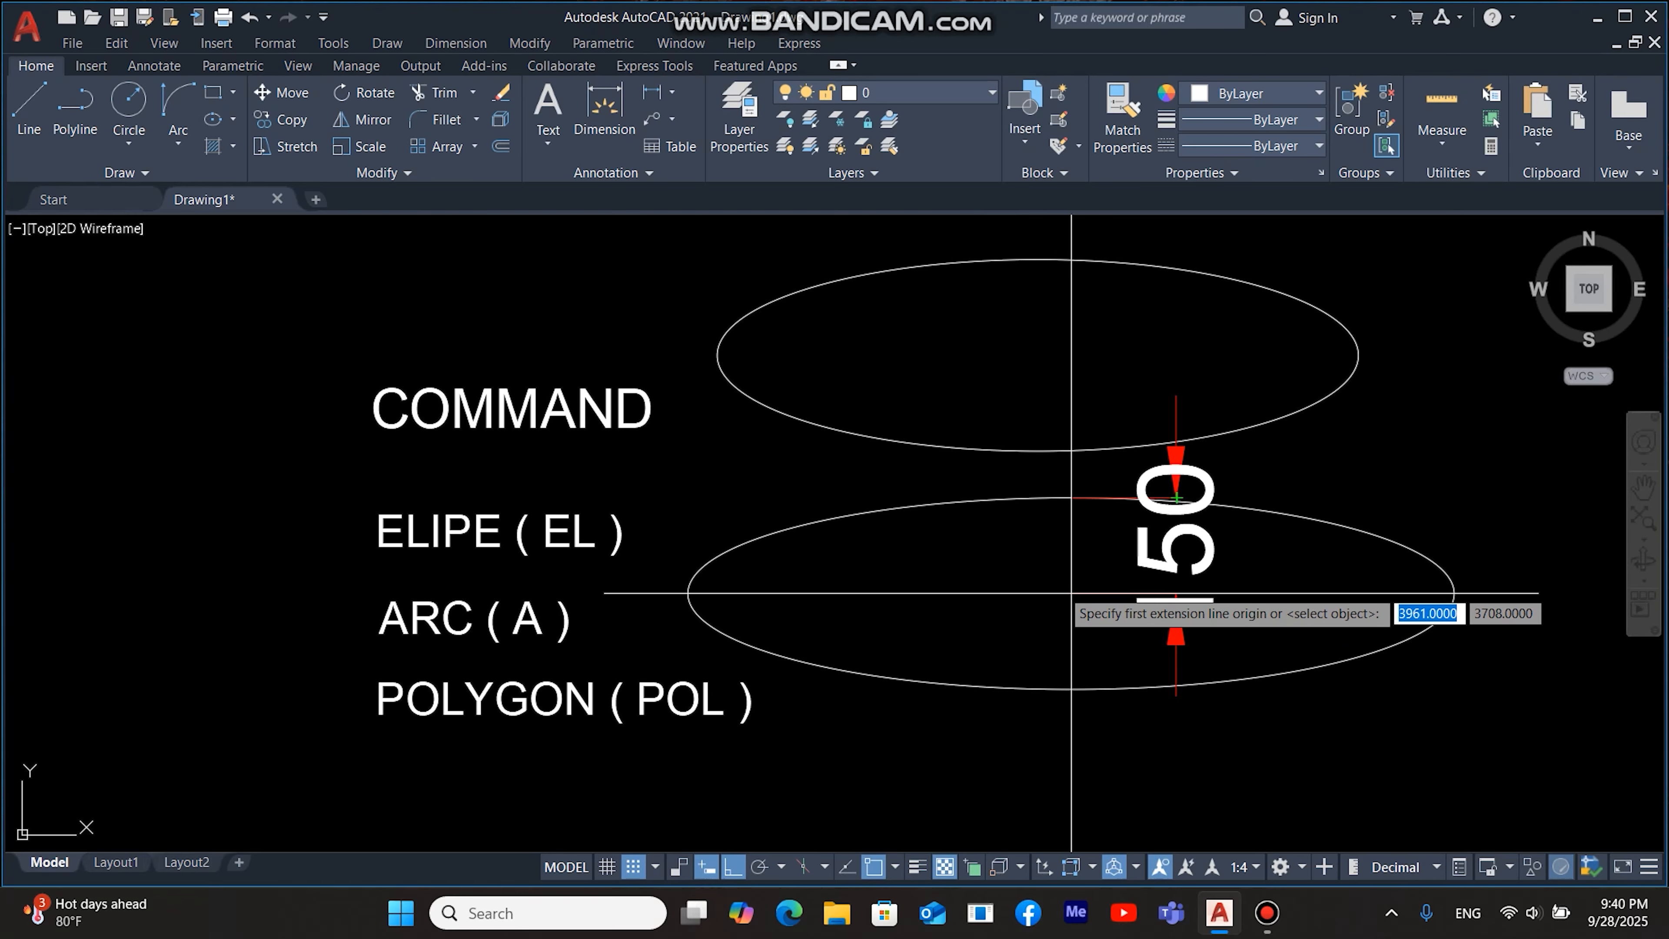
left_click(690, 591)
middle_click_drag(856, 739, 858, 643)
left_click(850, 689)
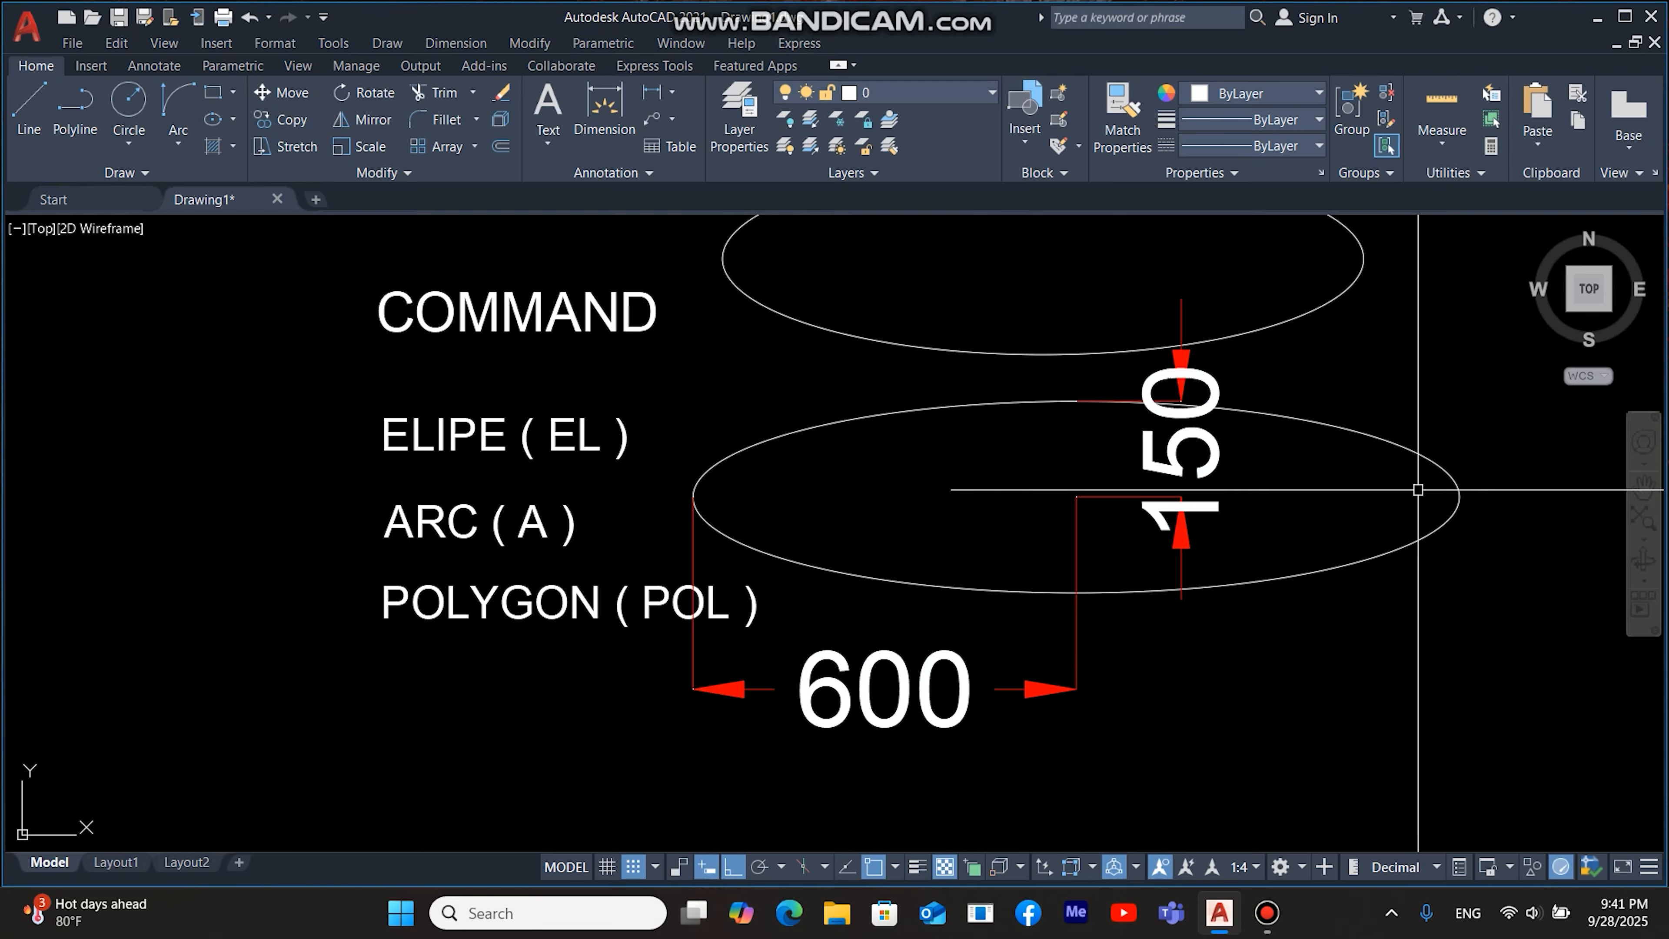
Step: Draw a tall vertical ellipse to the right of the others with a 400-unit horizontal axis and a vertical half-axis of 800
middle_click_drag(1415, 484, 1174, 559)
middle_click_drag(1345, 439, 1257, 544)
middle_click_drag(1300, 429, 1222, 468)
key("Return")
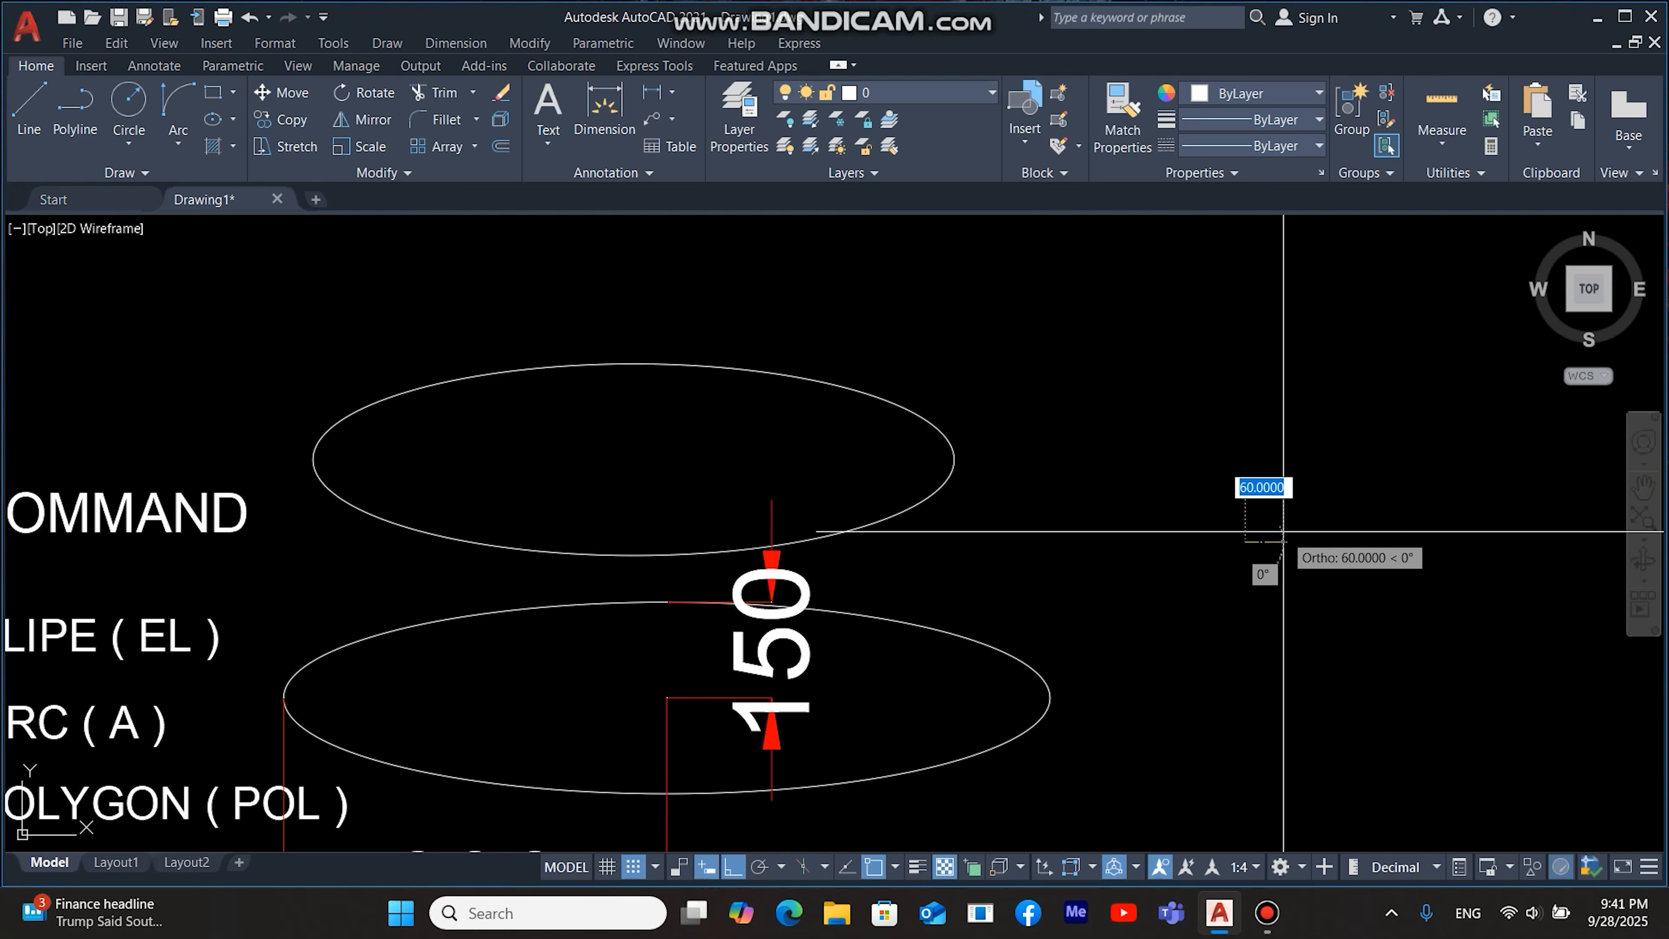
left_click(1244, 541)
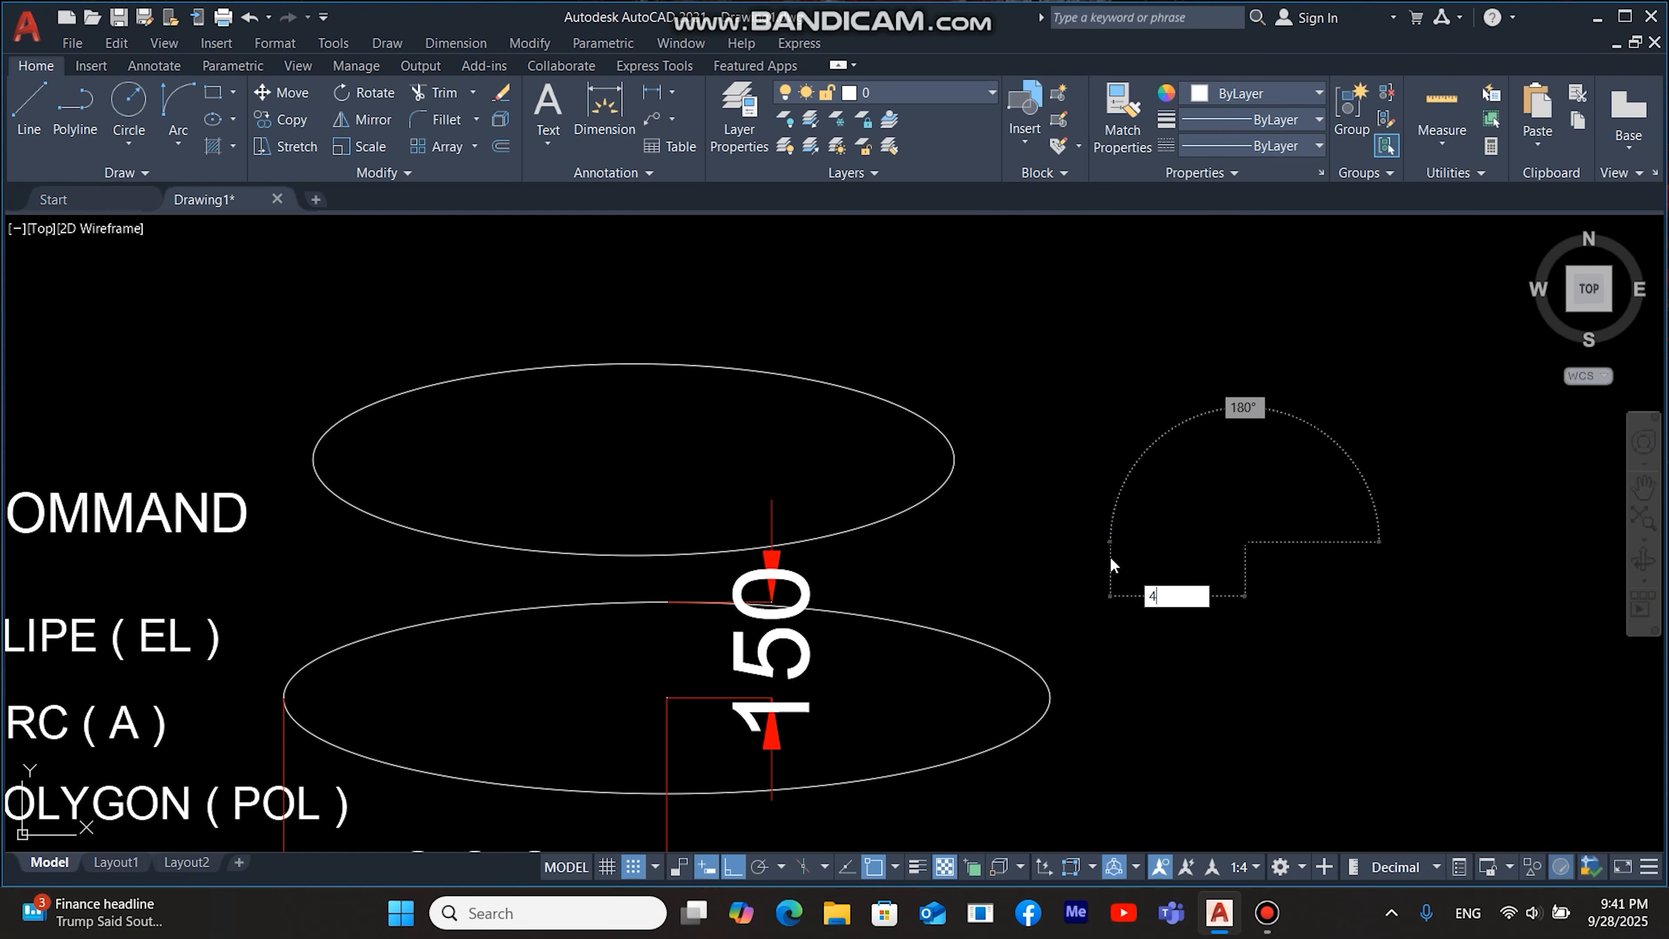
key("Return")
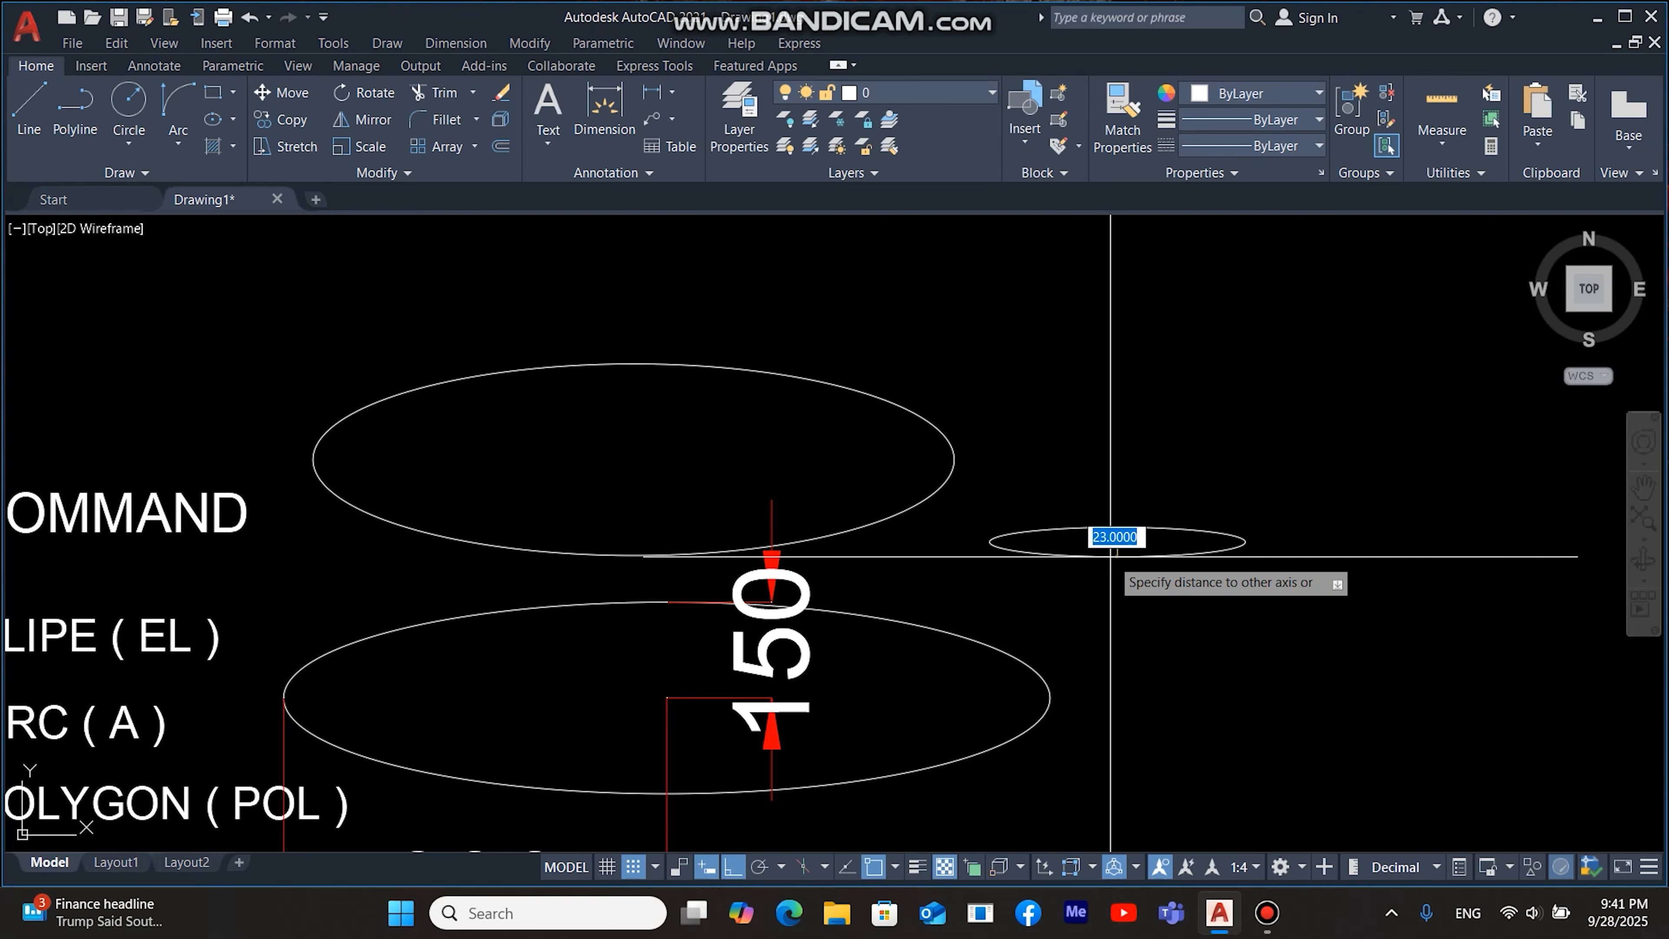
middle_click_drag(1144, 777, 1164, 659)
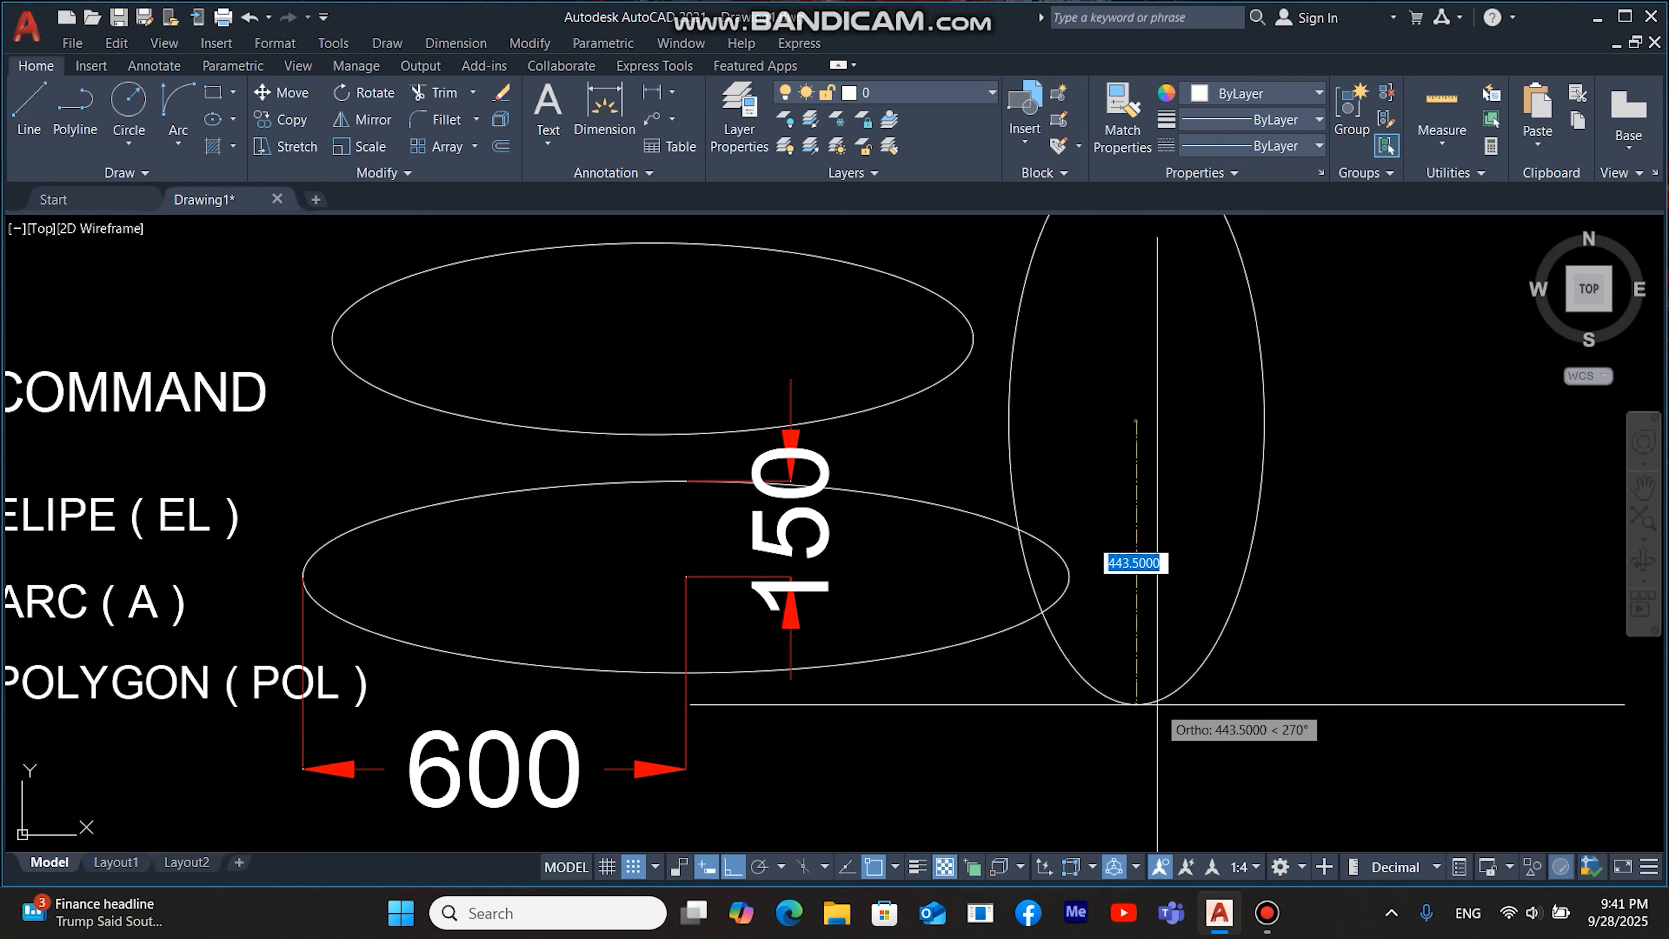
key("Return")
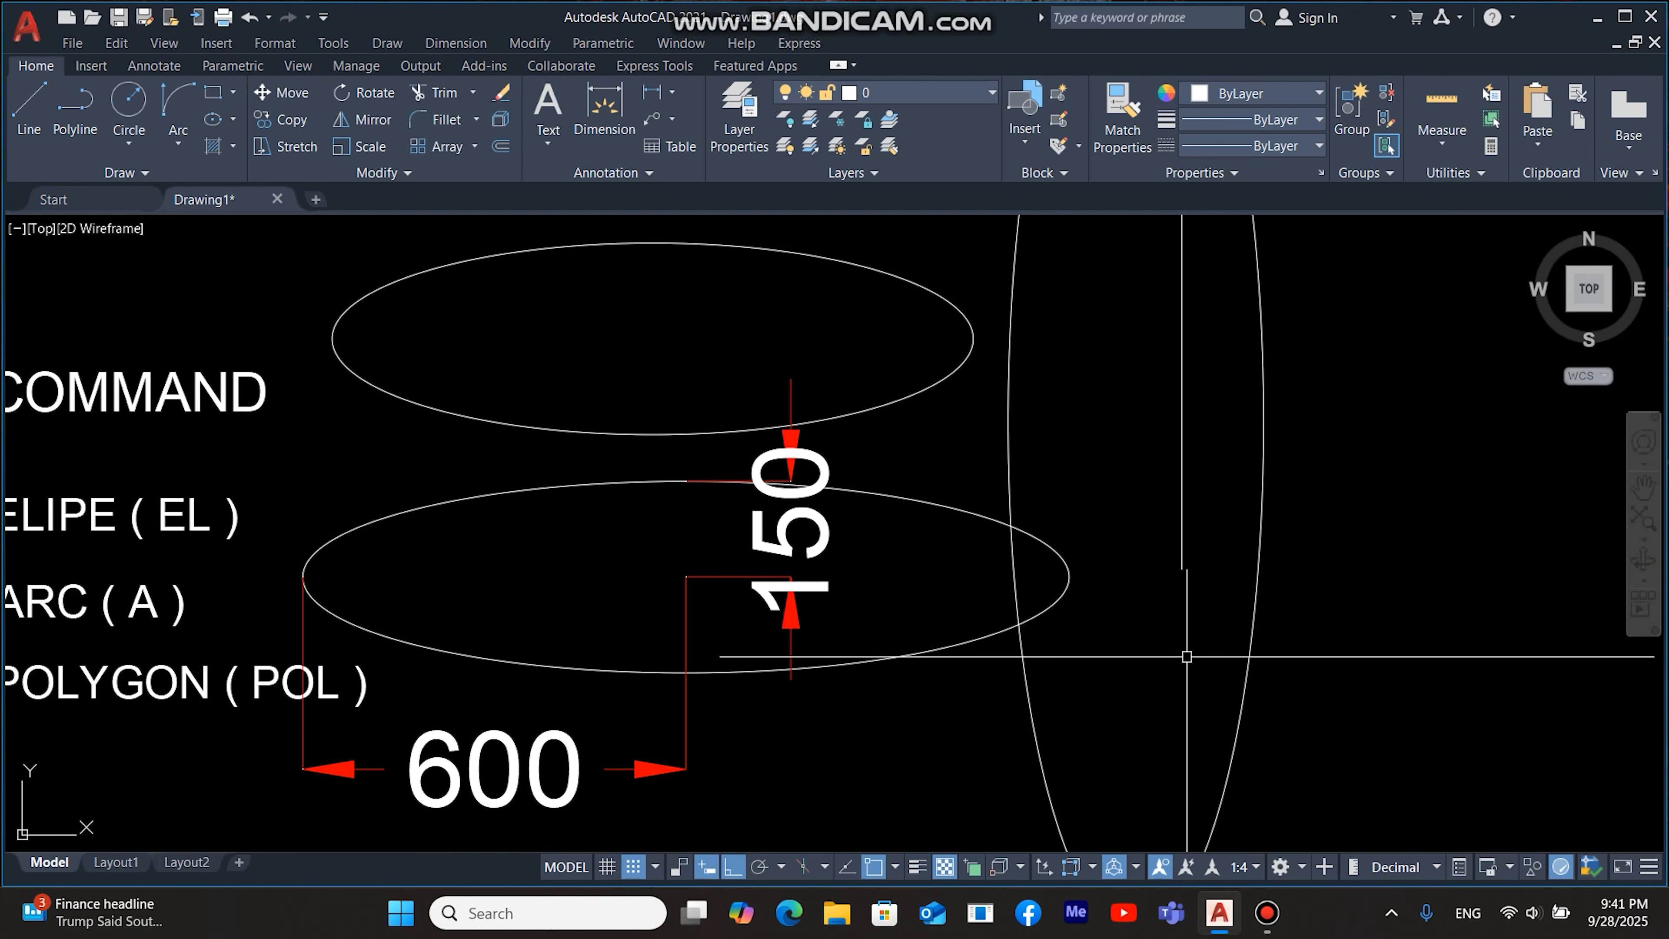
Step: Add a linear dimension to the tall ellipse's horizontal half-axis, from centre to left quadrant, placed above the ellipse
scroll(1236, 461, "down", 4)
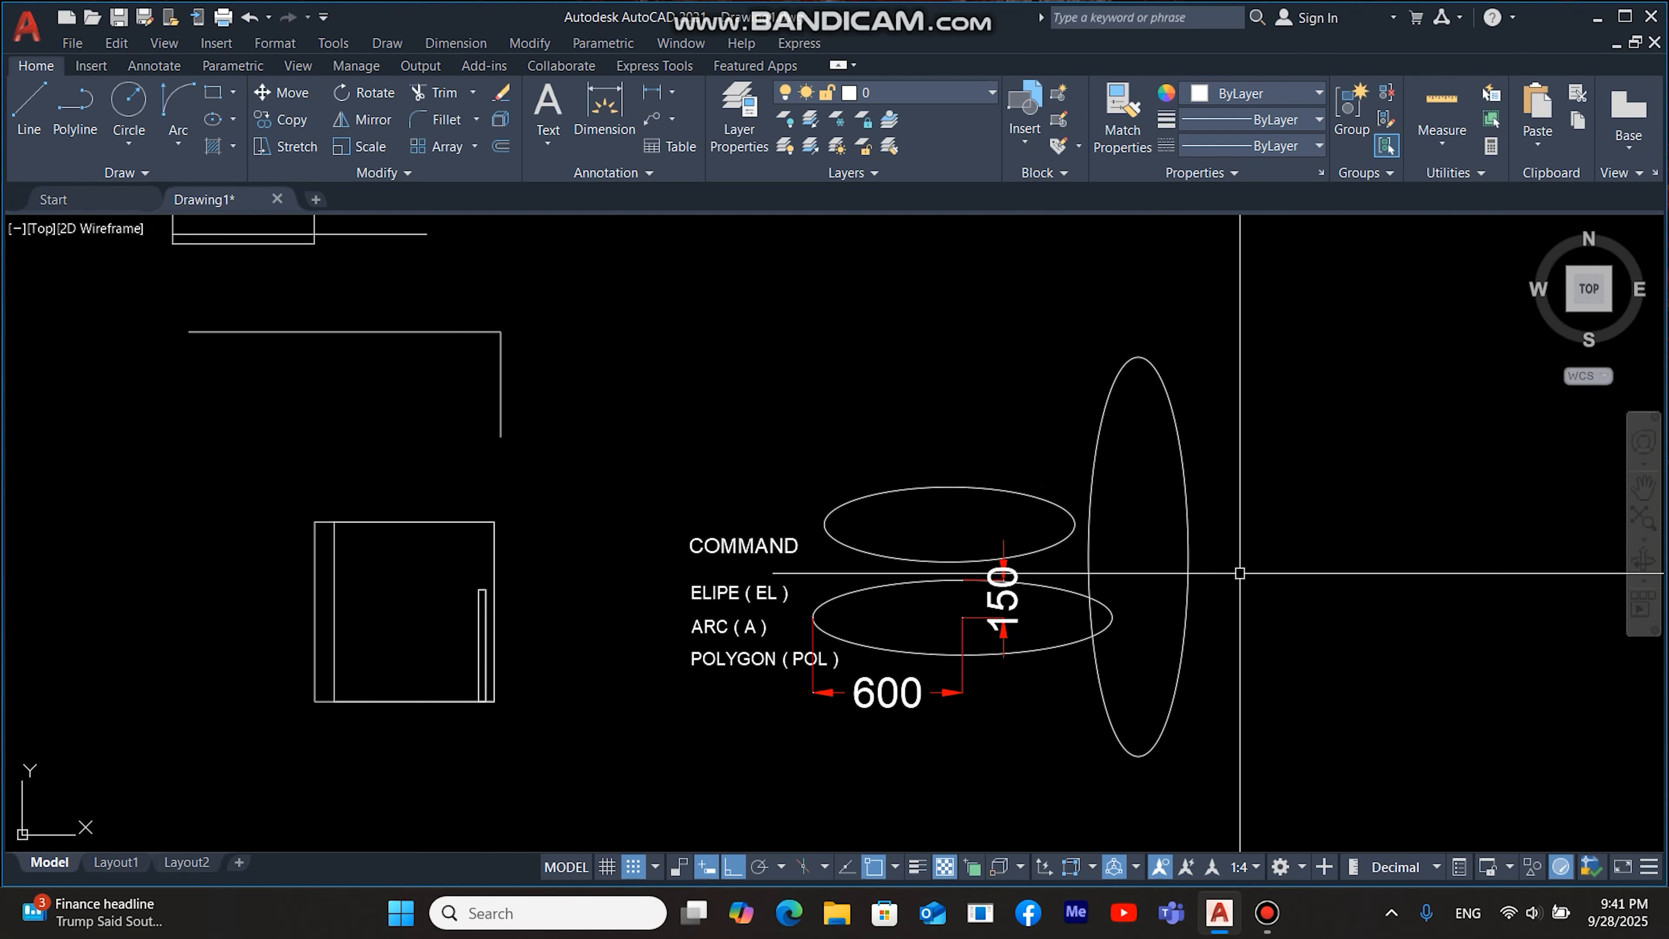
type("DLI")
key("Return")
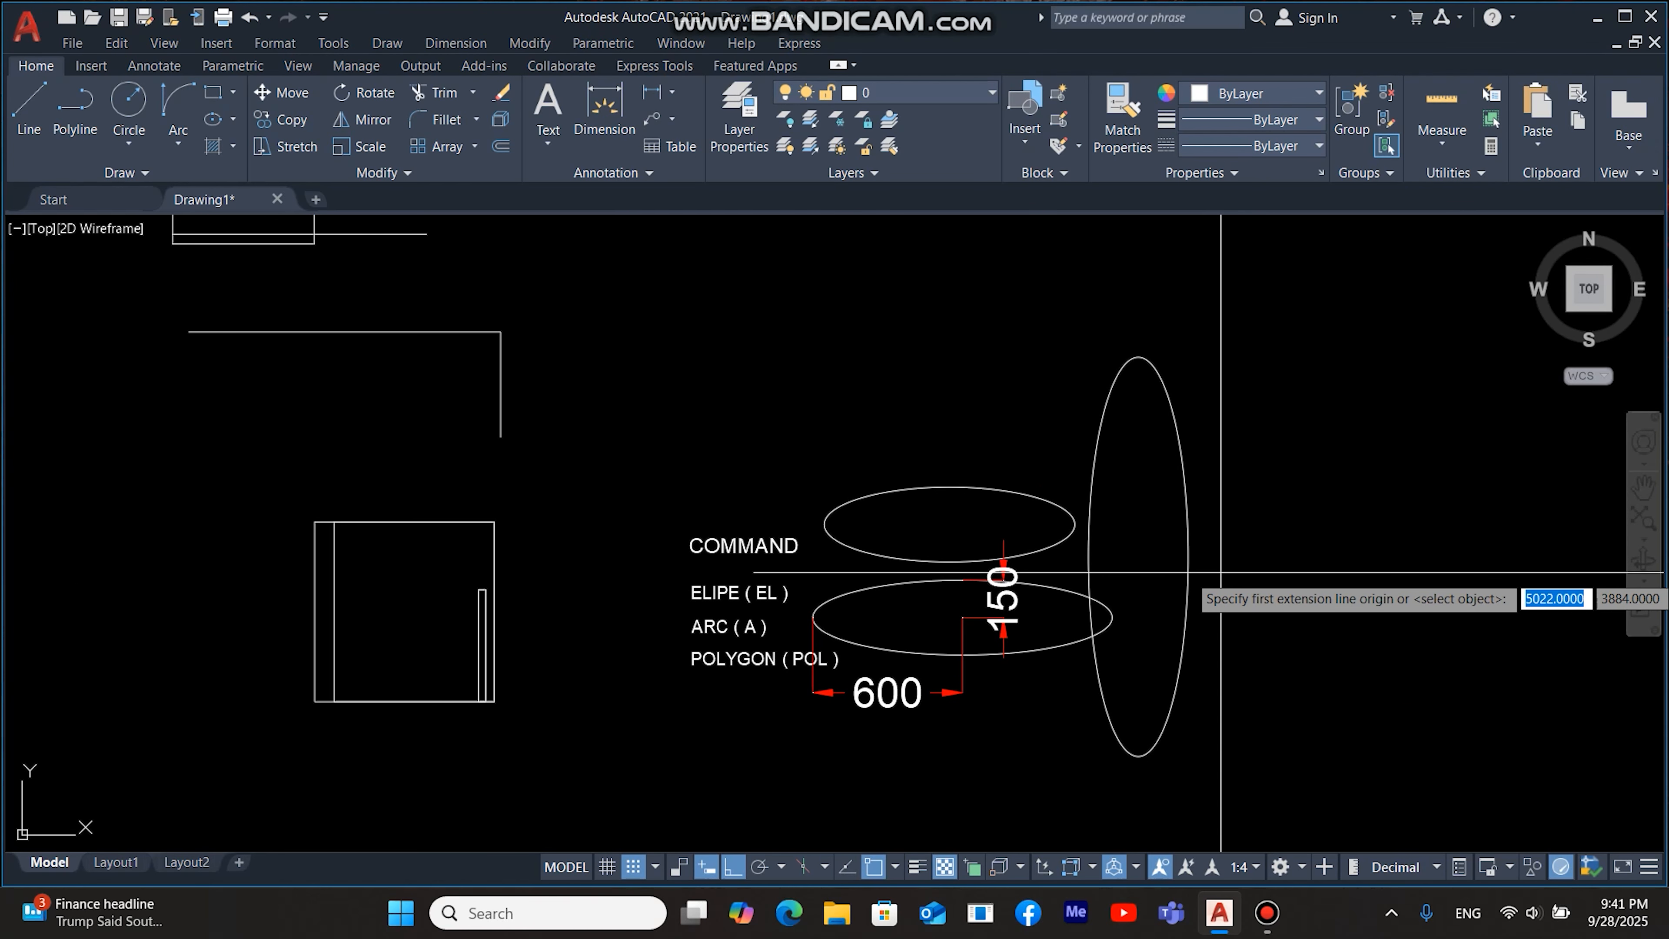
left_click(1140, 557)
left_click(1089, 556)
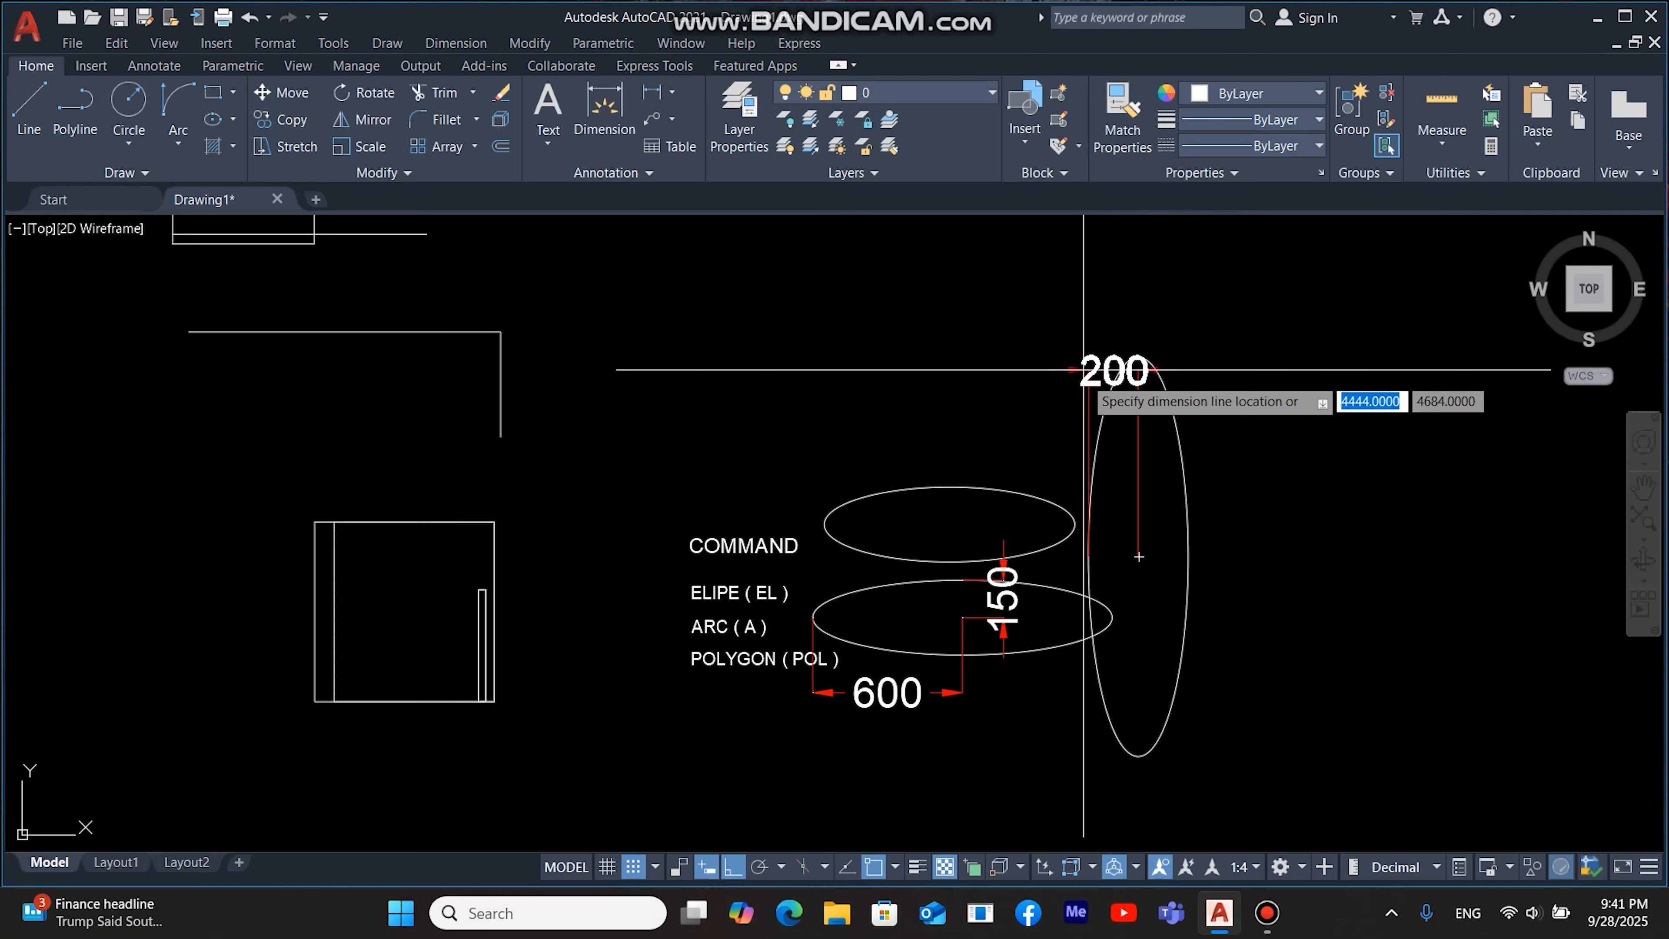
left_click(1094, 305)
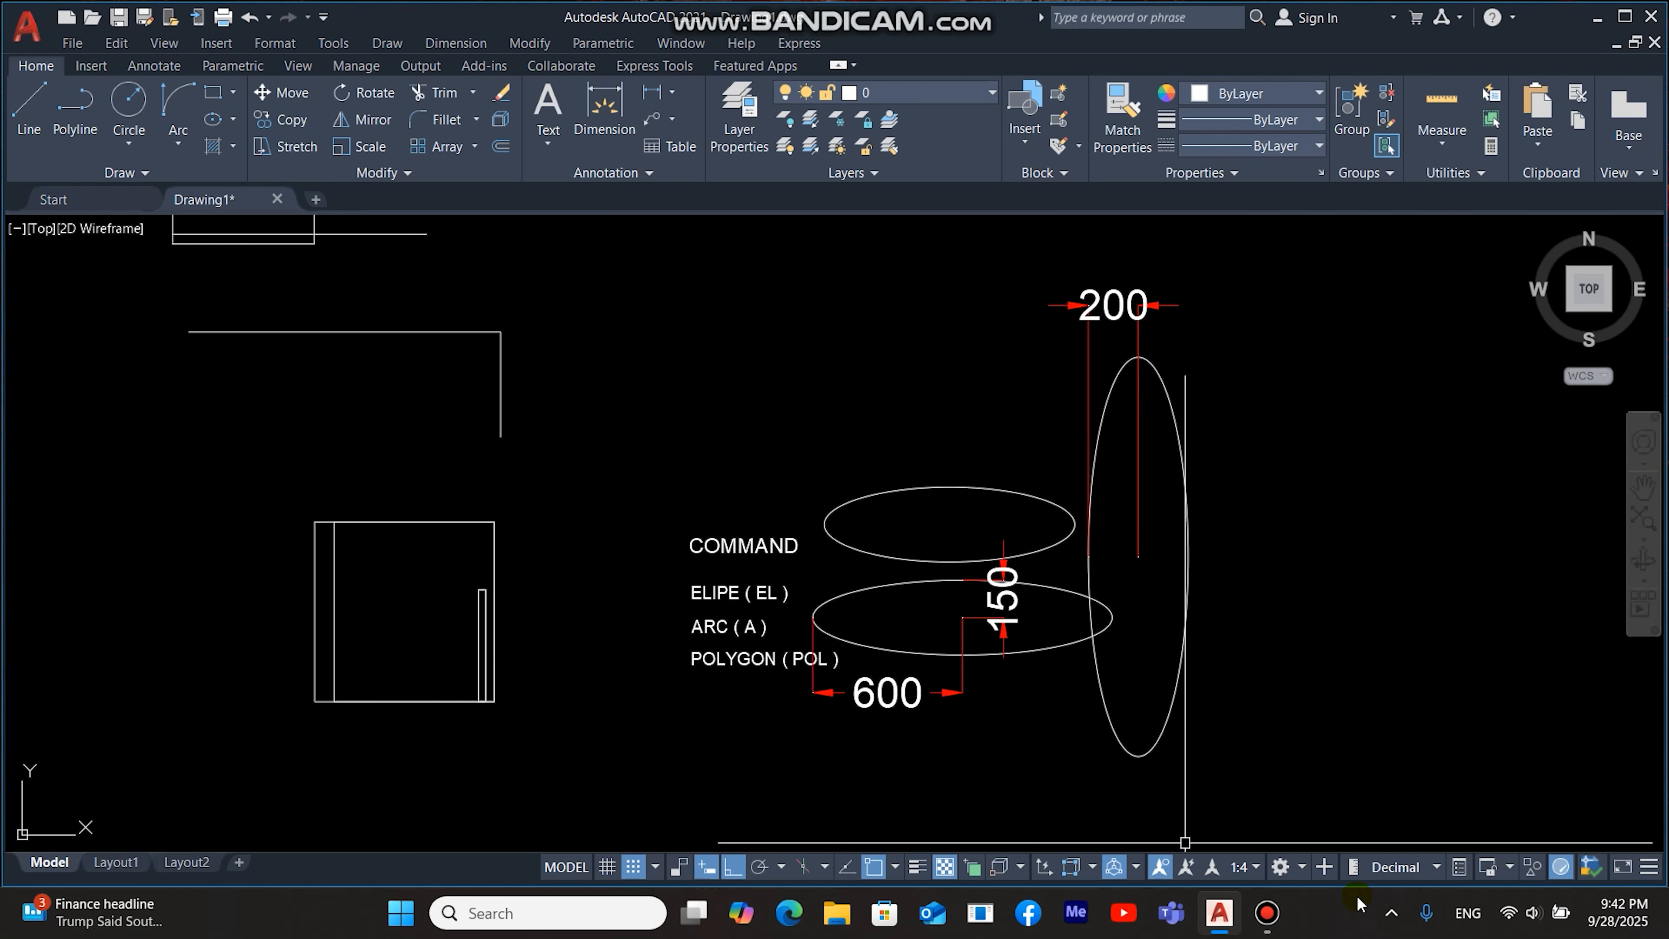
Step: Add a linear dimension to the tall ellipse's vertical half-axis, from centre to lower quadrant, placed to its right
key("space")
left_click(1139, 556)
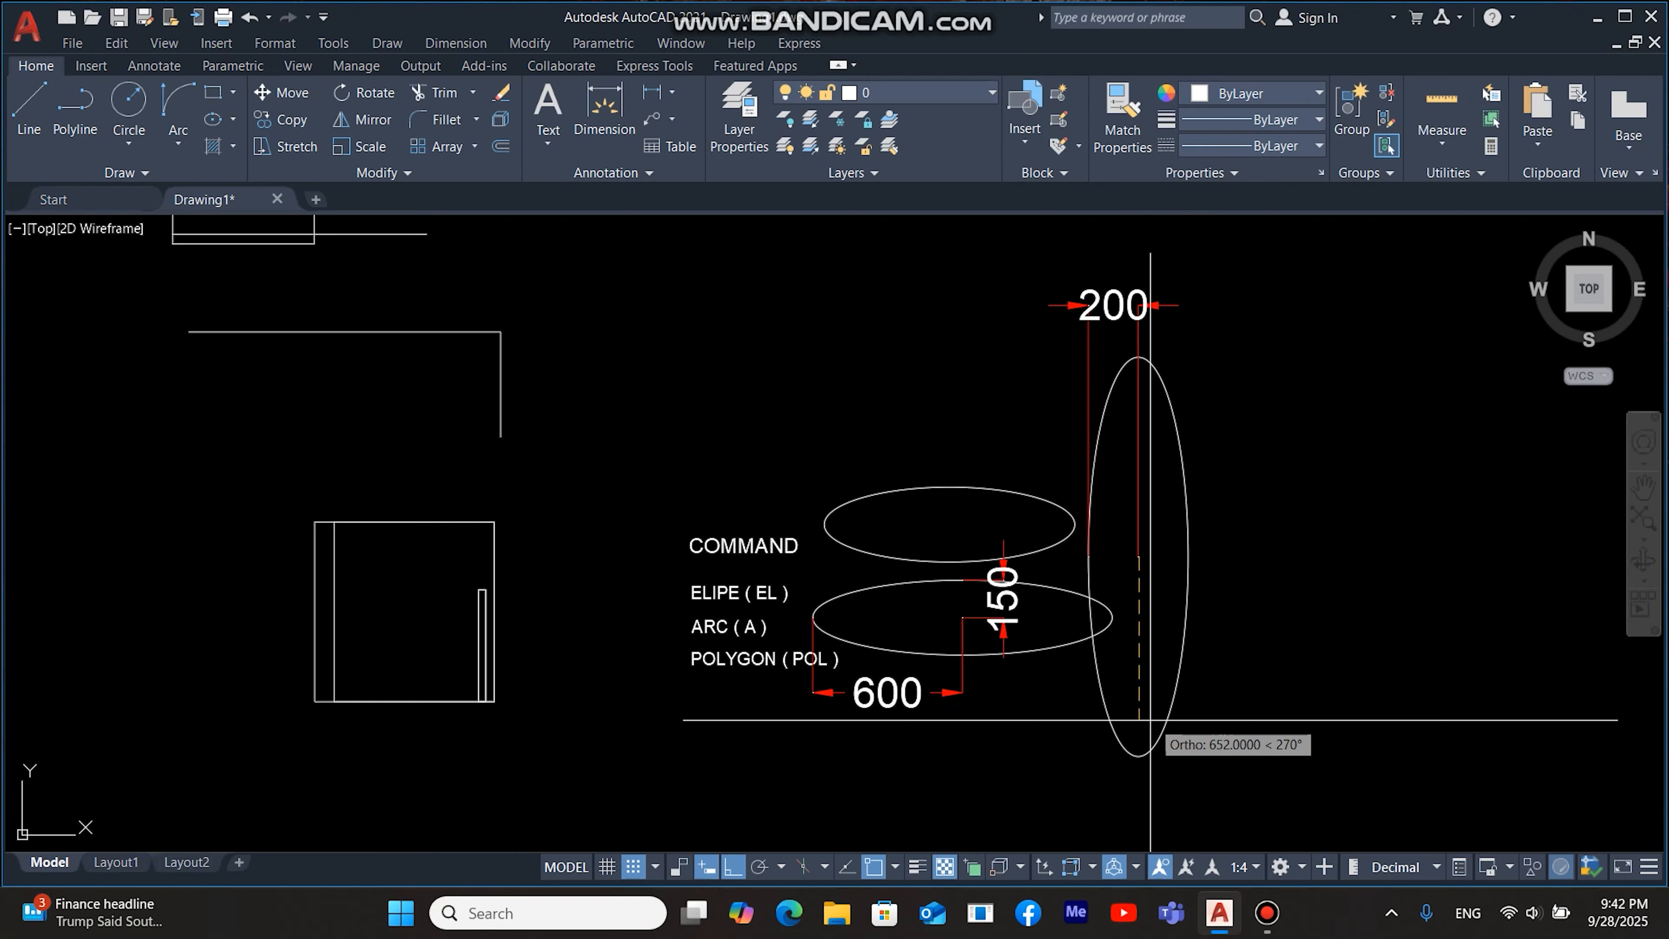
left_click(1139, 754)
left_click(1294, 702)
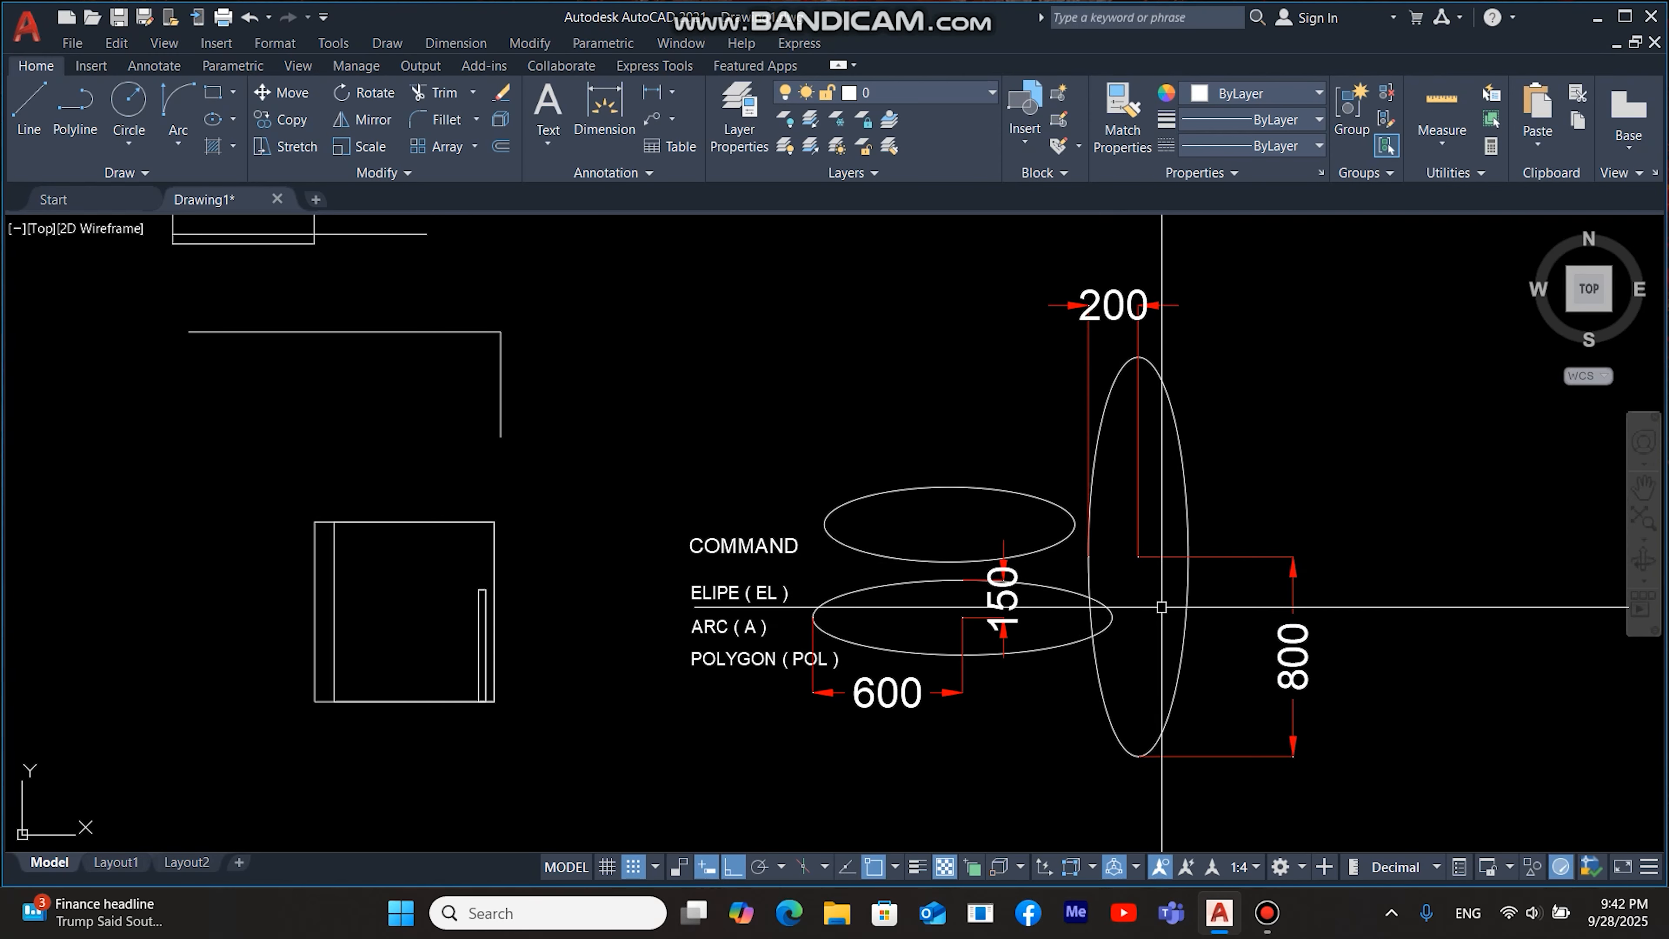
Step: Examine the dimensioned ellipses, the written command list and the empty drawing area to the right of them
middle_click_drag(921, 473, 955, 413)
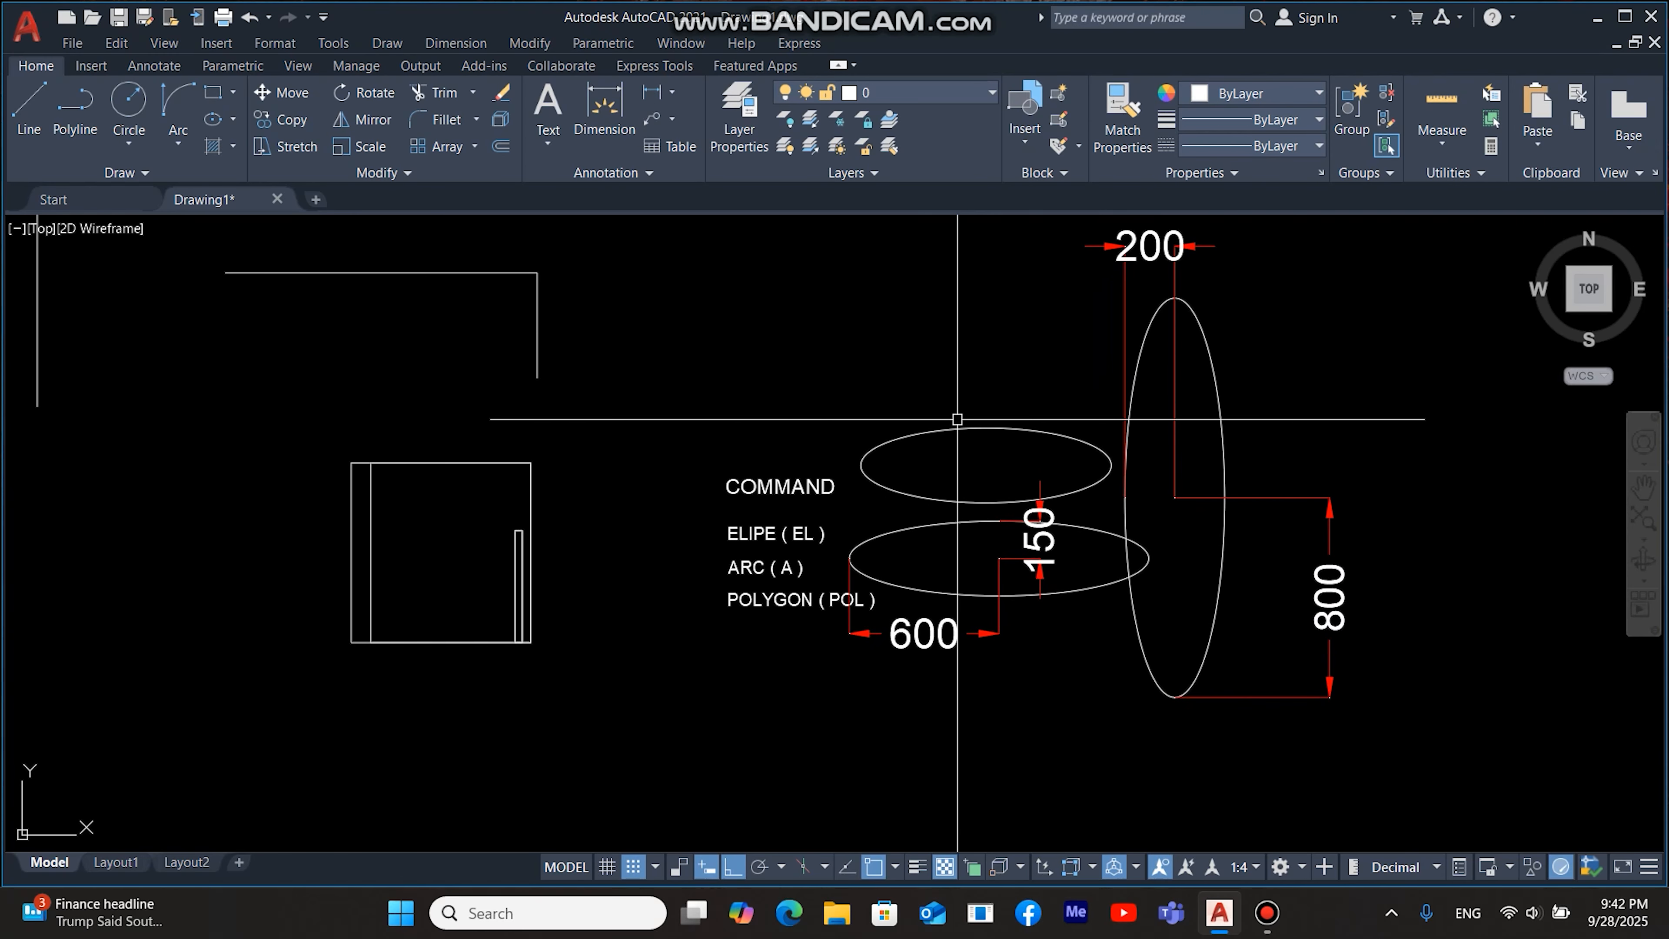
middle_click_drag(1424, 463, 1267, 436)
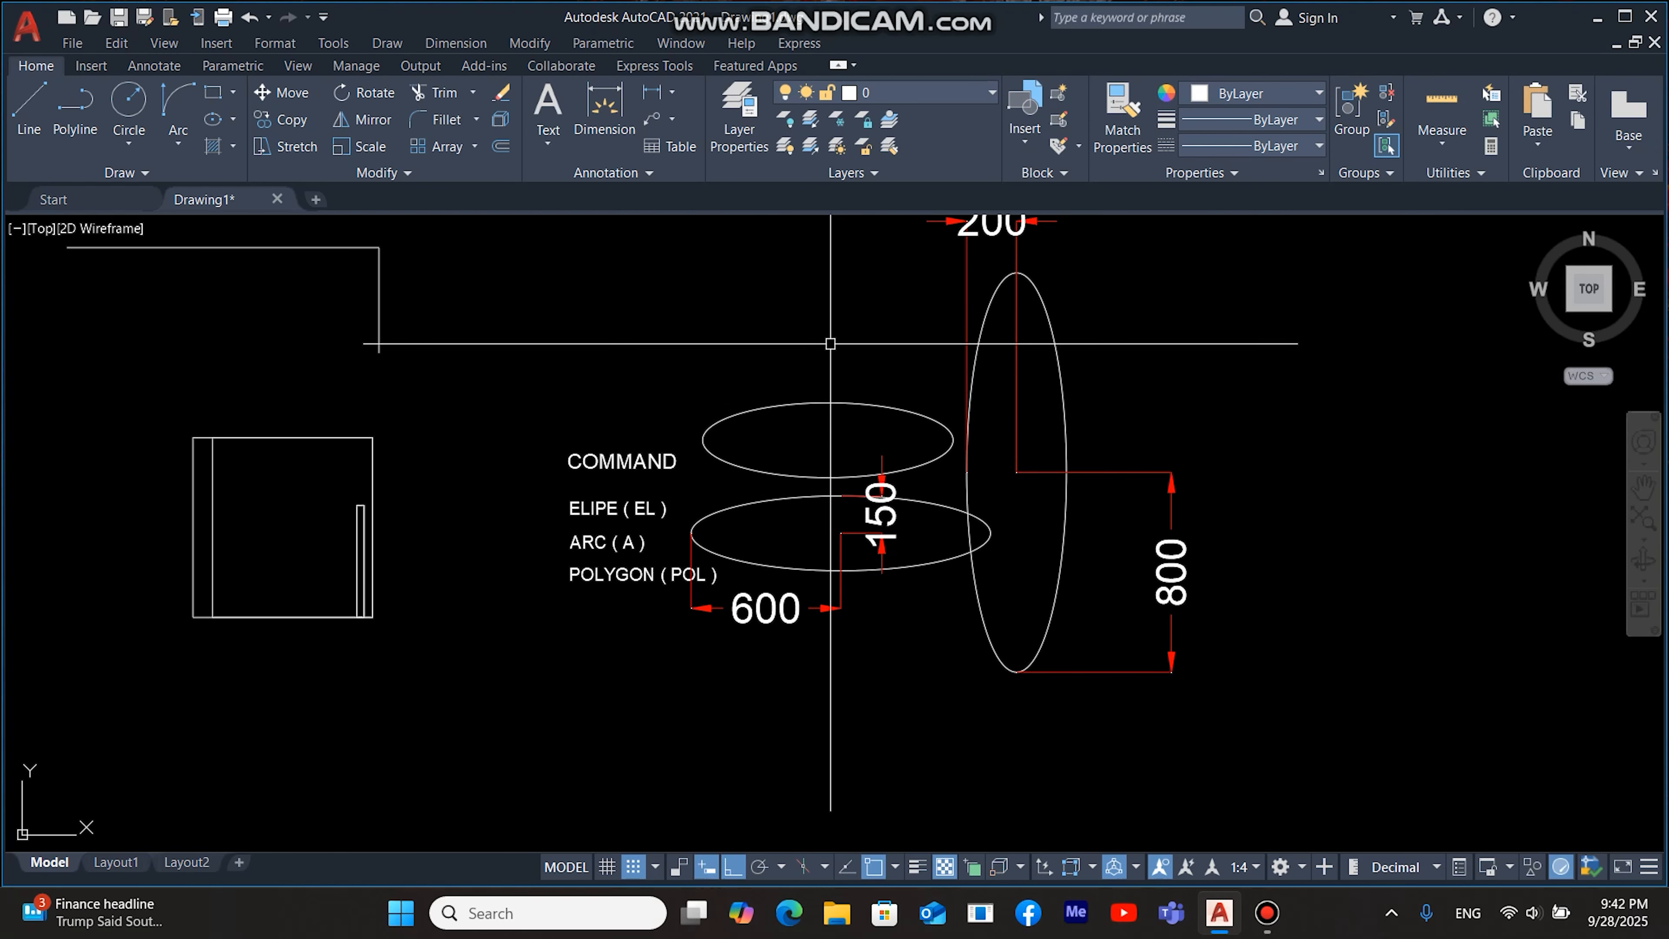
middle_click_drag(909, 350, 917, 448)
scroll(894, 440, "up", 2)
middle_click_drag(716, 548, 723, 439)
scroll(723, 438, "down", 4)
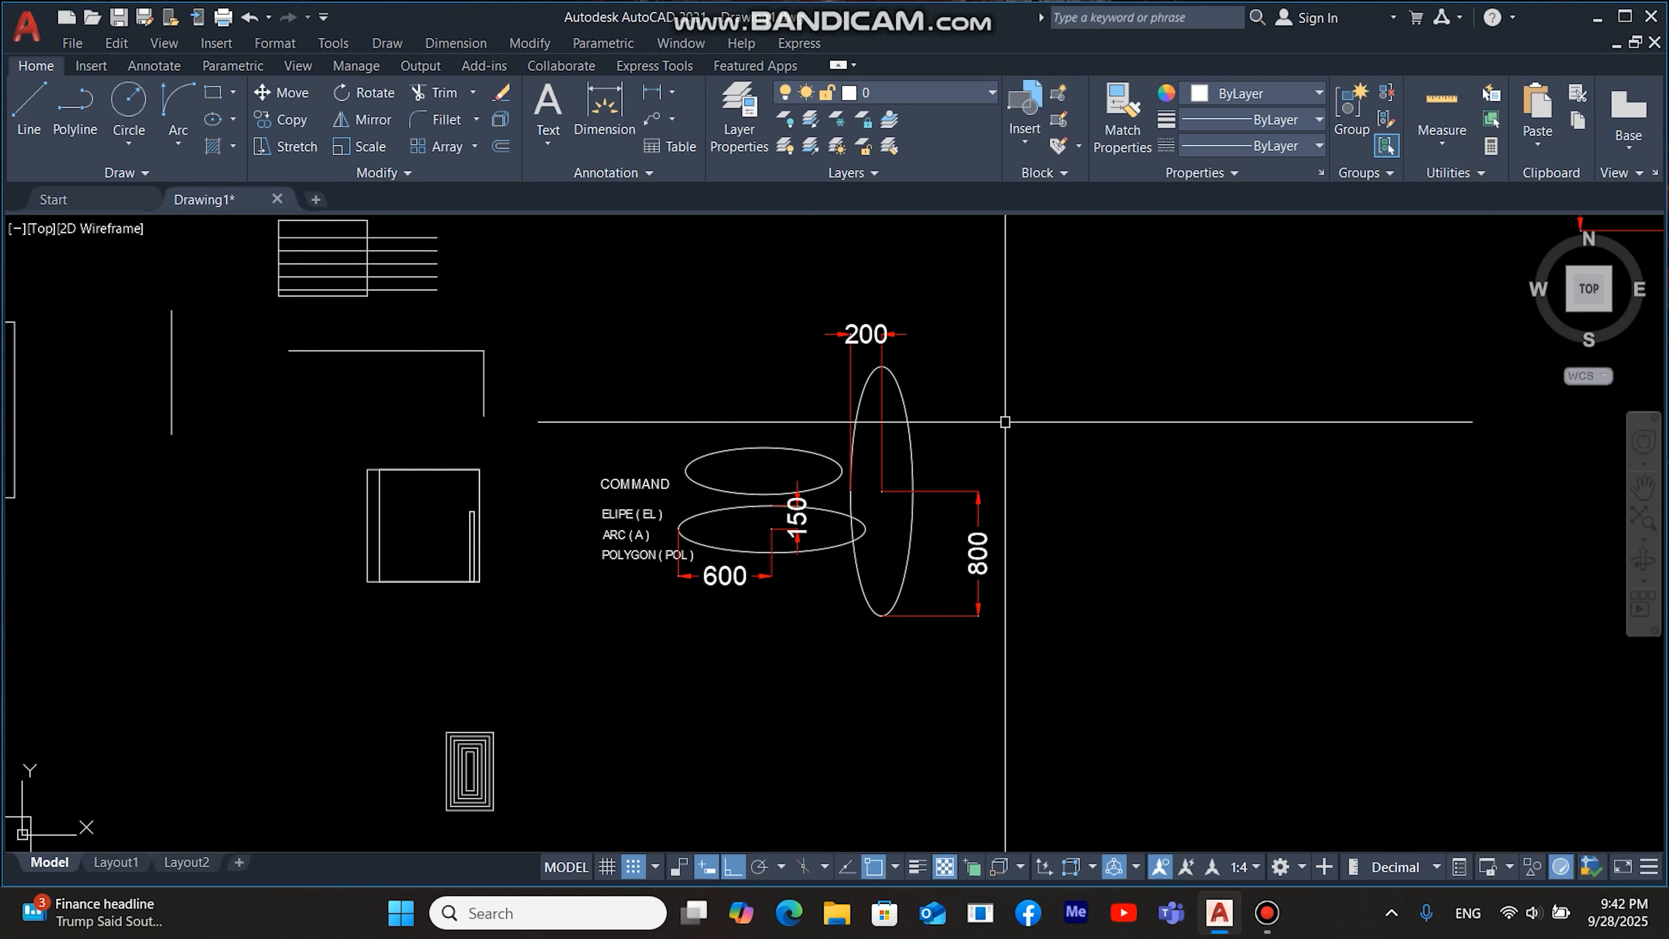
middle_click_drag(1006, 422, 950, 418)
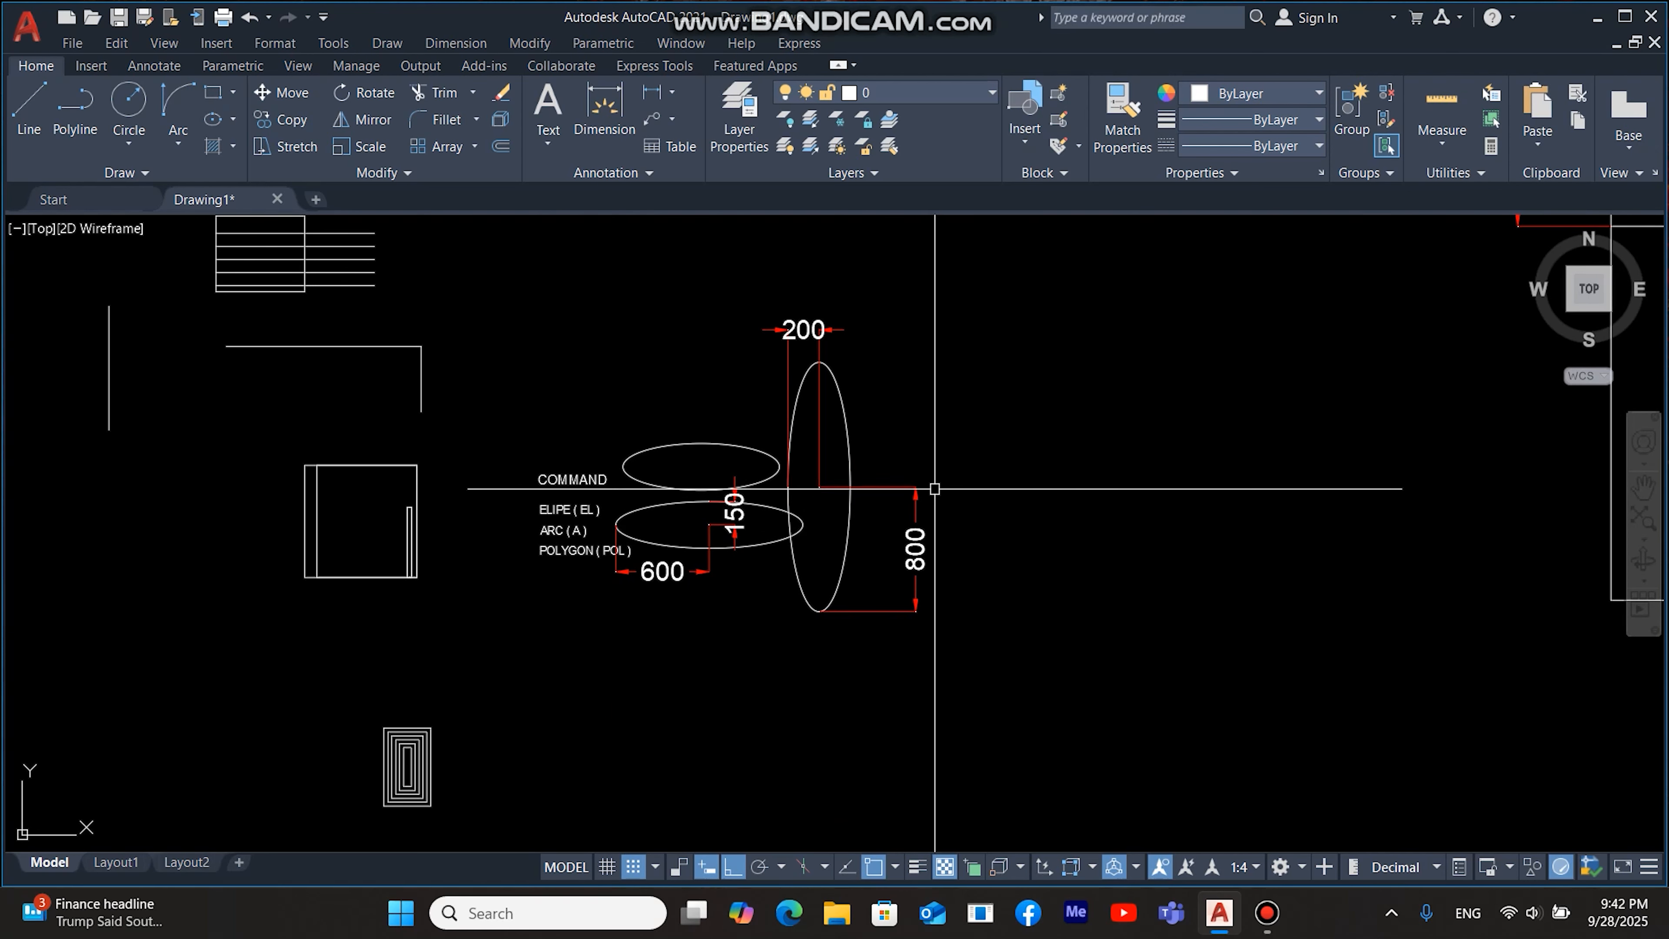
middle_click_drag(935, 489, 1136, 355)
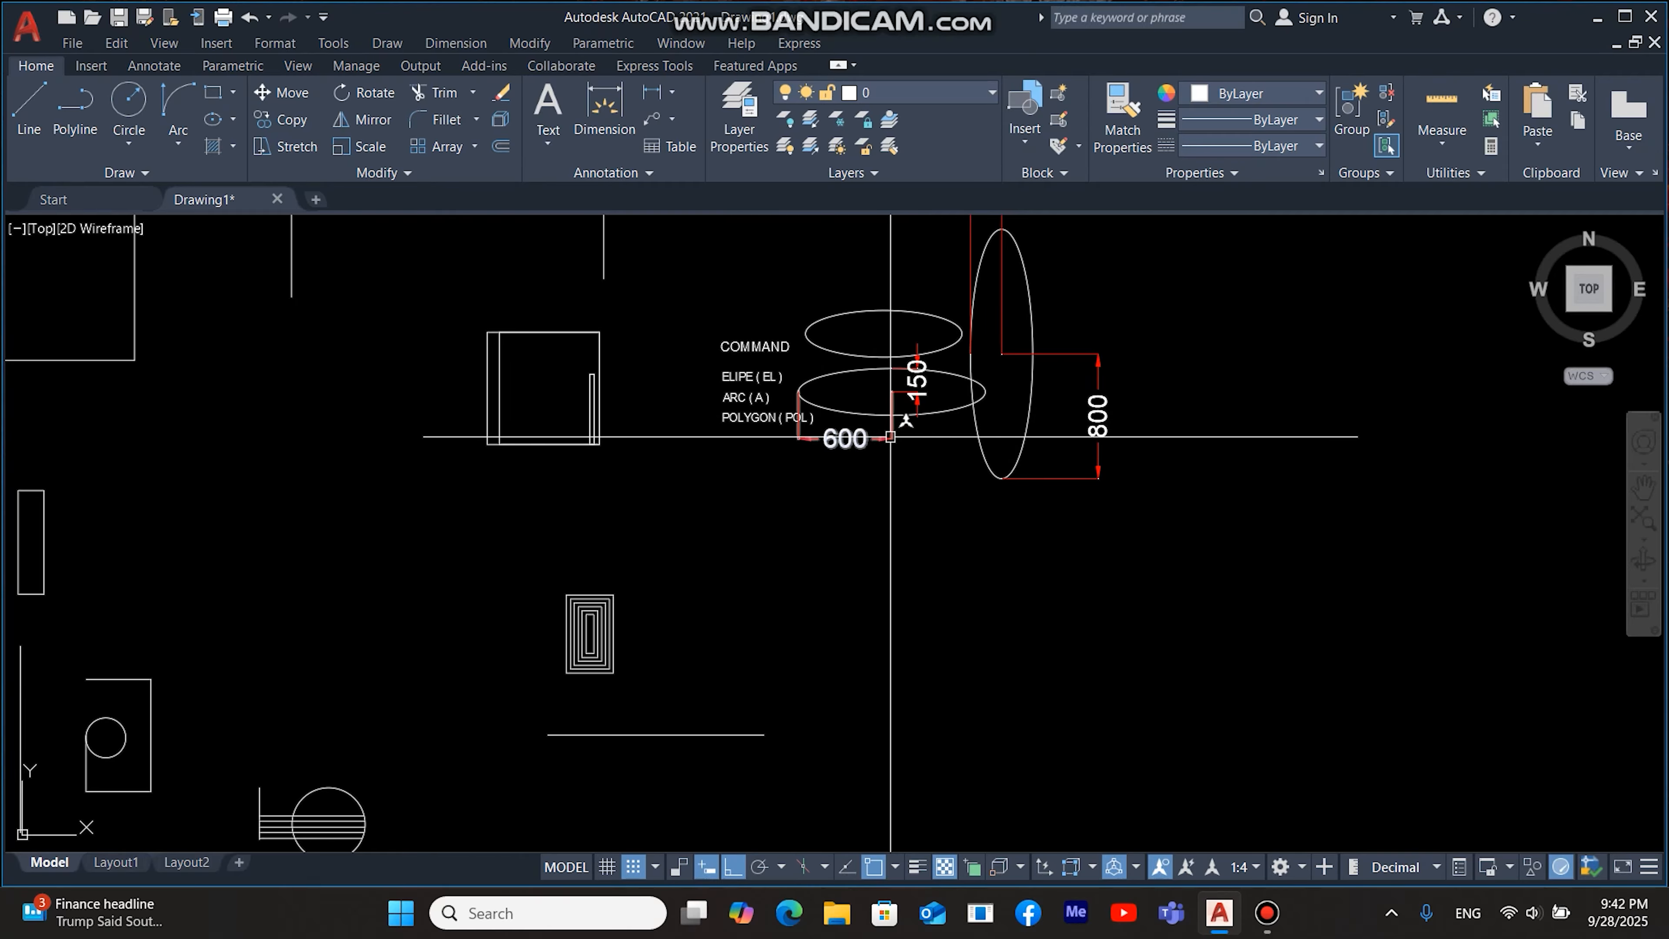
scroll(723, 408, "up", 6)
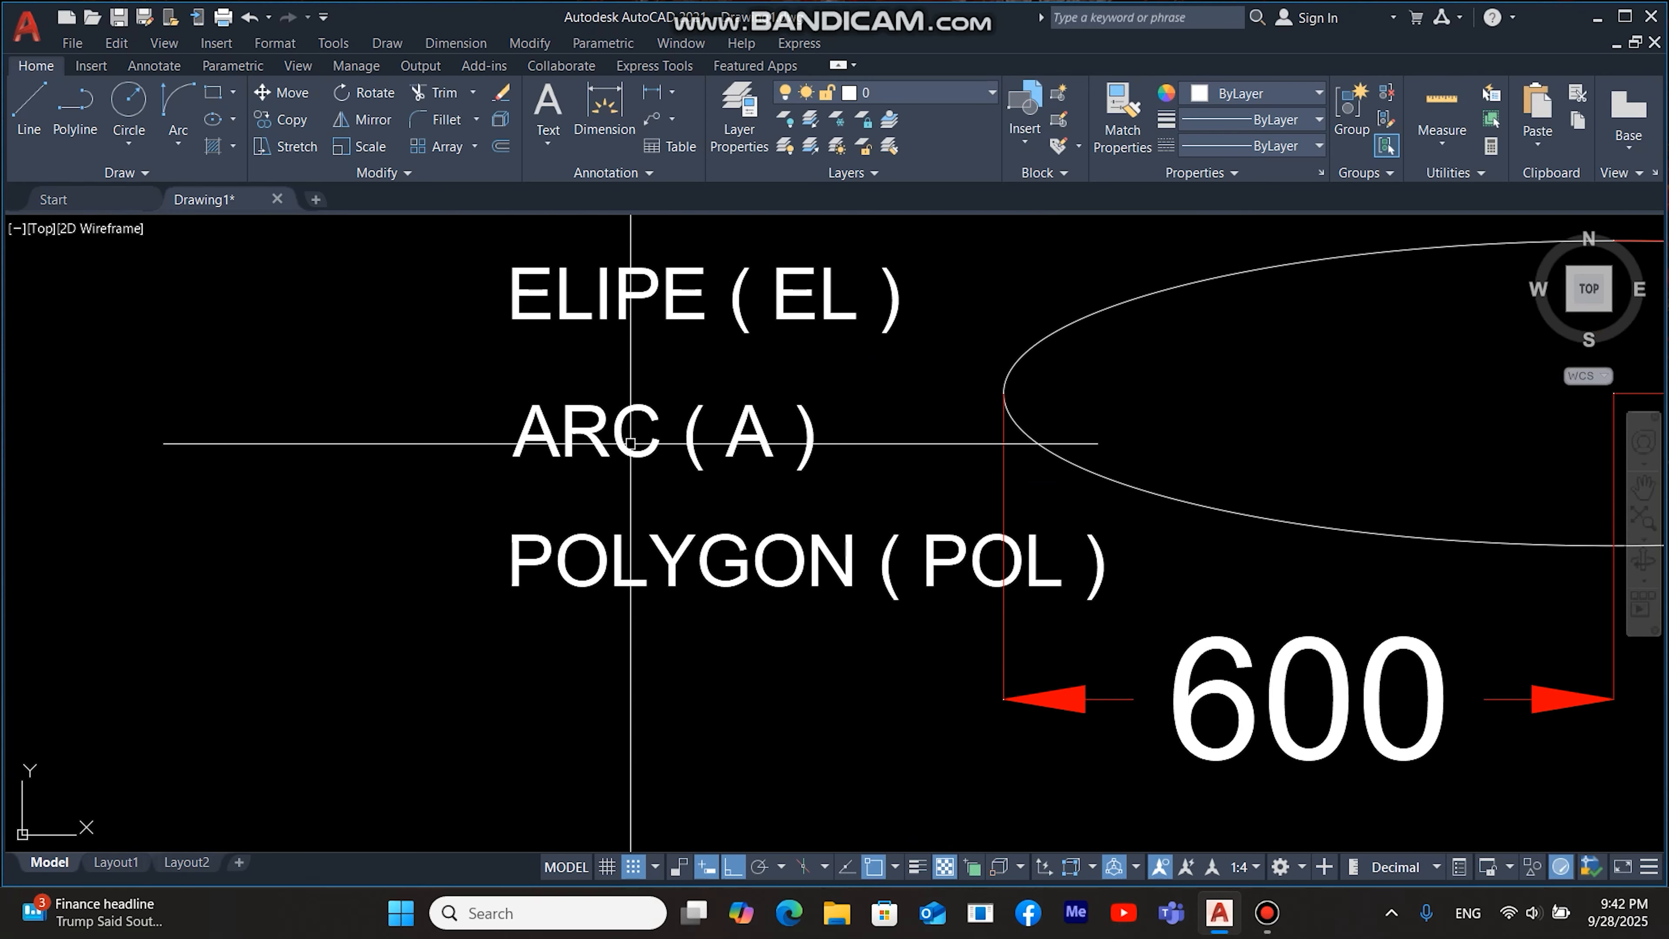
scroll(607, 450, "down", 4)
scroll(654, 450, "down", 4)
middle_click_drag(1046, 436, 720, 503)
middle_click_drag(1053, 468, 995, 556)
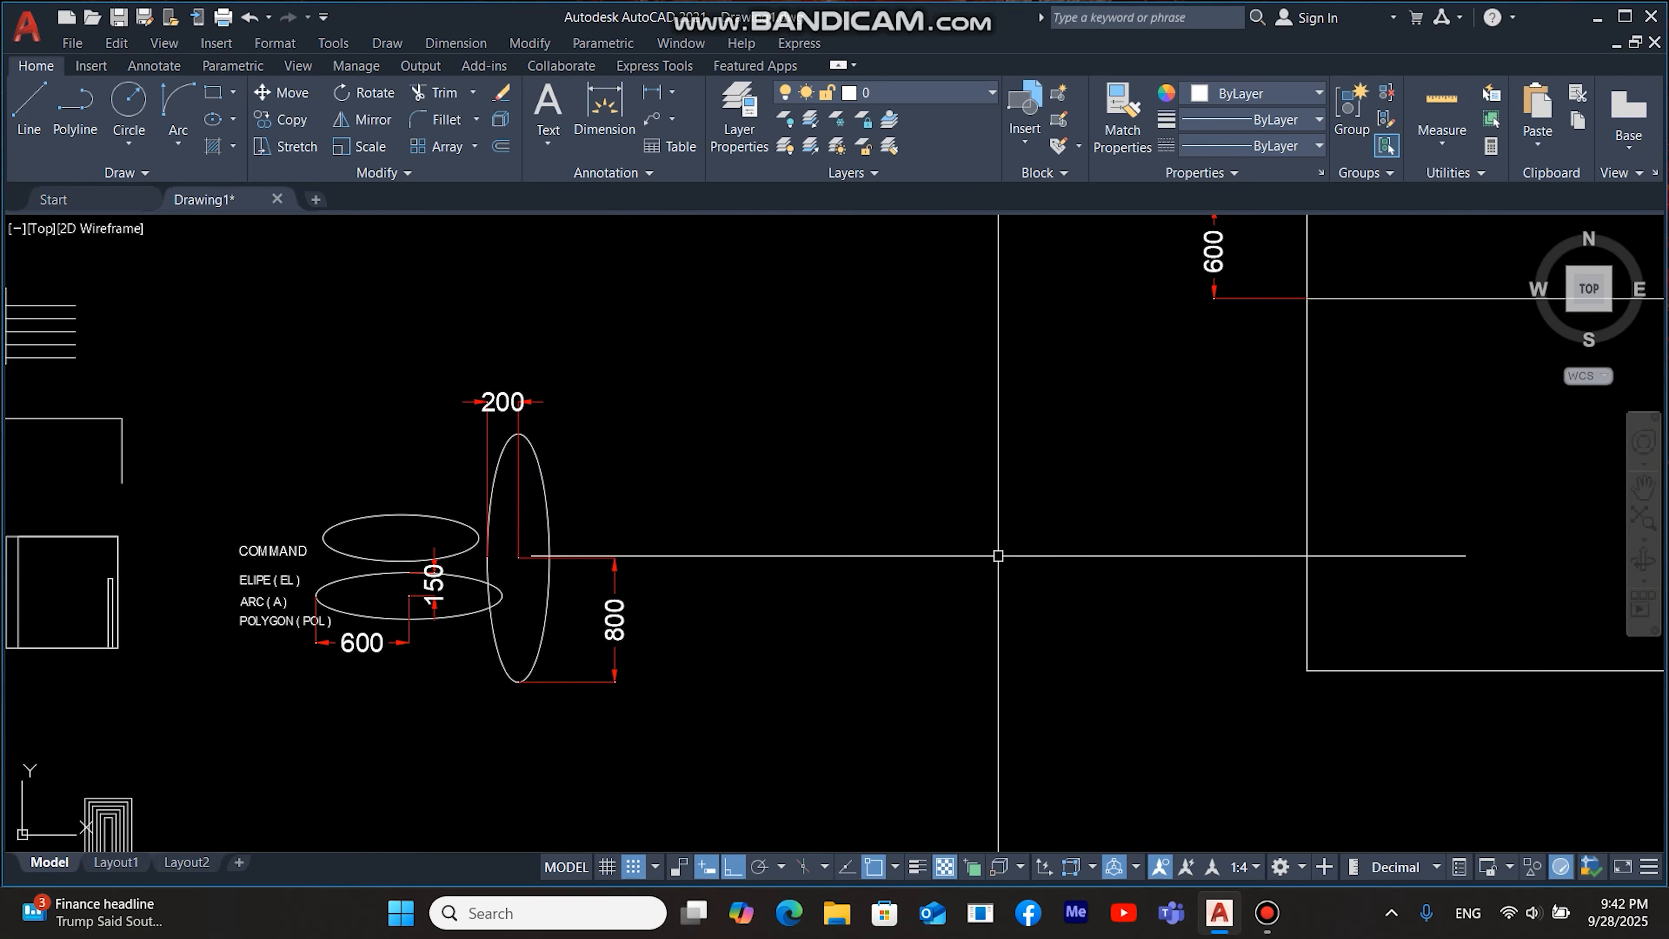
Step: Draw a large freehand three-point arc in the empty area to the right of the dimensioned ellipses, bulging up and to the right
key("Return")
left_click(822, 559)
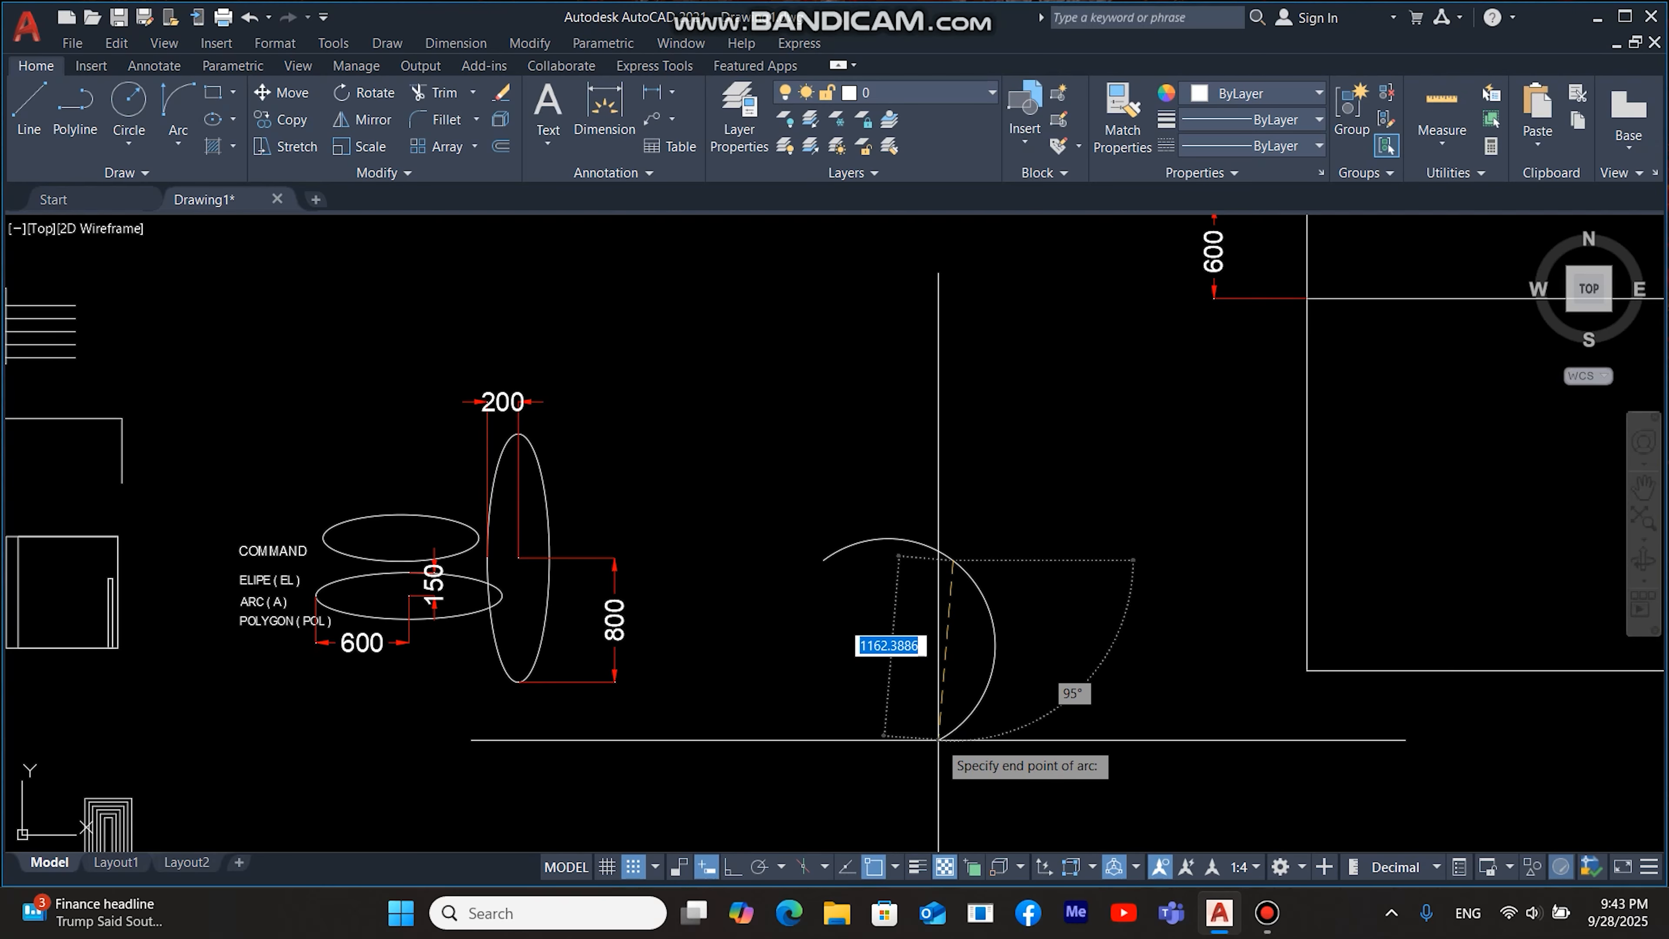
middle_click_drag(1084, 796, 1068, 551)
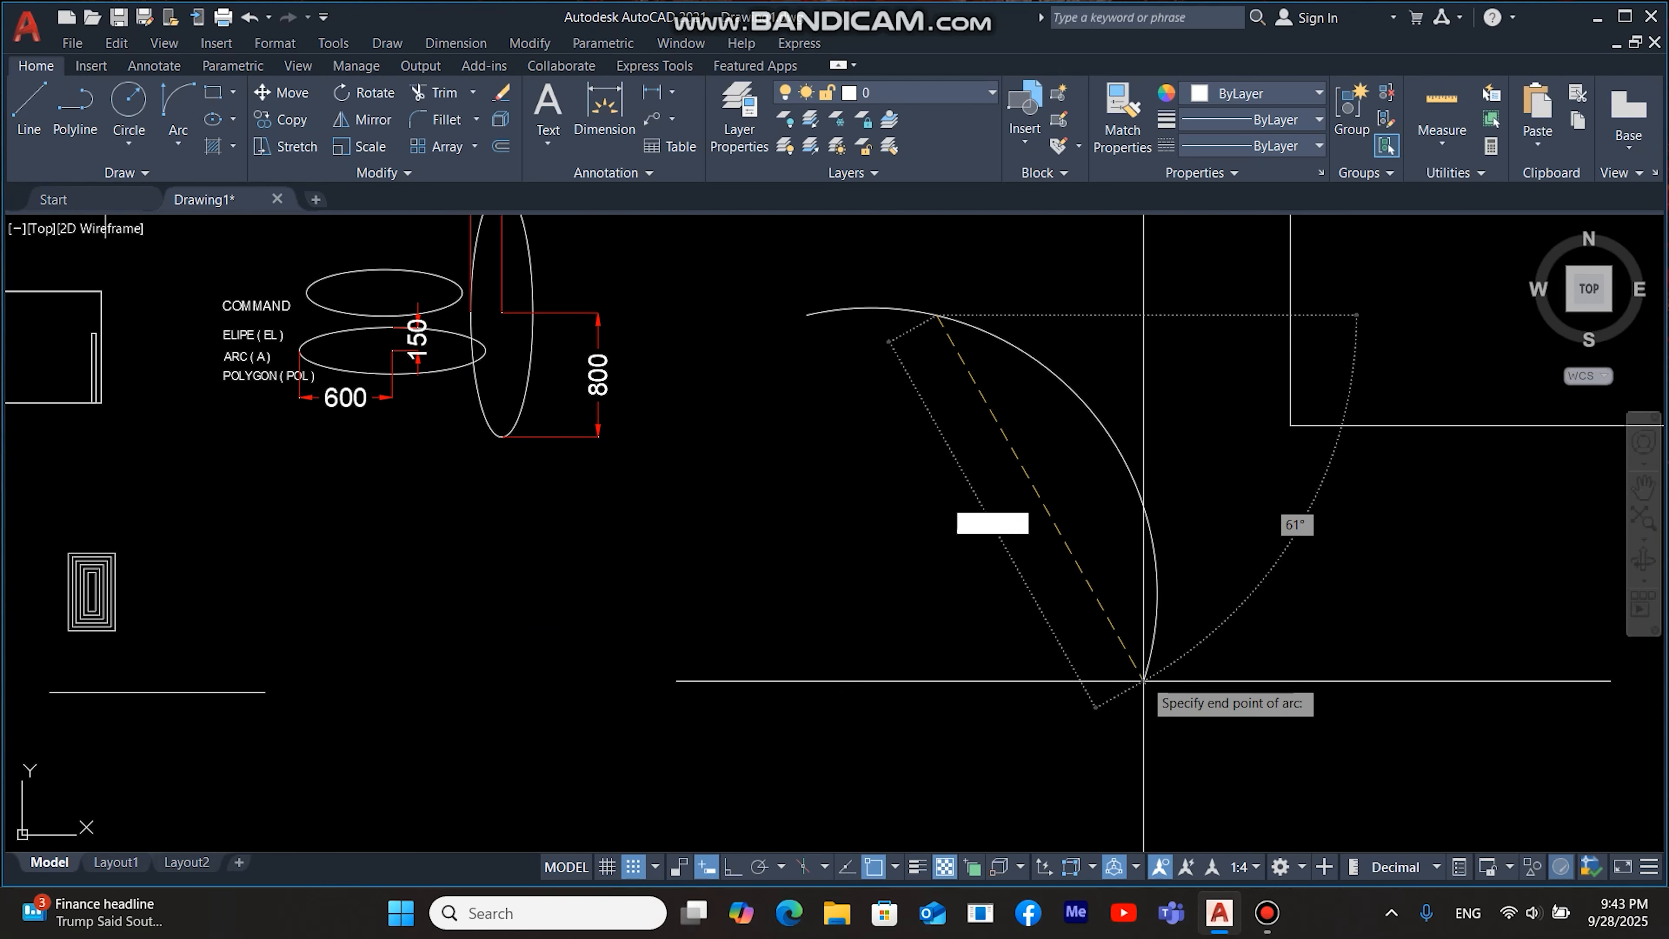
middle_click_drag(1227, 748, 1207, 593)
scroll(1200, 636, "down", 2)
left_click(1226, 789)
scroll(1072, 461, "down", 2)
middle_click_drag(1072, 454, 990, 482)
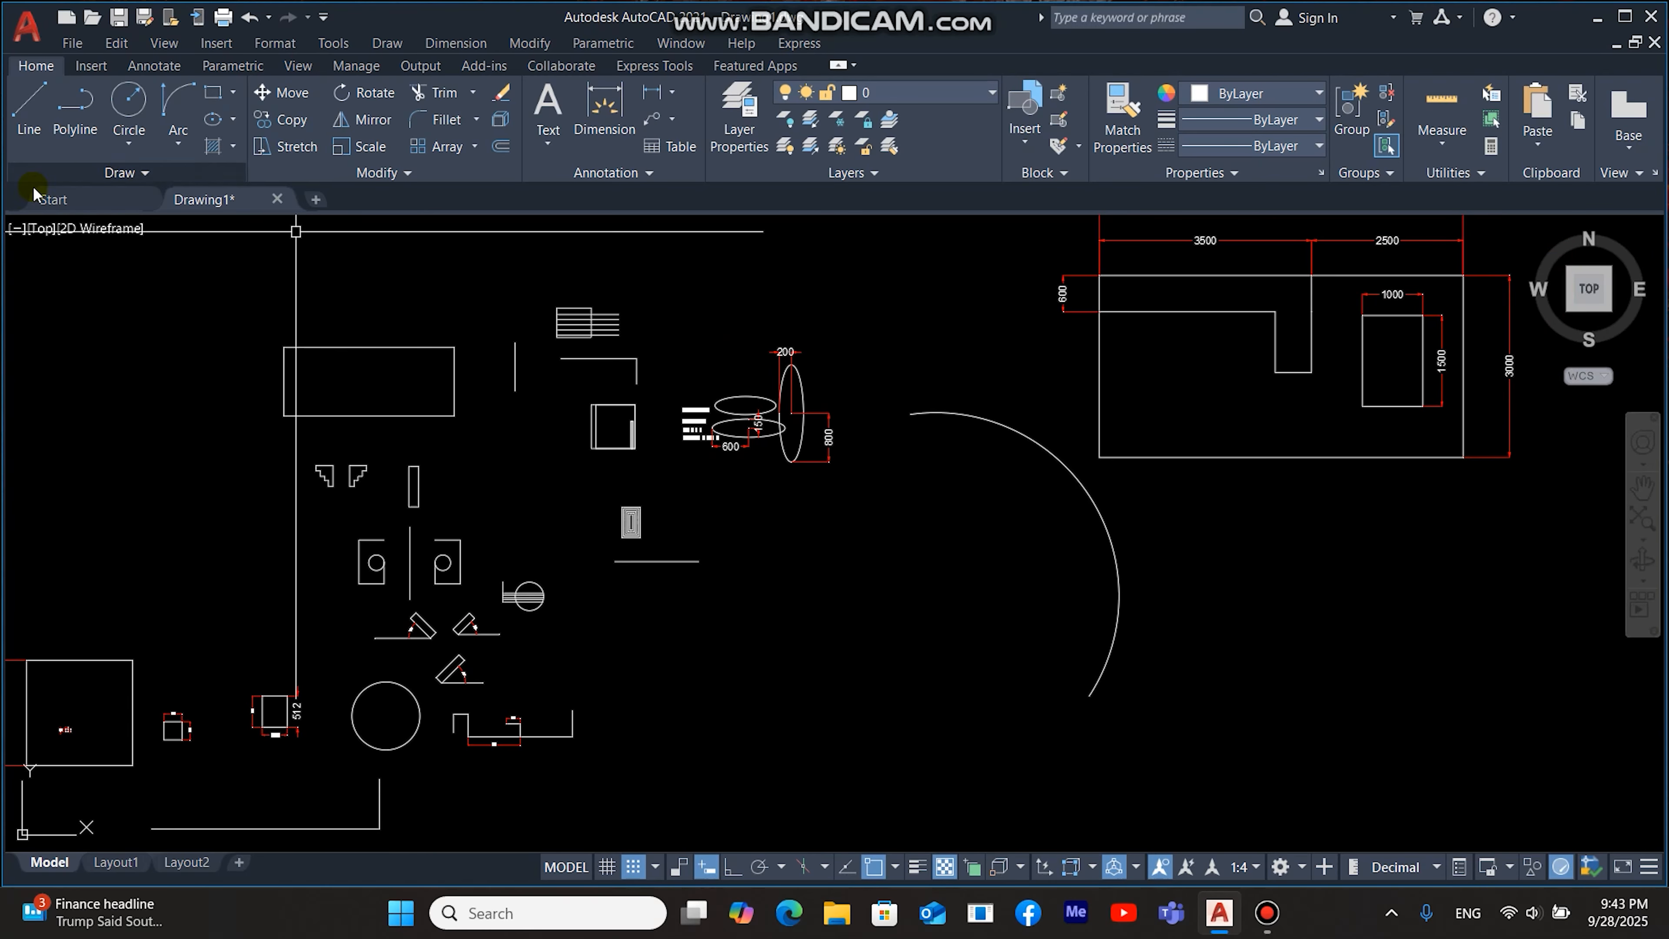
middle_click_drag(1100, 567, 929, 571)
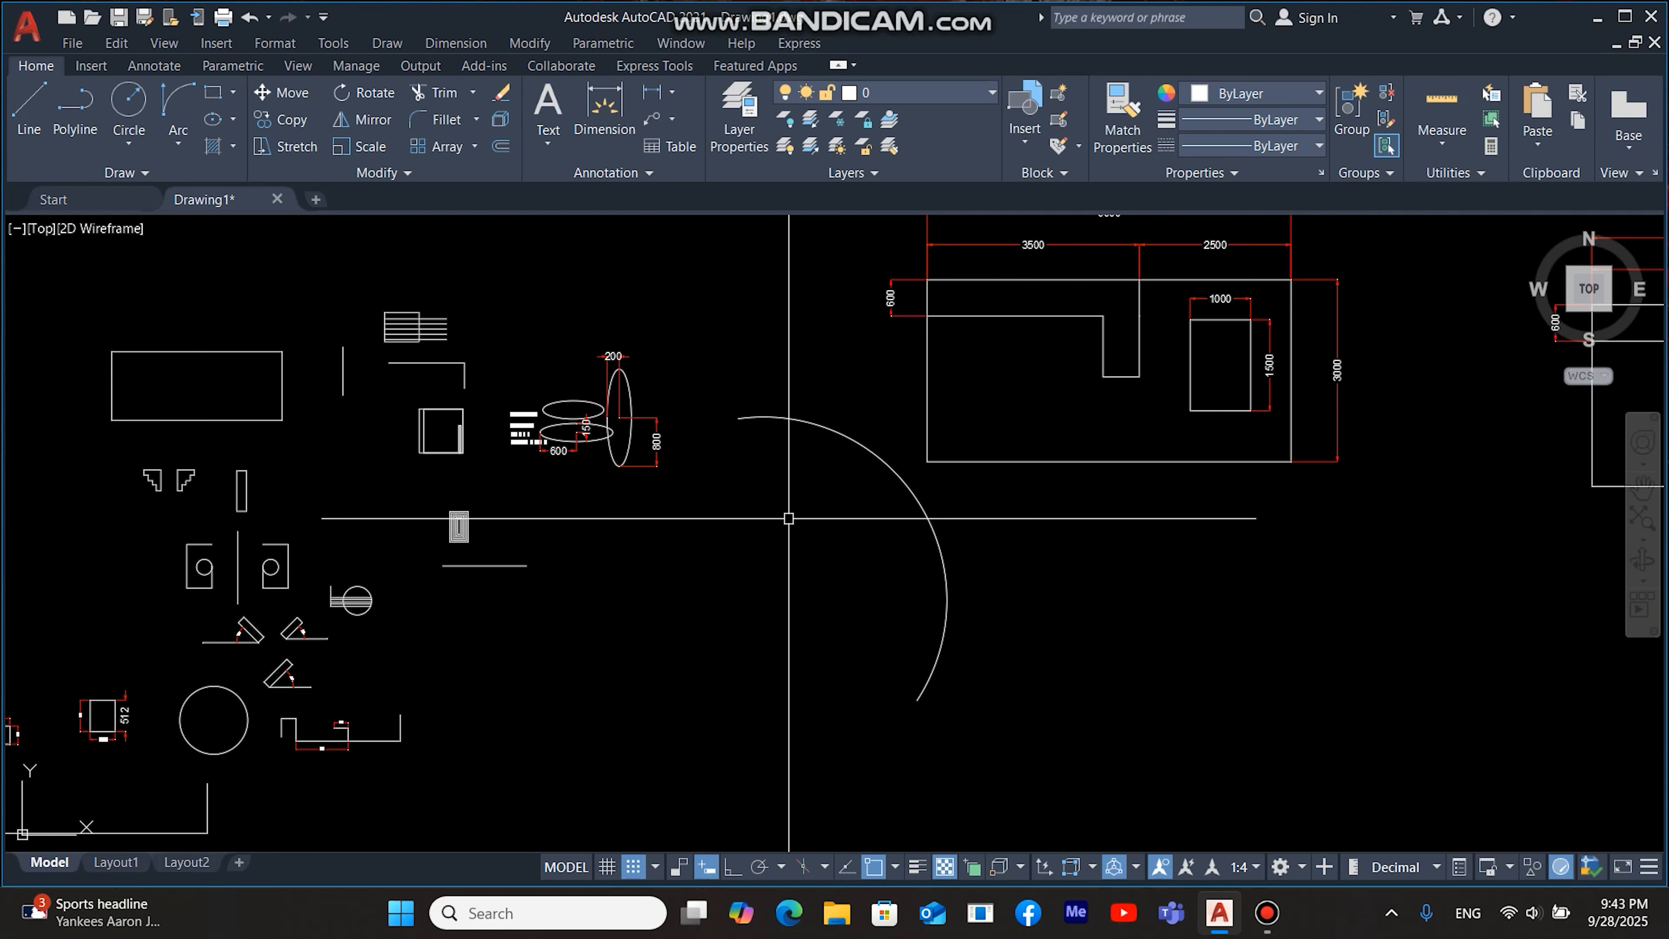
middle_click_drag(790, 523, 844, 493)
middle_click_drag(822, 614, 886, 589)
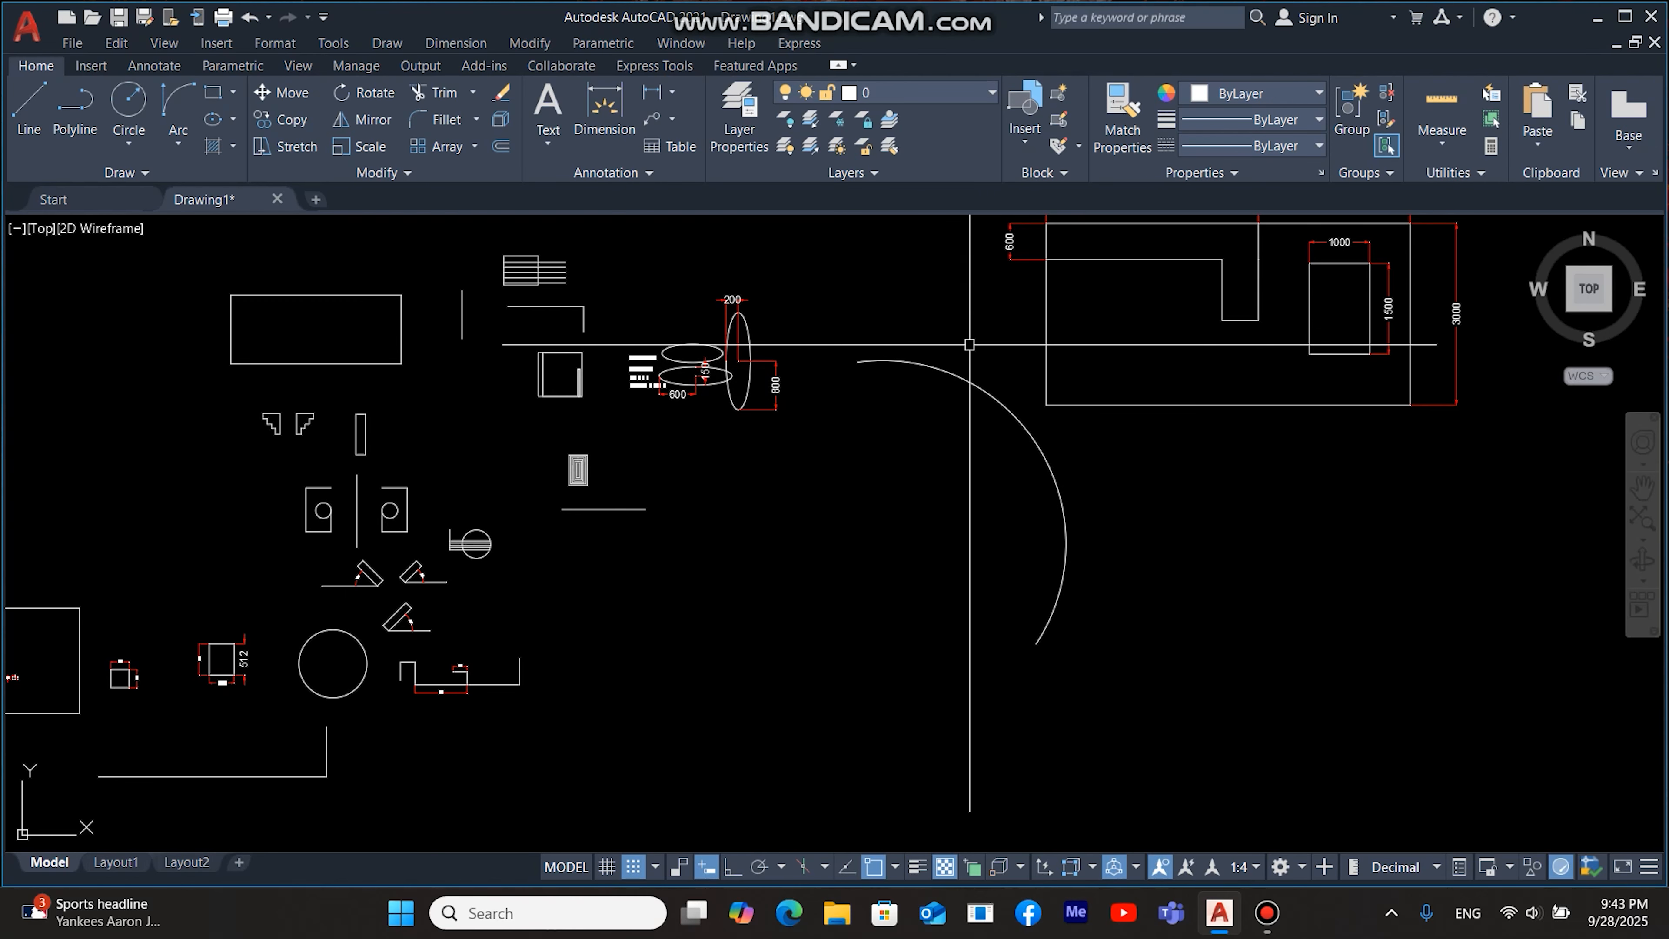
middle_click_drag(1030, 462, 1012, 551)
mouse_move(930, 587)
middle_mouse_down()
mouse_move(923, 475)
mouse_move(827, 501)
middle_mouse_up()
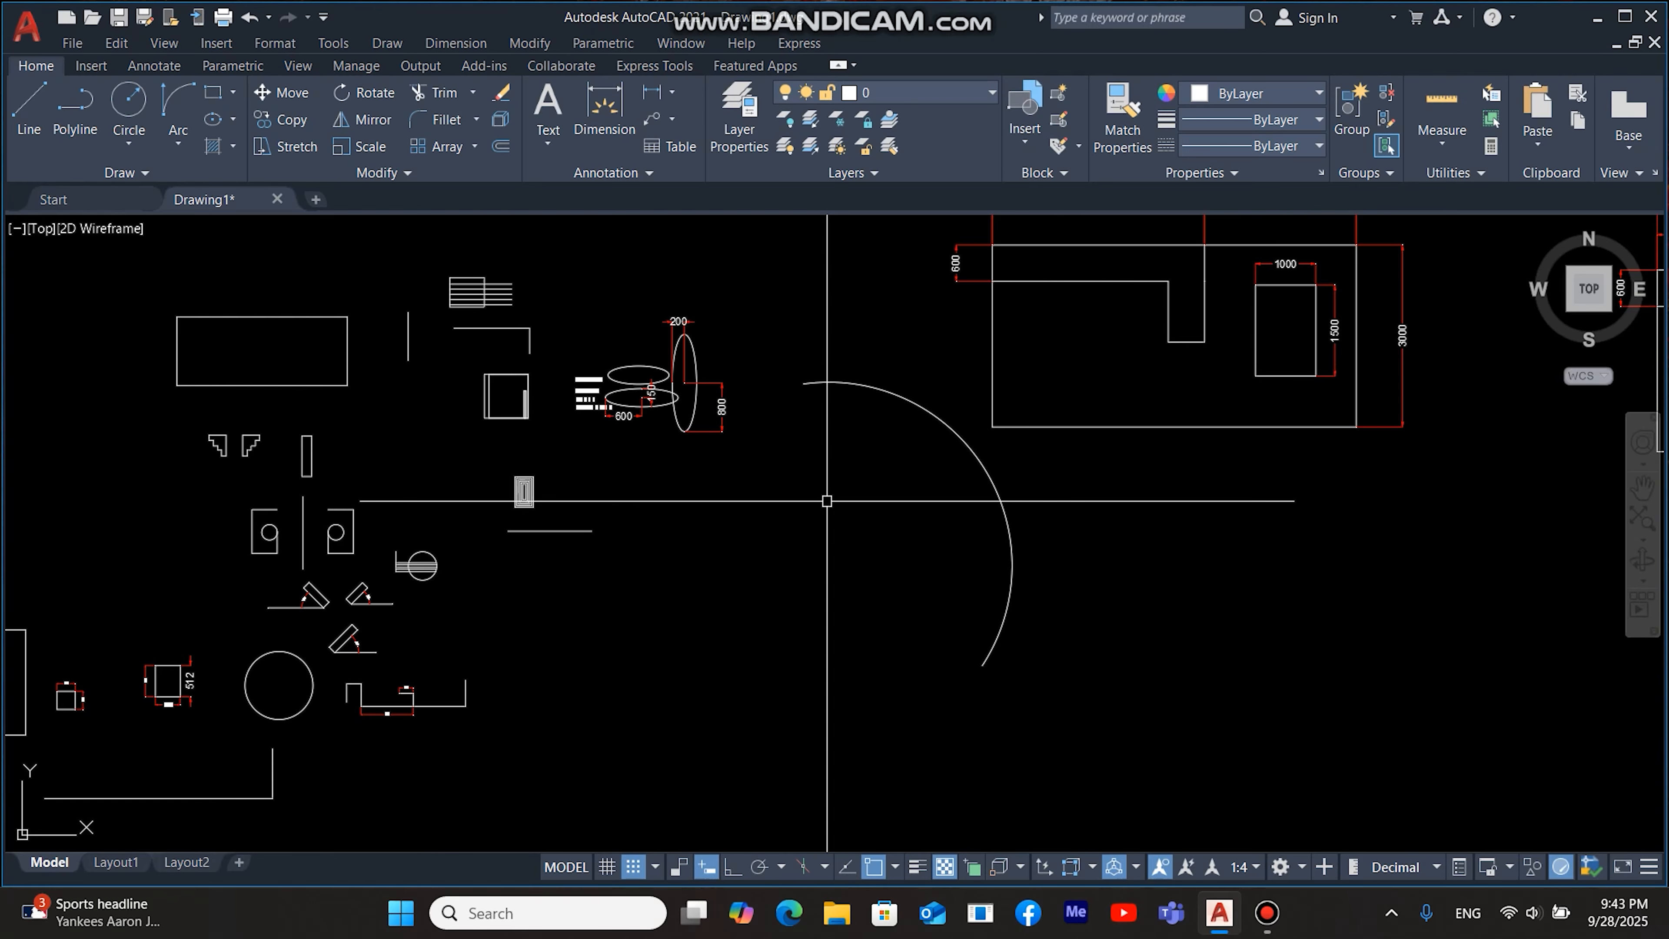
middle_click_drag(803, 617, 857, 562)
middle_click_drag(681, 635, 736, 658)
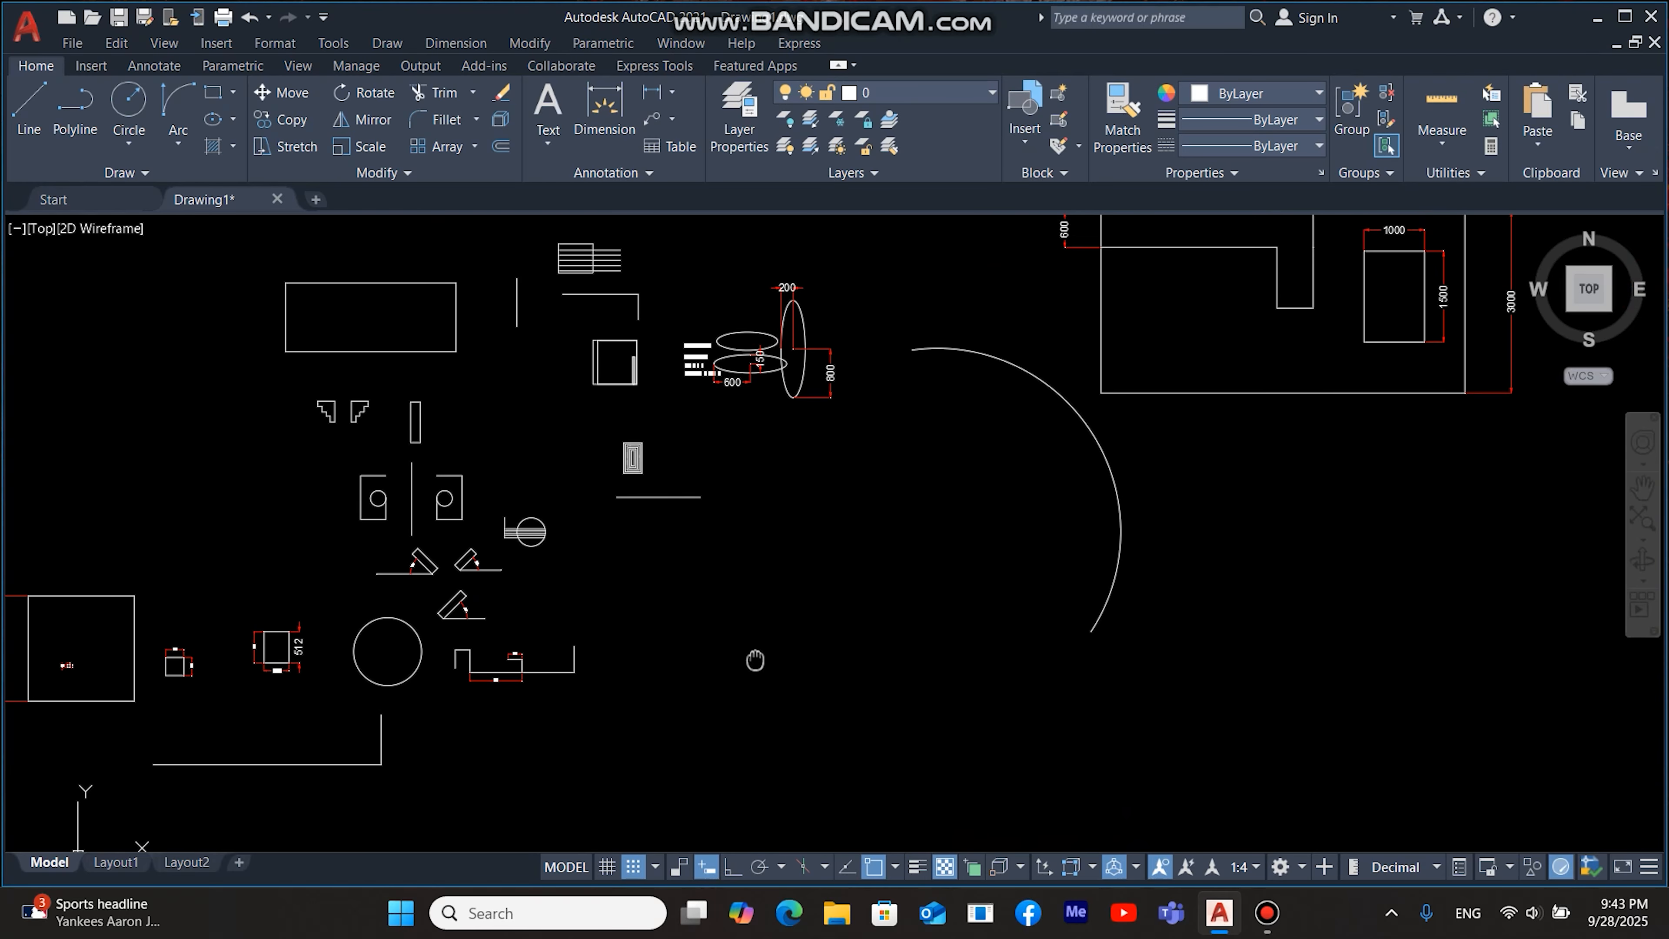
Step: Draw a horizontal line 8000 units long below the freehand arc, with Ortho on
key("Return")
left_click(694, 663)
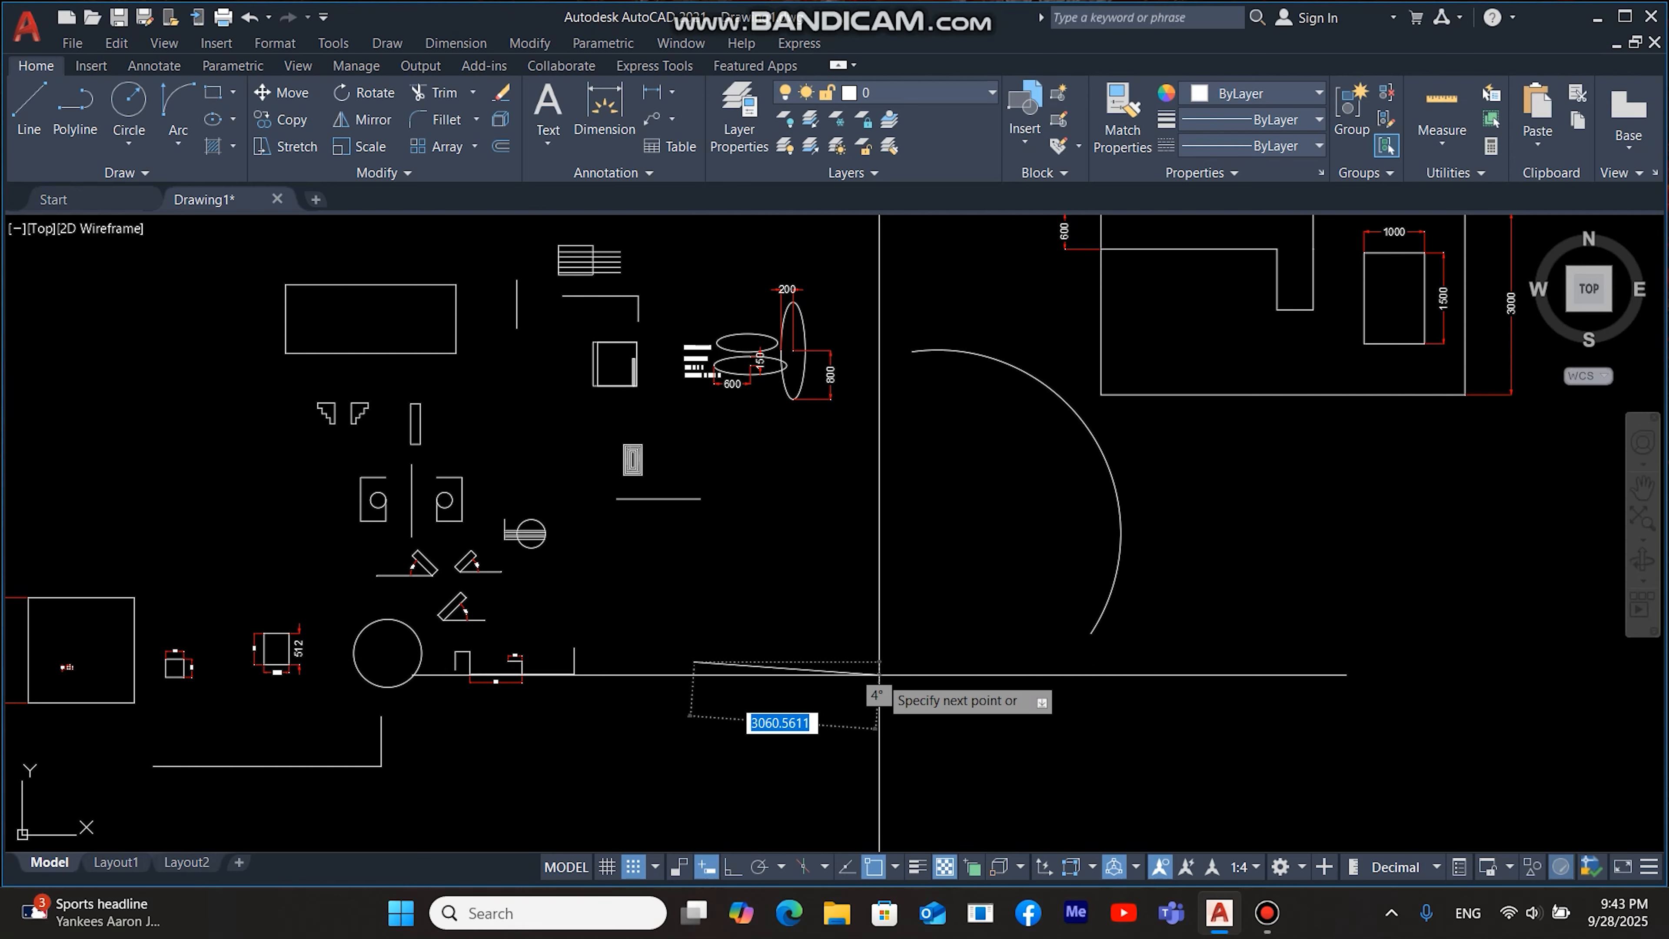
key("F8")
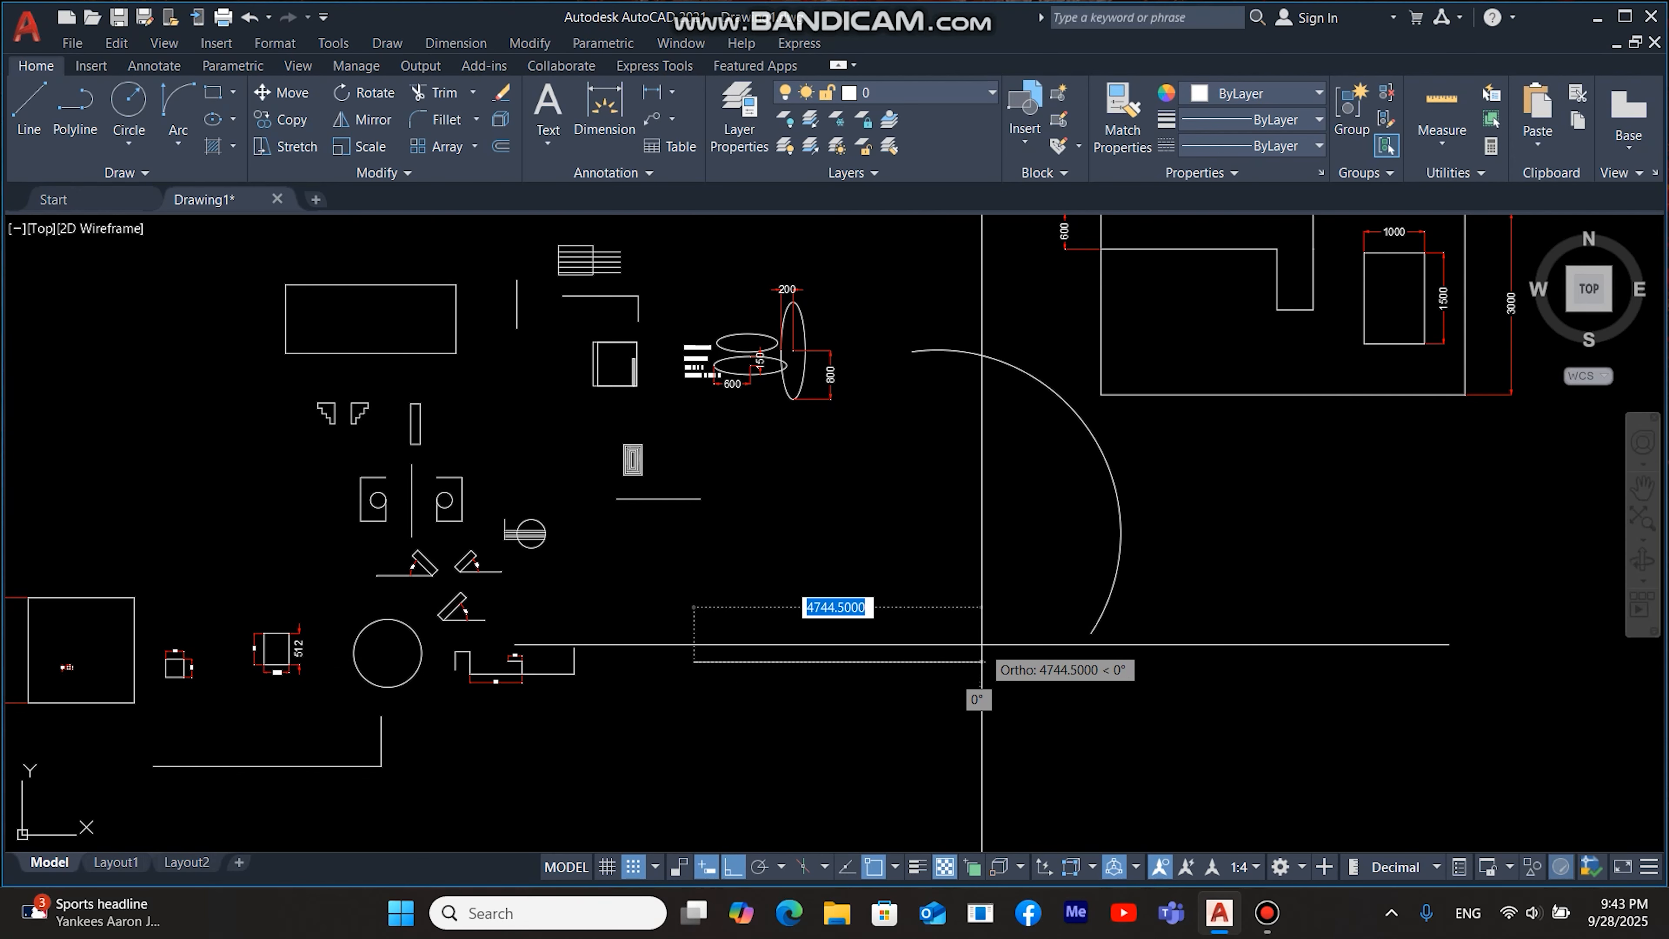
type("80")
key("Return")
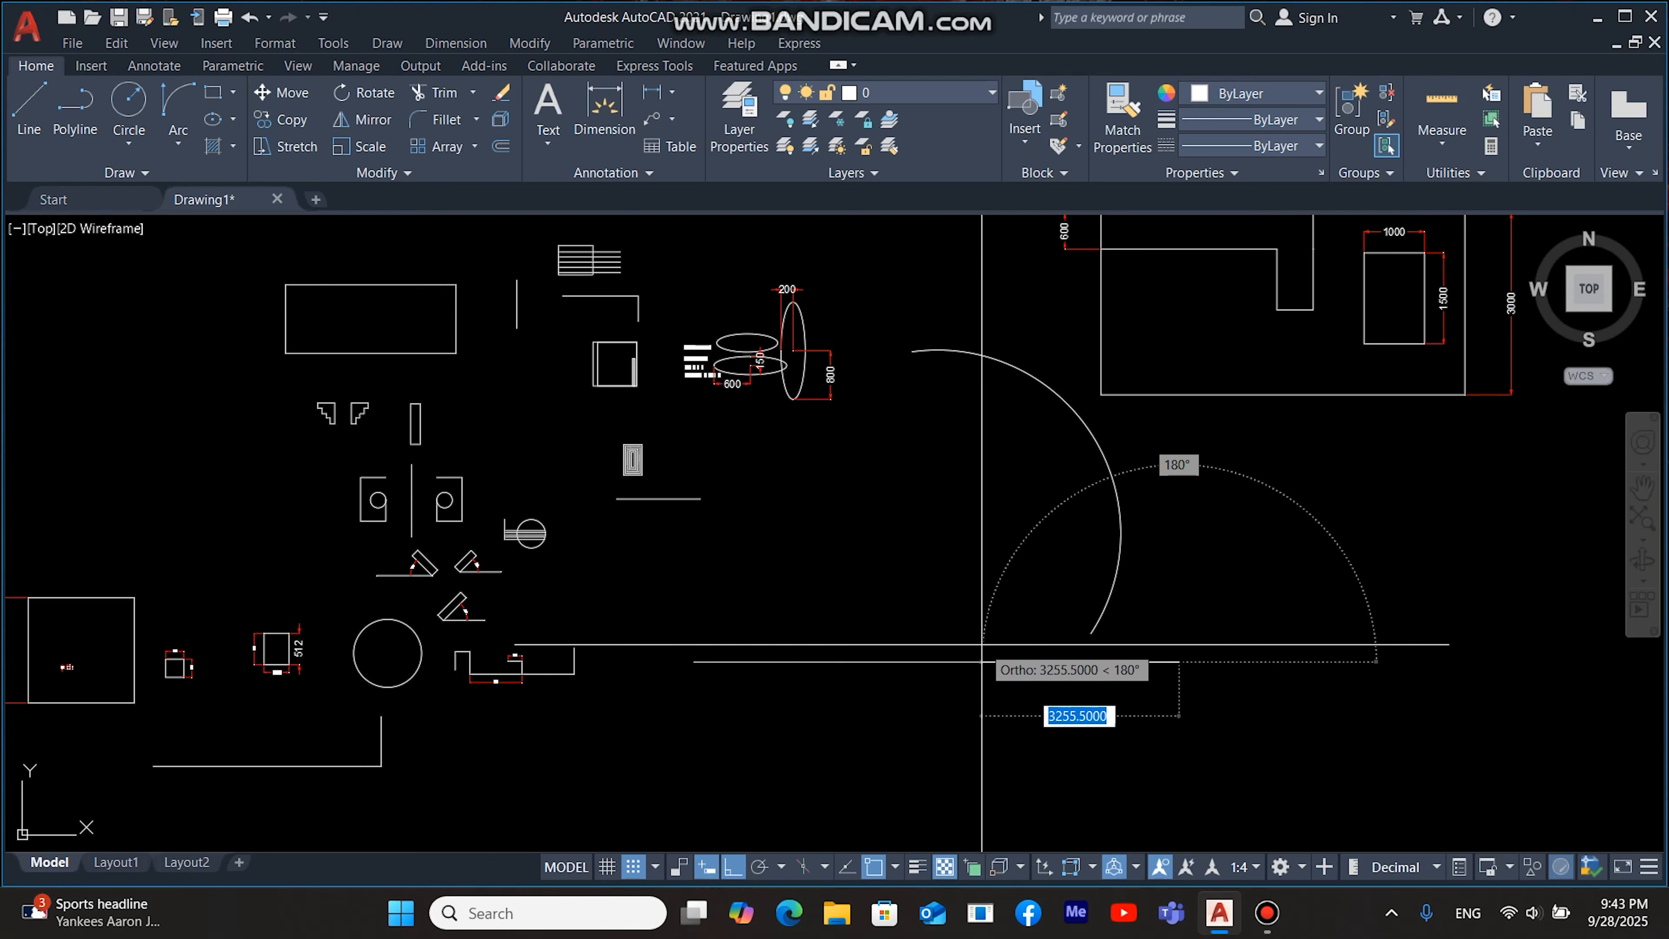
key("Return")
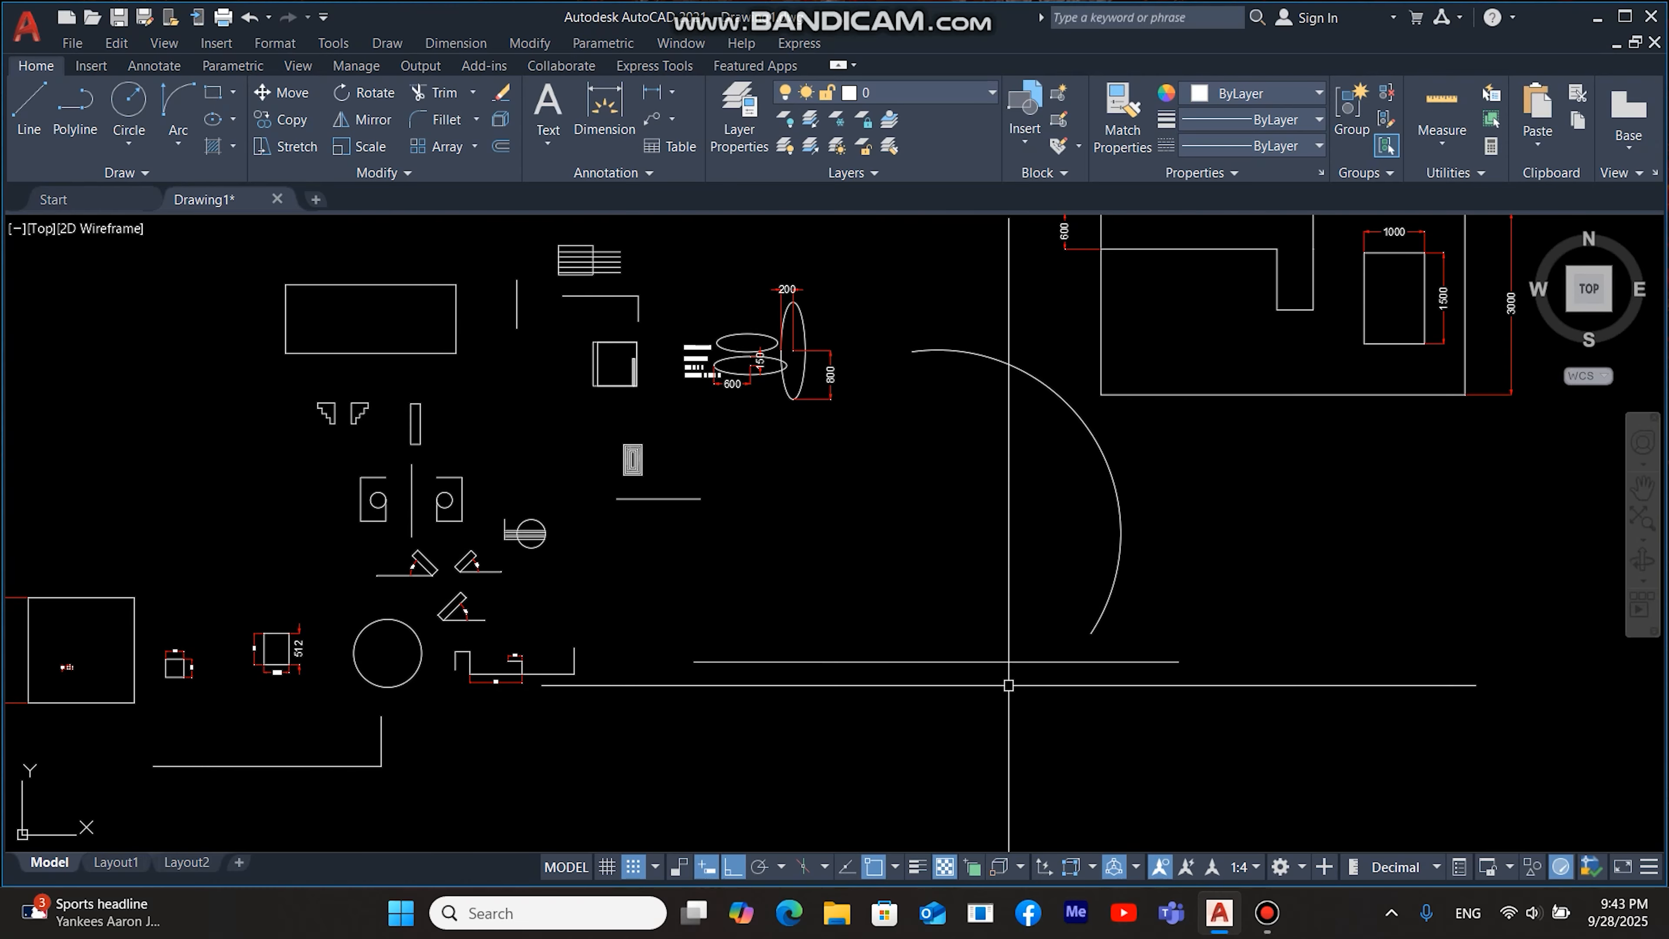
Step: Draw a vertical line 3000 units long upward from the midpoint of the horizontal line
middle_click_drag(1006, 682, 976, 682)
scroll(917, 698, "up", 2)
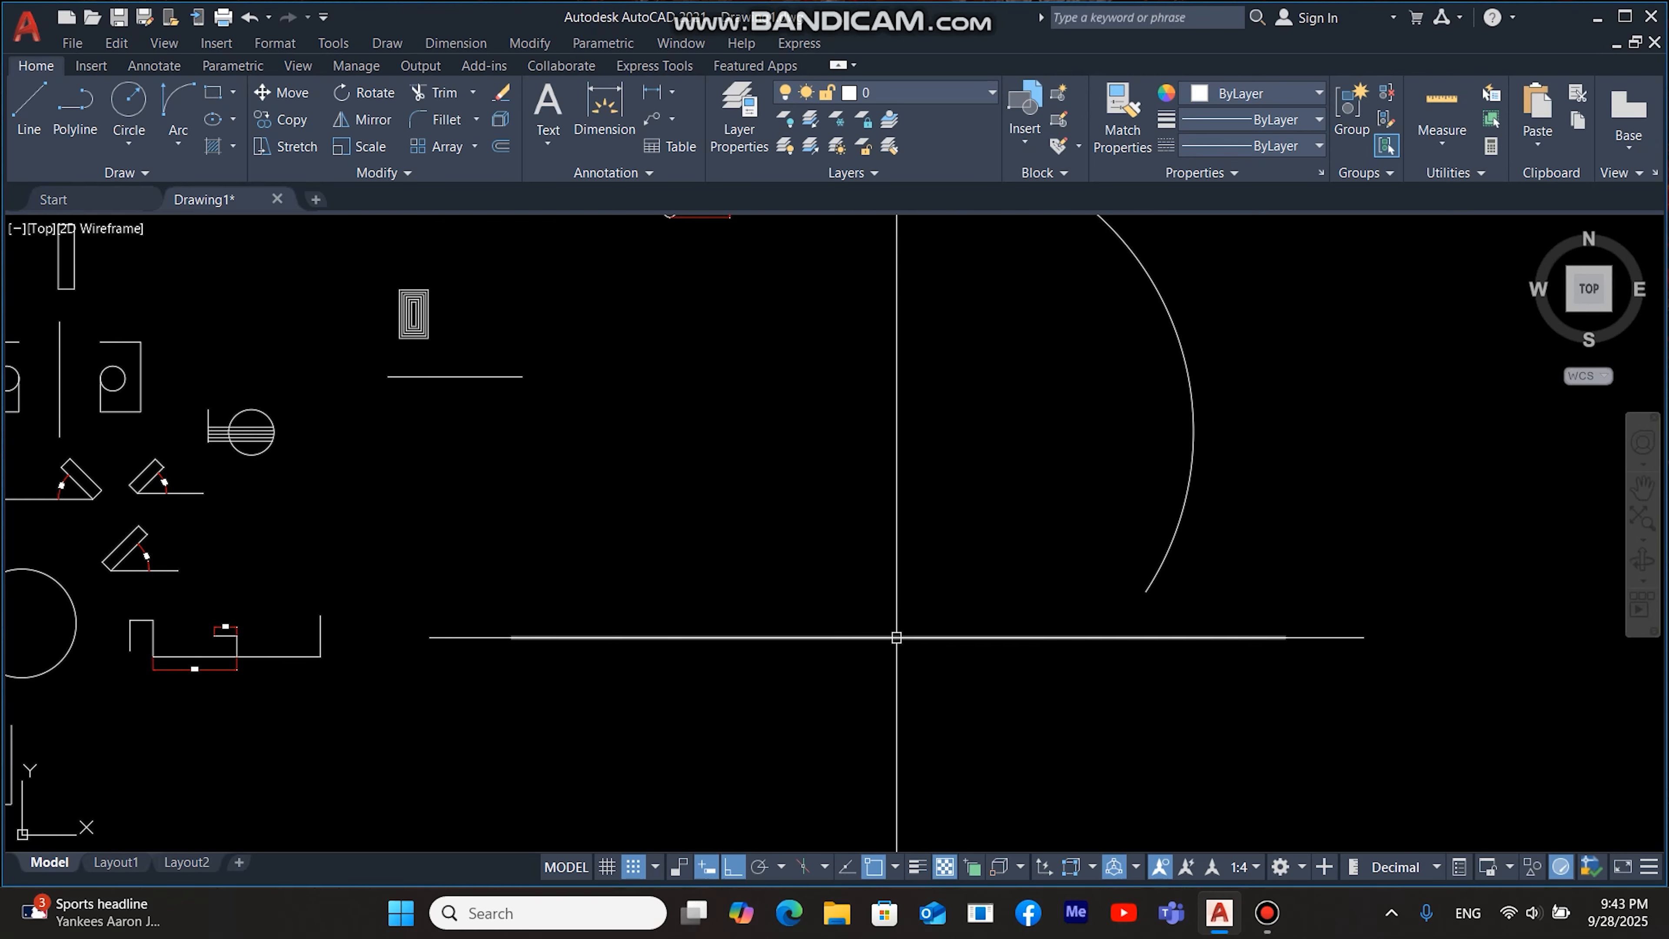
middle_click_drag(897, 638, 915, 687)
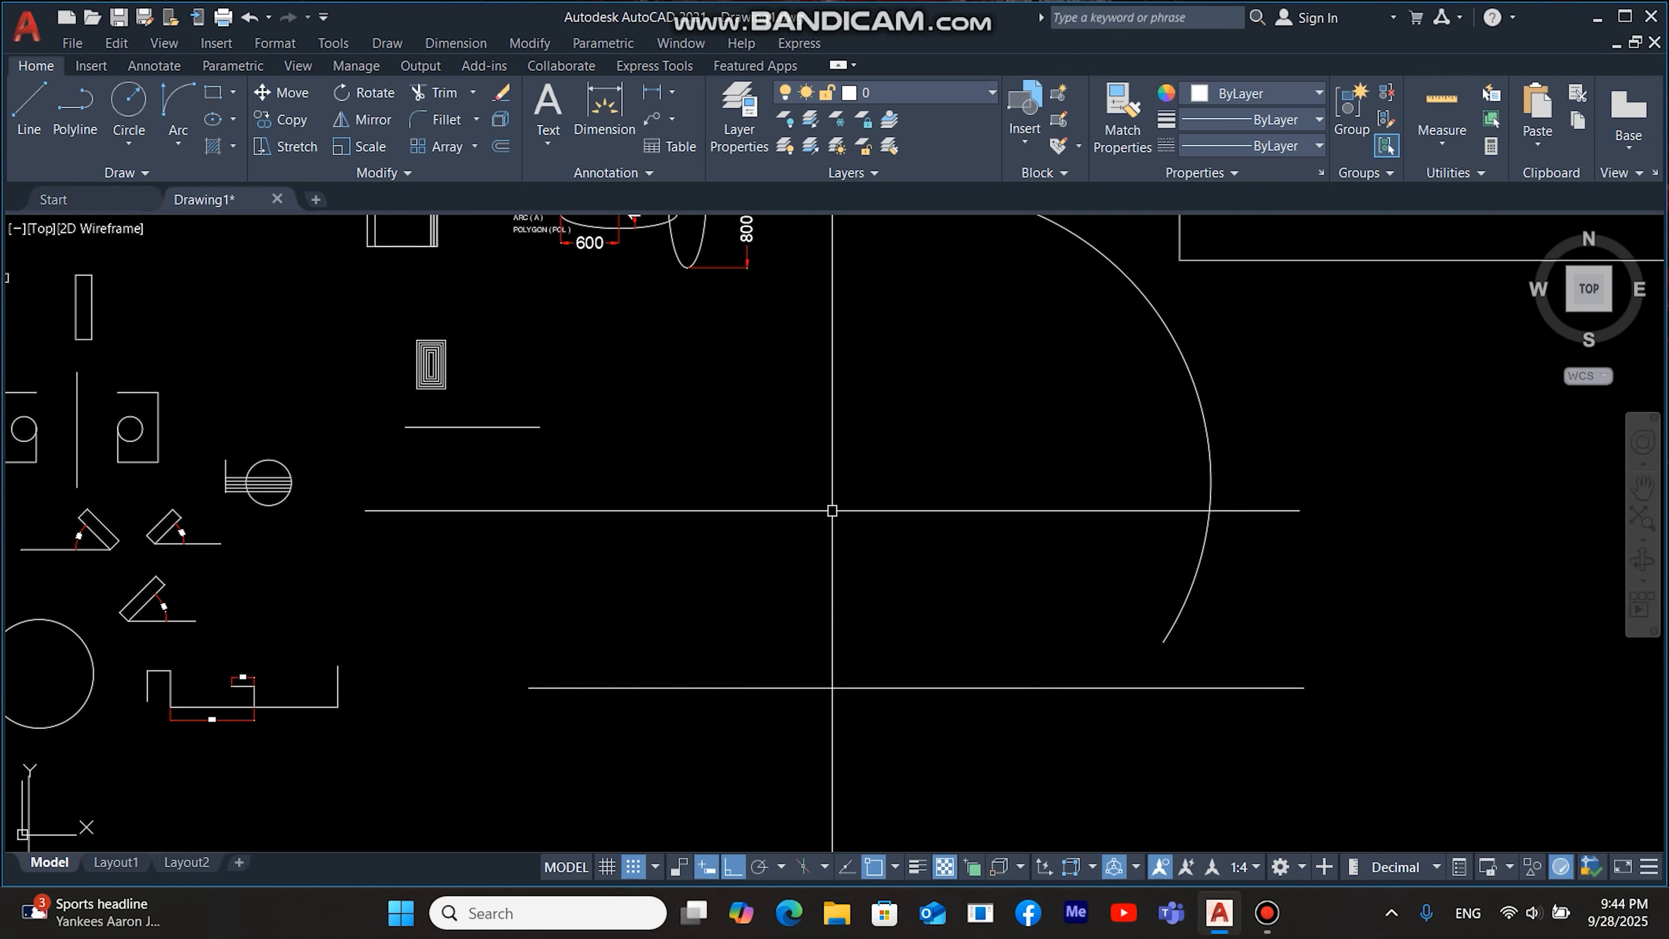
mouse_move(932, 701)
middle_mouse_down()
mouse_move(946, 607)
mouse_move(932, 623)
middle_mouse_up()
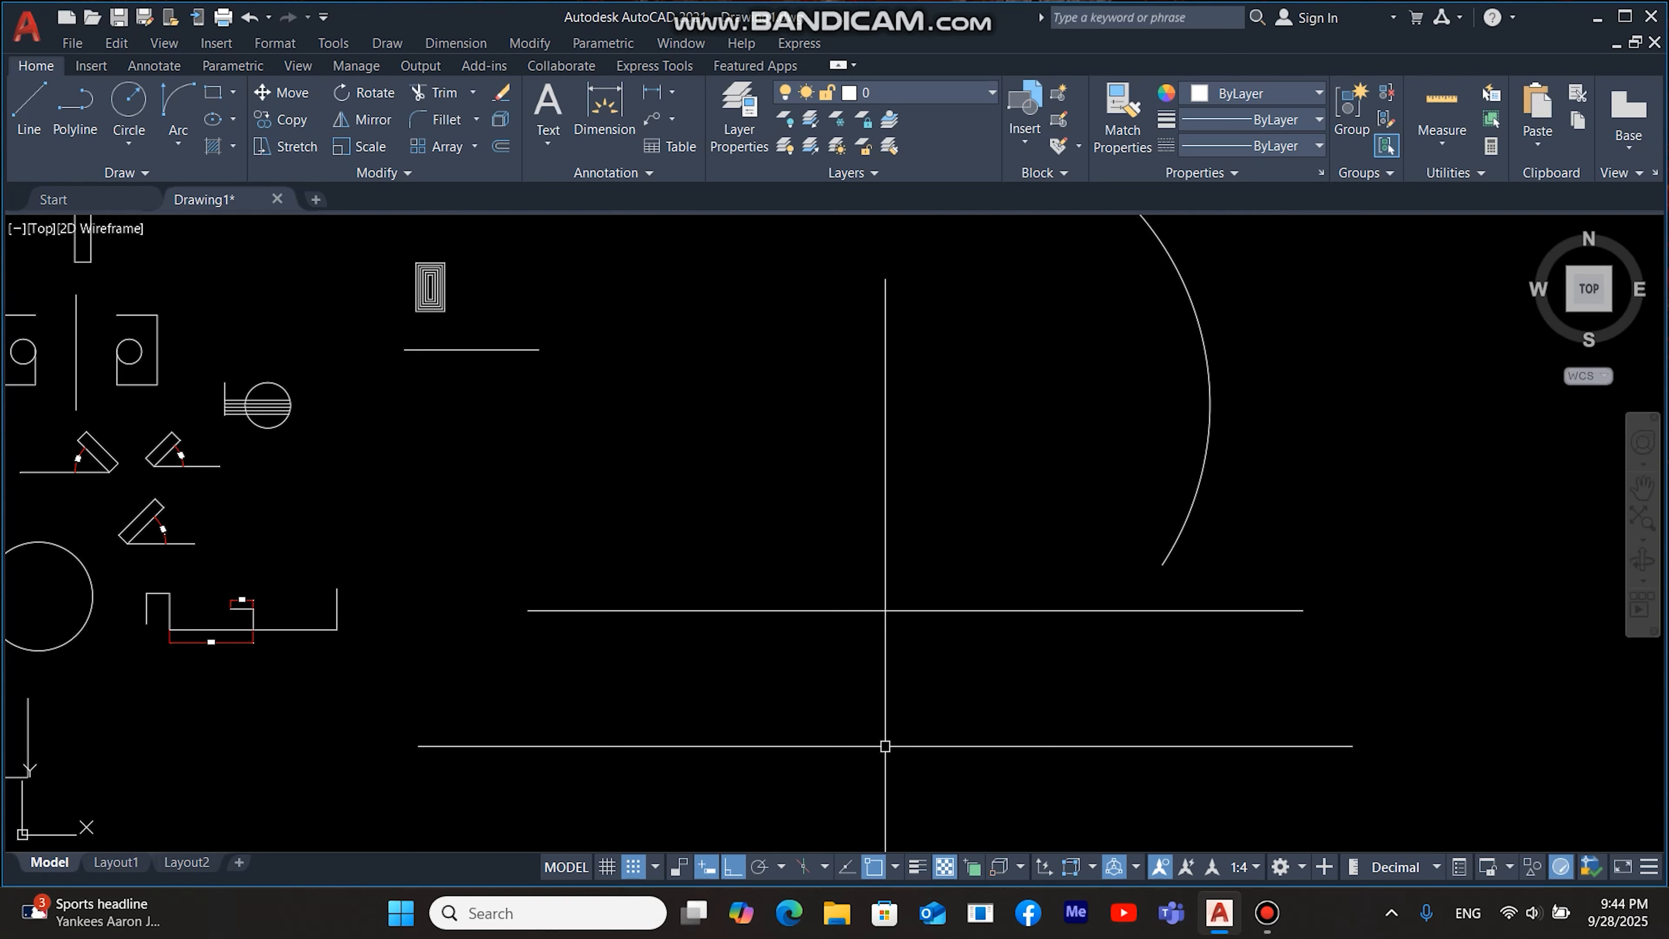
key("Return")
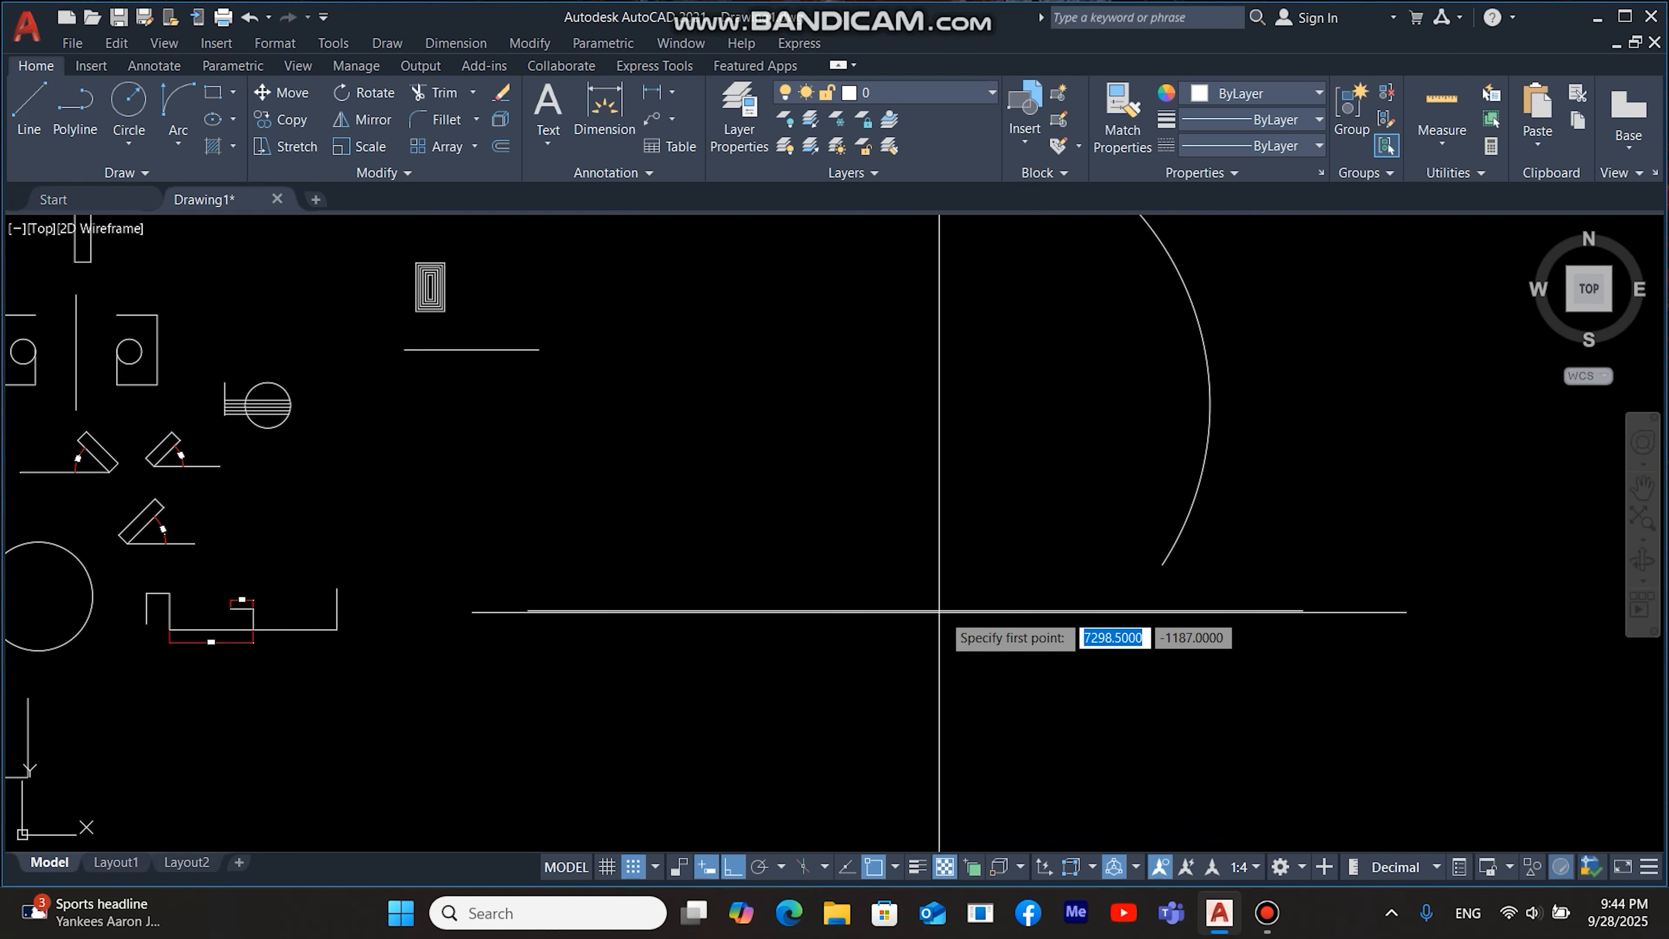
left_click(914, 610)
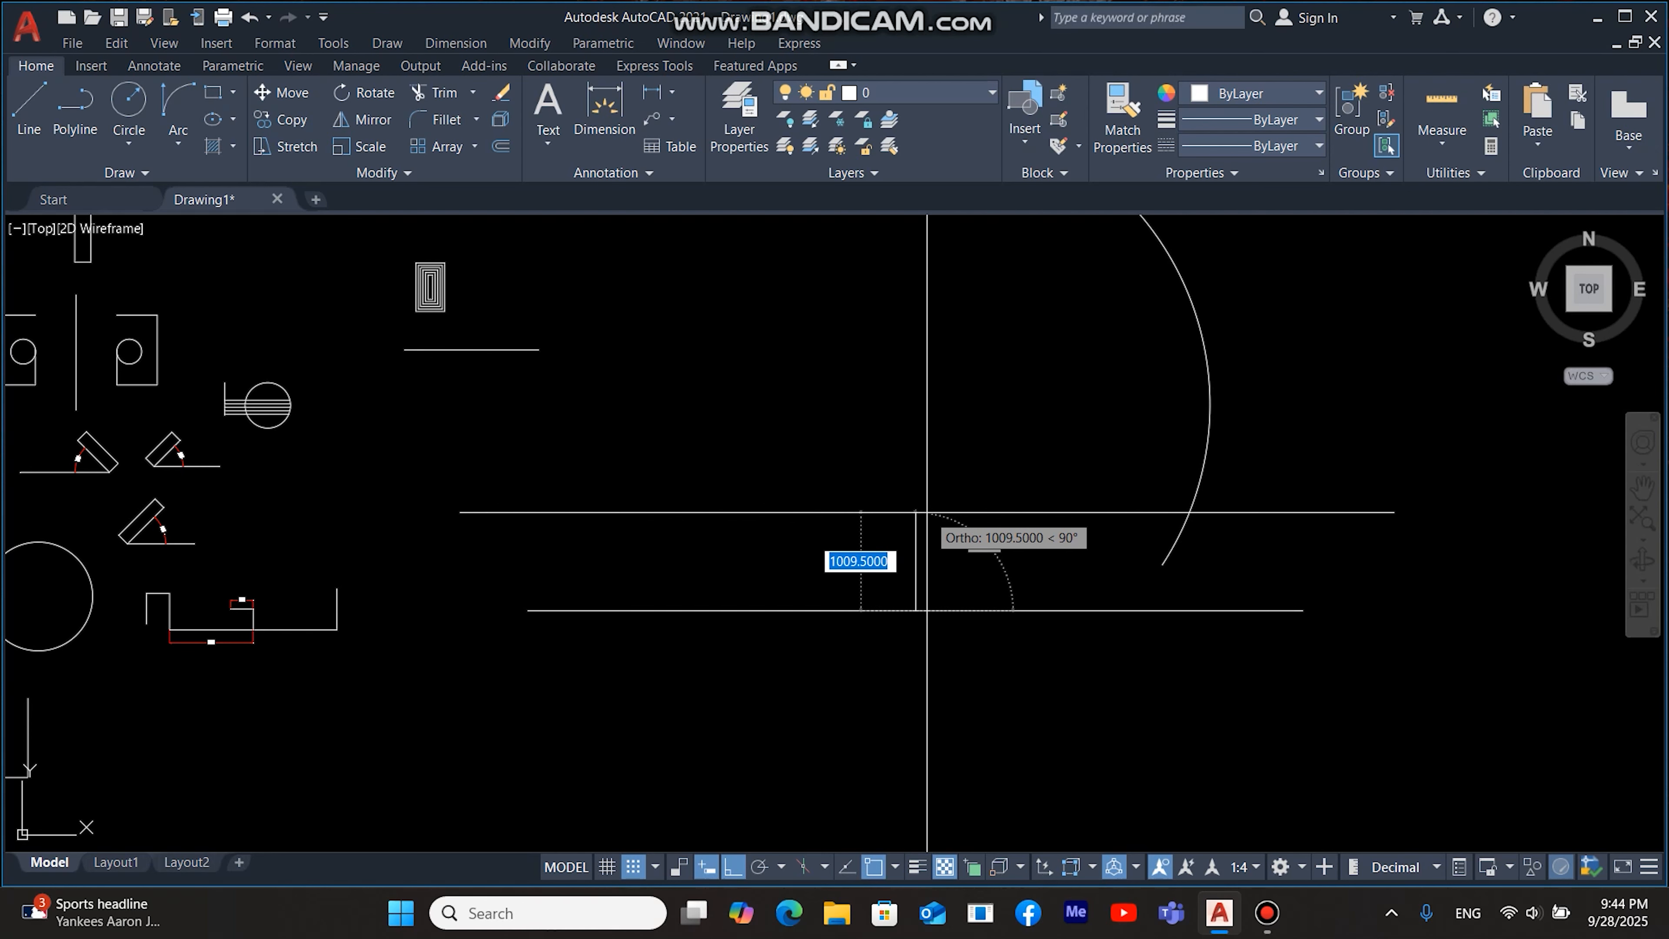
type("3")
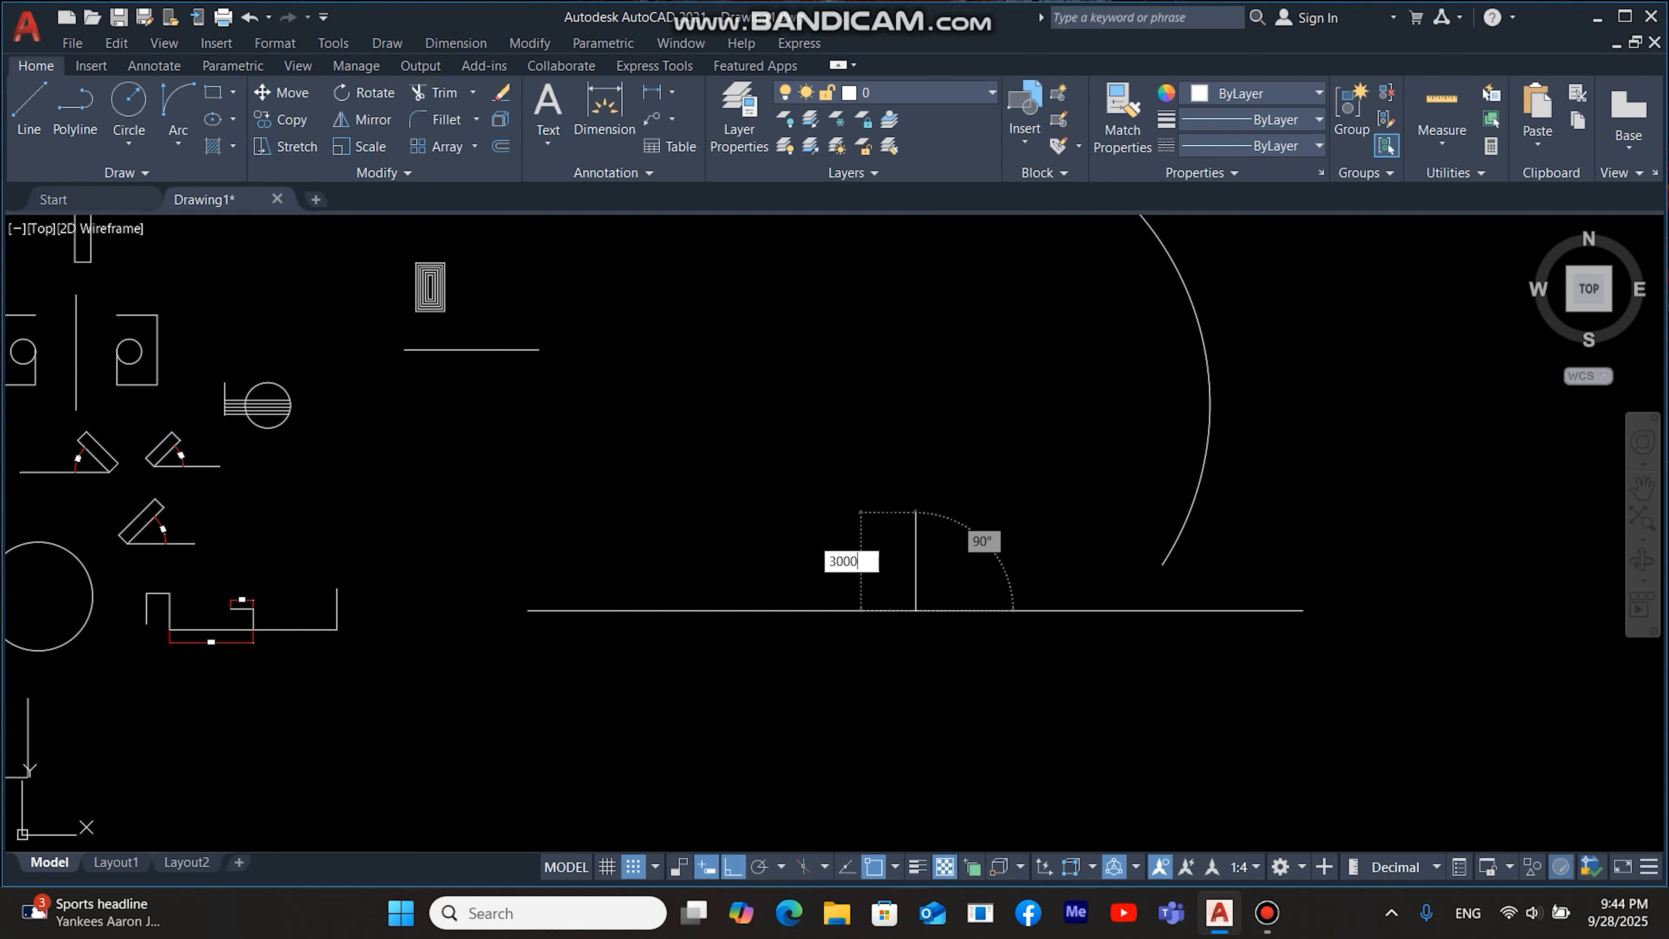
type("000")
key("Return")
key("Return")
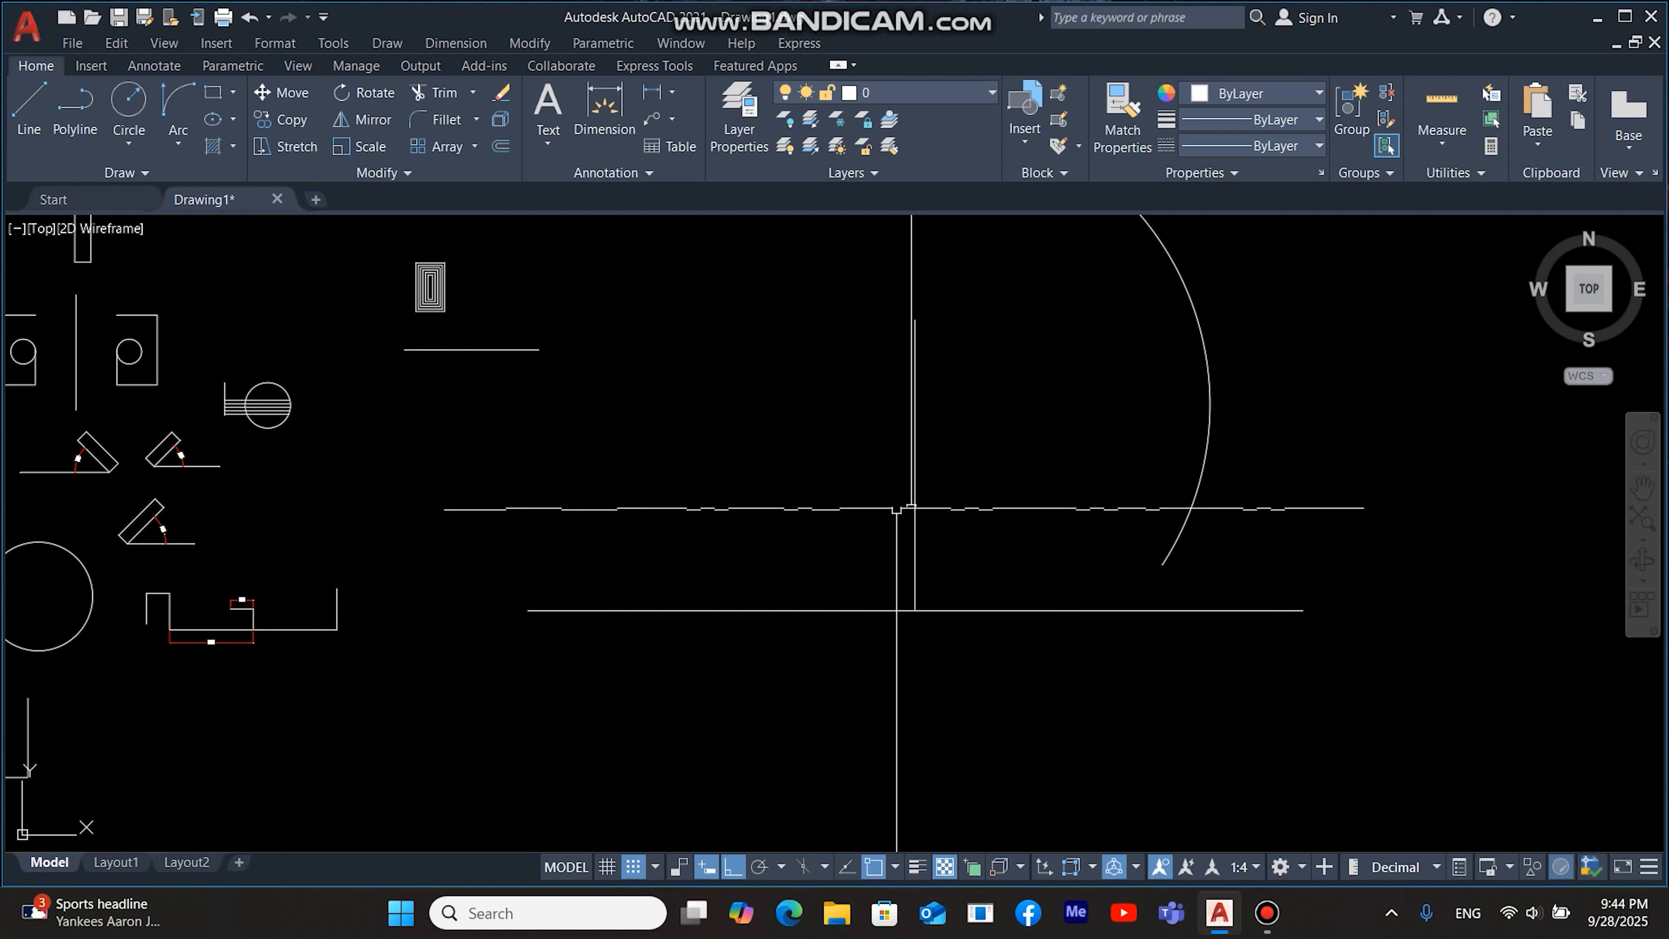
Step: Draw a three-point arc from the horizontal line's left end through the top of the vertical line to its right end
middle_click_drag(1086, 483, 1083, 493)
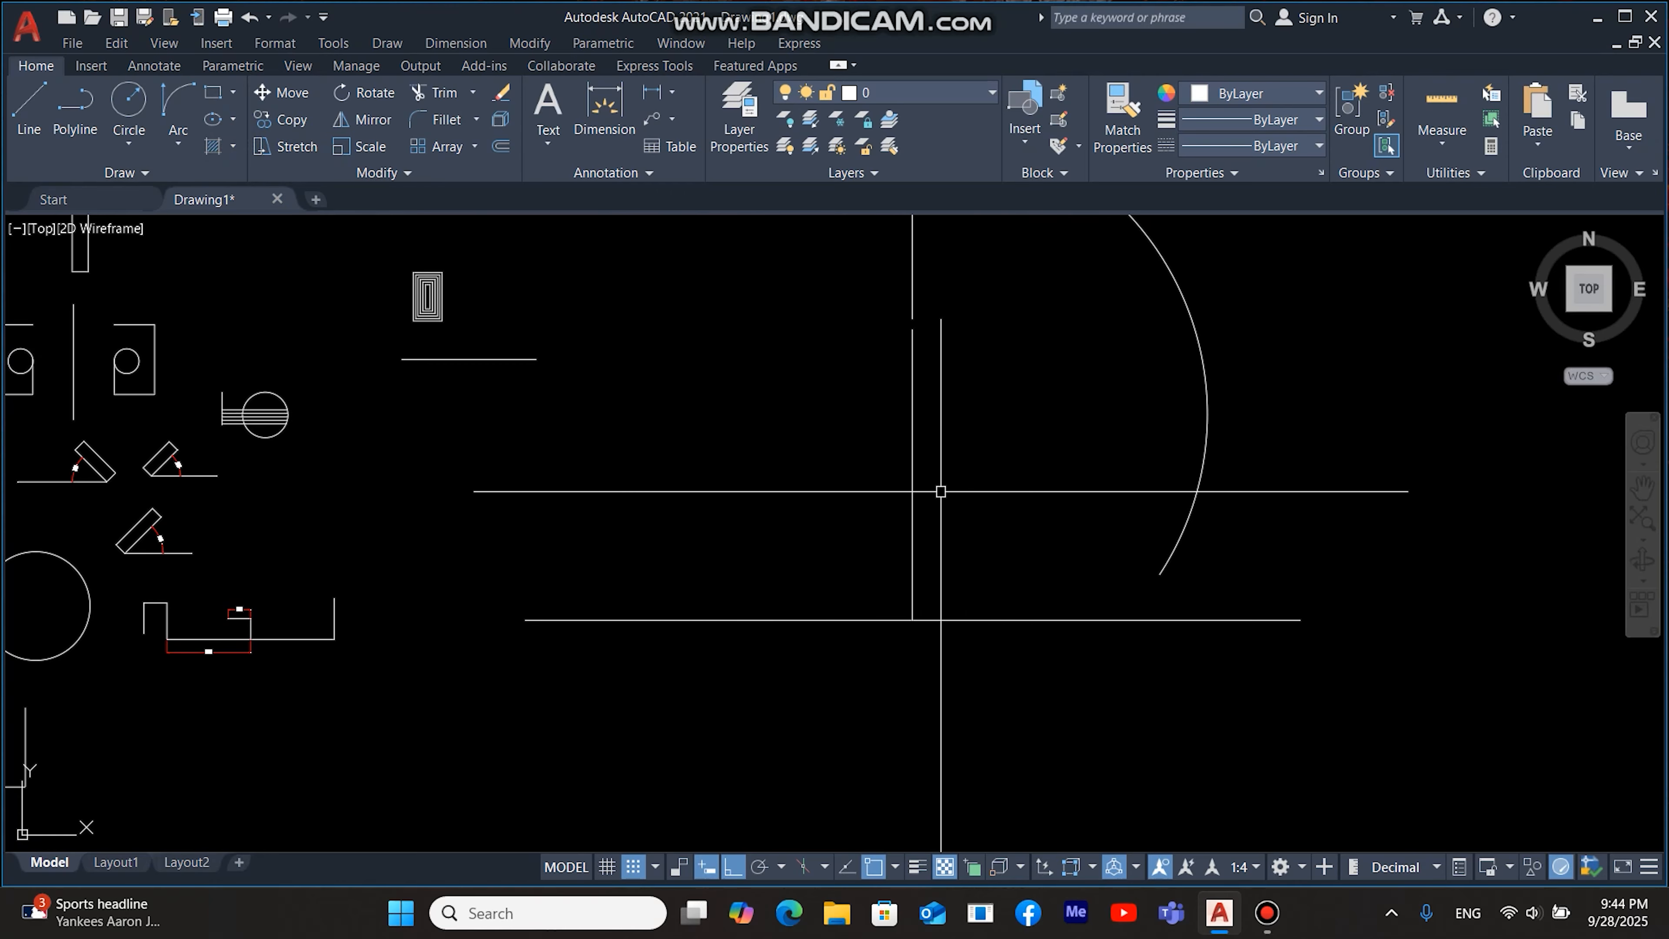
key("Return")
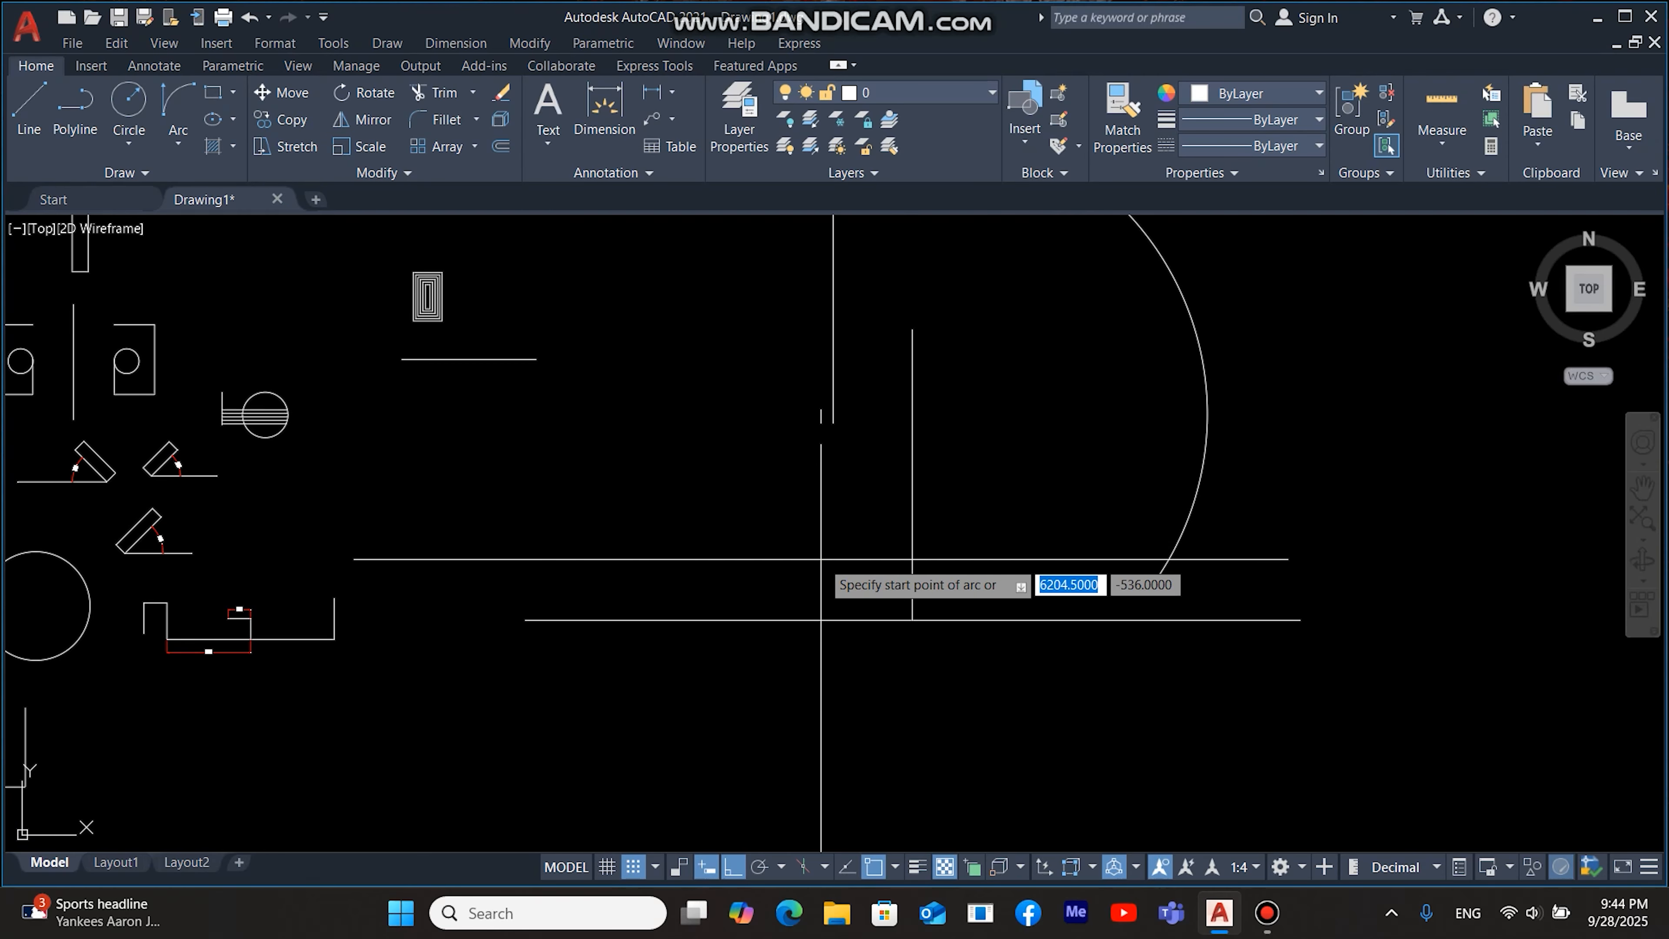
left_click(525, 619)
left_click(912, 328)
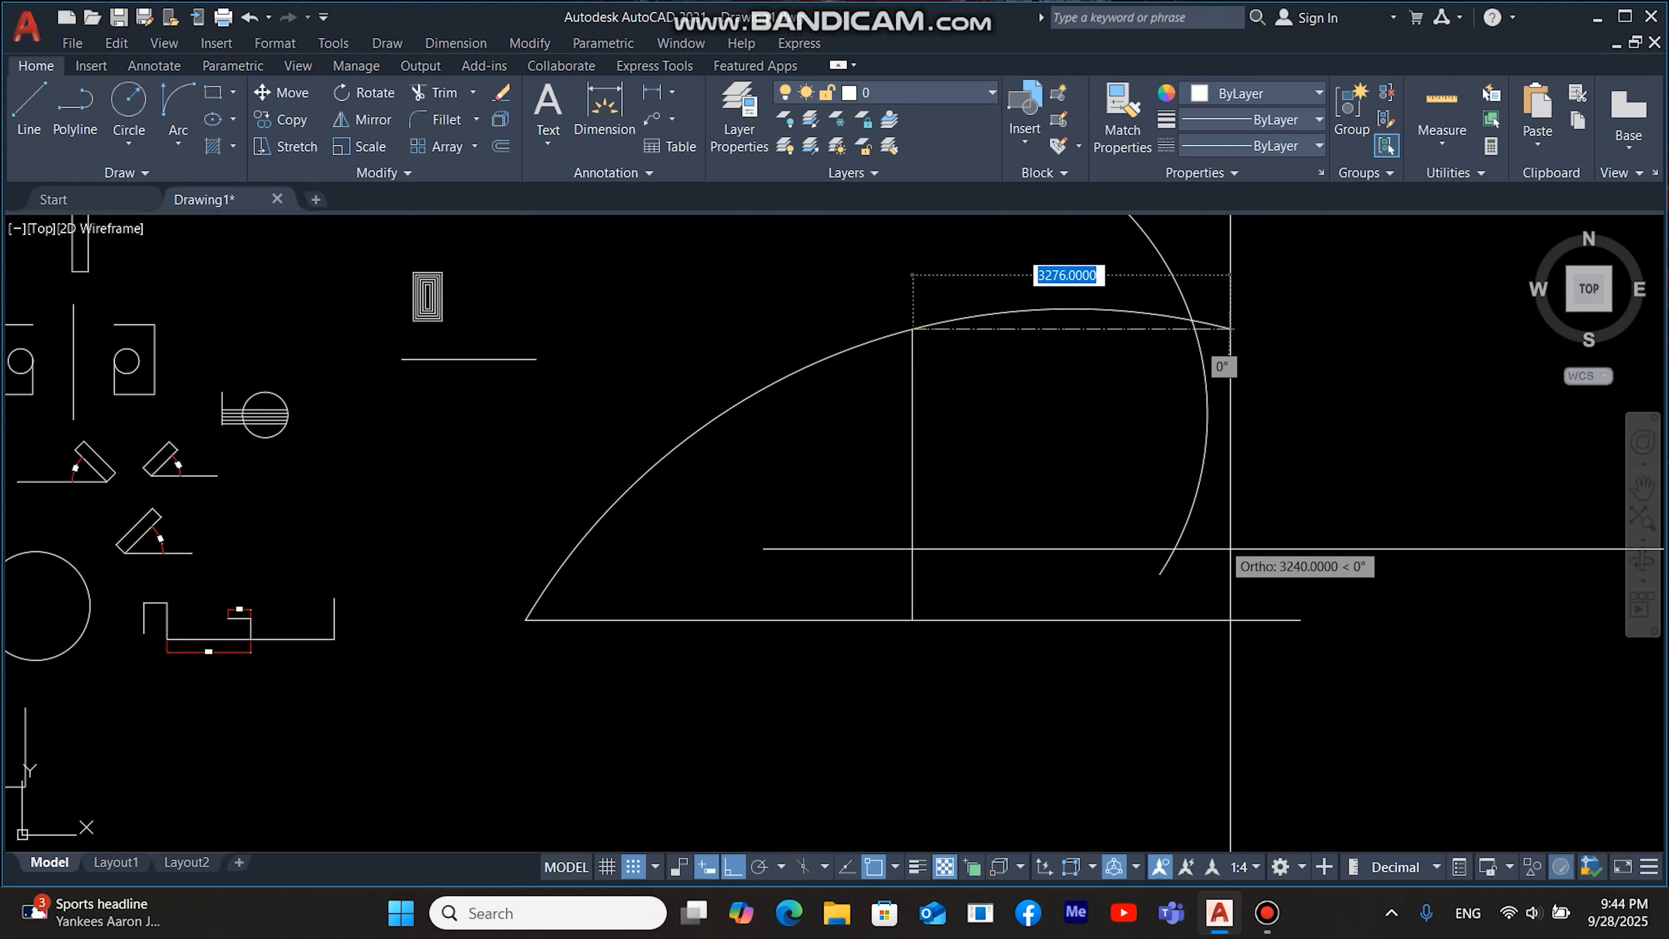
left_click(1300, 620)
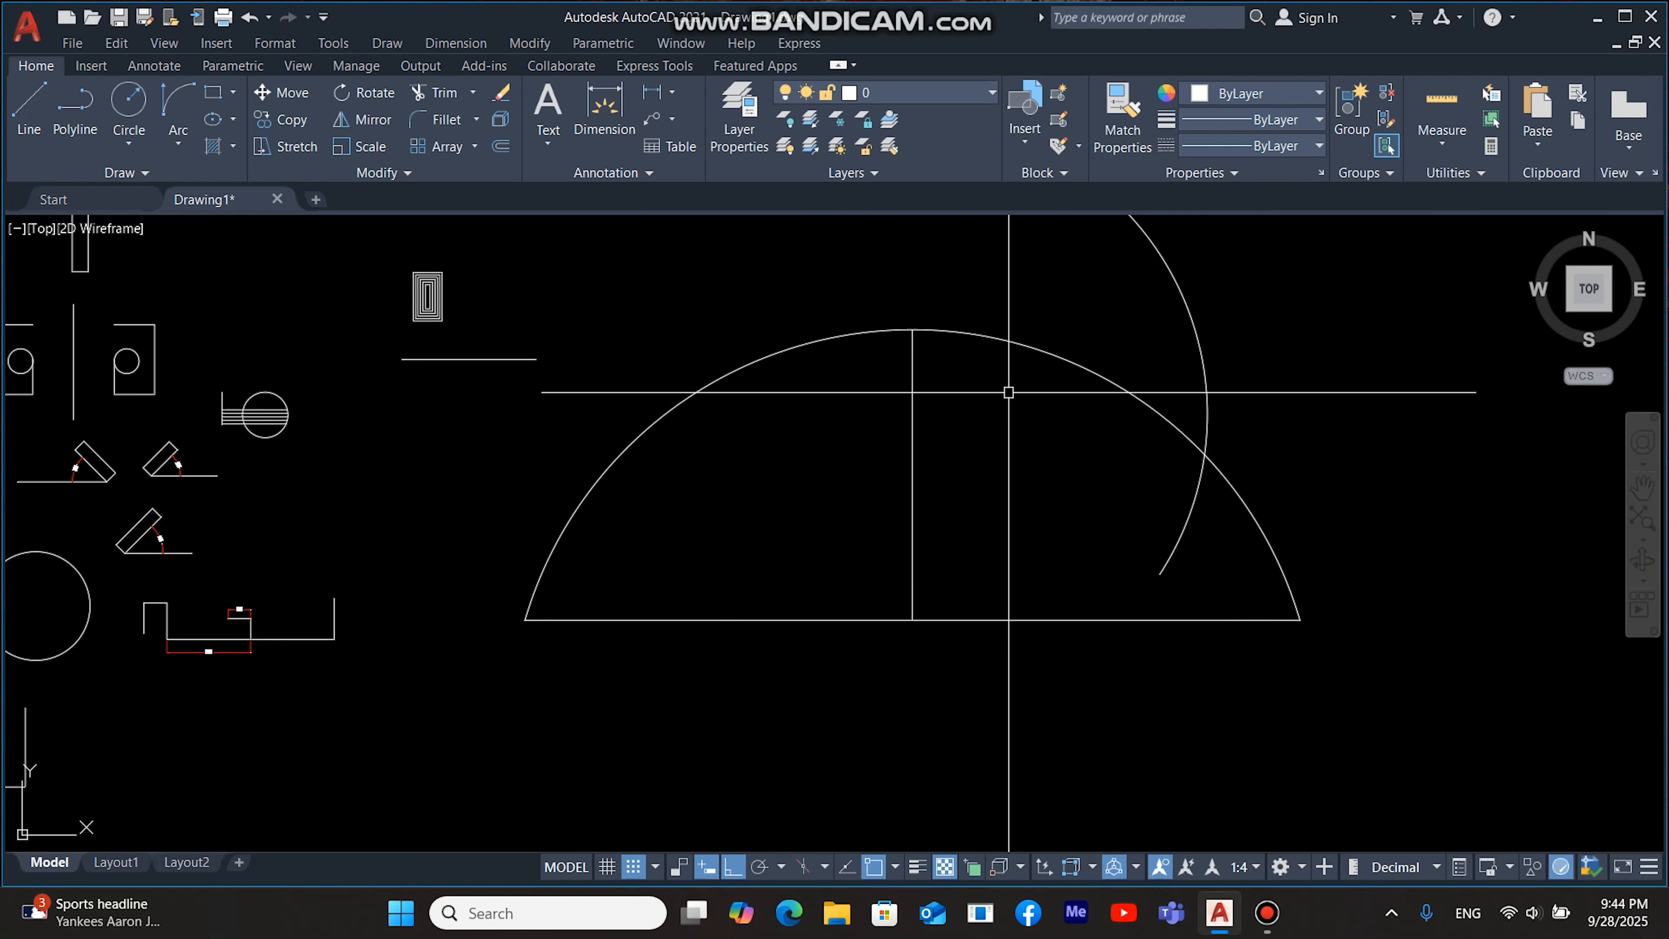
middle_click_drag(1012, 393, 1037, 427)
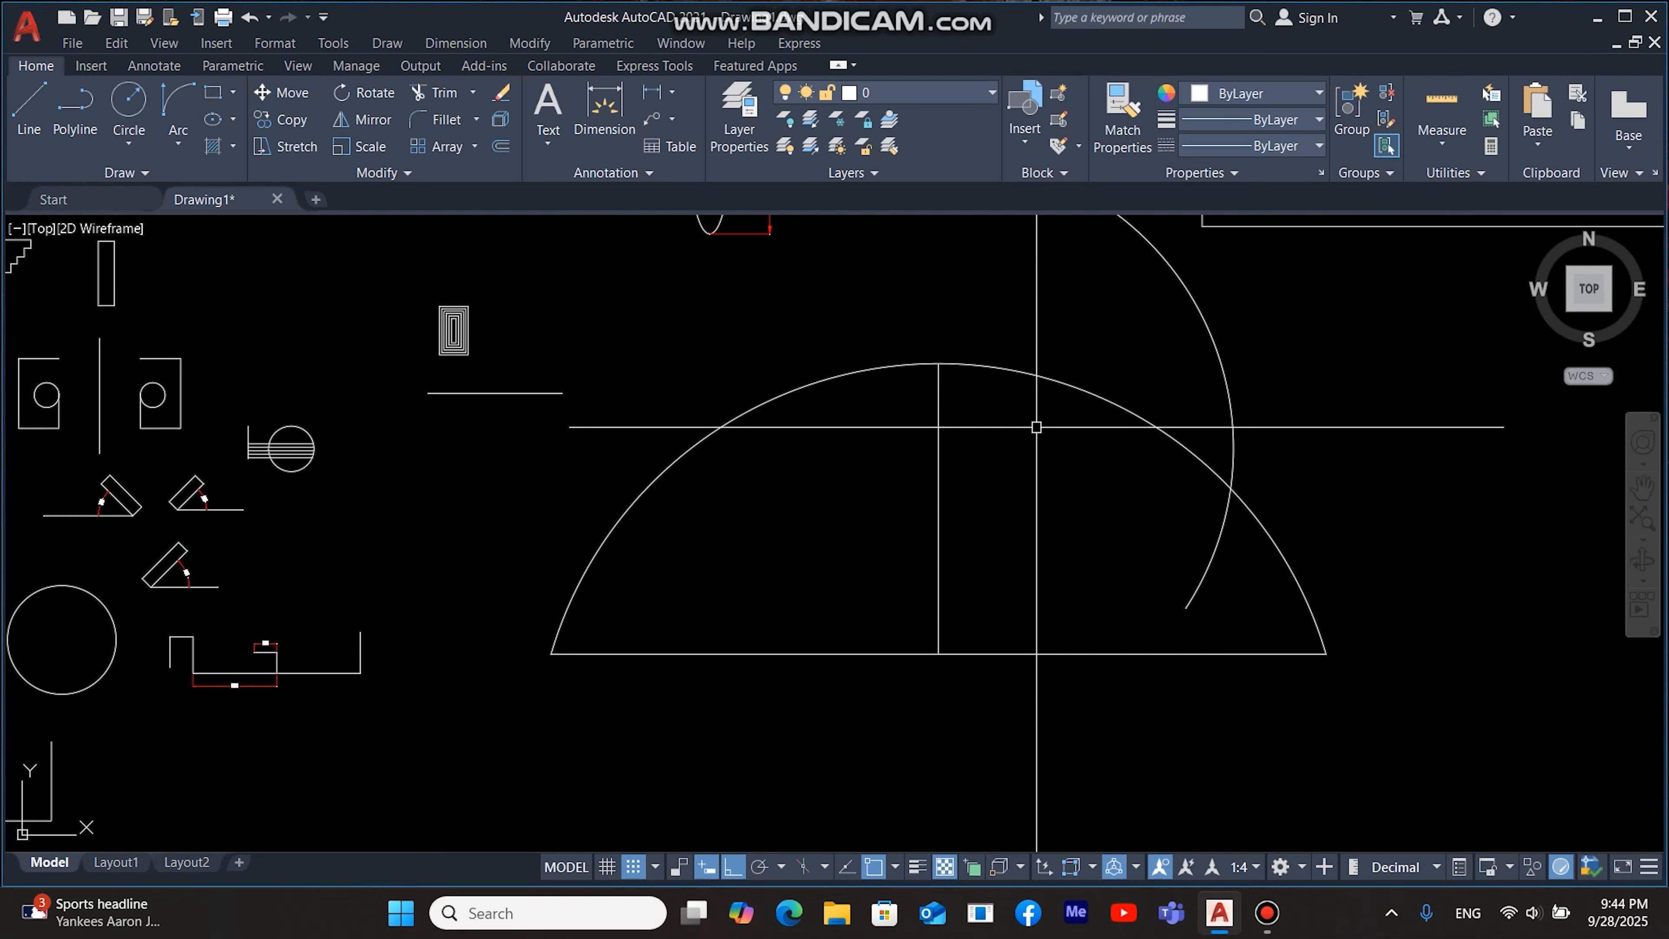
mouse_move(1011, 436)
middle_mouse_down()
mouse_move(944, 527)
mouse_move(948, 473)
middle_mouse_up()
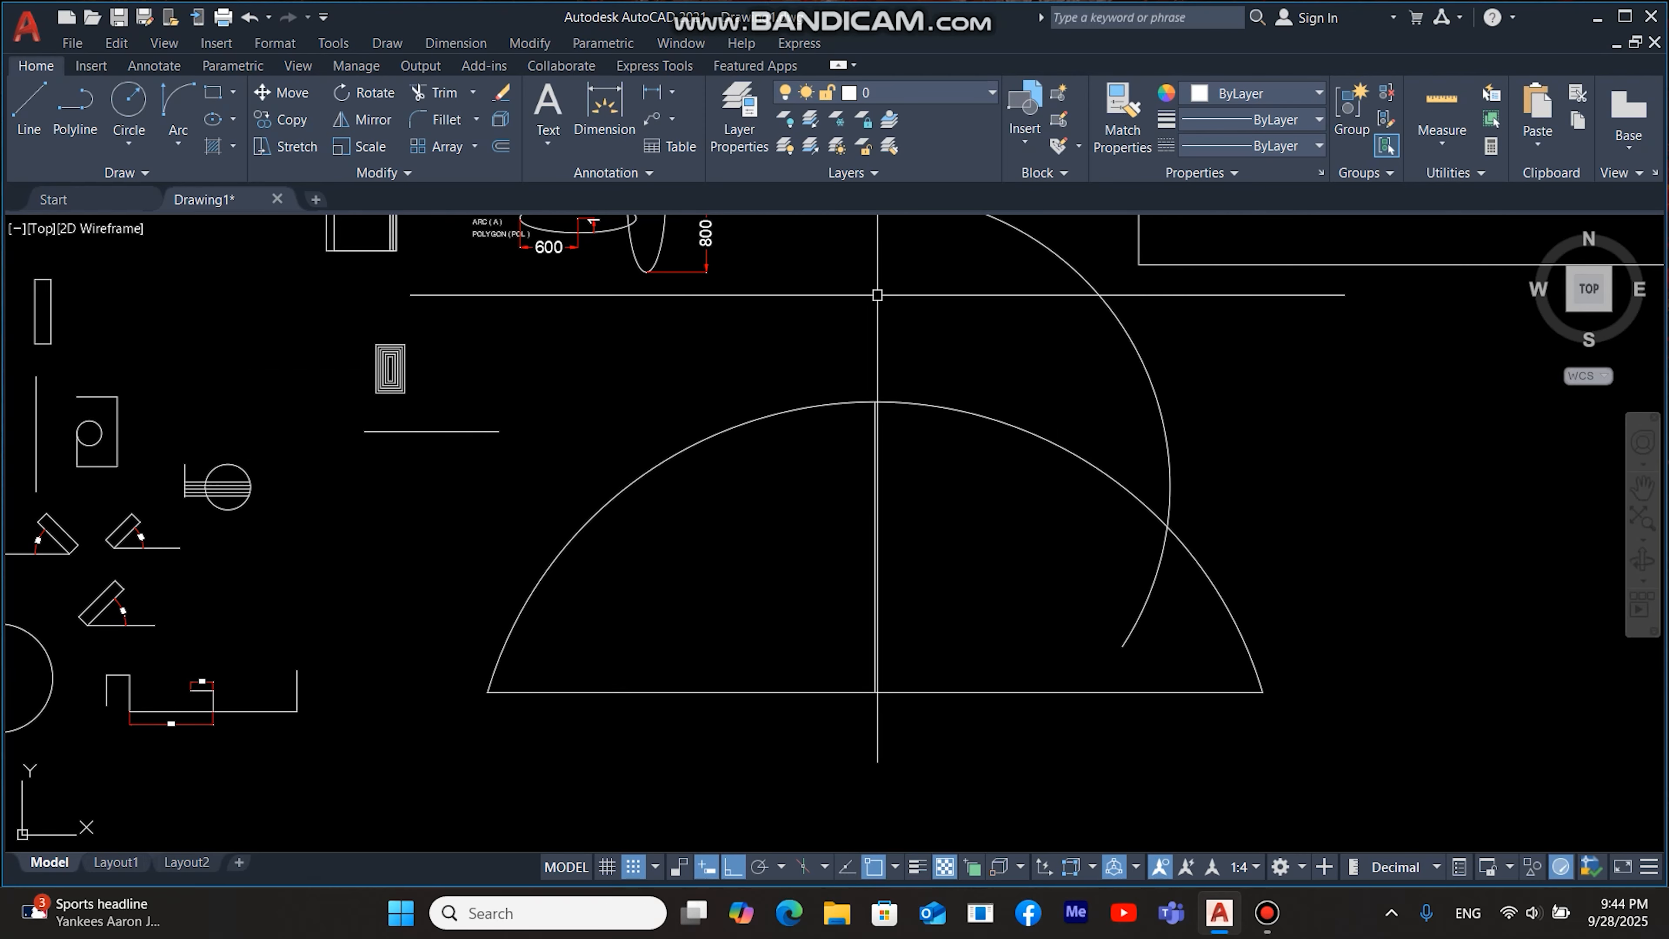
left_click(187, 146)
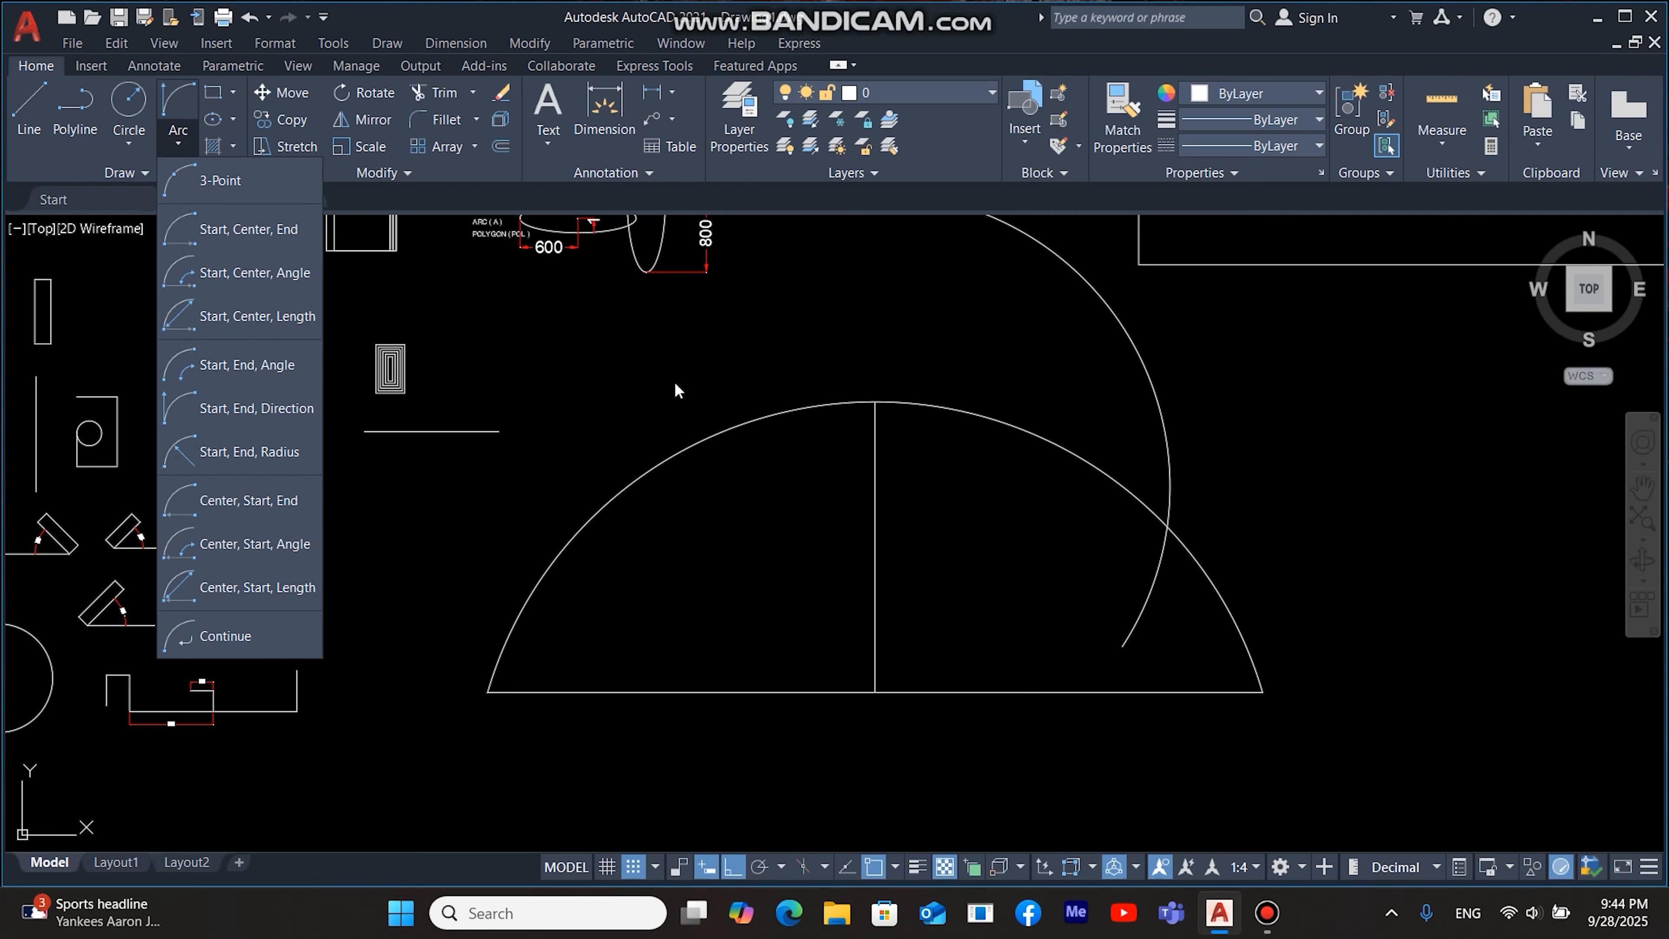
left_click(593, 347)
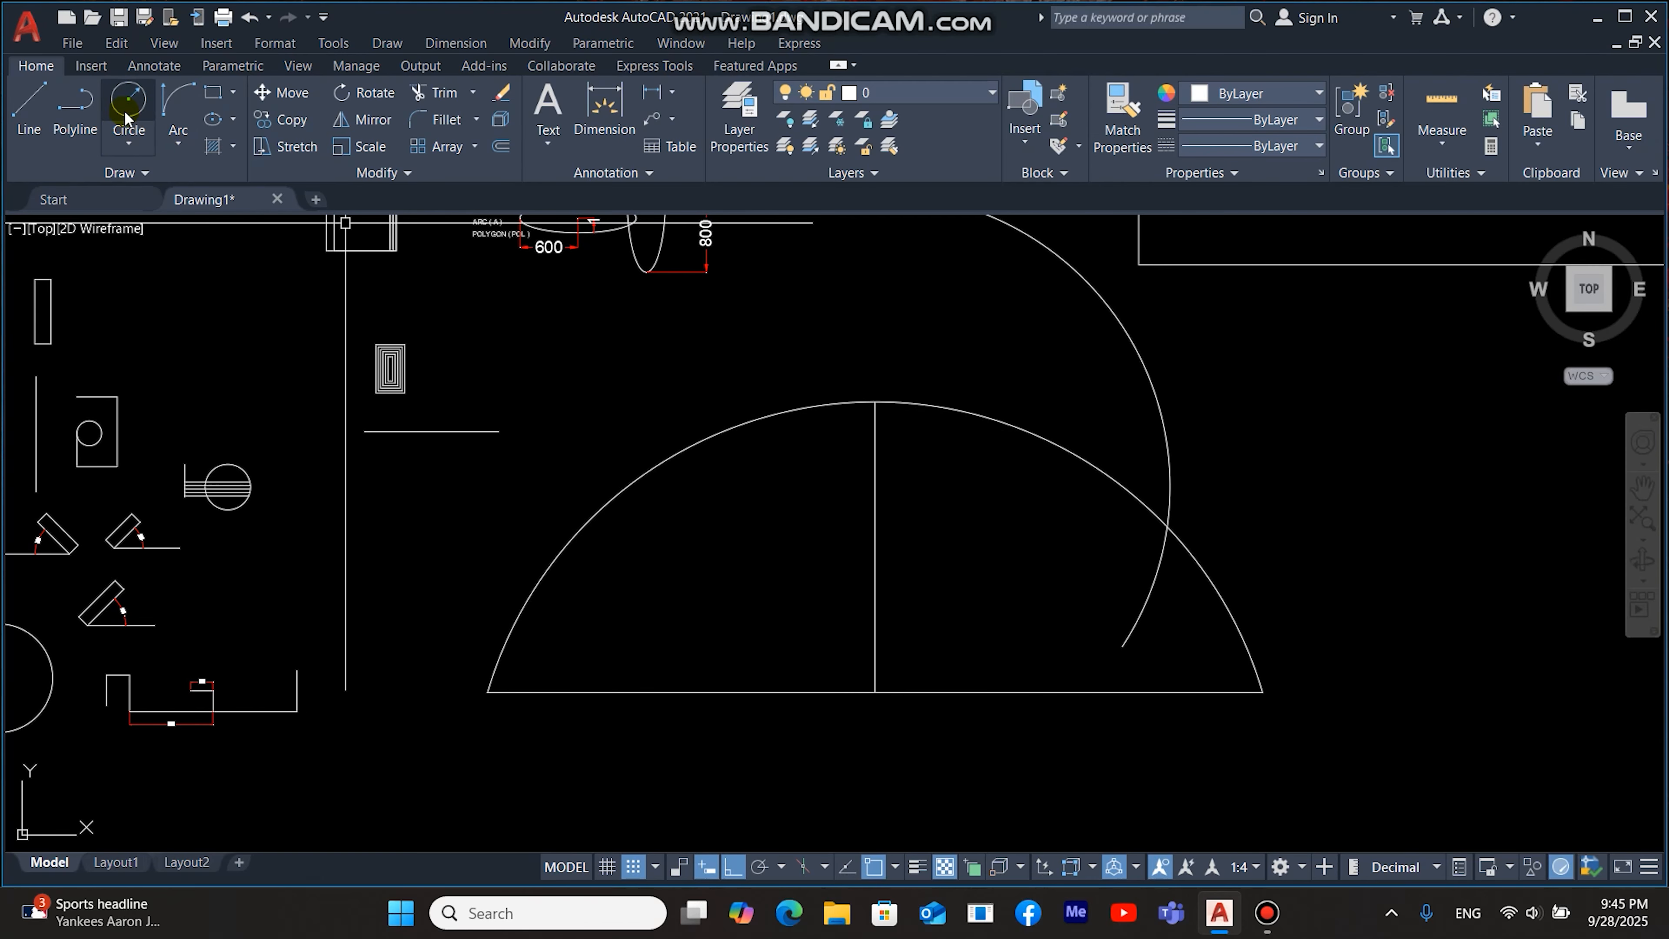
left_click(181, 137)
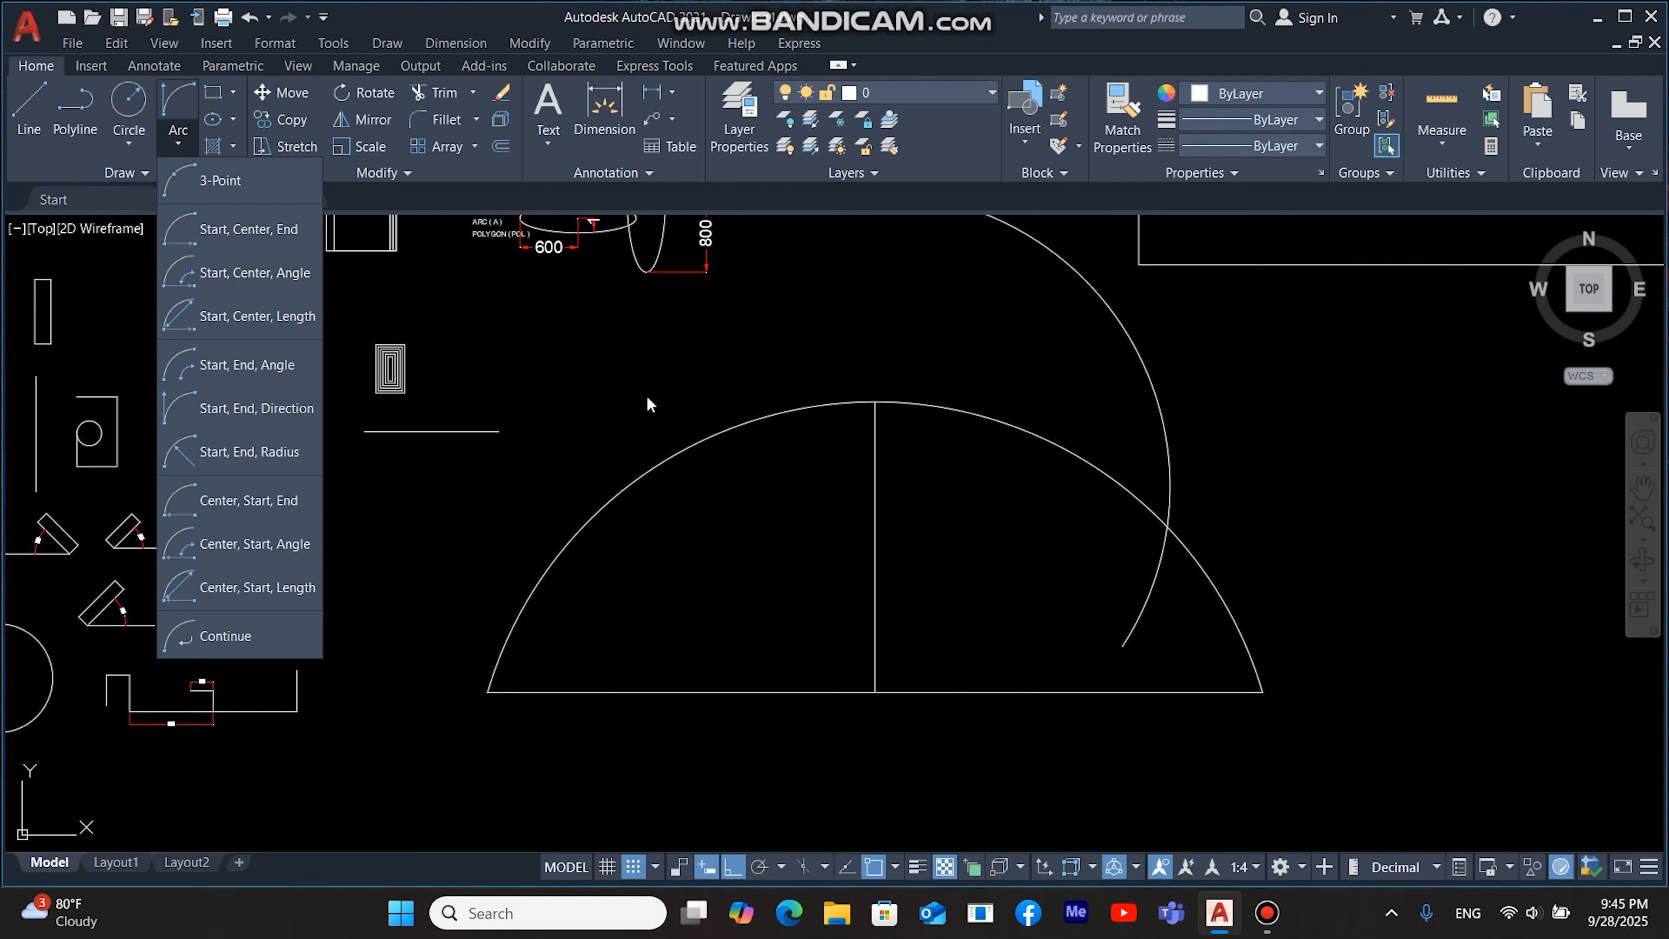
left_click(666, 434)
Step: Erase the three-point arc spanning the horizontal line
left_click(666, 467)
type("E")
key("Return")
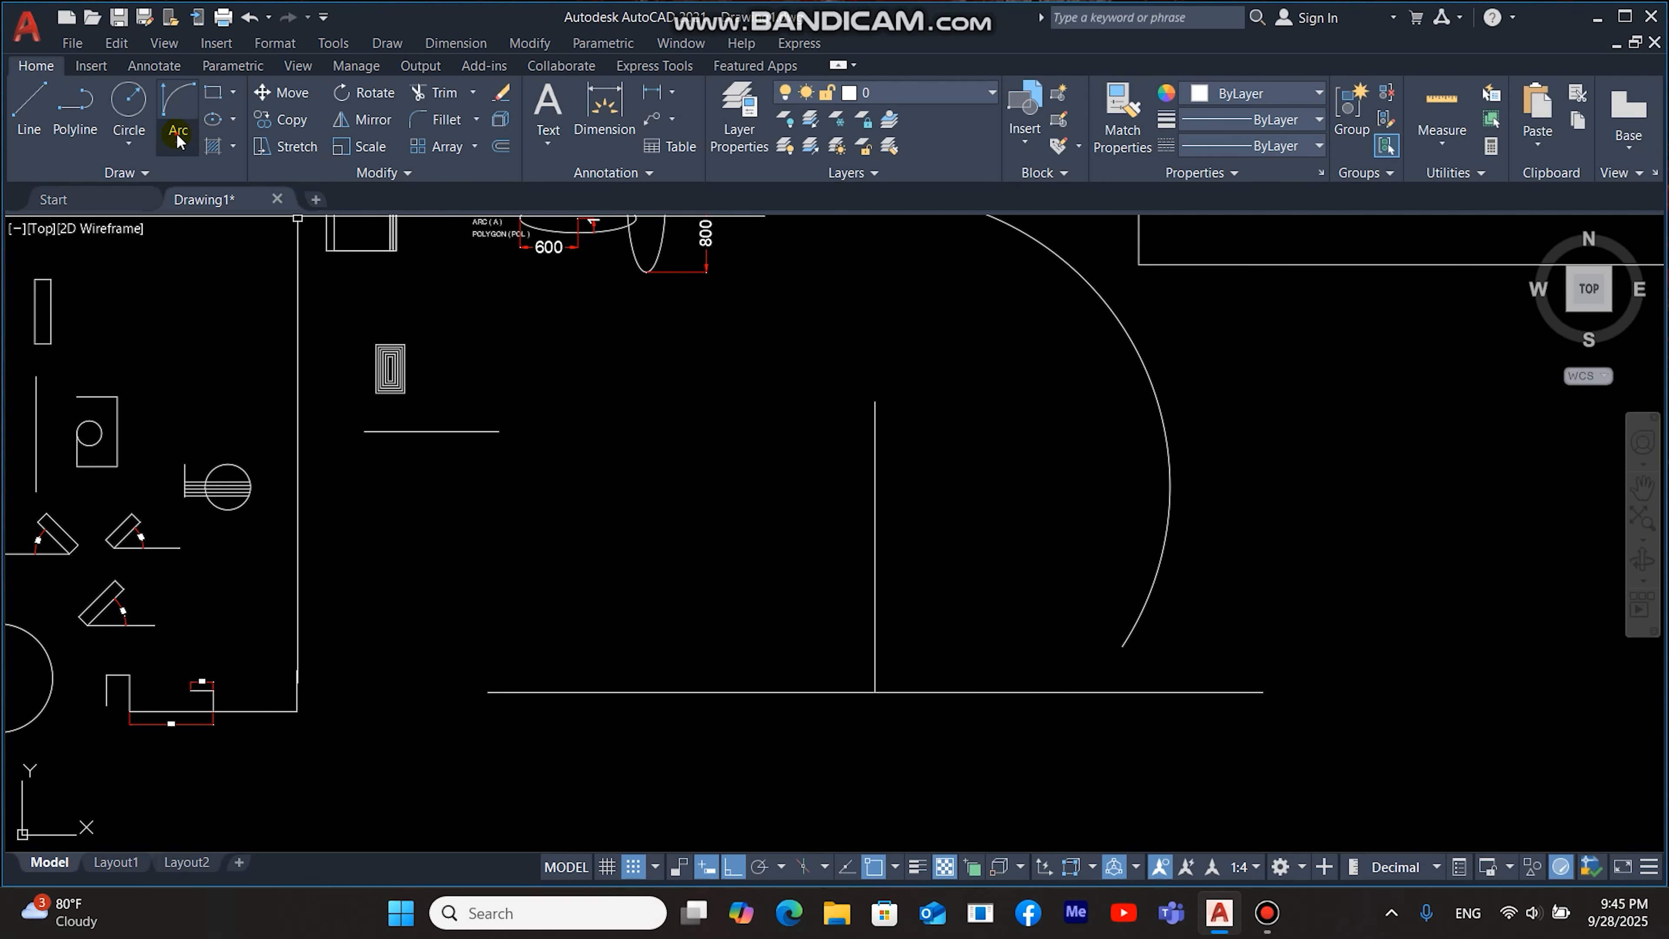
Step: Draw a Start, Center, End arc from the horizontal line's left end, centred on its midpoint and ending at its right end
left_click(177, 134)
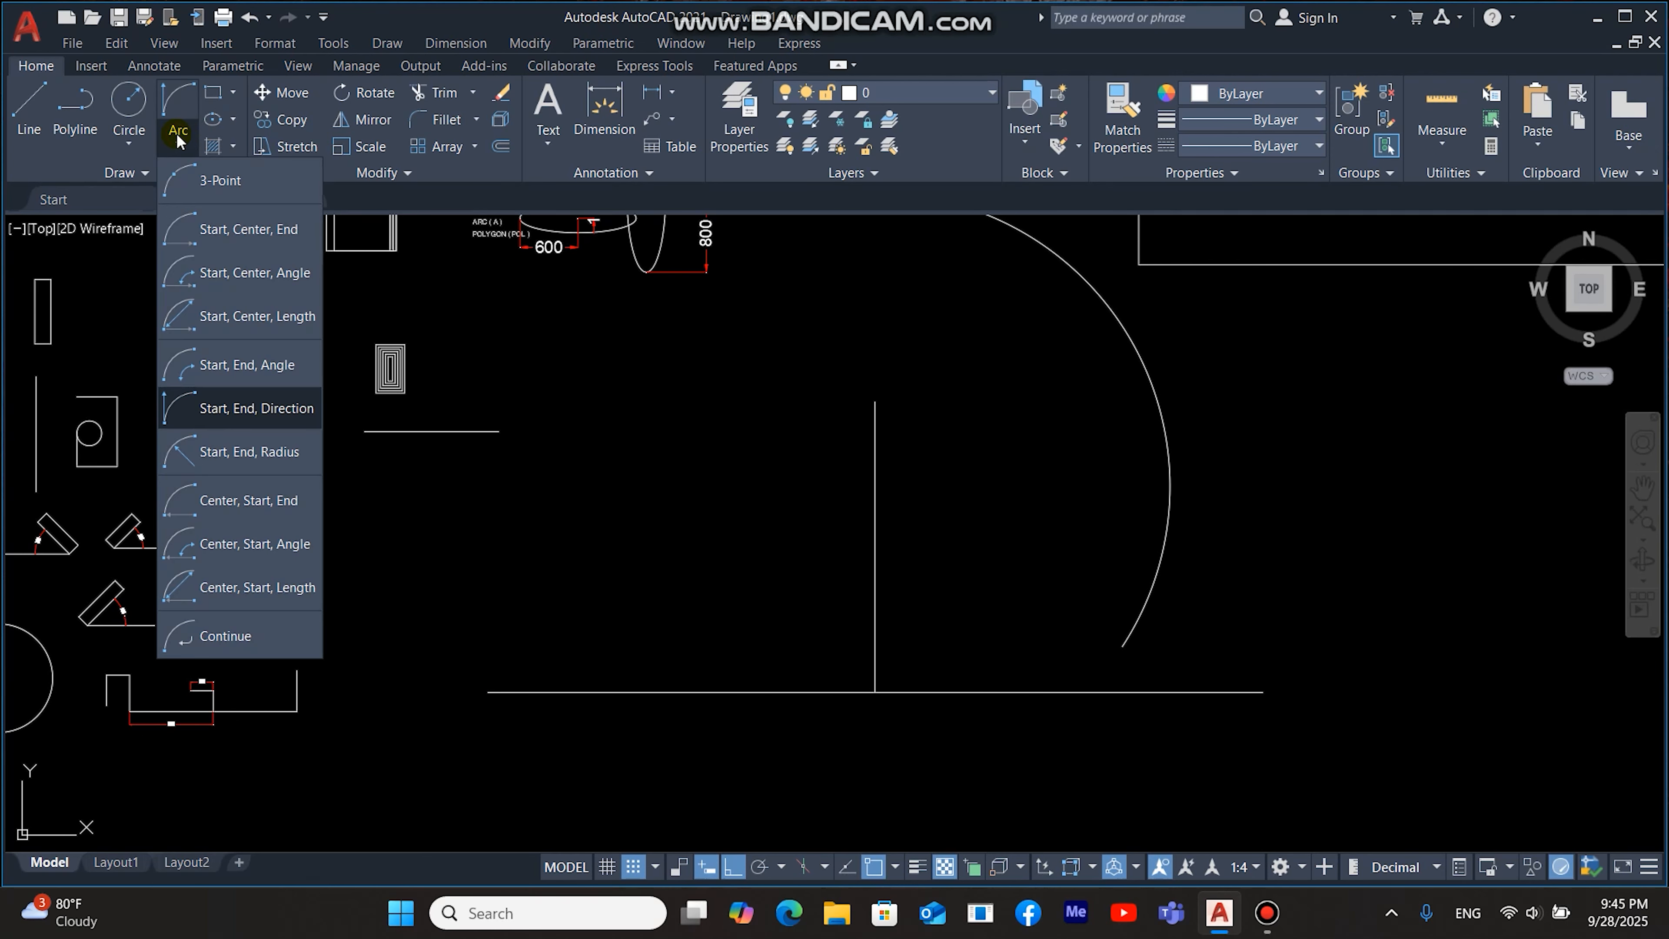
left_click(209, 230)
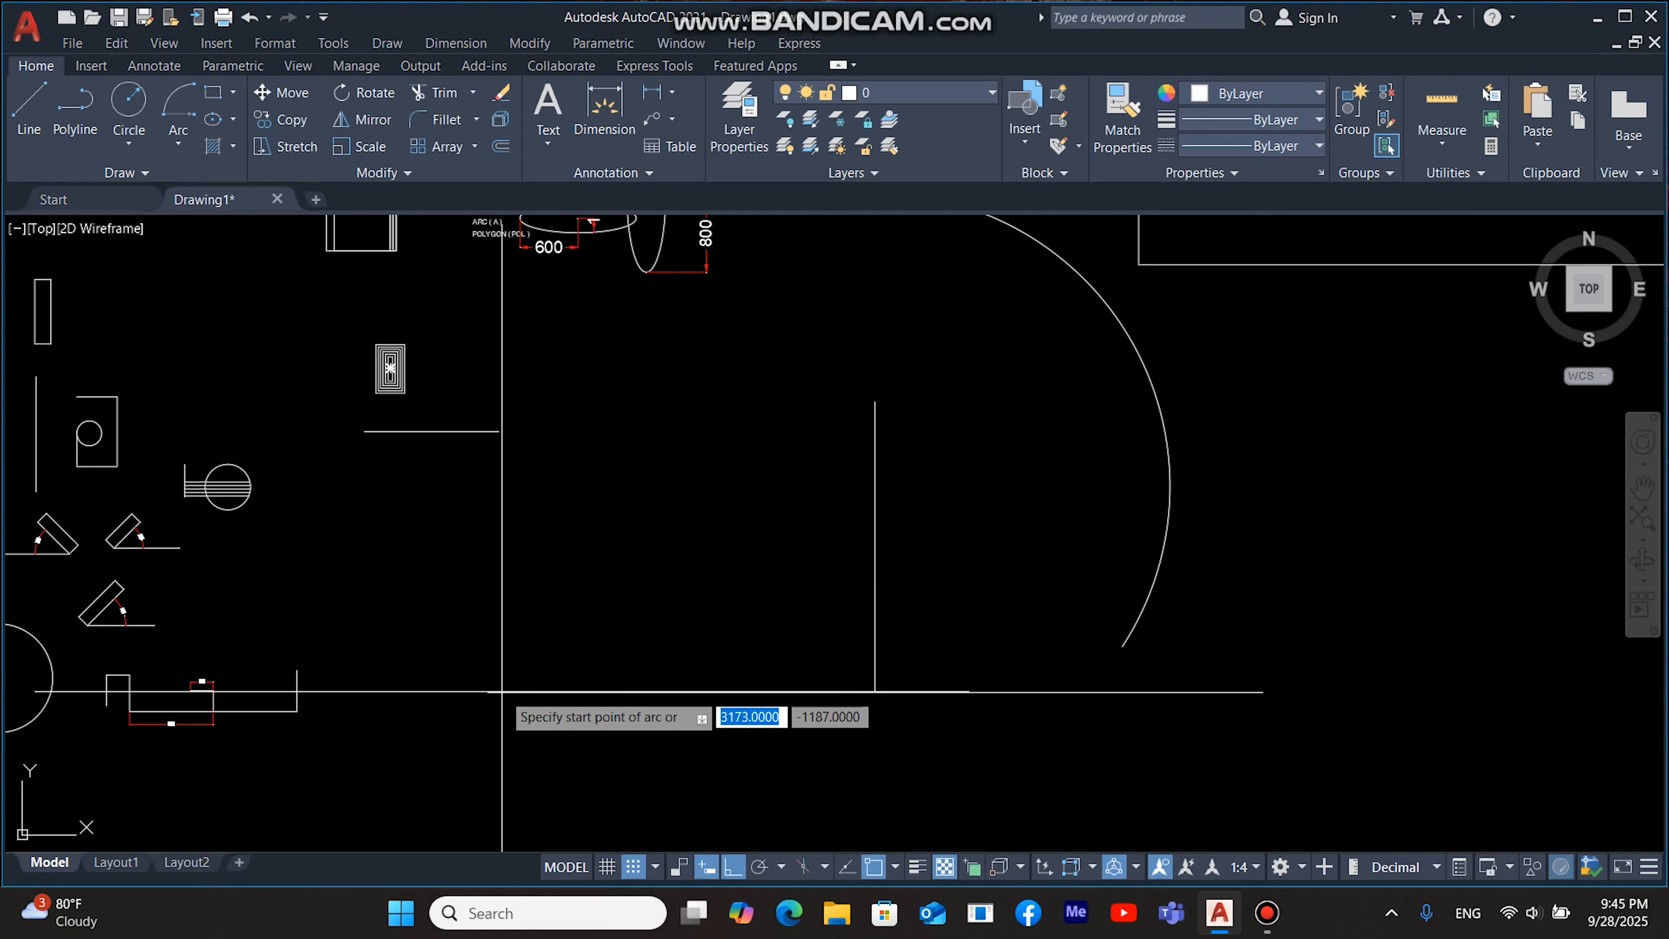
left_click(488, 692)
left_click(874, 692)
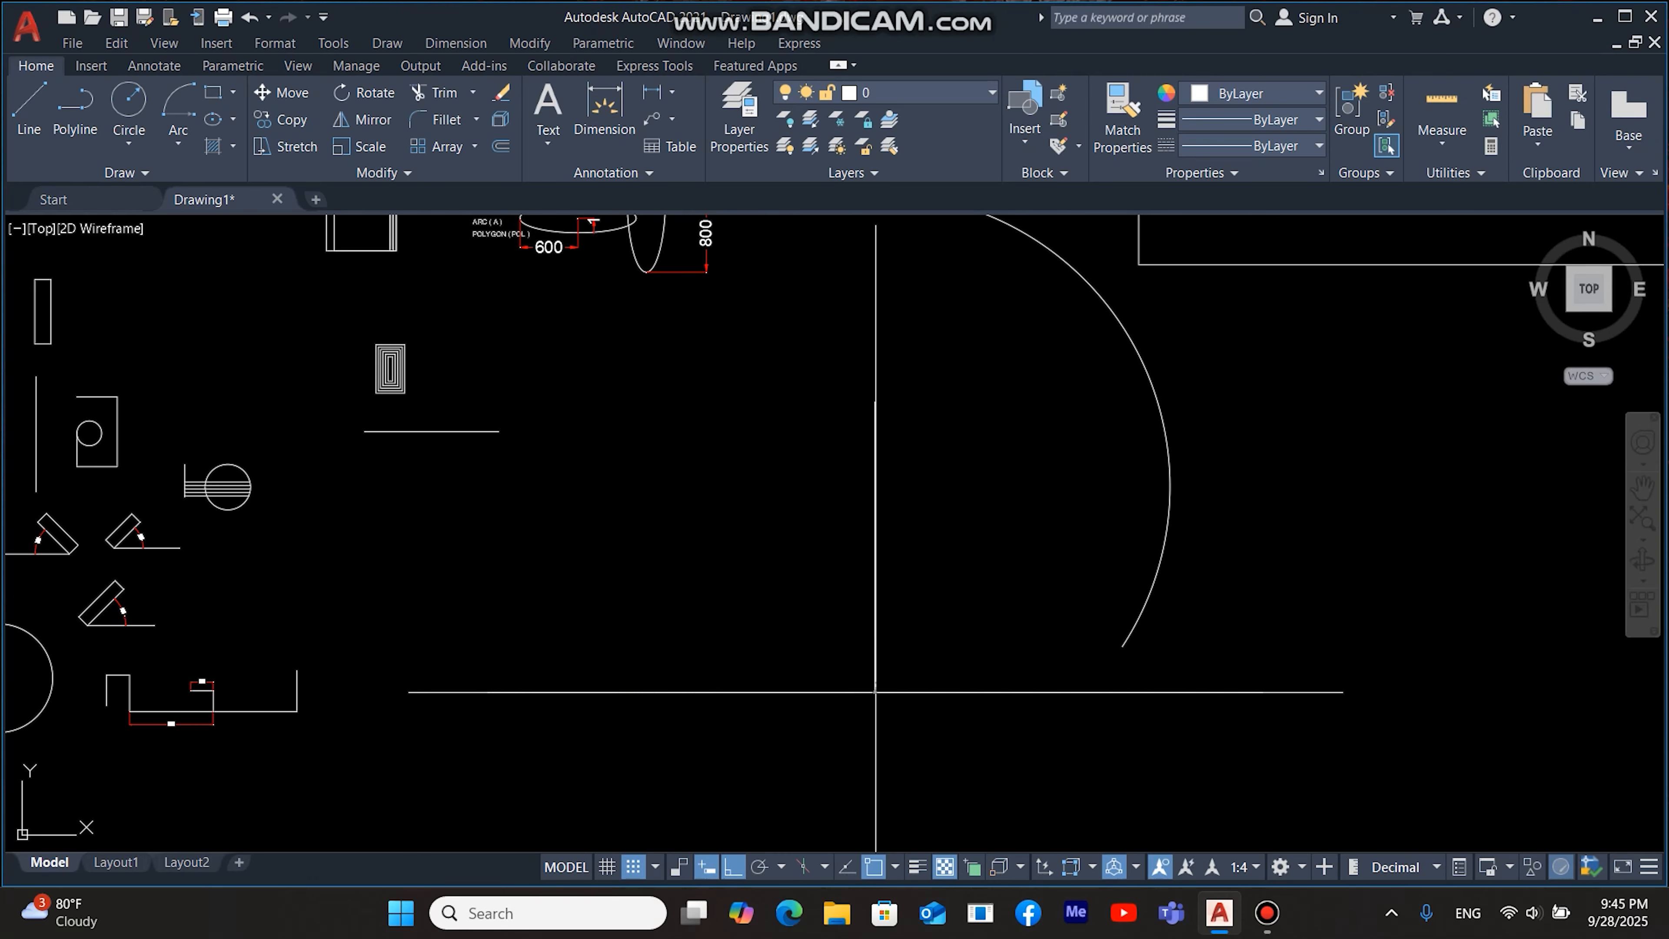
left_click(1262, 692)
scroll(980, 659, "down", 5)
scroll(902, 535, "up", 5)
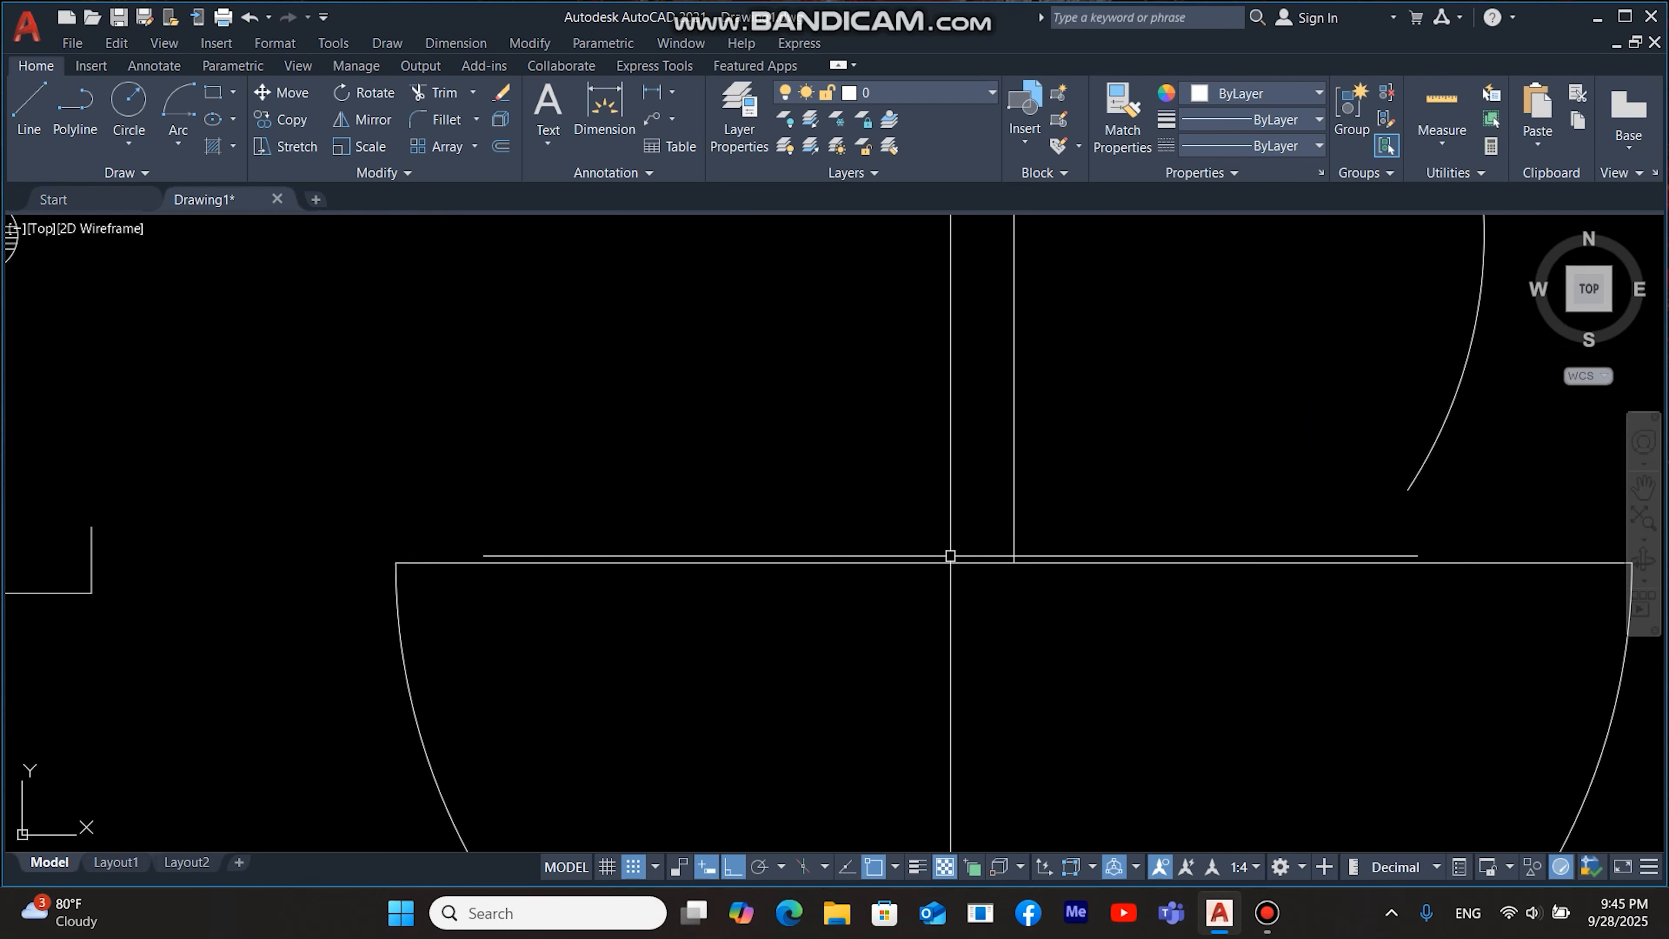
scroll(921, 473, "down", 3)
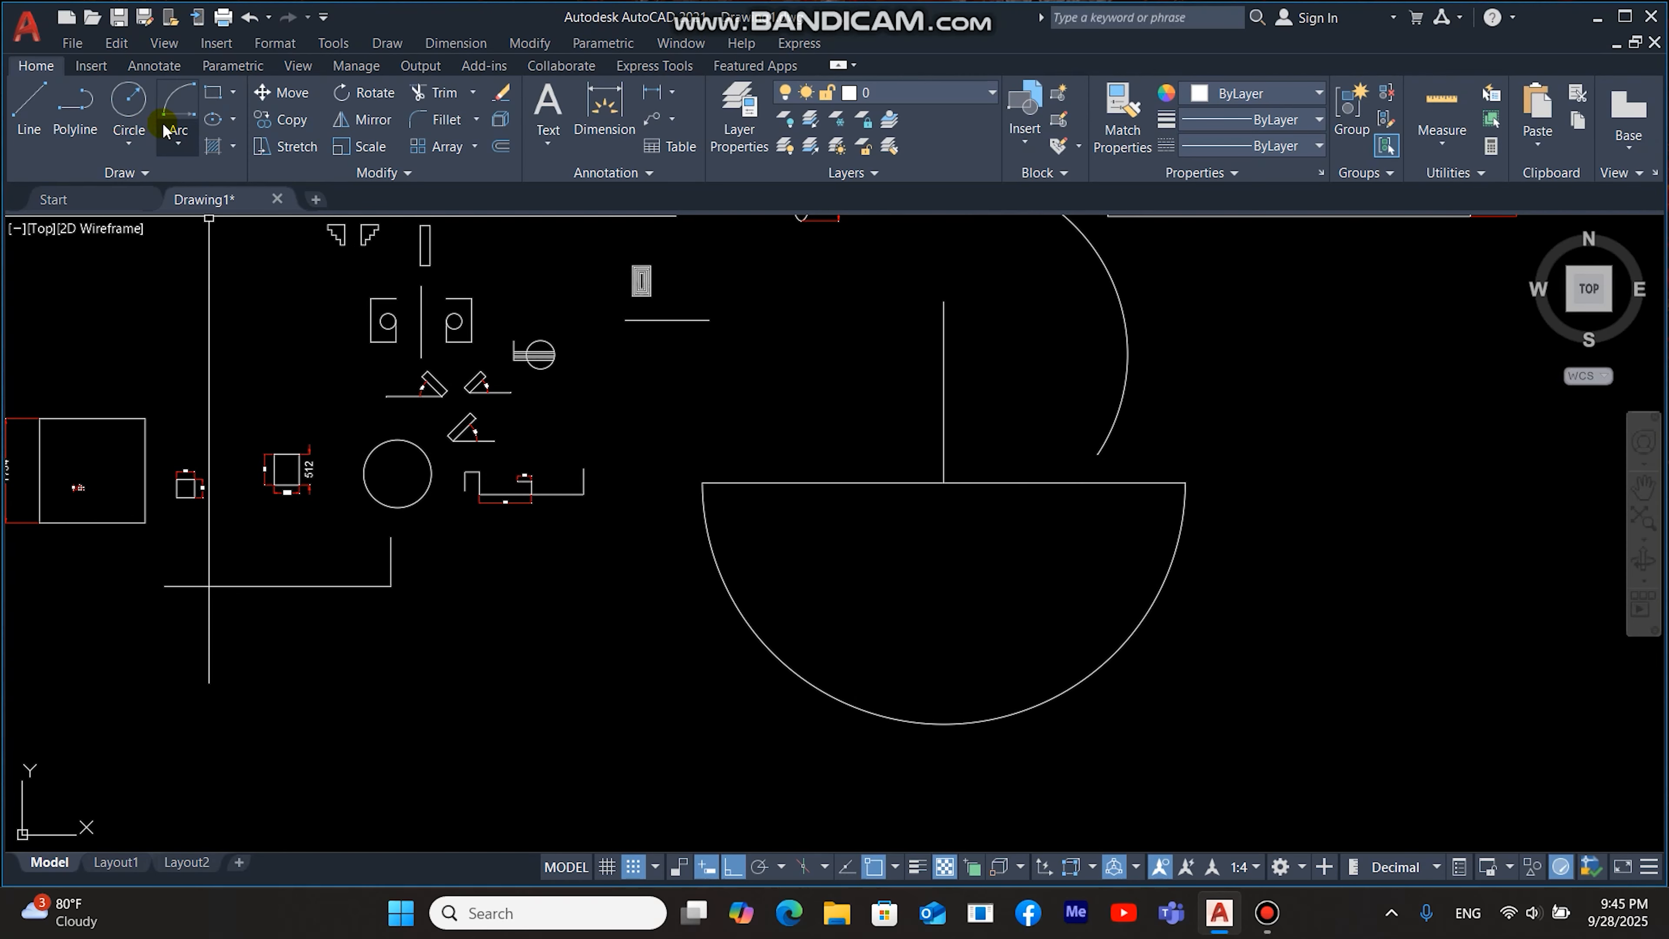
left_click(183, 137)
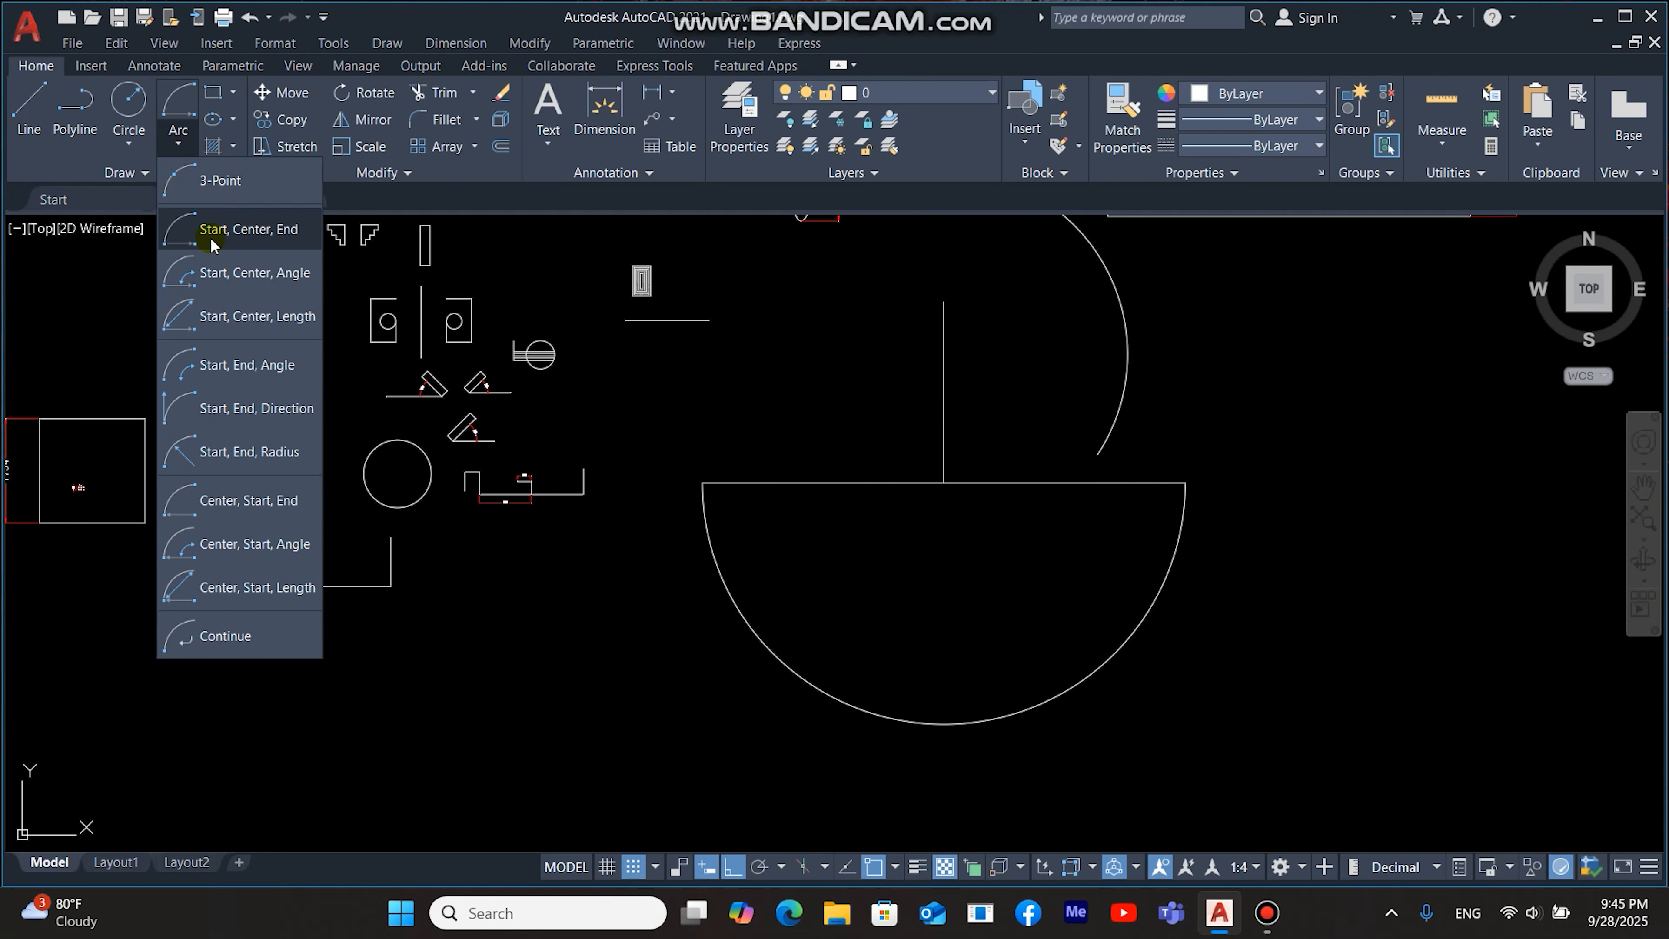
left_click(1034, 394)
middle_click_drag(1032, 393, 999, 544)
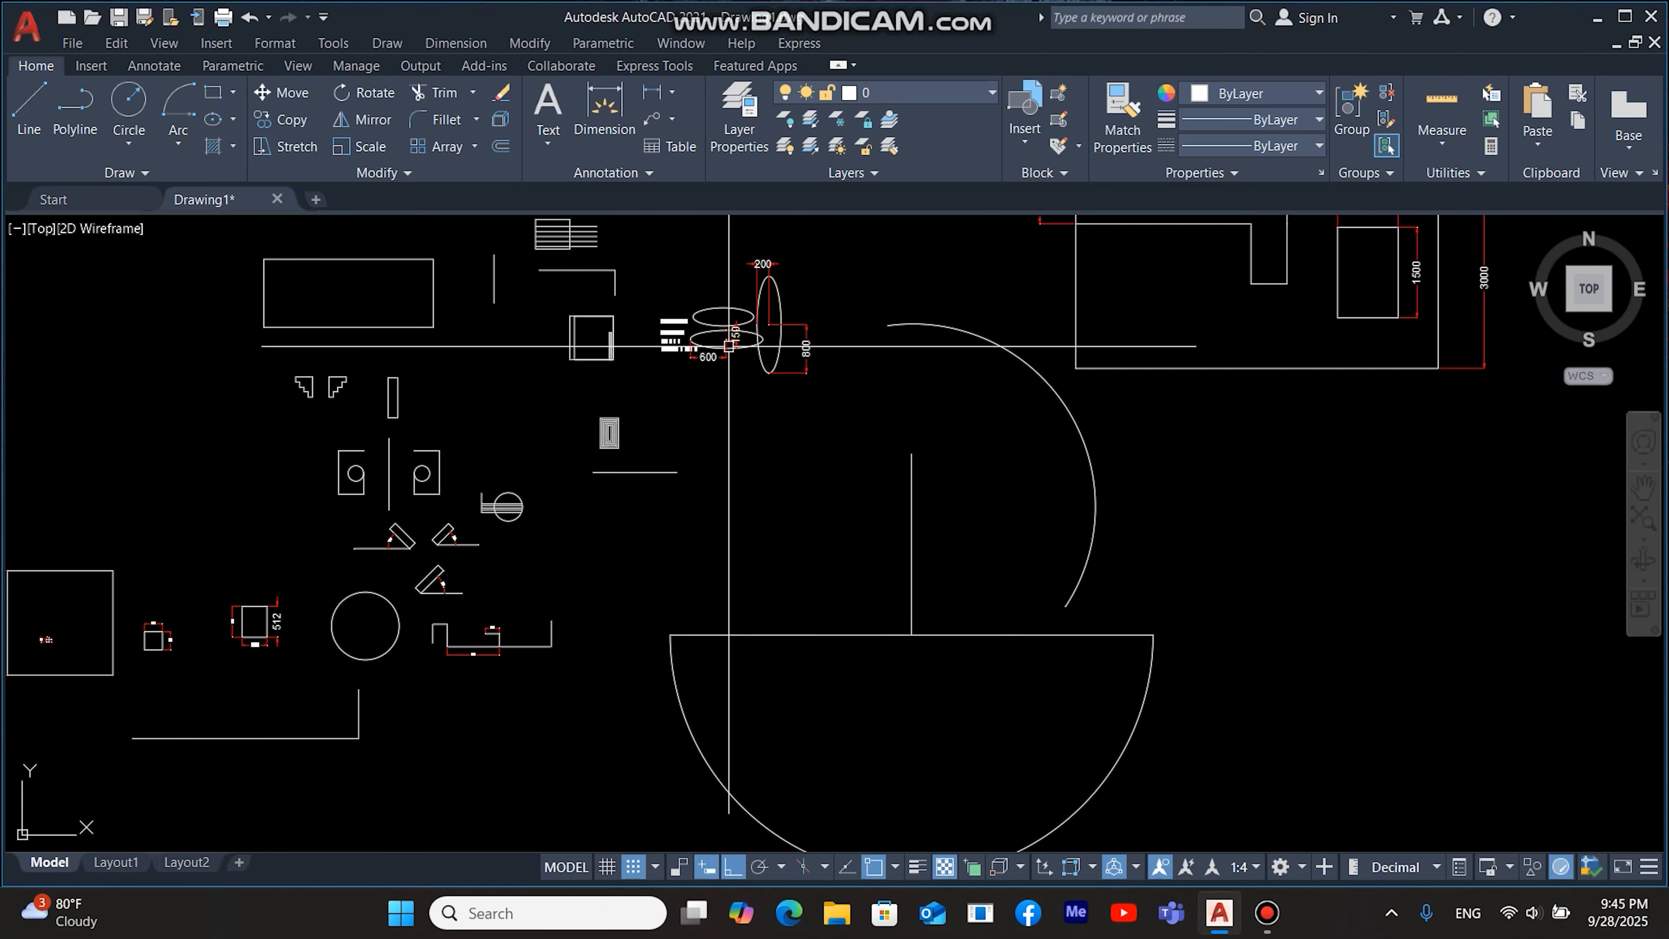
Step: Examine the list of commands beside the ellipses and the arcs drawn so far
scroll(681, 363, "up", 8)
middle_click_drag(589, 241, 645, 477)
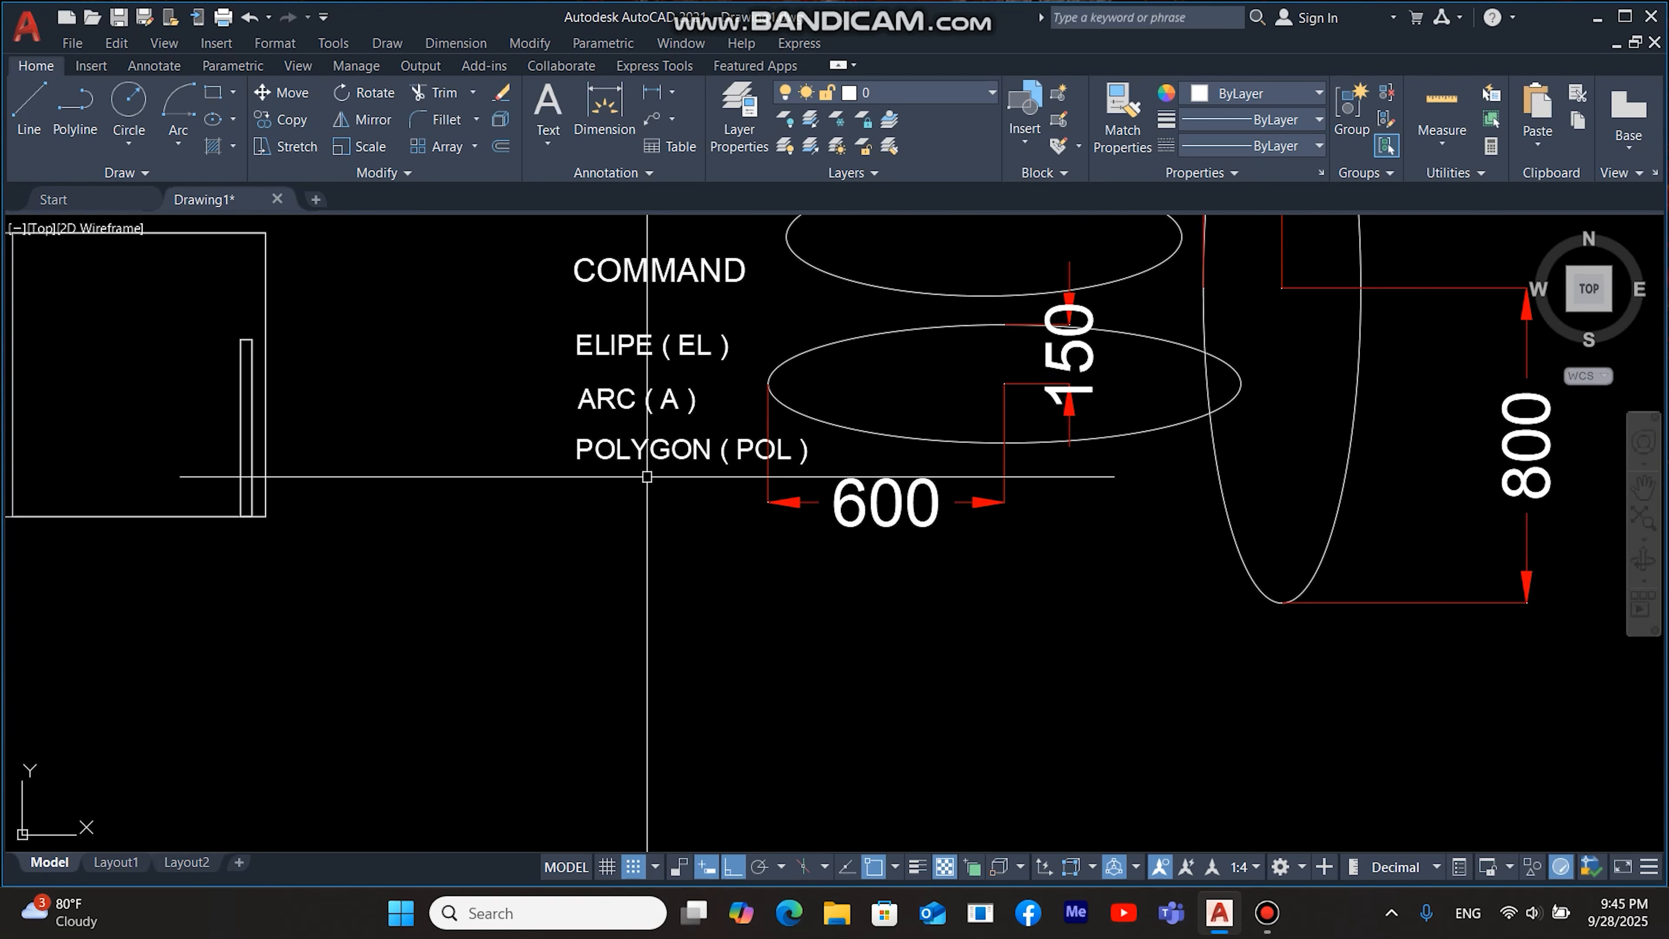
scroll(647, 455, "up", 2)
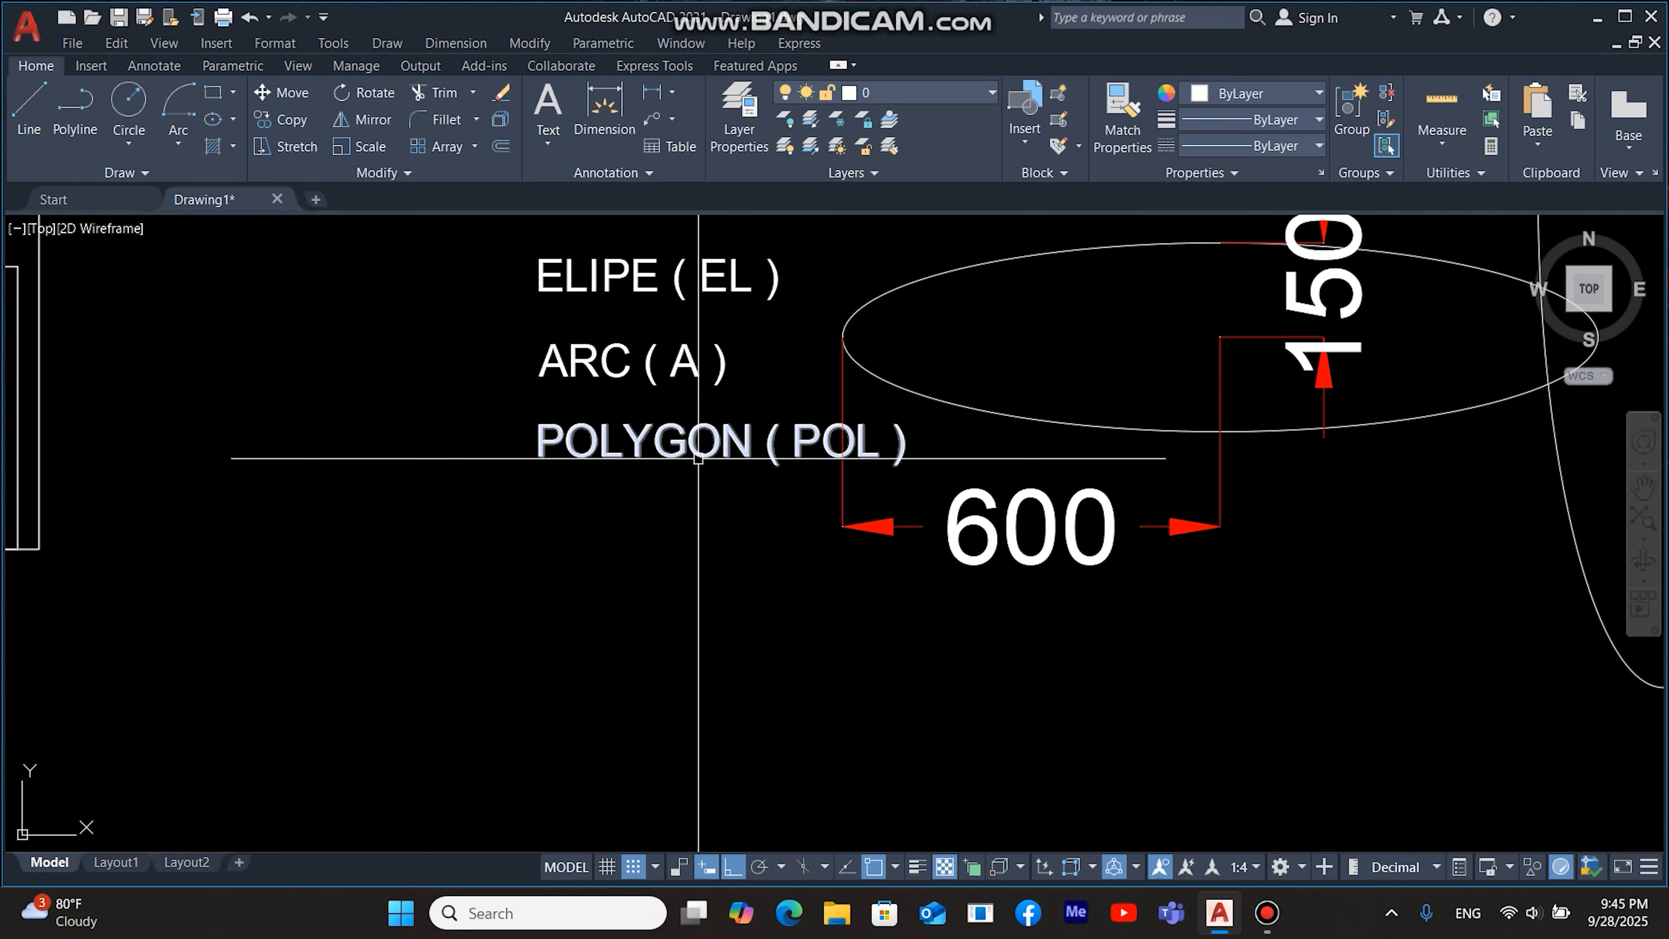
scroll(697, 466, "down", 5)
scroll(731, 389, "down", 2)
middle_click_drag(1050, 444, 808, 436)
scroll(831, 443, "down", 4)
middle_click_drag(1169, 512, 989, 492)
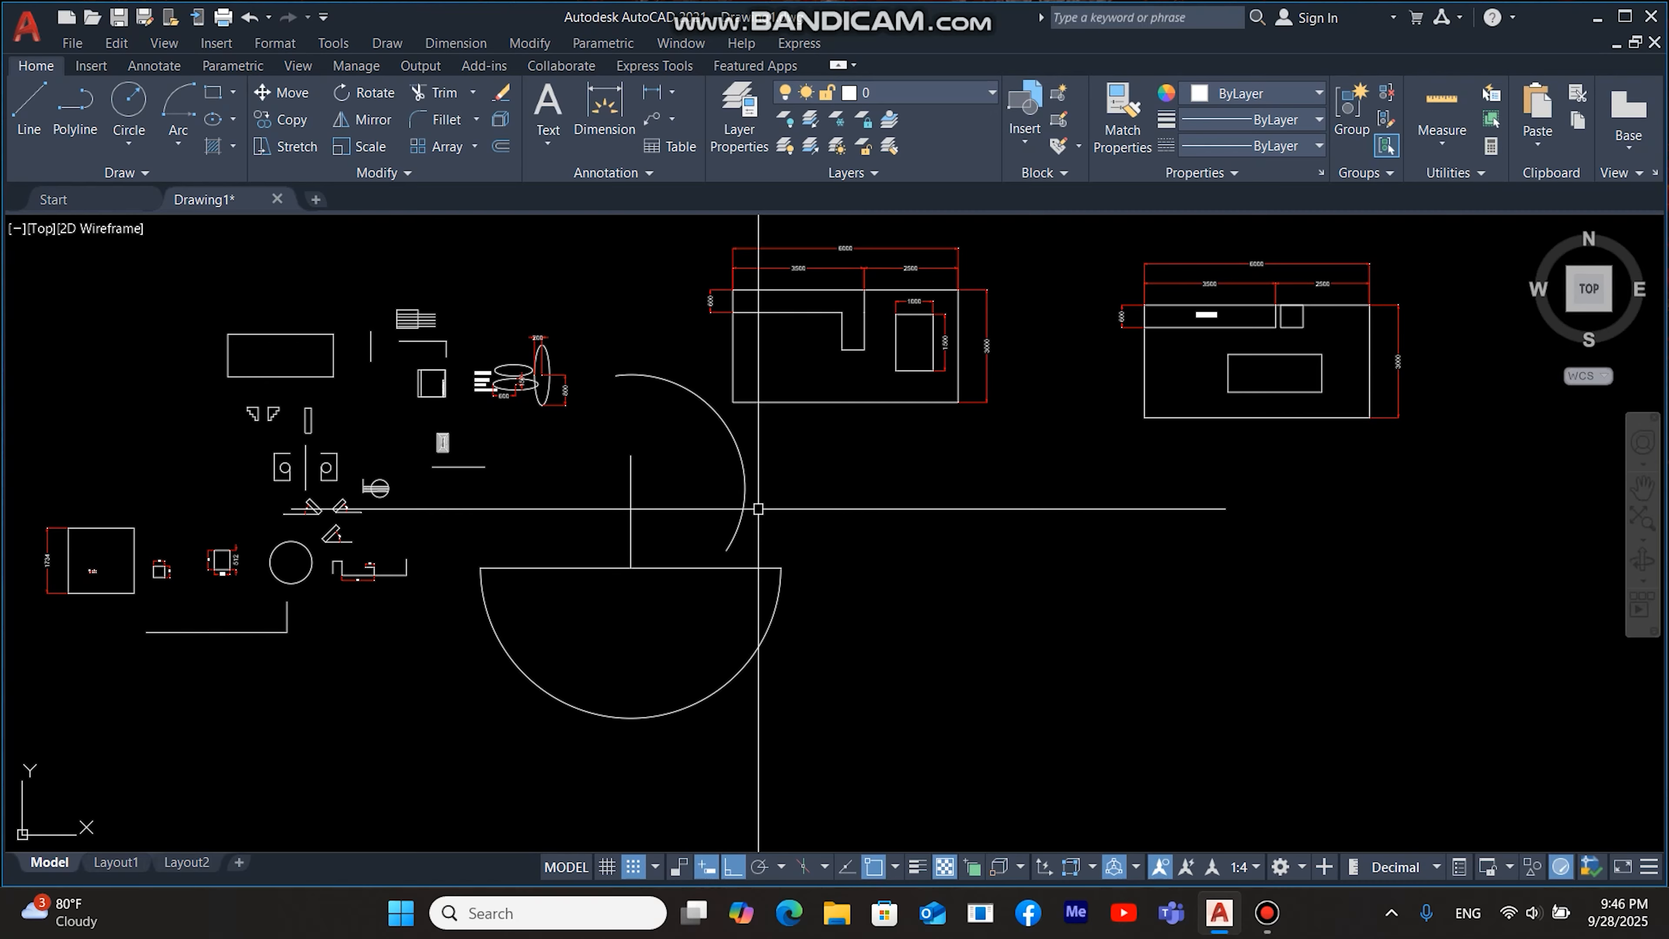
middle_click_drag(817, 494, 991, 511)
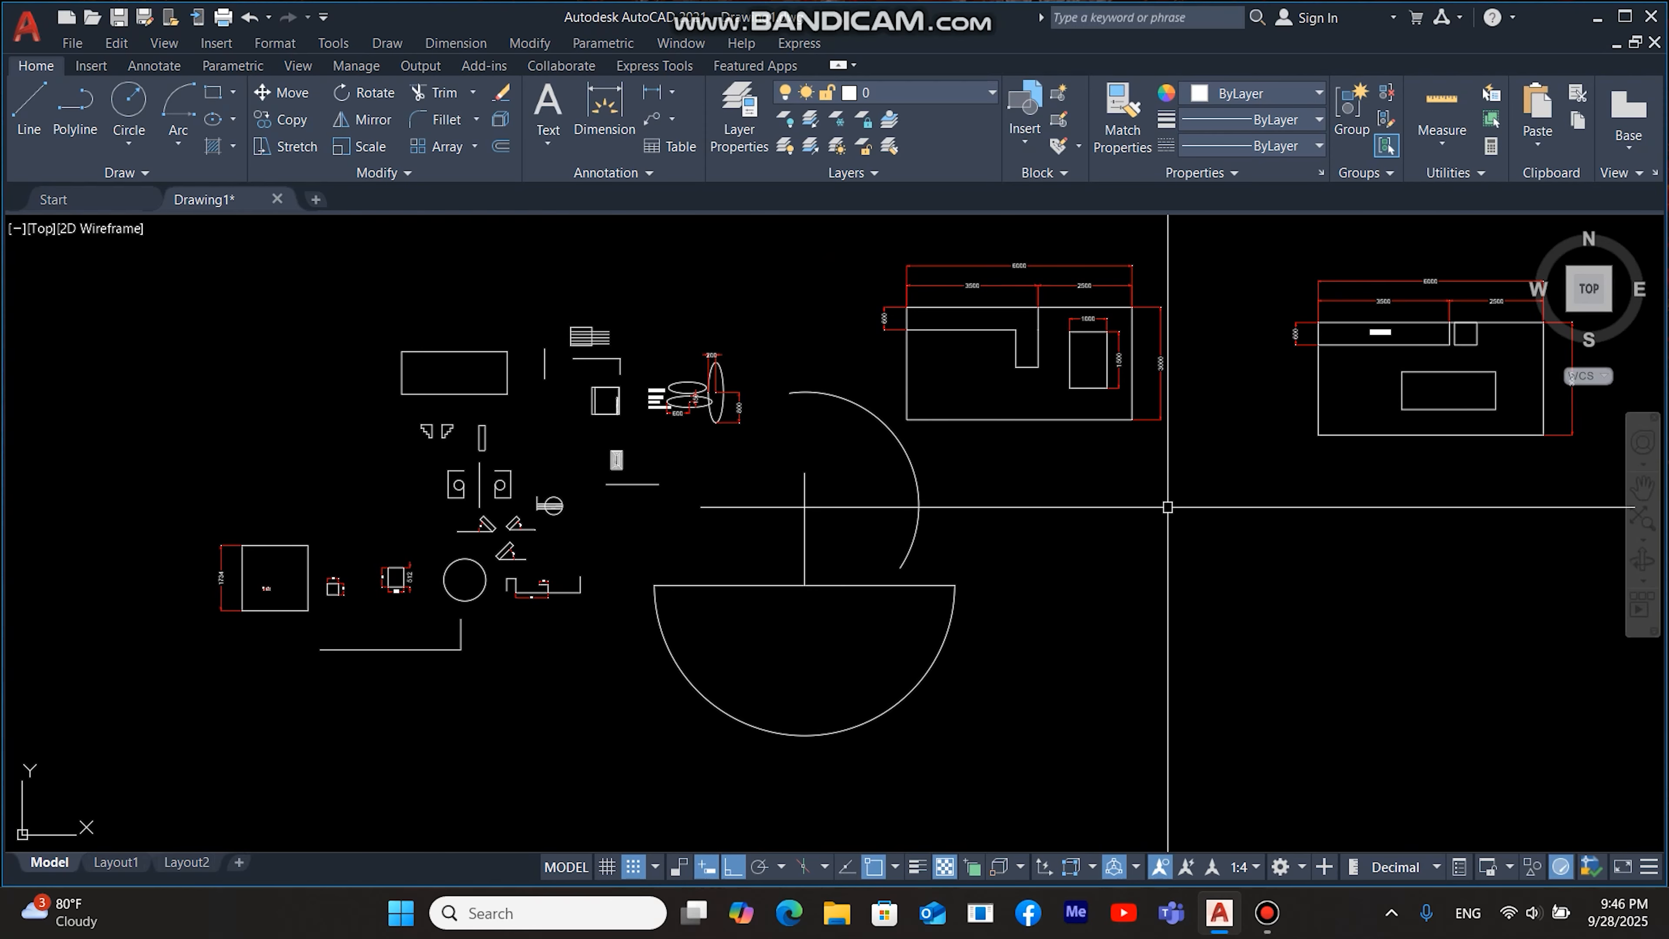
middle_click_drag(1121, 585, 1179, 443)
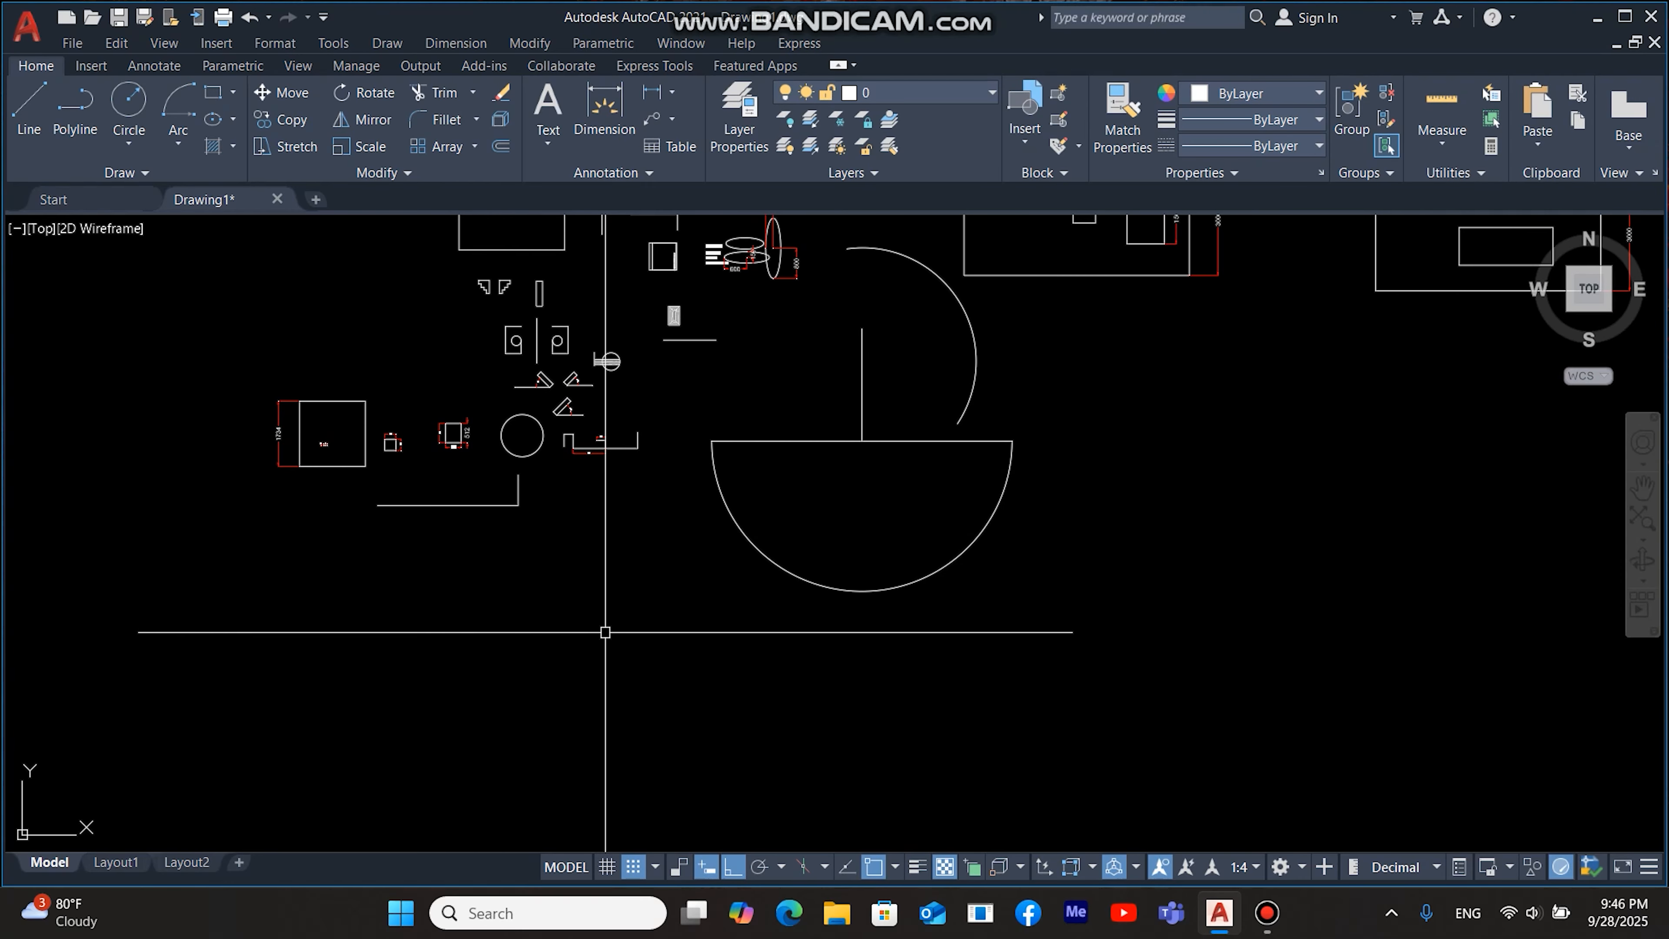
middle_click_drag(615, 640, 711, 593)
scroll(798, 563, "down", 5)
scroll(841, 398, "up", 7)
left_click_drag(716, 738, 752, 676)
scroll(708, 673, "up", 6)
scroll(607, 486, "up", 6)
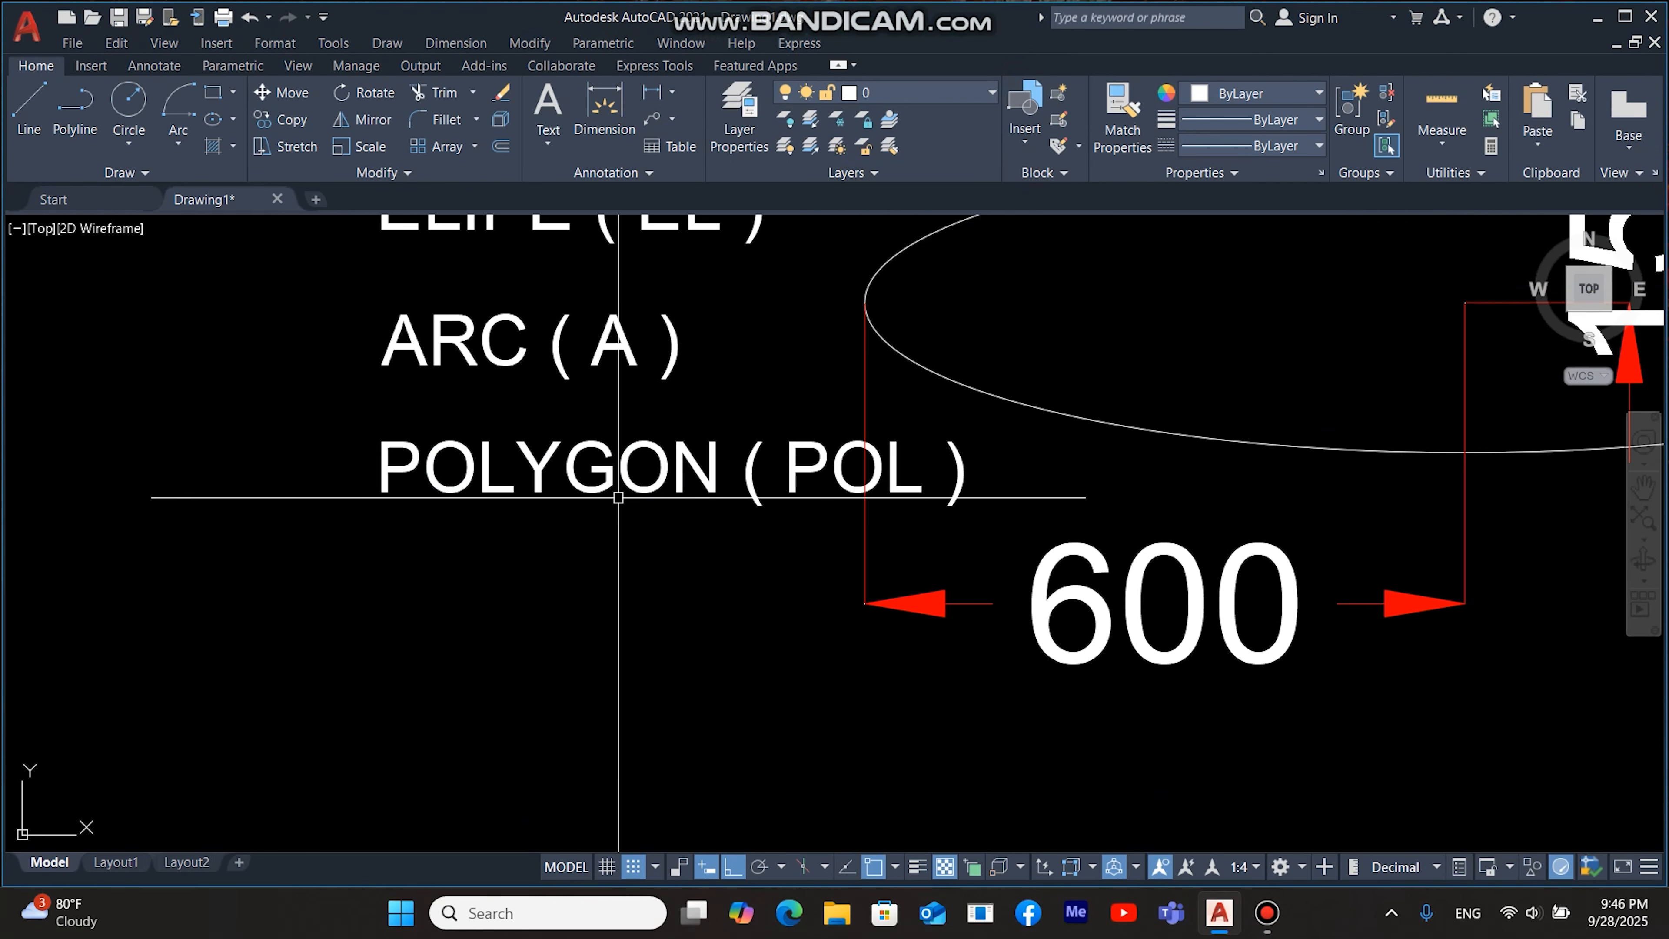
scroll(801, 448, "down", 6)
middle_click_drag(802, 448, 748, 670)
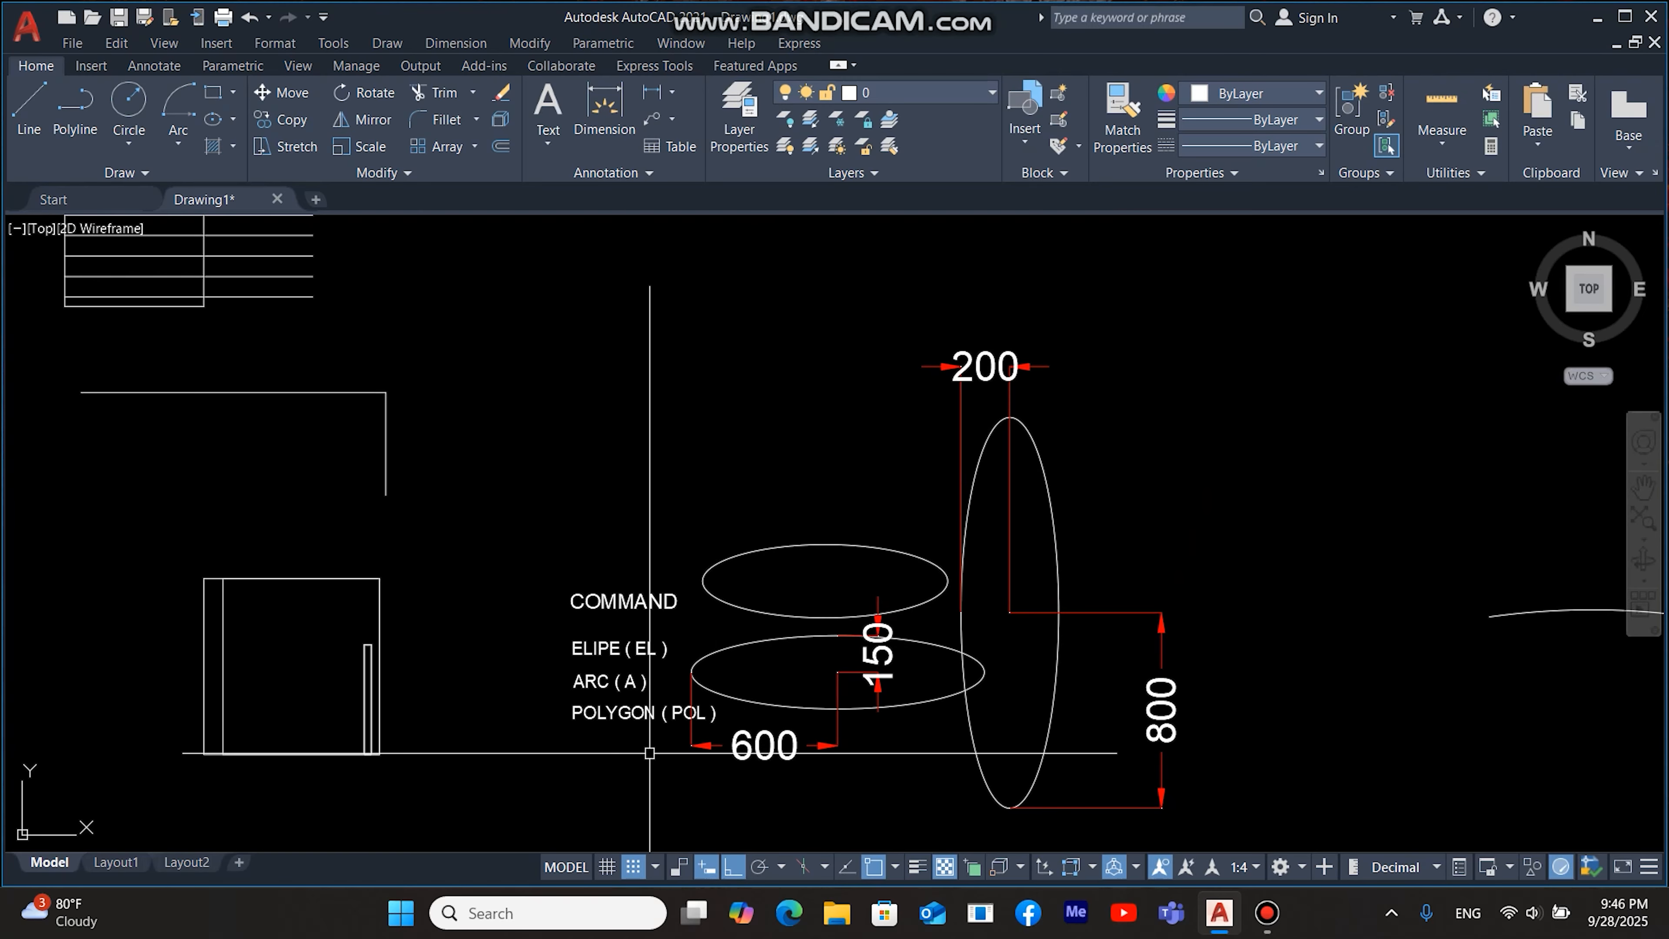
middle_click_drag(843, 514, 663, 366)
scroll(694, 411, "down", 4)
middle_click_drag(817, 612, 841, 383)
scroll(1185, 481, "down", 5)
middle_click_drag(1185, 481, 868, 477)
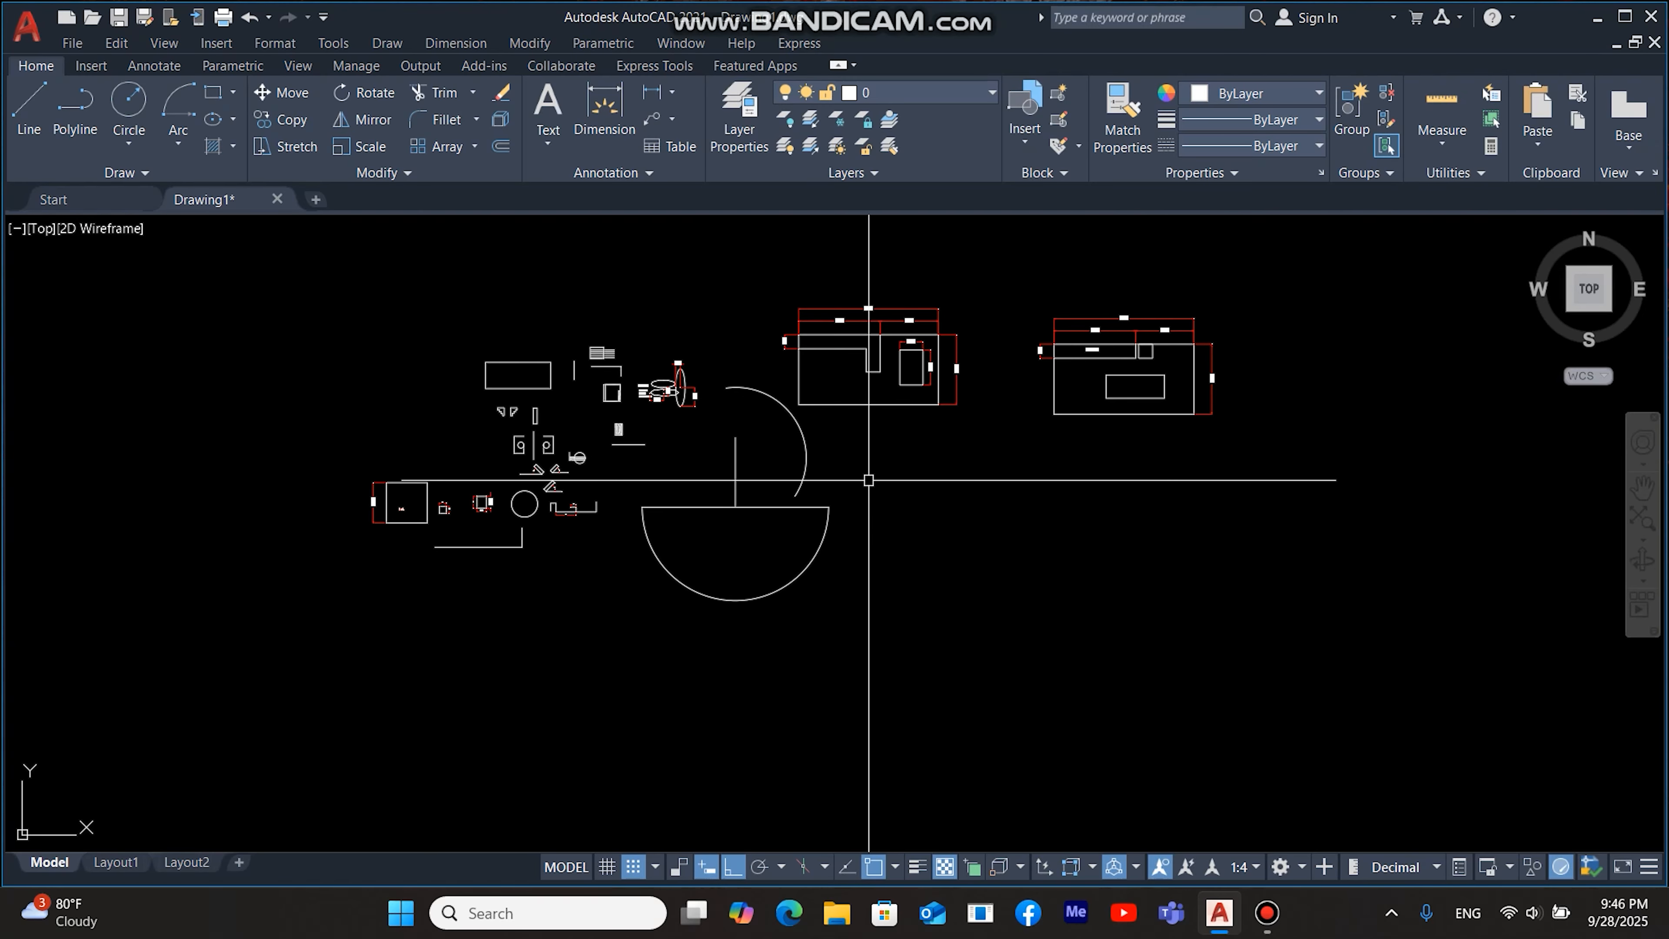
Step: Erase both arcs together with the horizontal and vertical construction lines
scroll(817, 485, "up", 3)
left_click(1012, 410)
left_click(484, 634)
type("E")
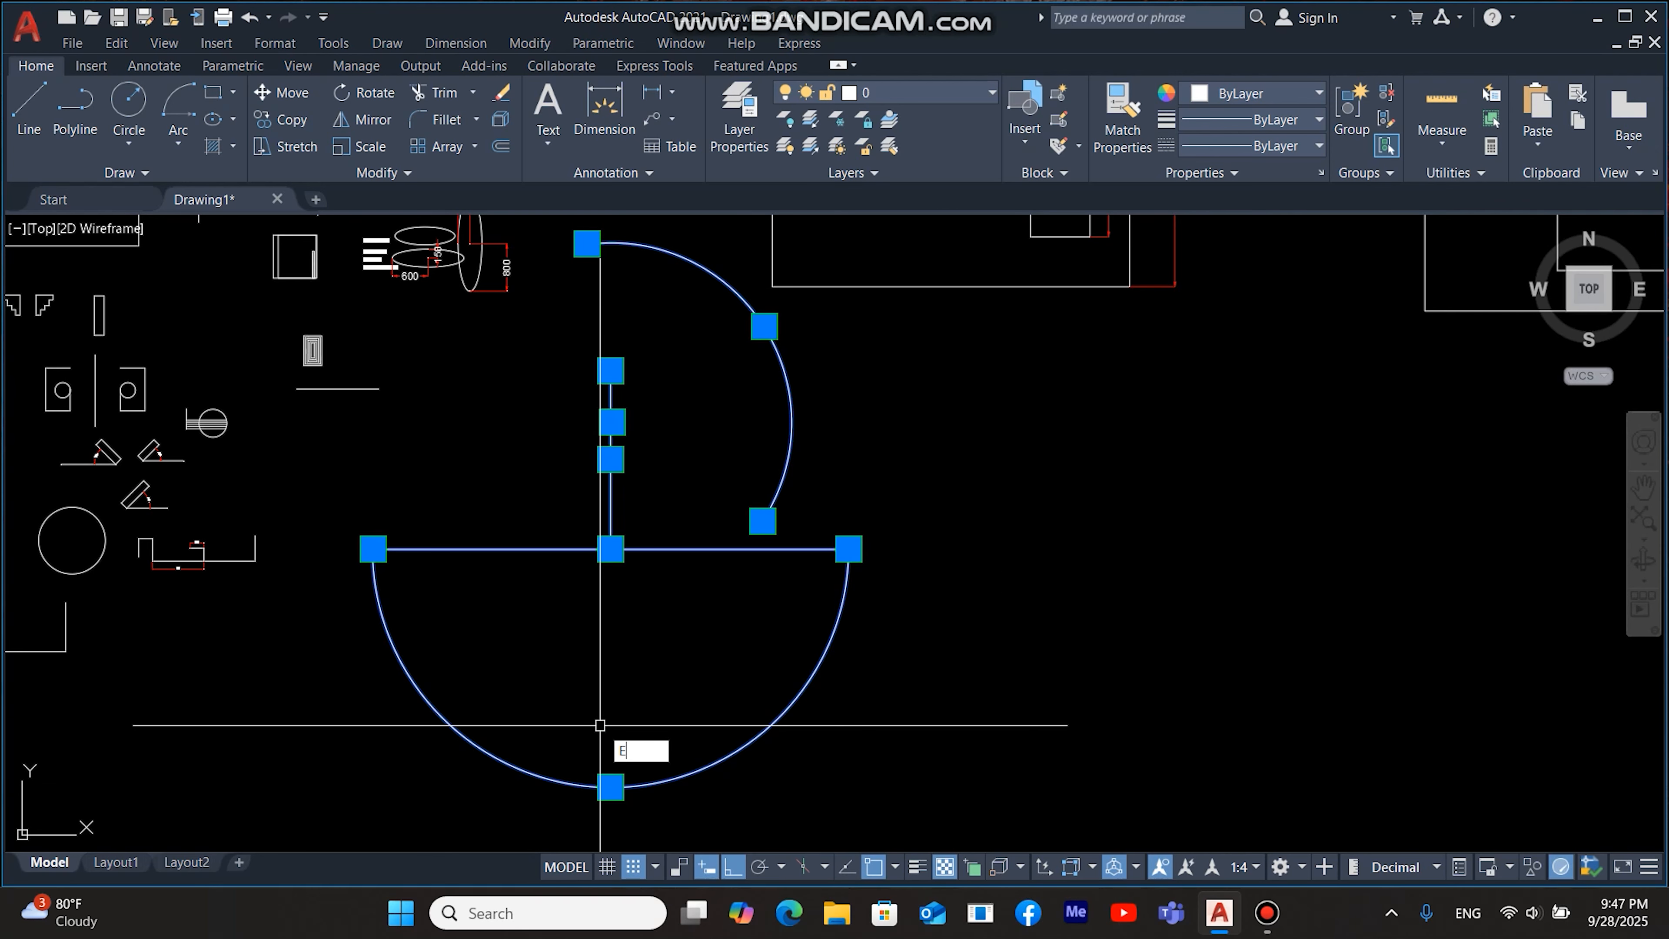
key("Return")
Step: Draw a 6-sided polygon with the Inscribed in circle option in the empty area below and beside the ellipses
middle_click_drag(567, 458, 788, 532)
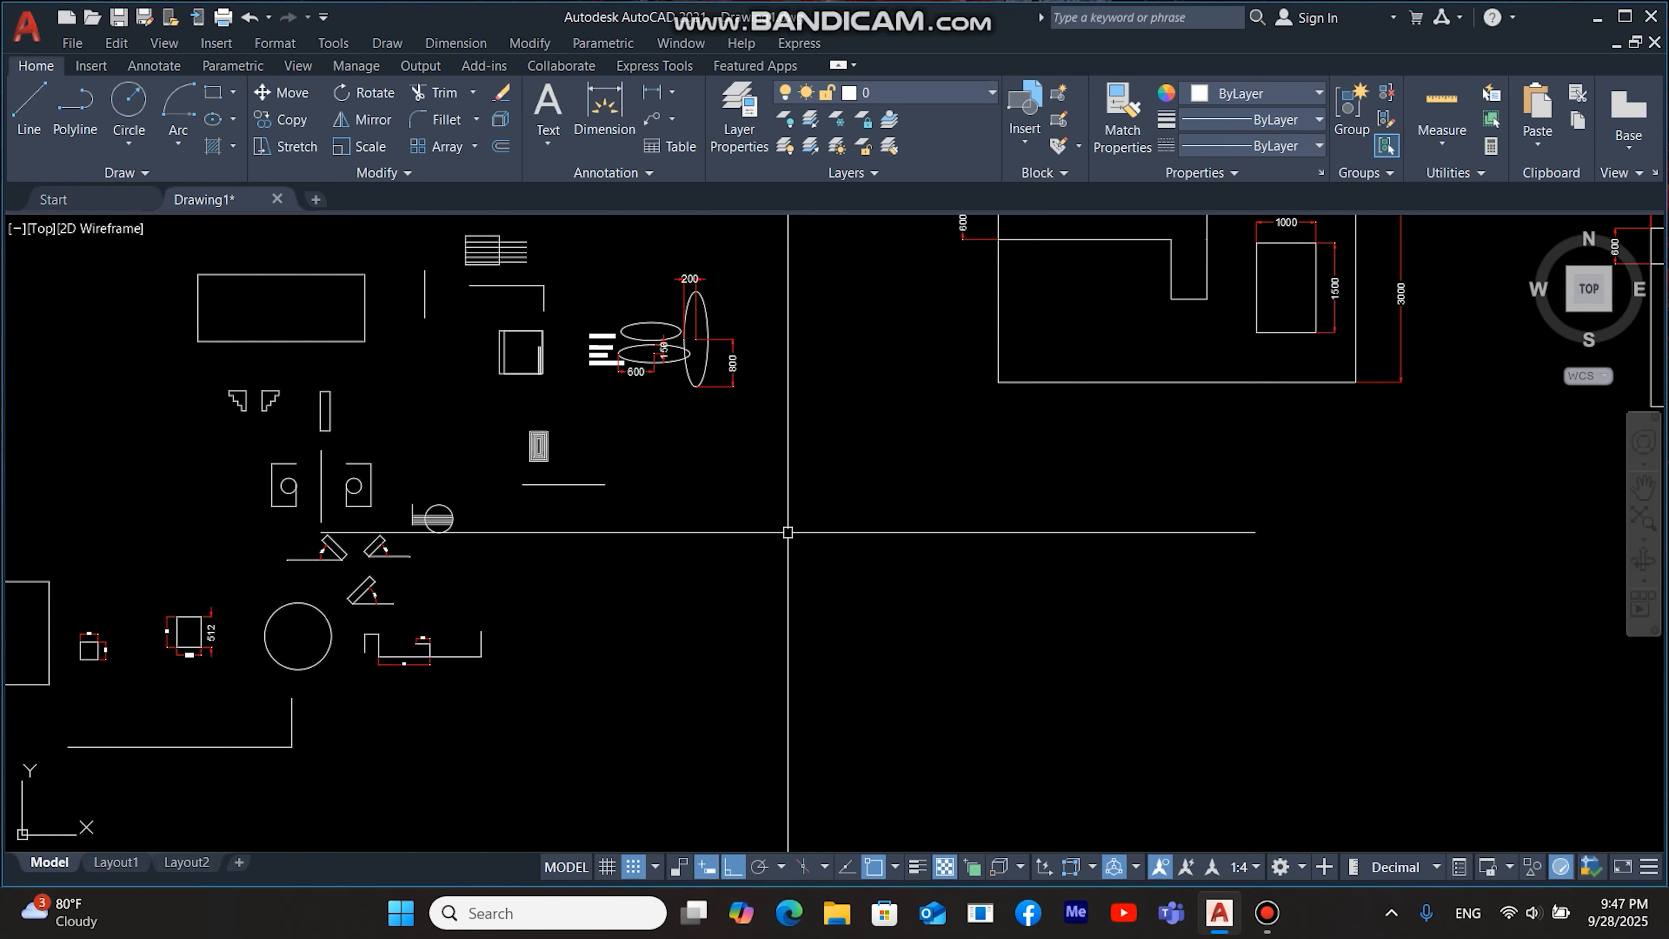
scroll(762, 539, "down", 2)
scroll(760, 545, "up", 3)
scroll(765, 543, "down", 2)
scroll(769, 537, "up", 2)
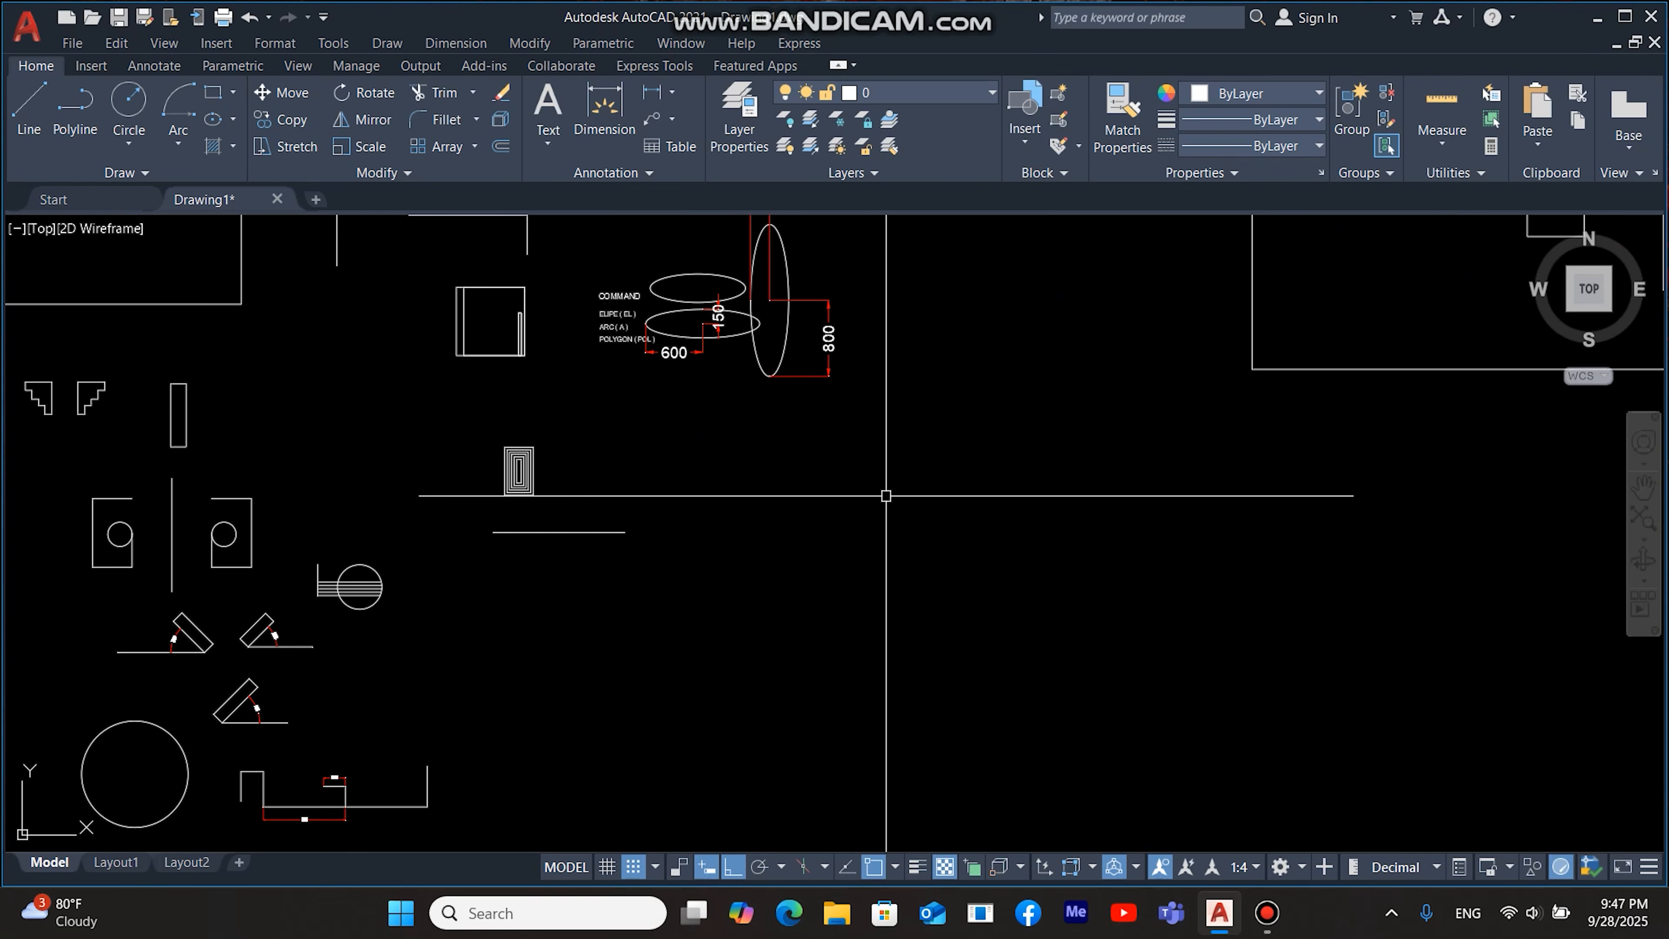
type("L")
key("Return")
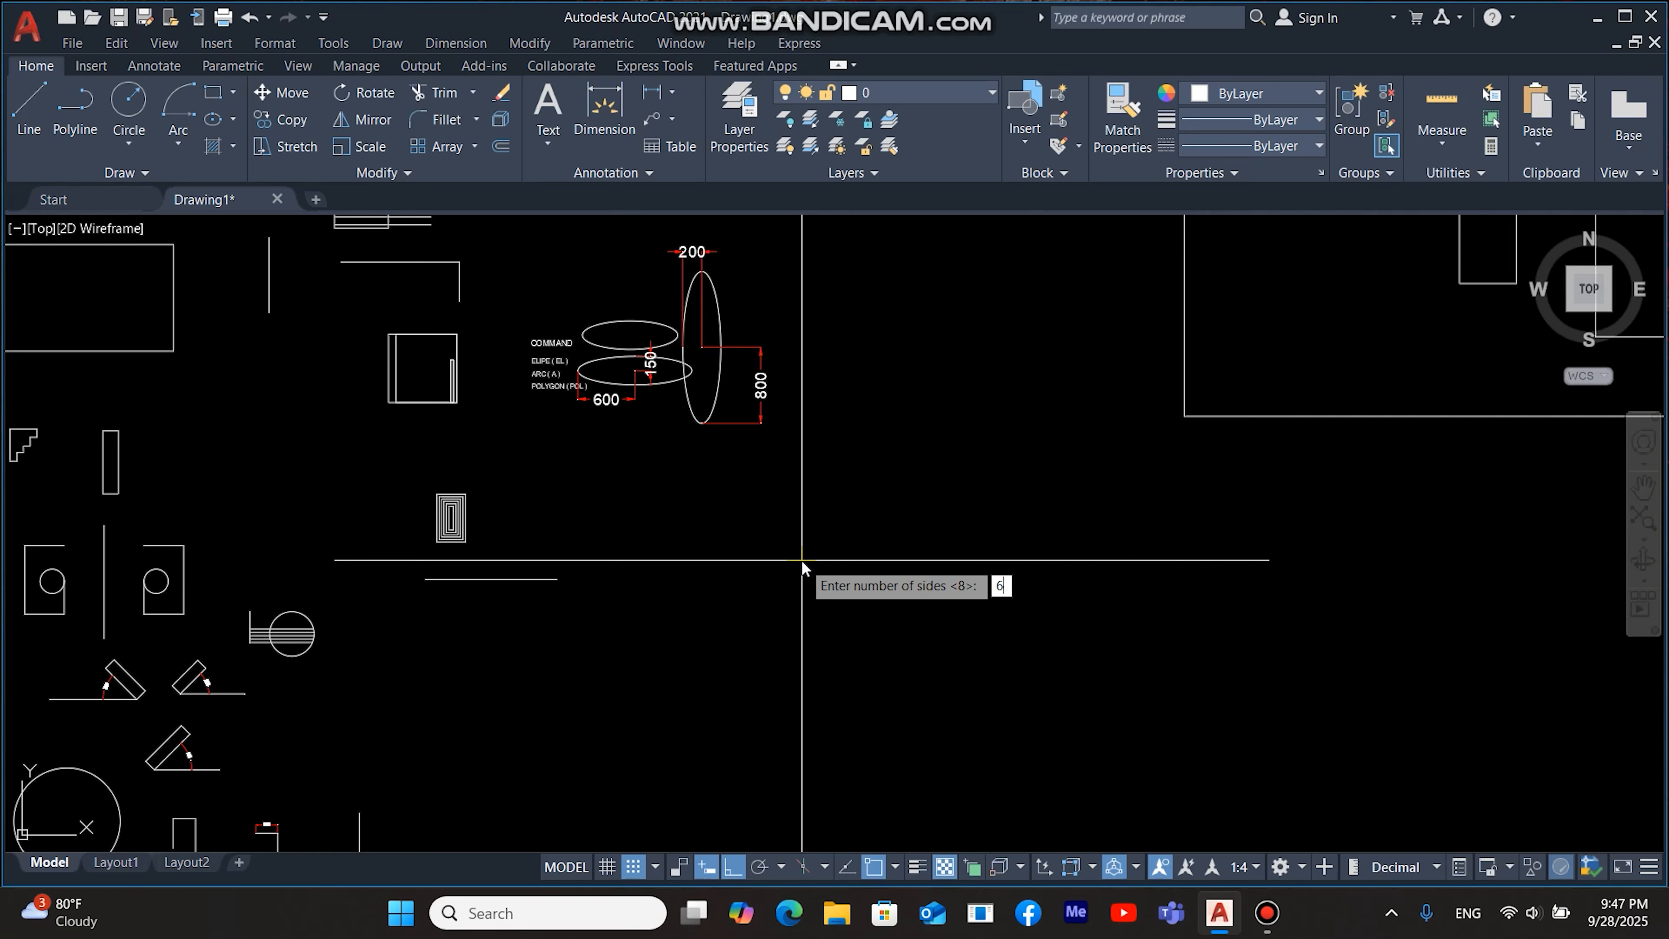
key("Return")
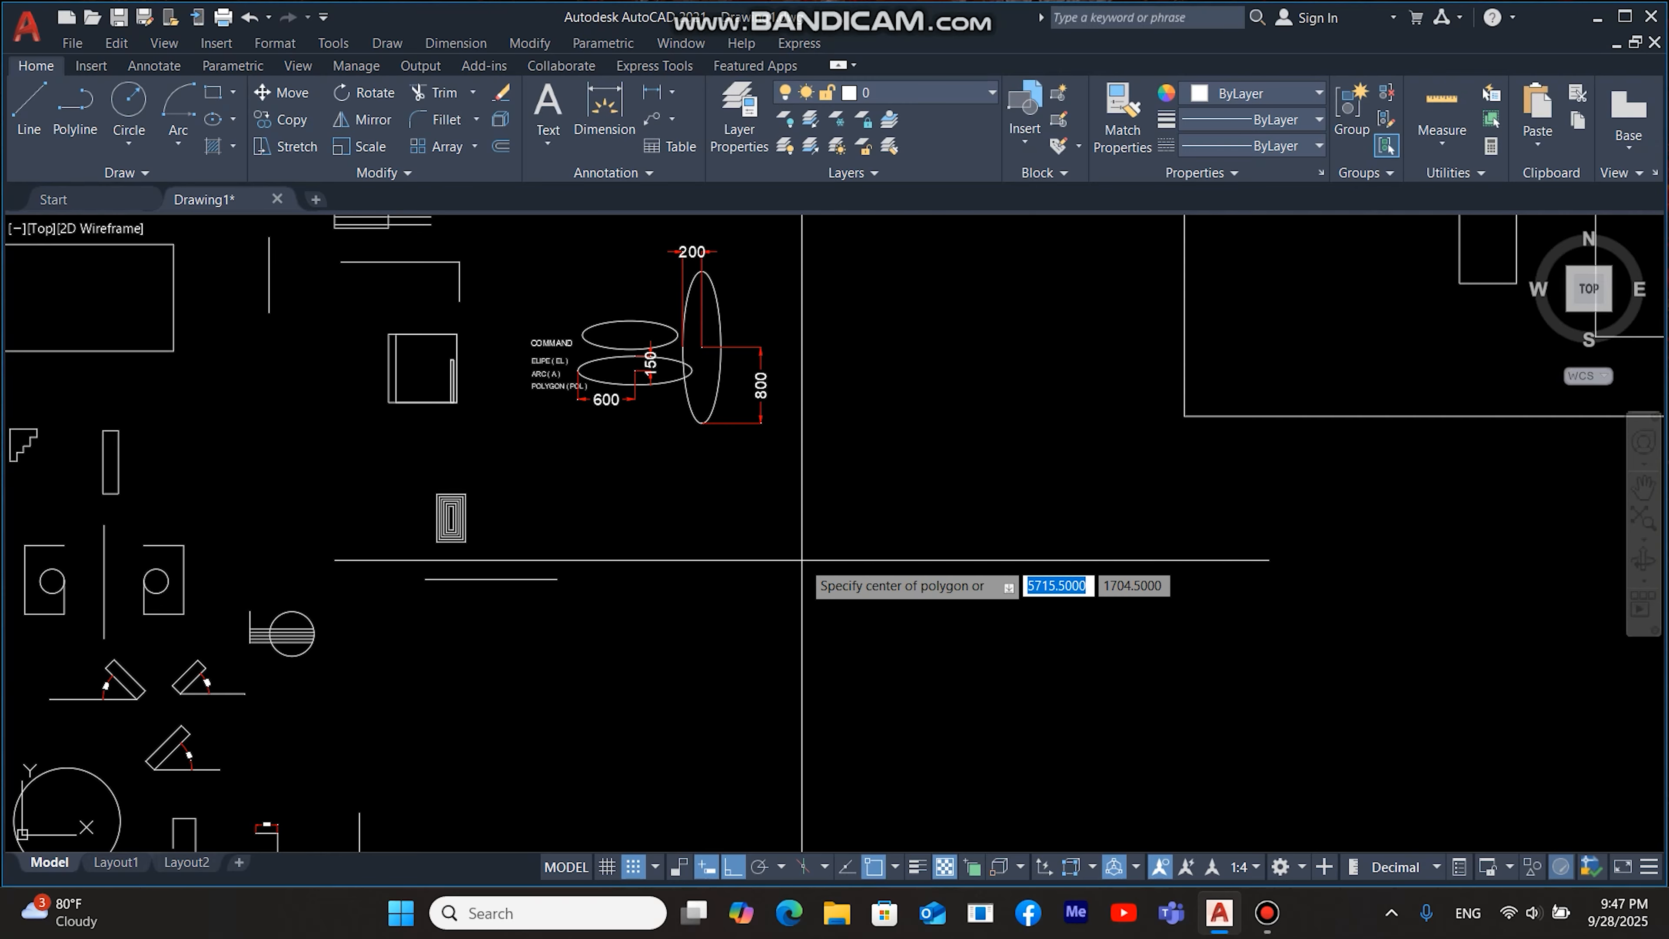
left_click(894, 683)
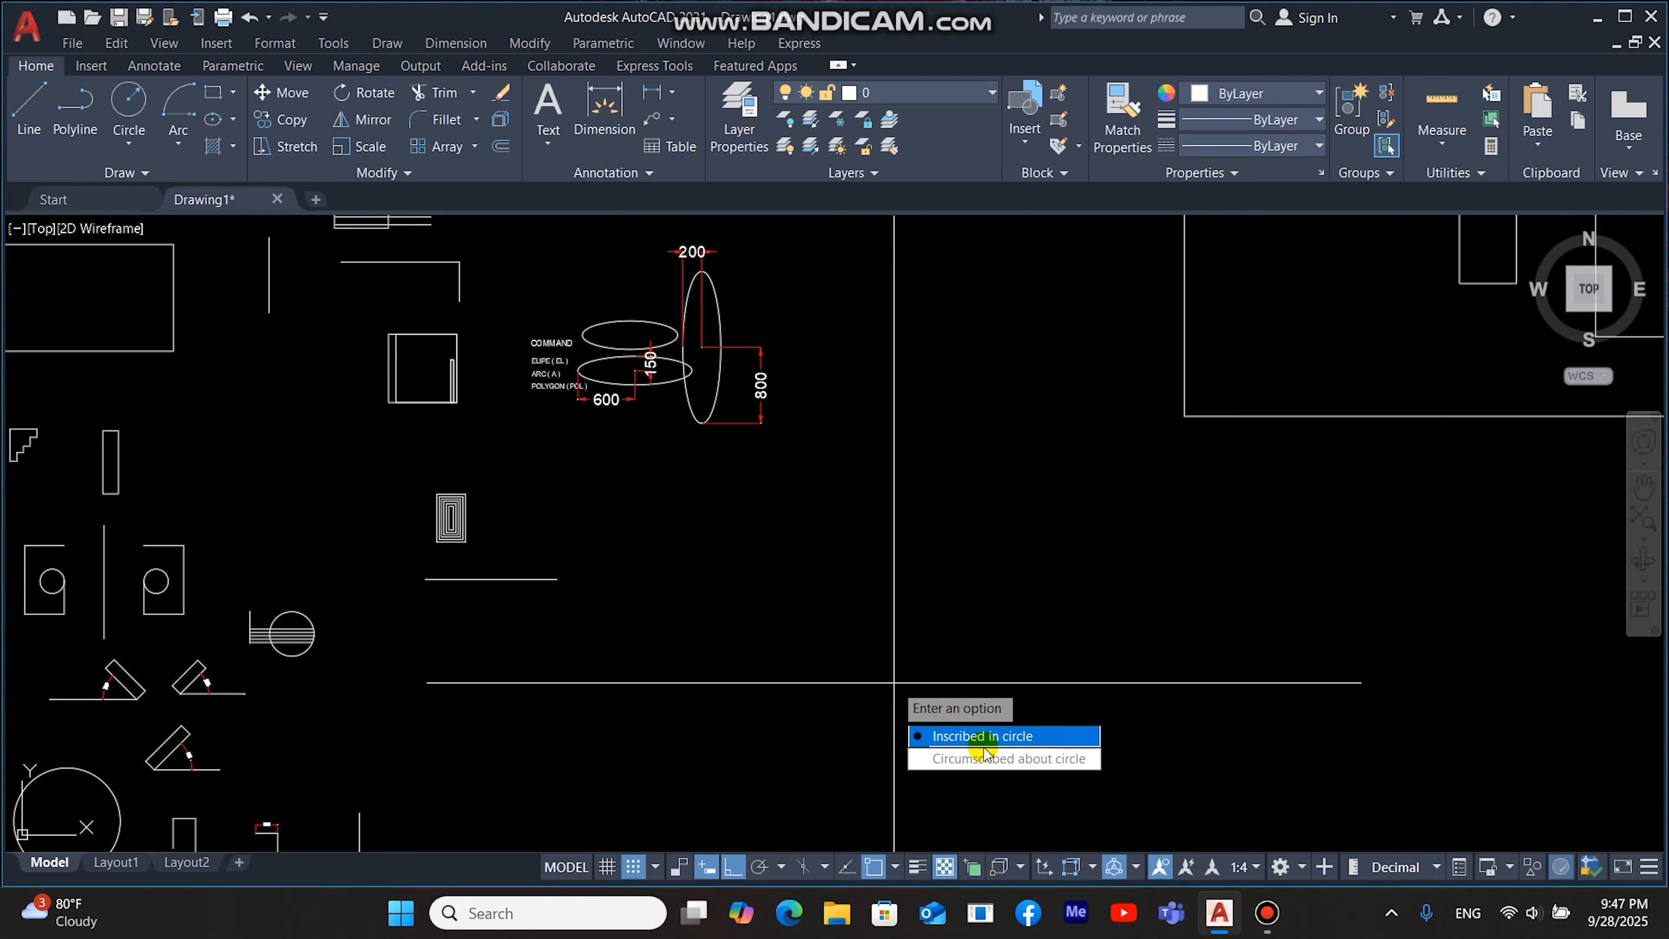
left_click(992, 736)
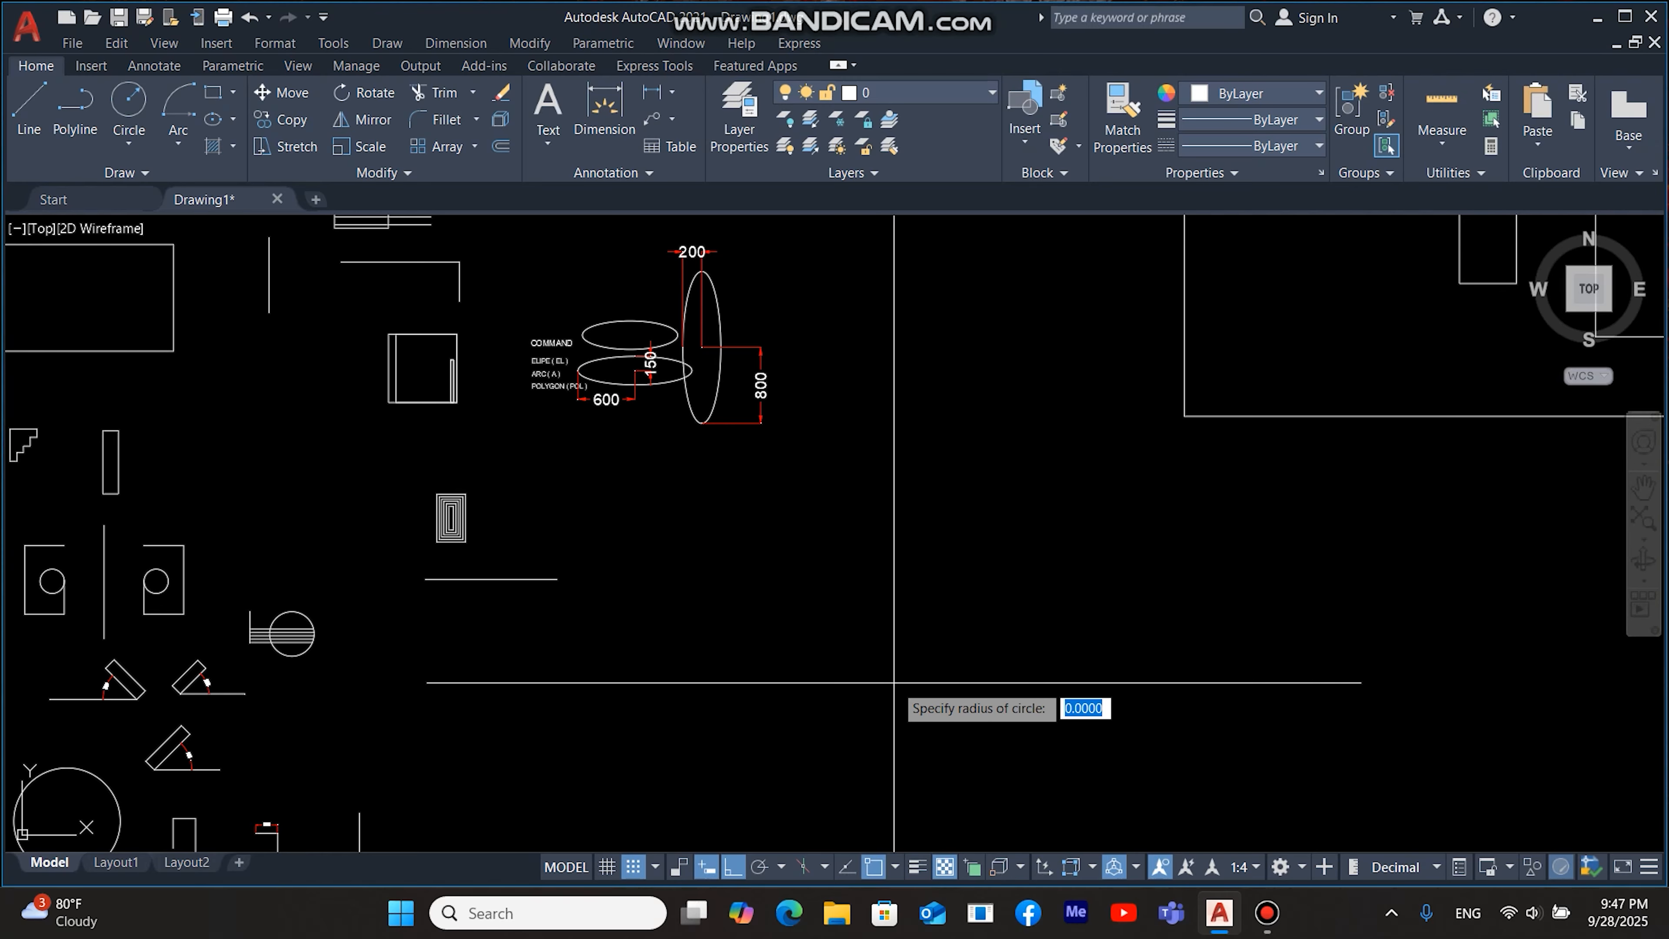
scroll(854, 678, "up", 2)
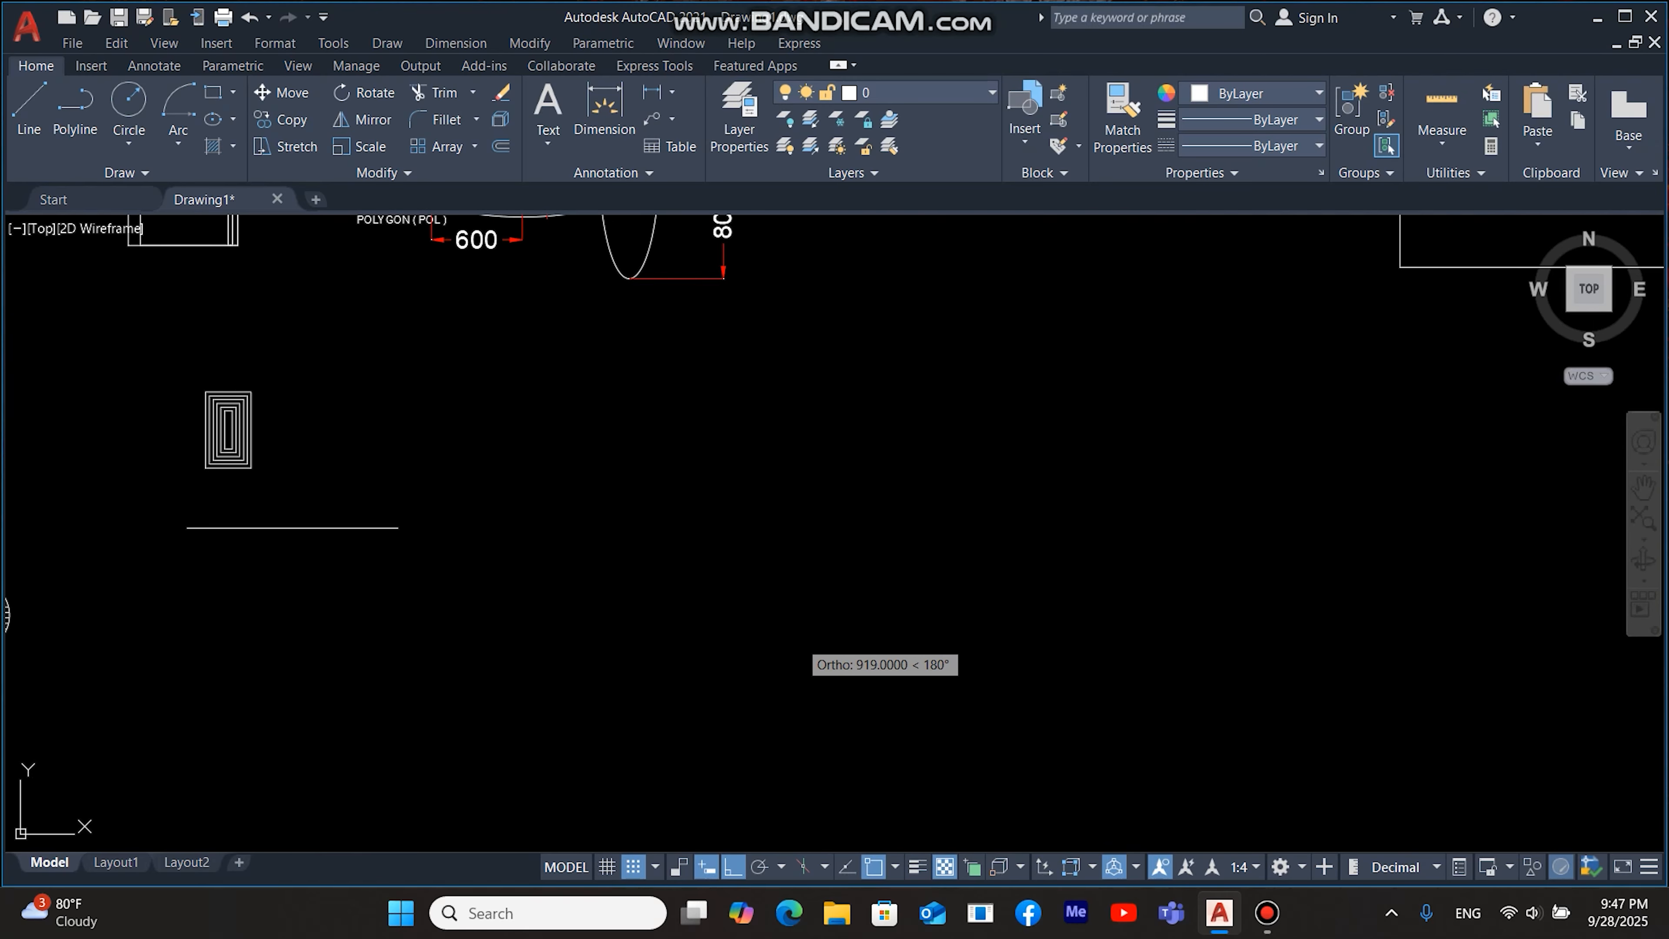
middle_click_drag(799, 635, 794, 496)
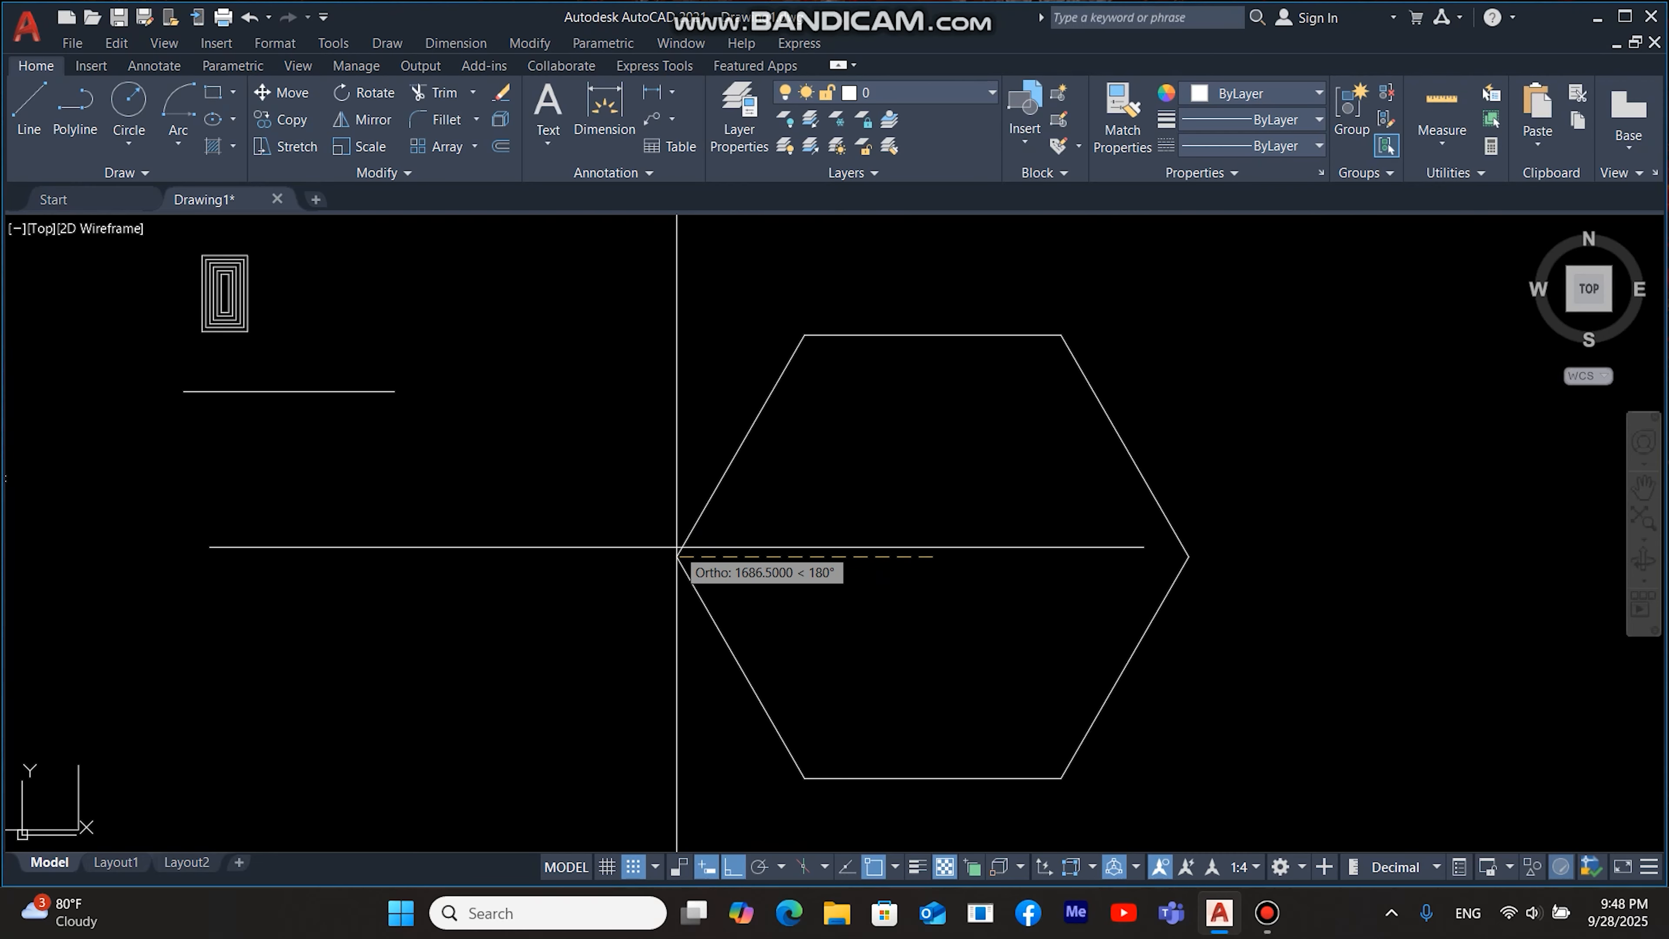
left_click(691, 552)
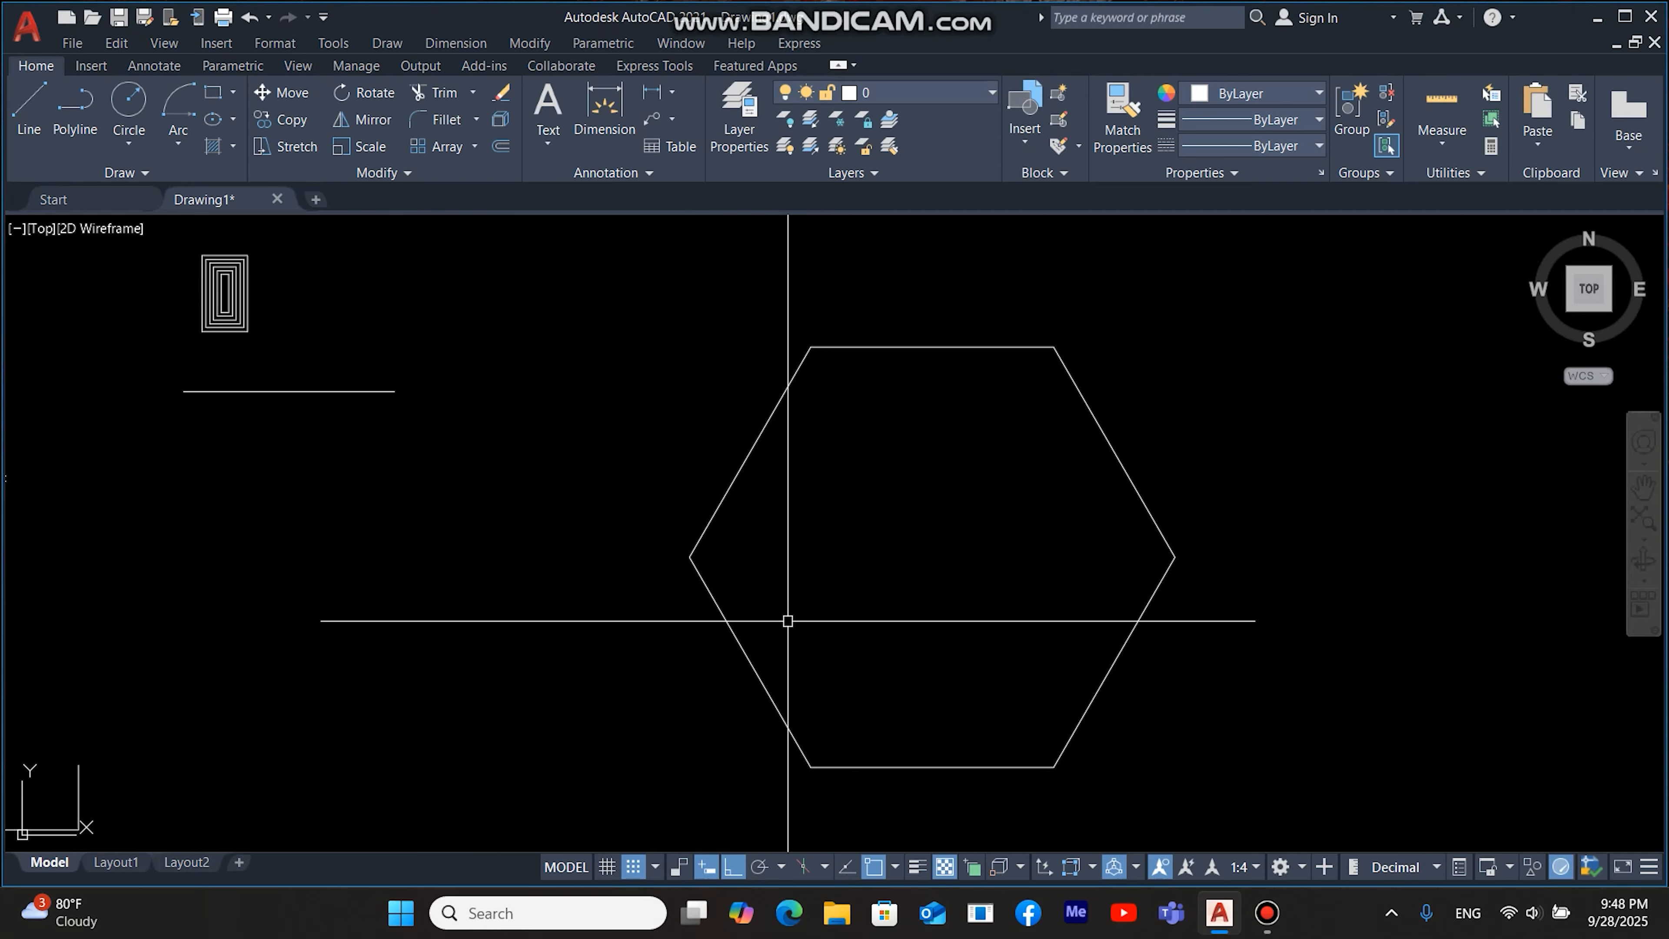
Step: Draw a circle from the hexagon's centre out to its left vertex
key("Return")
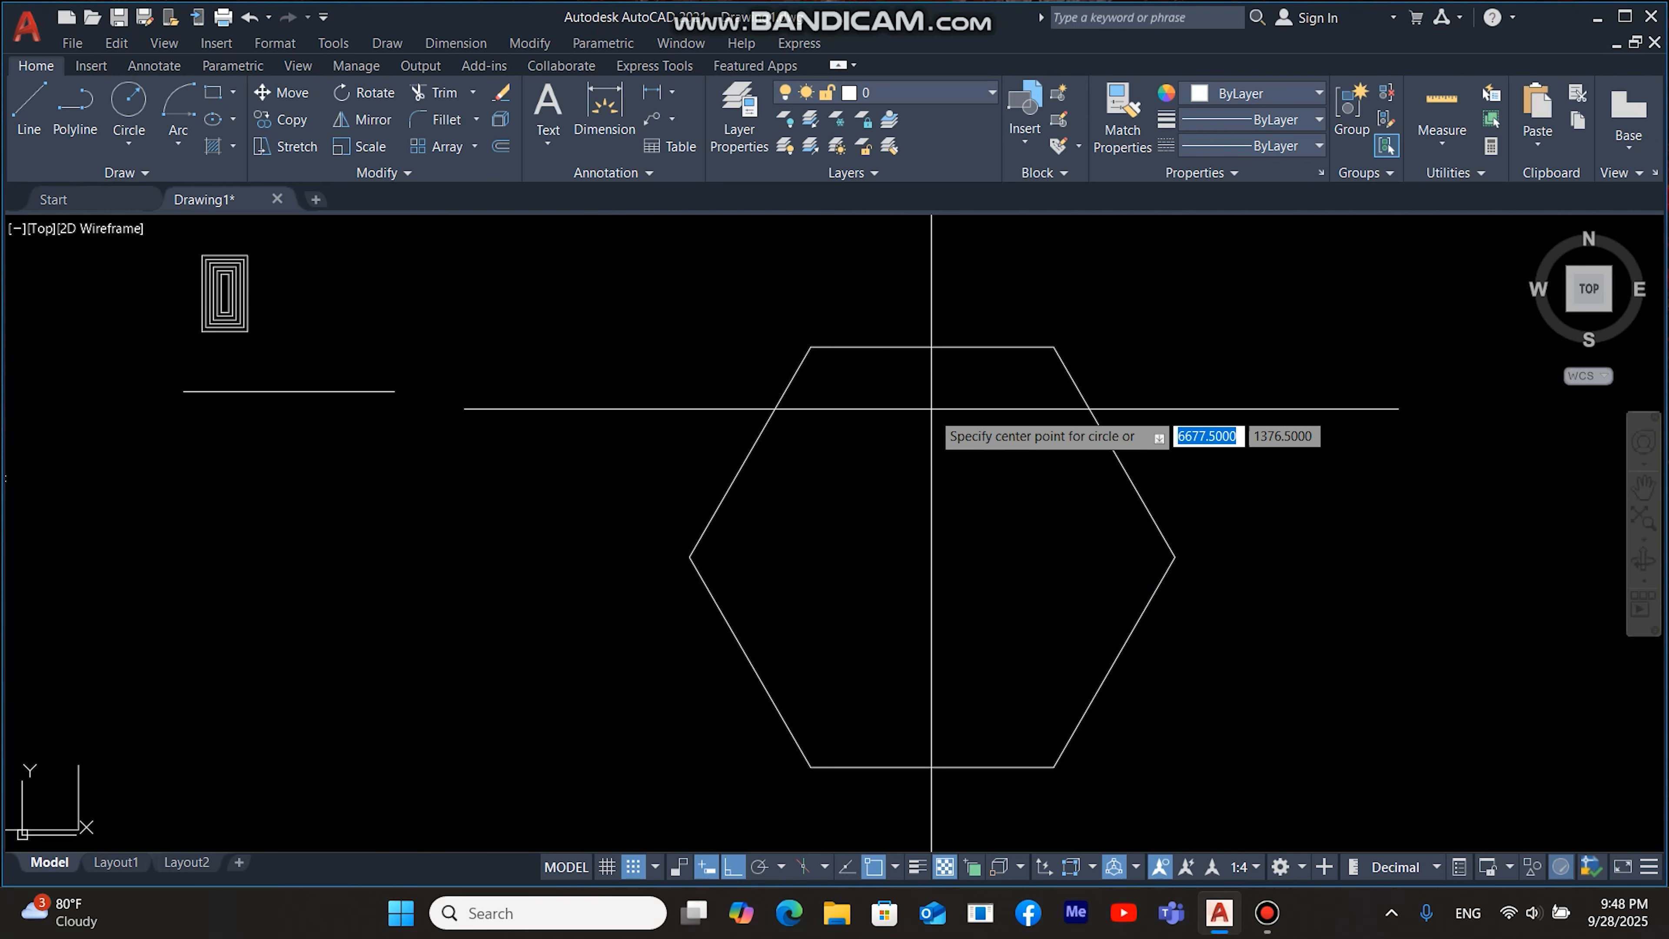
left_click(932, 557)
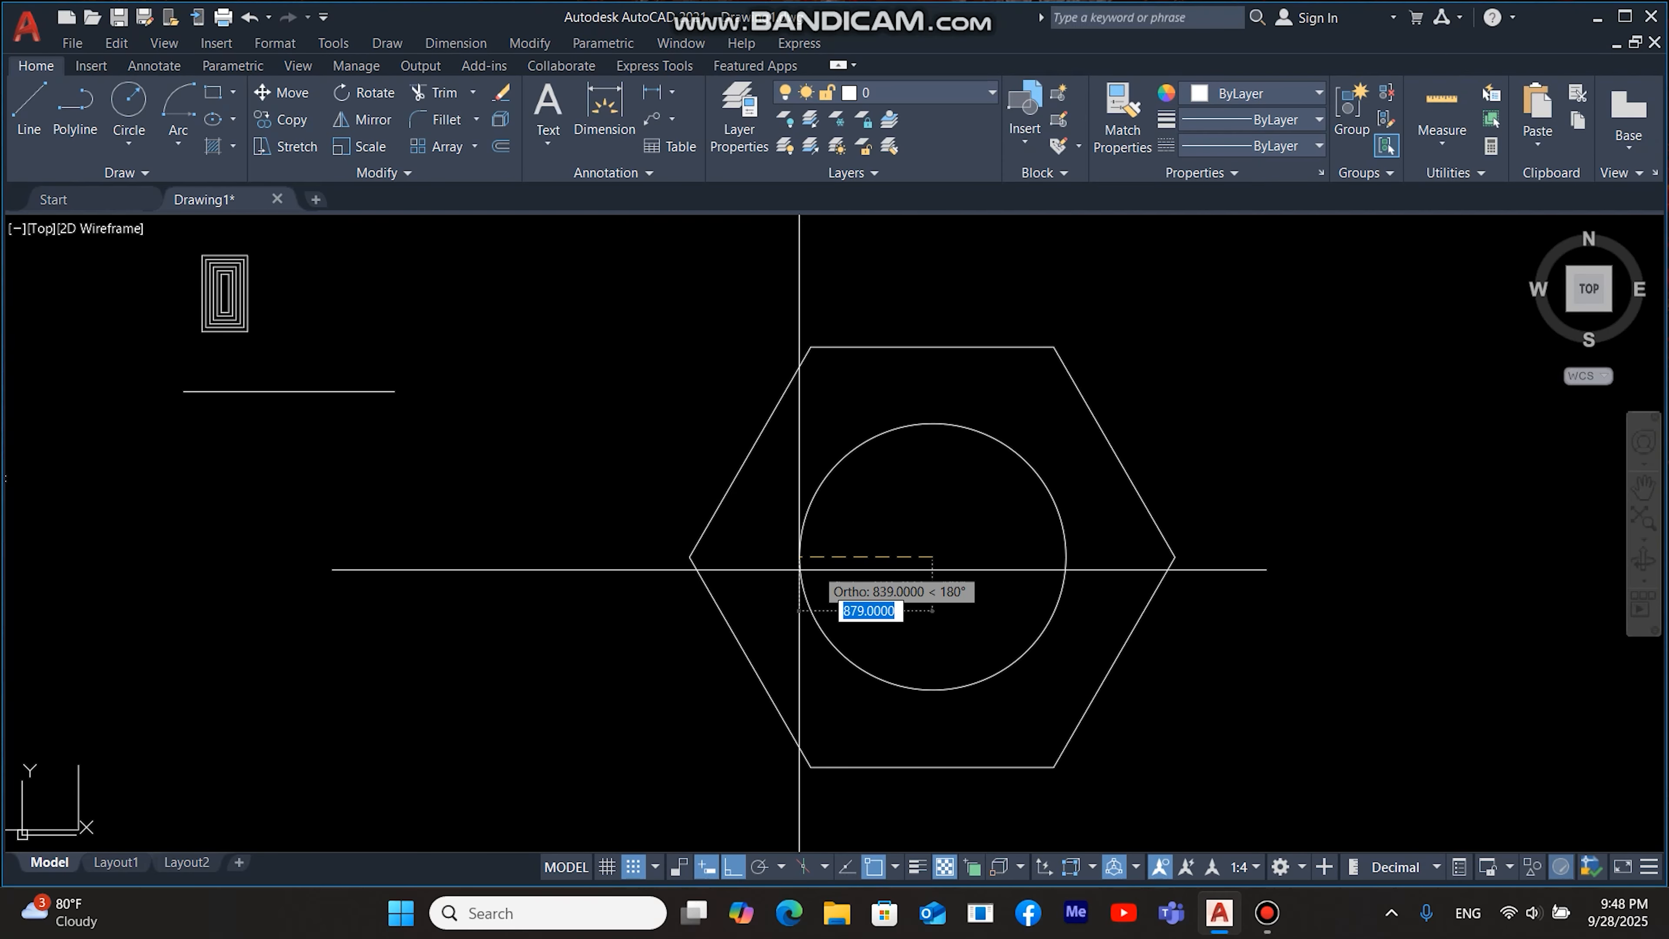
left_click(690, 557)
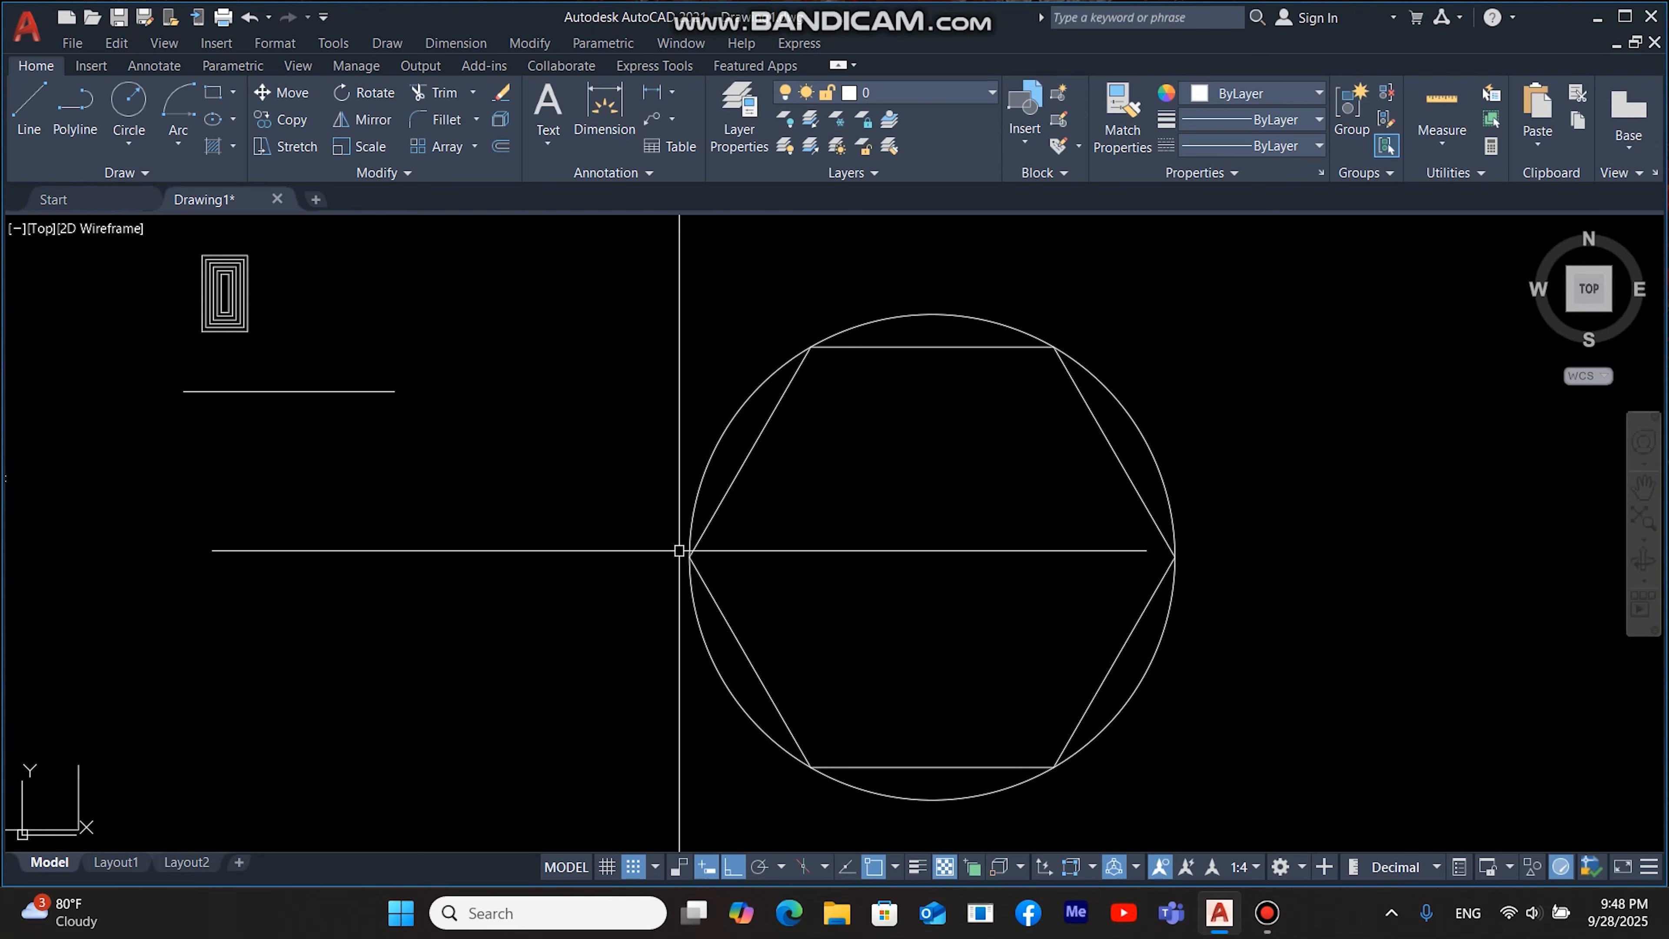
Step: Draw a second 6-sided polygon below the first, using the Circumscribed about circle option
scroll(857, 578, "down", 4)
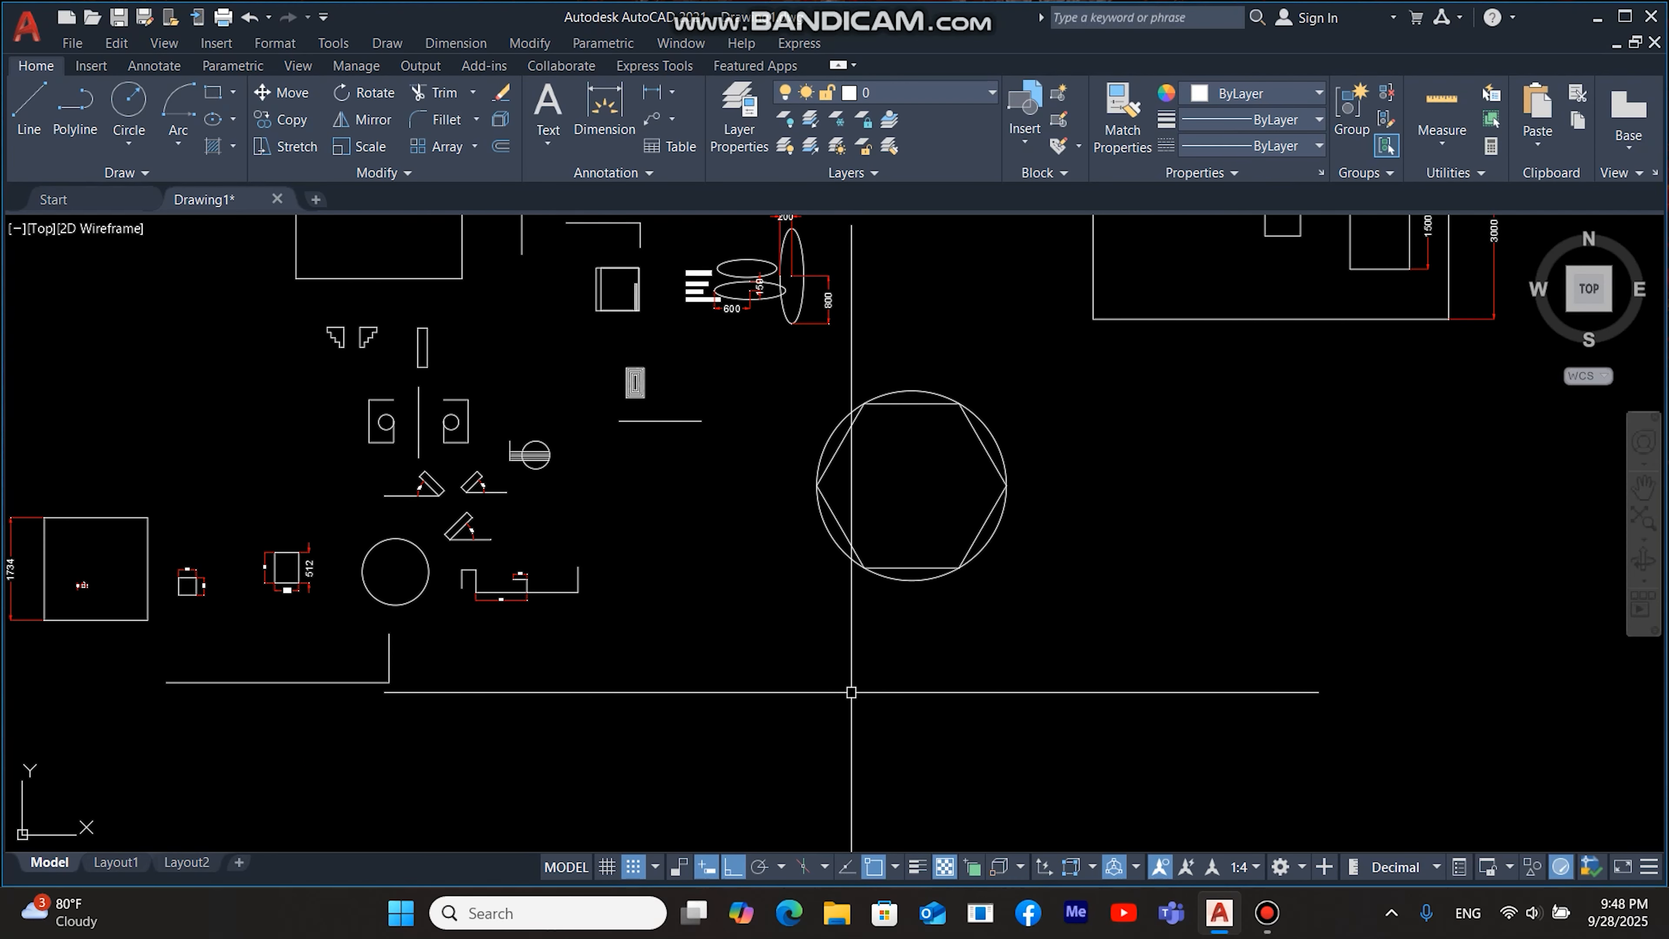
middle_click_drag(809, 706, 841, 648)
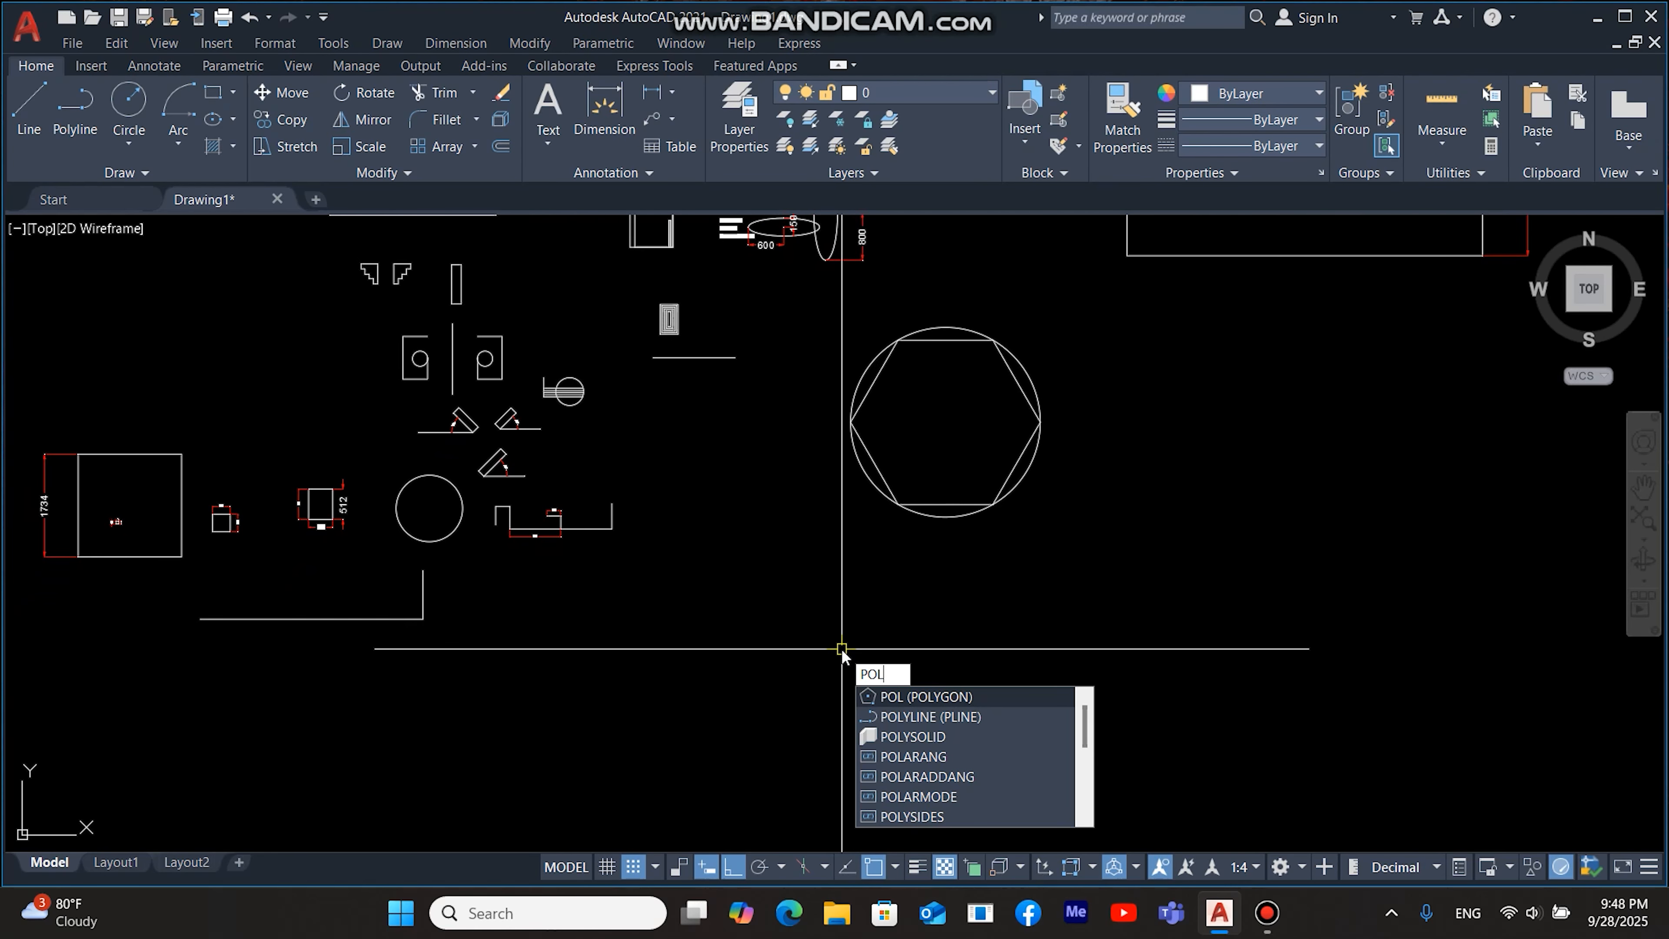
key("Return")
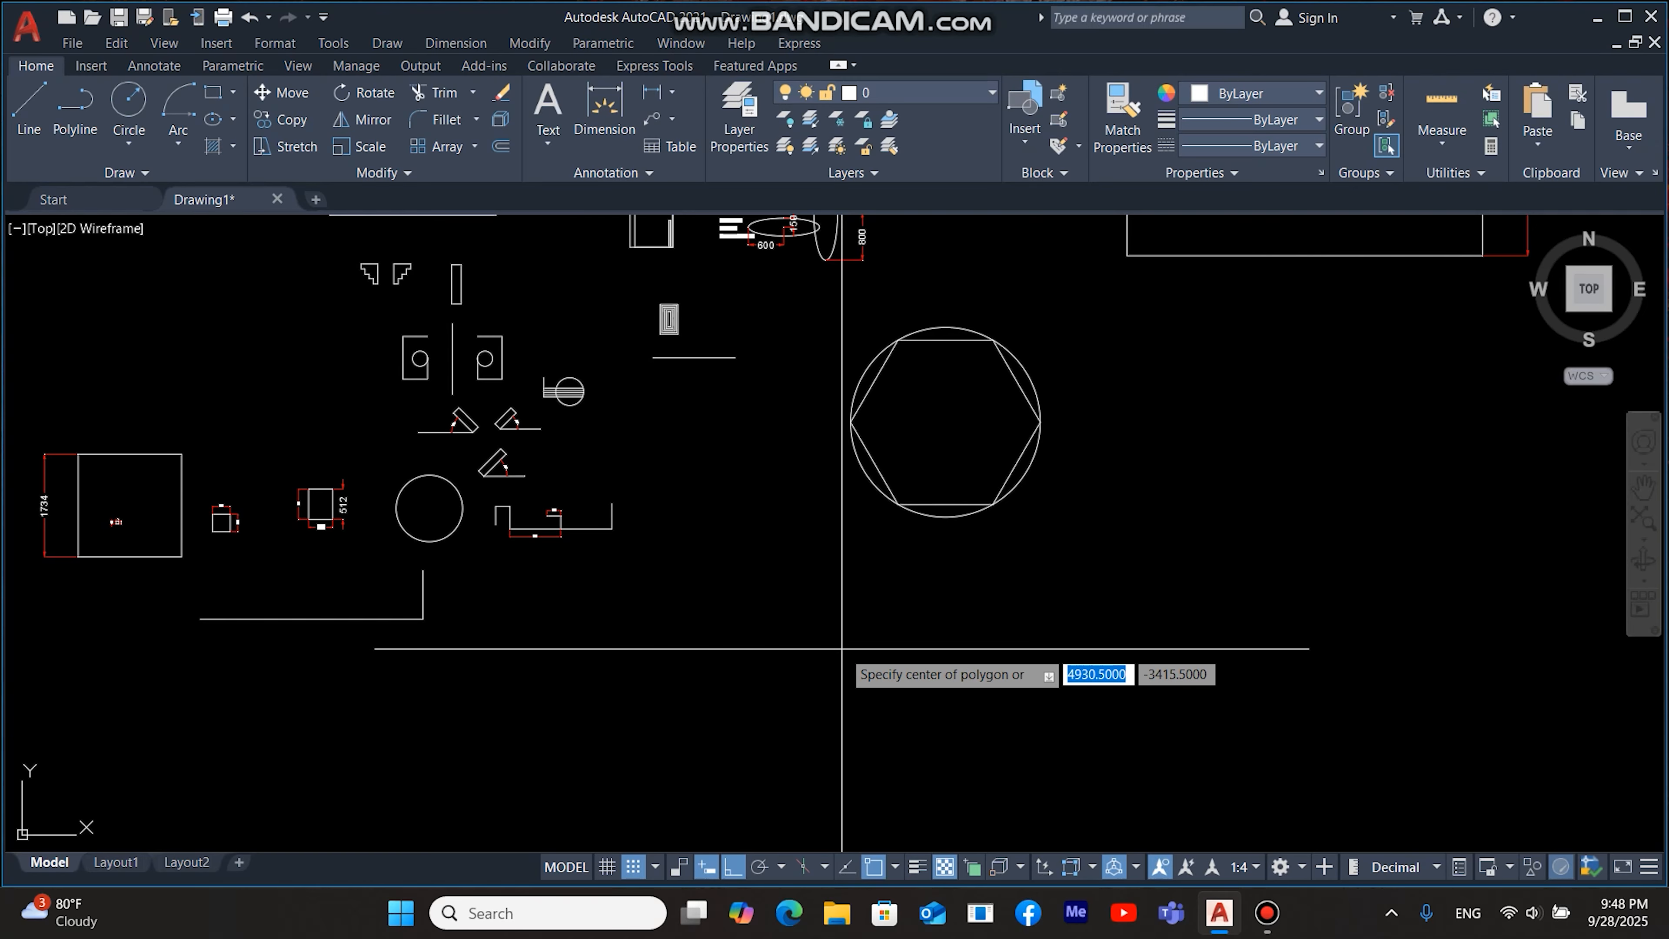
left_click(945, 738)
left_click(997, 816)
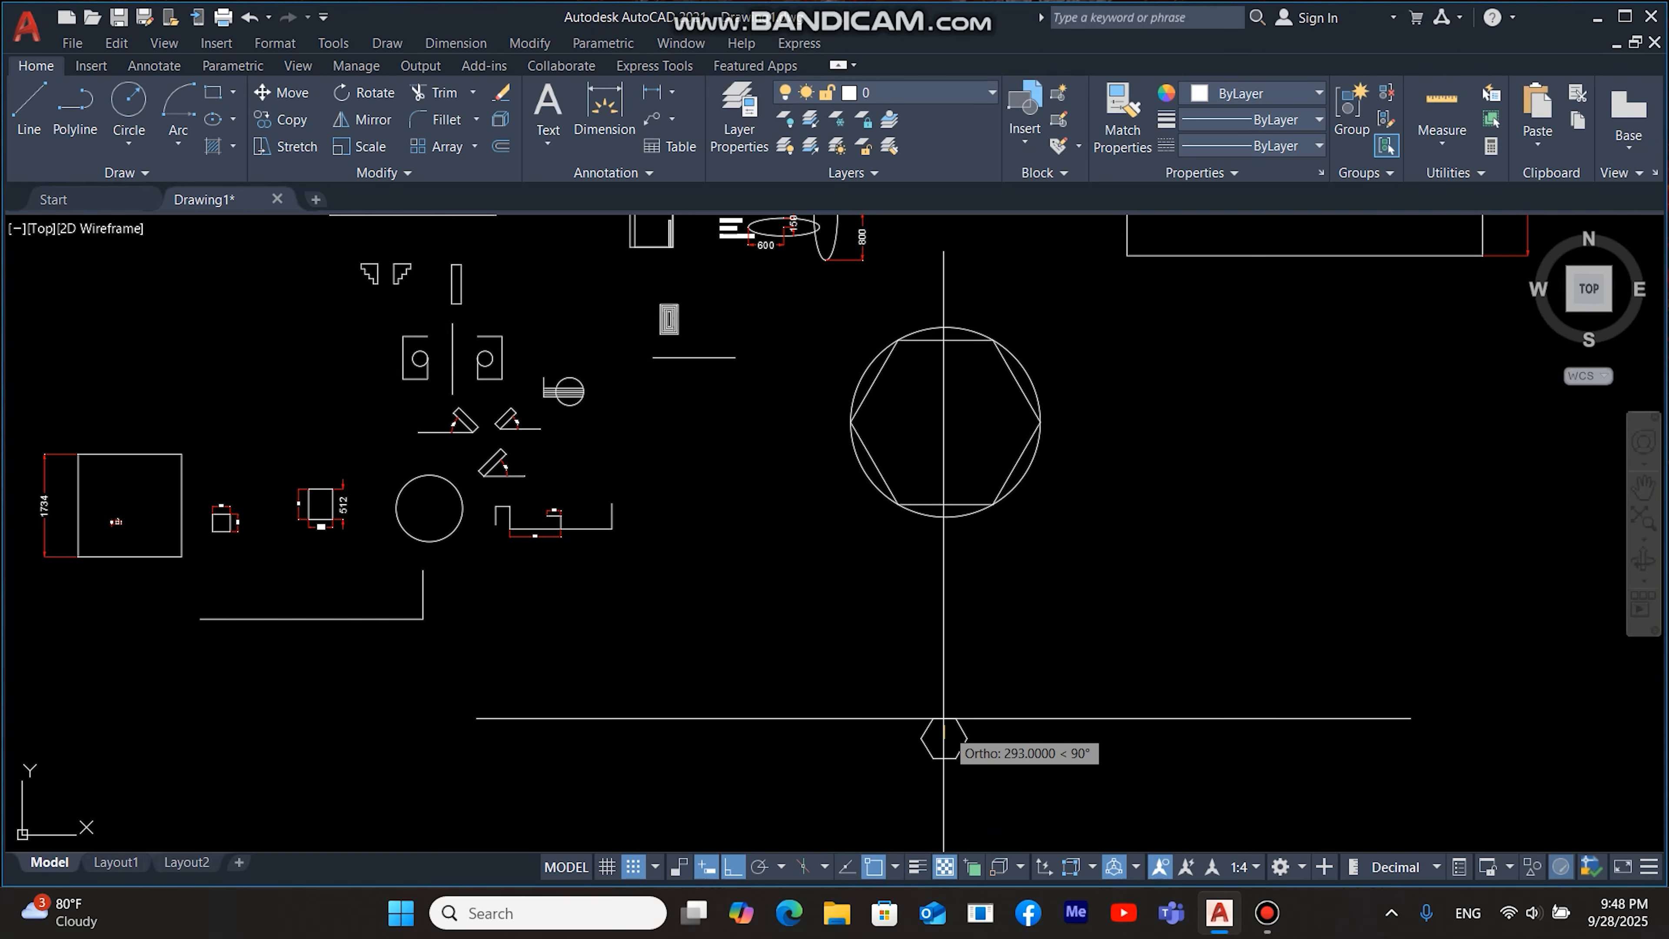
left_click(945, 636)
Step: Draw a circle from the lower hexagon's centre out to the midpoint of its top edge
key("Return")
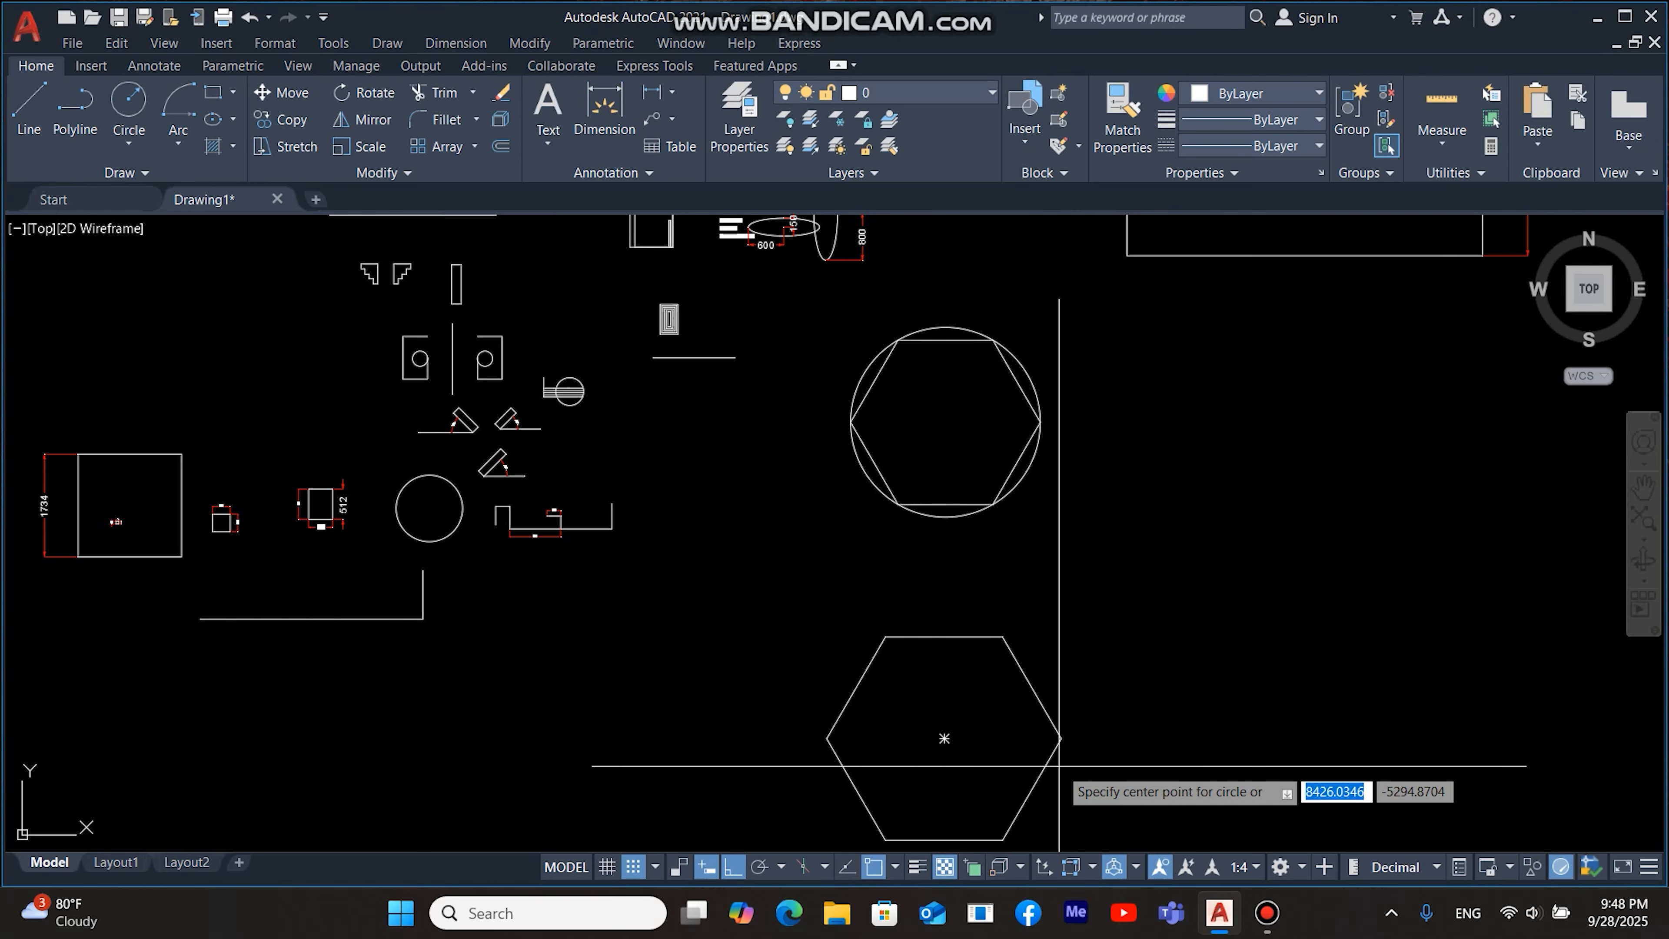
left_click(945, 738)
left_click(945, 638)
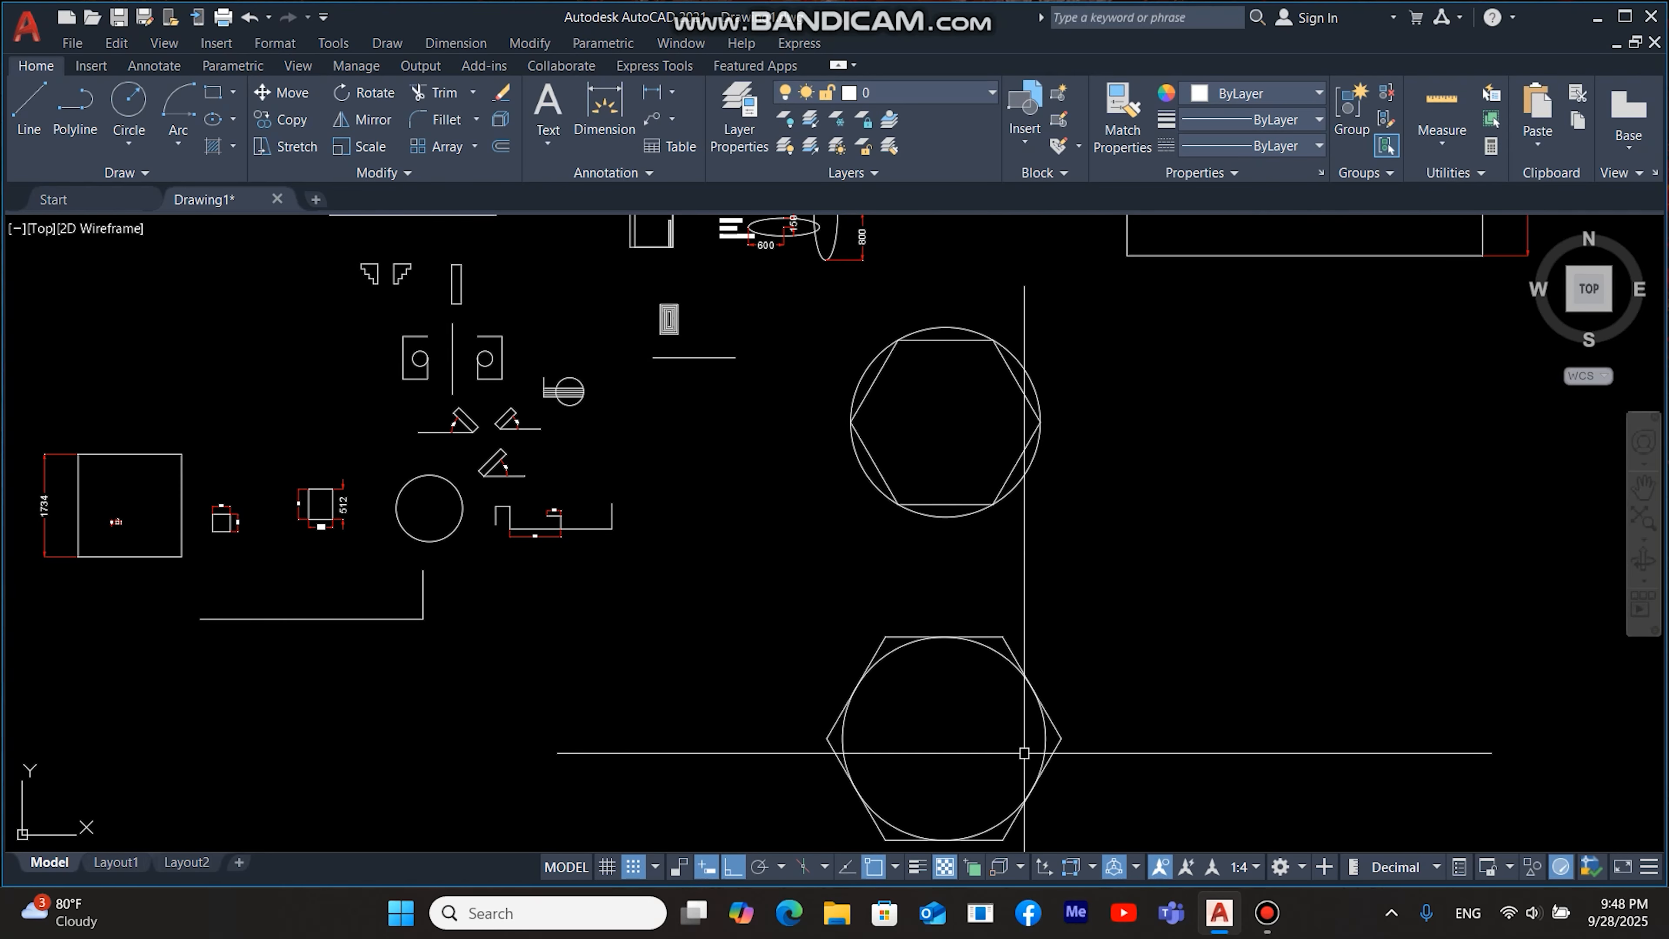
Step: Draw an 8-sided polygon beside the lower hexagon, inscribed in a circle of radius 3000
middle_click_drag(1024, 753, 957, 710)
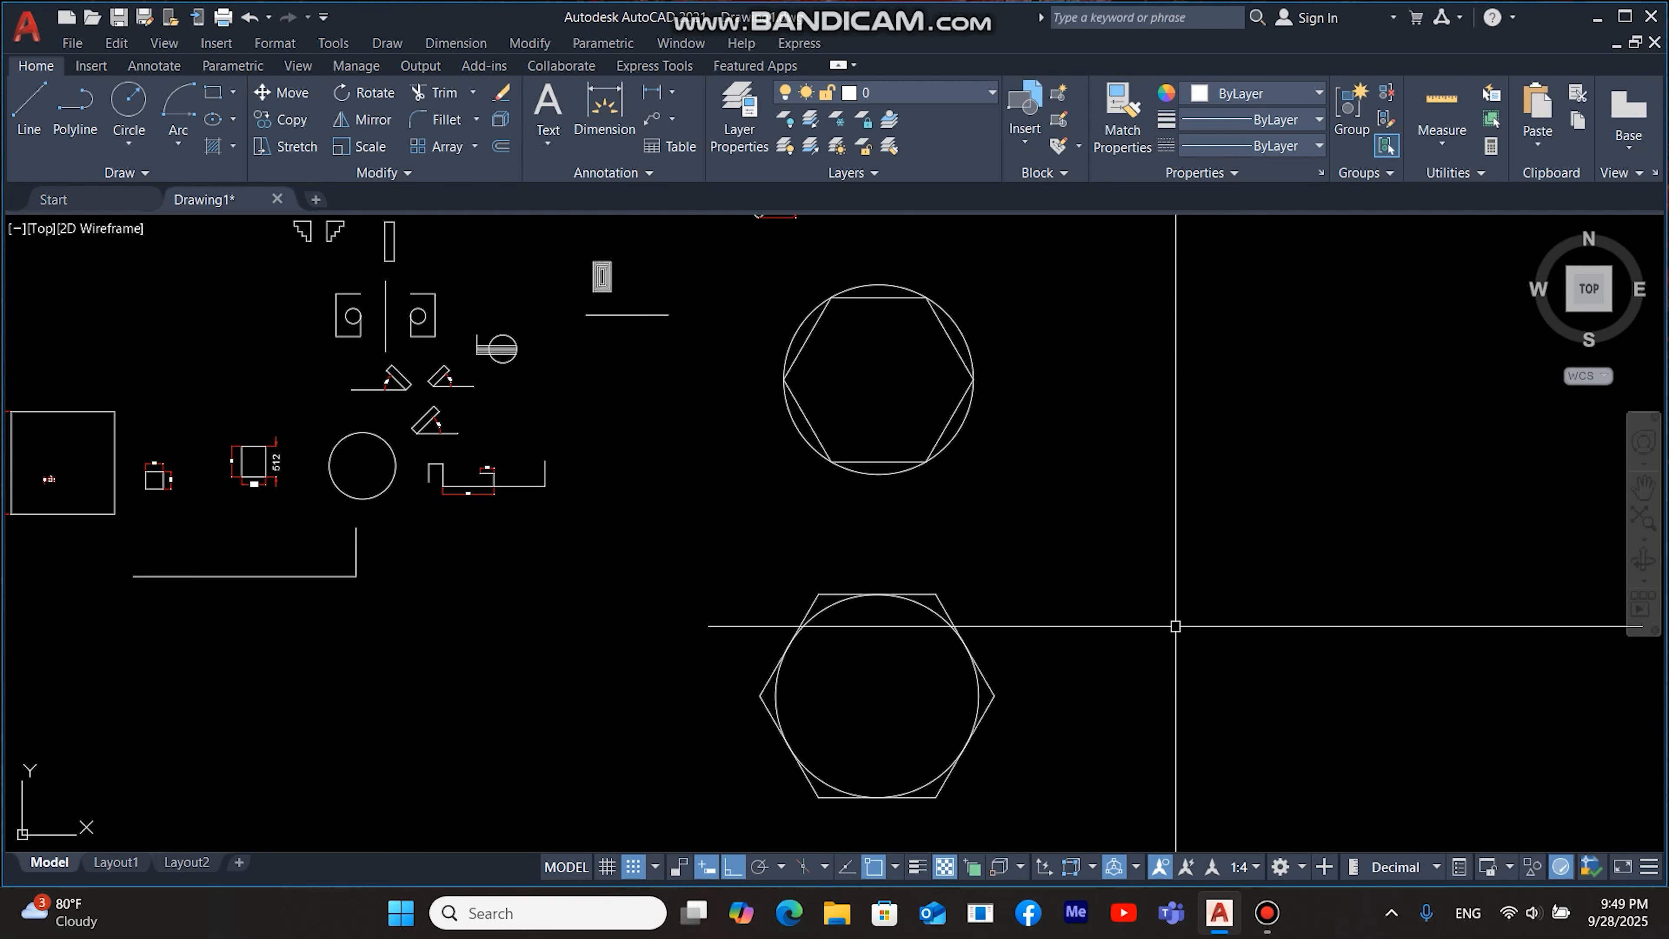
type("O")
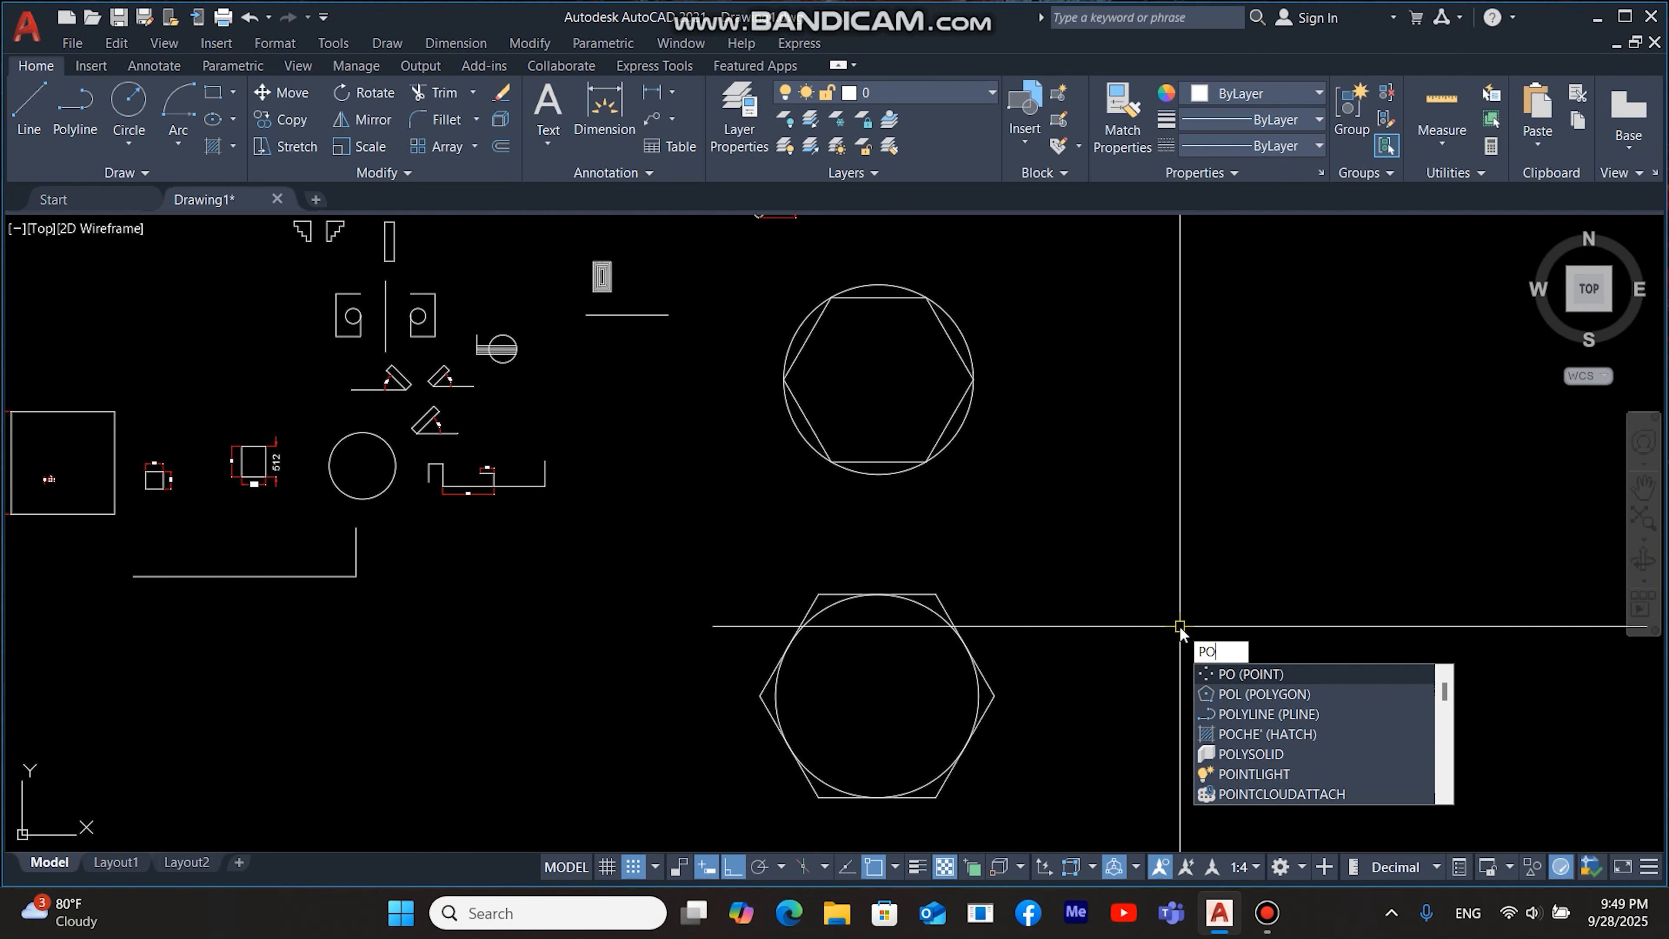
type("L")
key("Return")
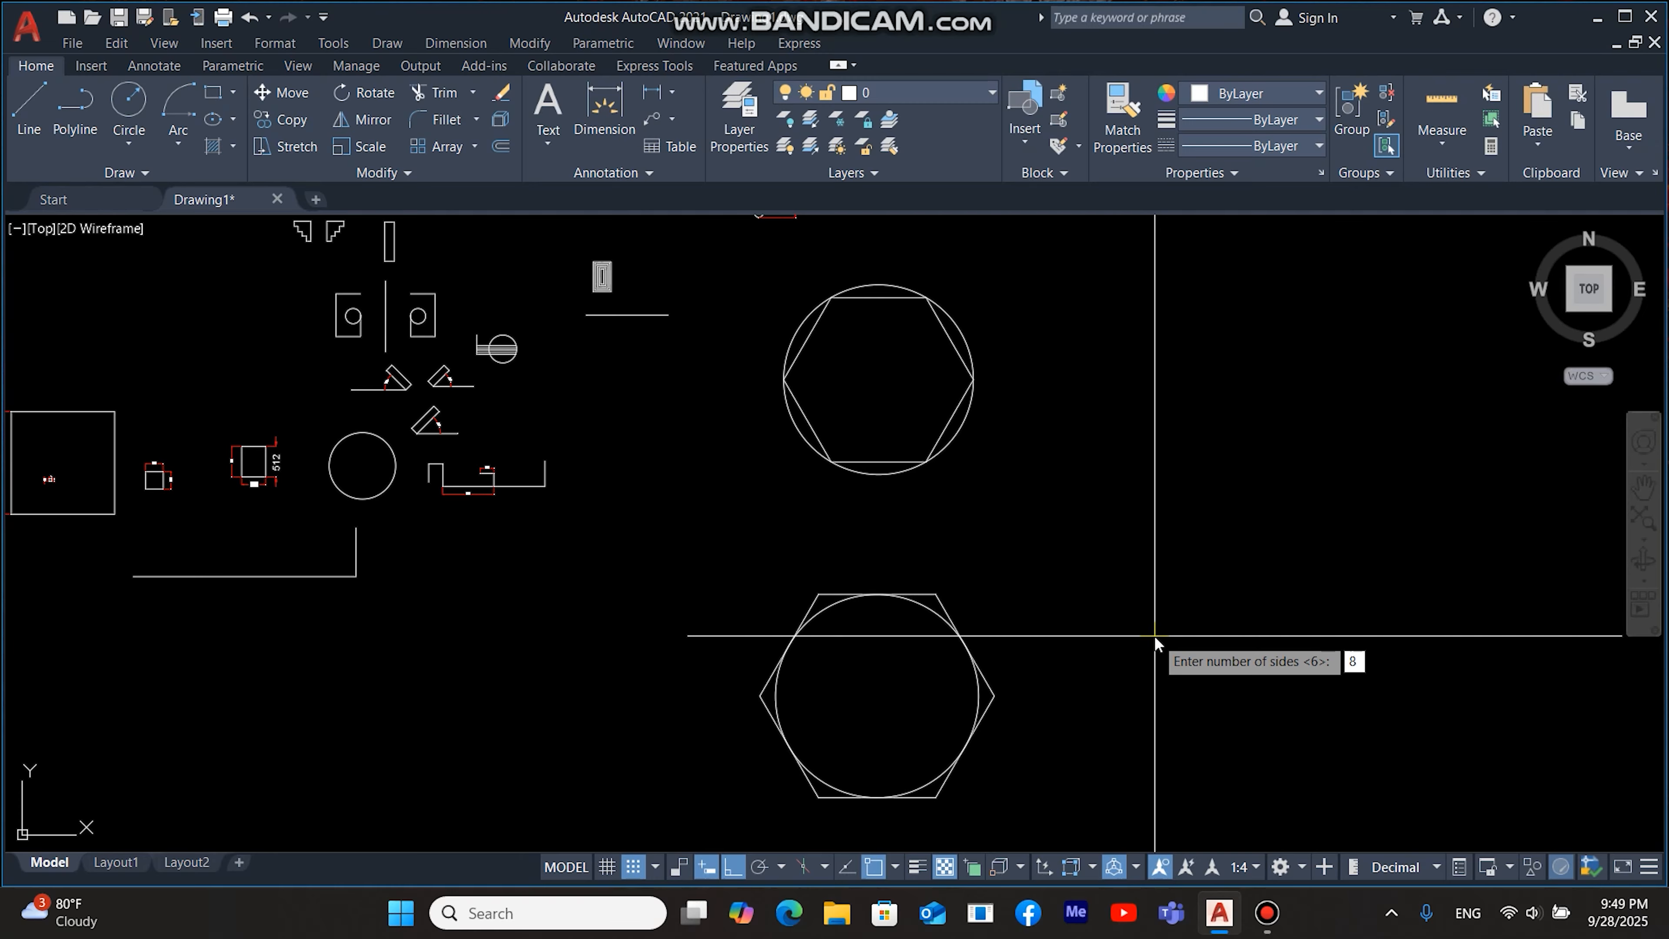
key("Return")
left_click(1154, 635)
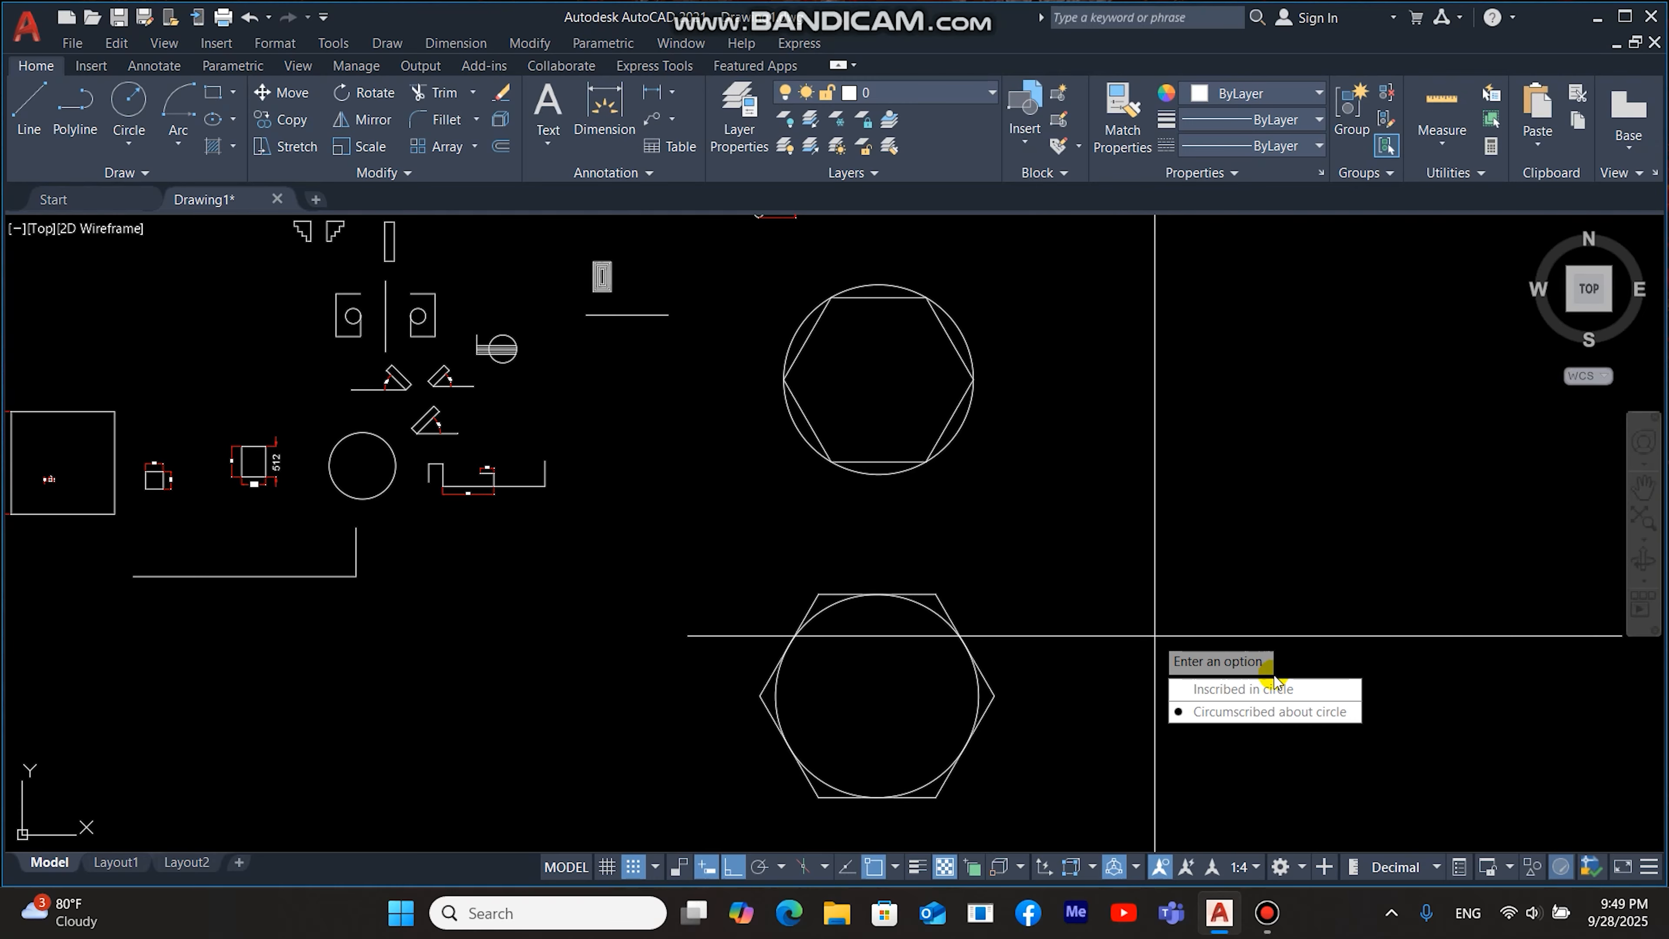
left_click(1234, 689)
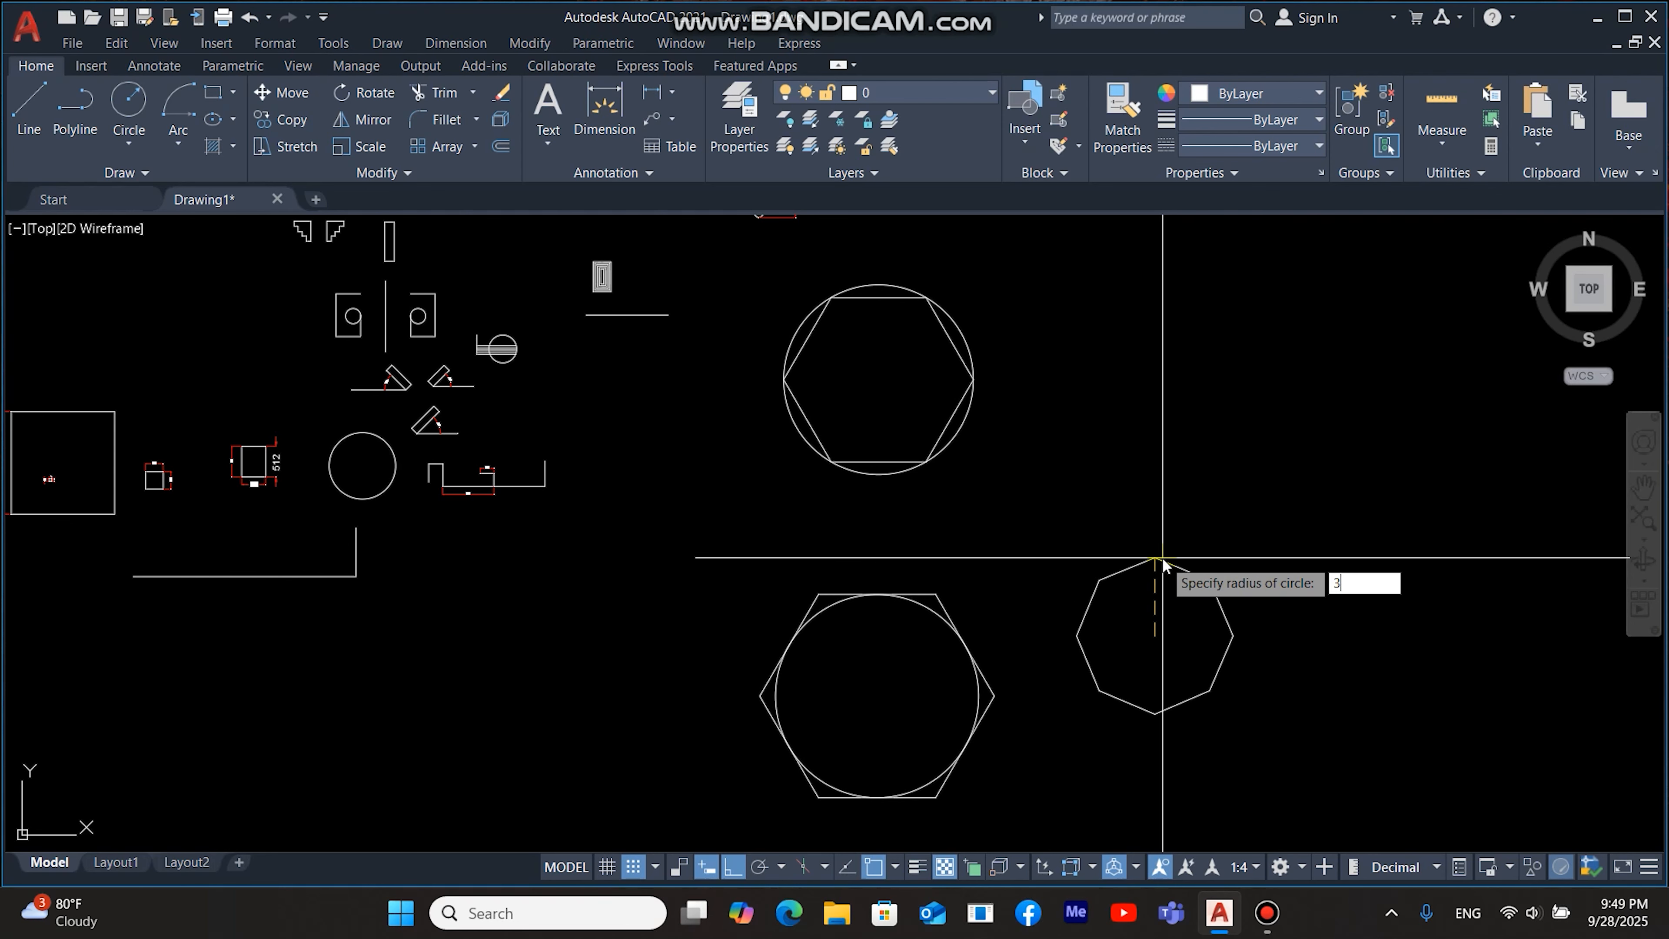
type("3000")
key("Return")
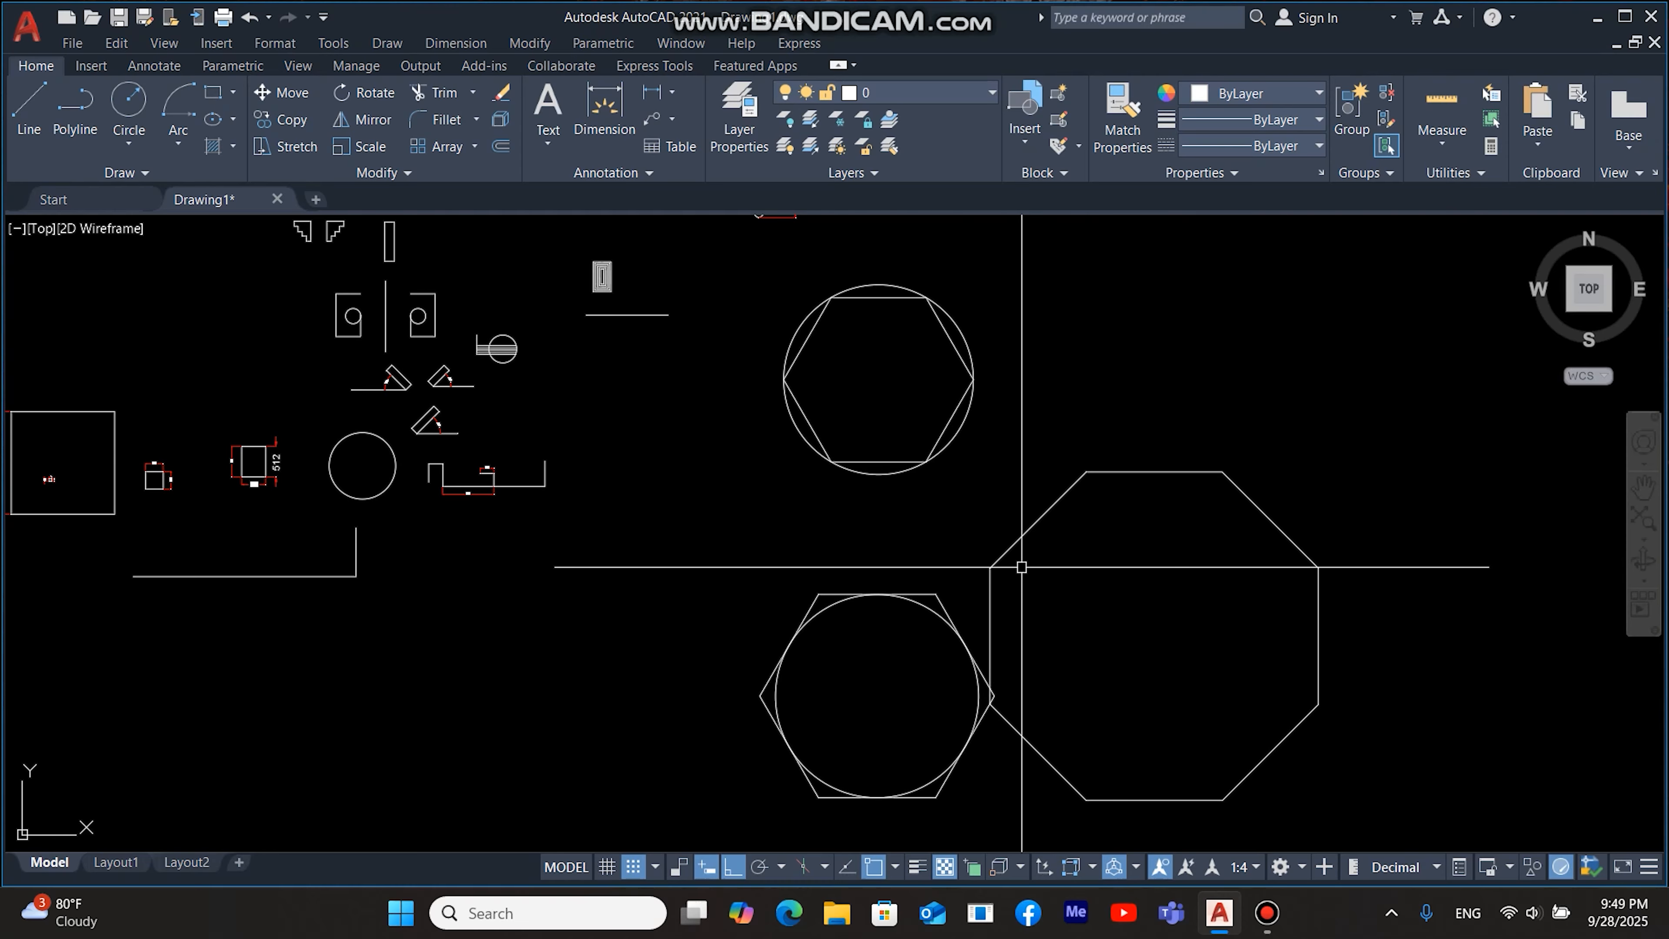
Step: Draw a circle from the inscribed octagon's centre out to its upper-left vertex
middle_click_drag(1094, 508, 1149, 476)
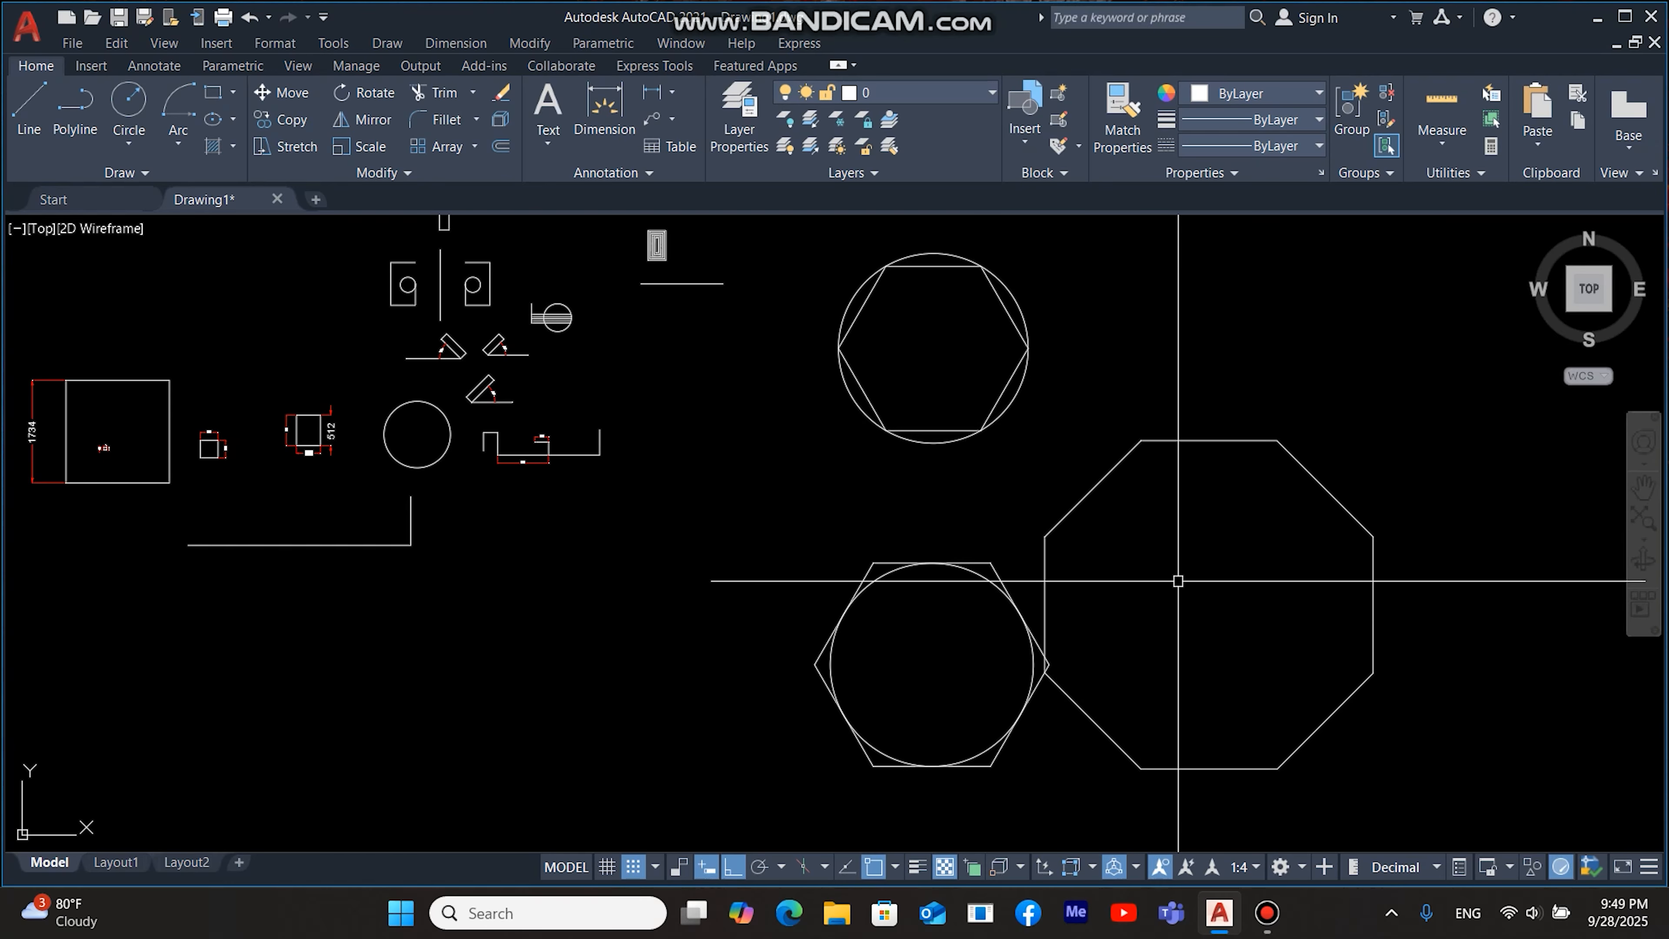
key("Return")
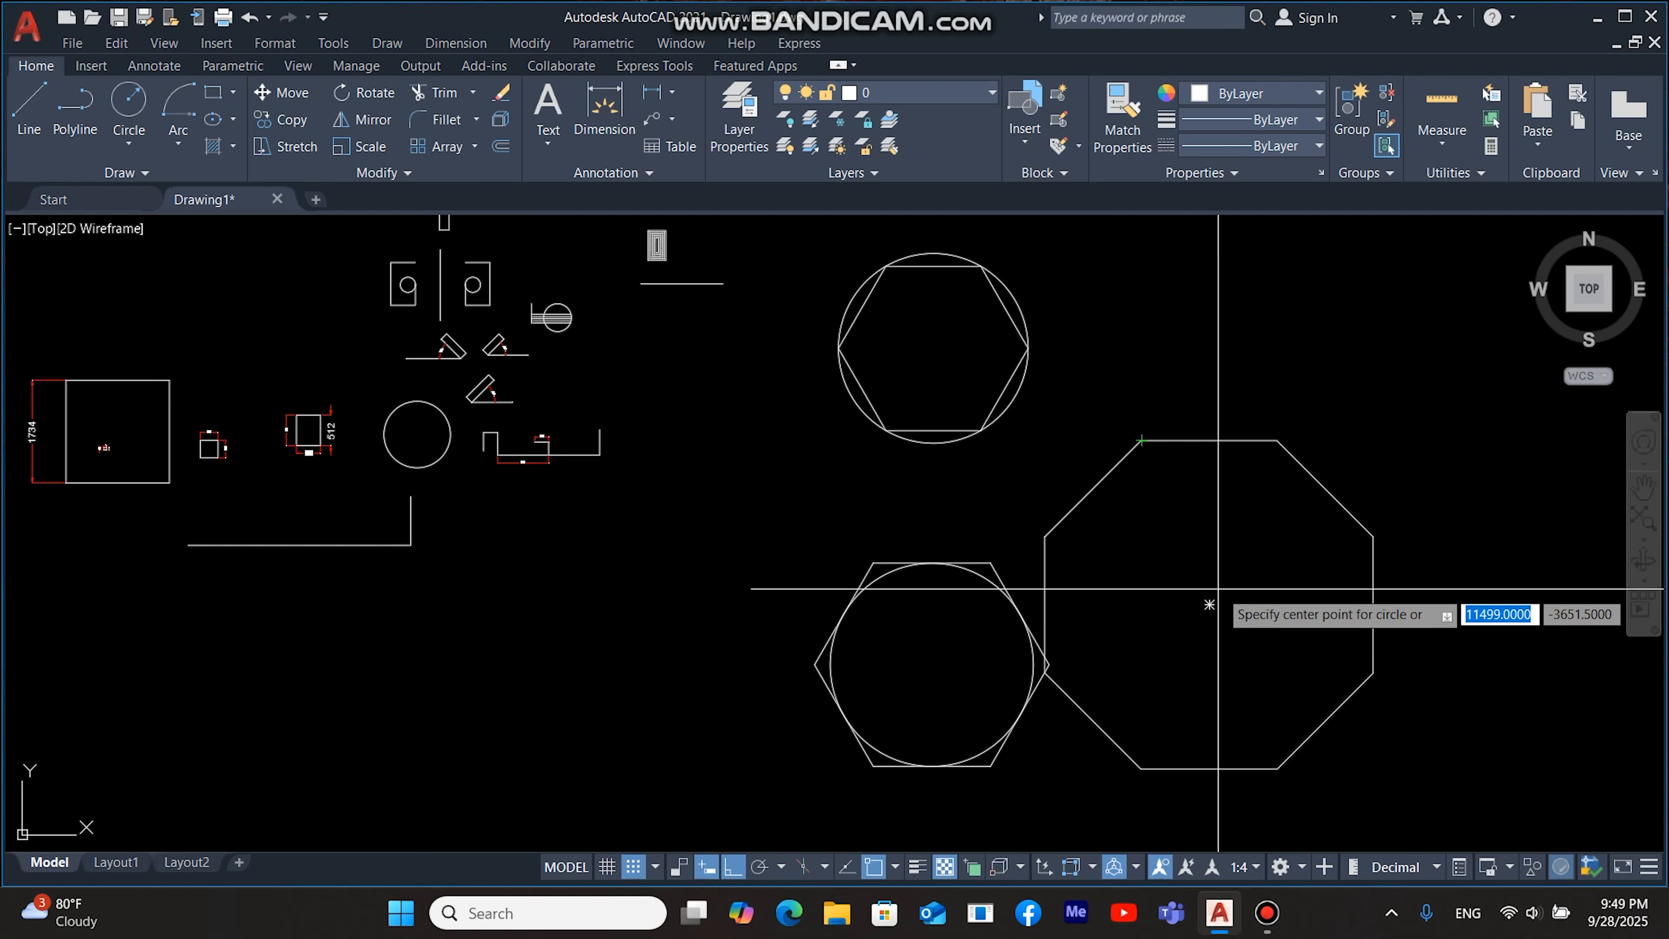
left_click(1210, 604)
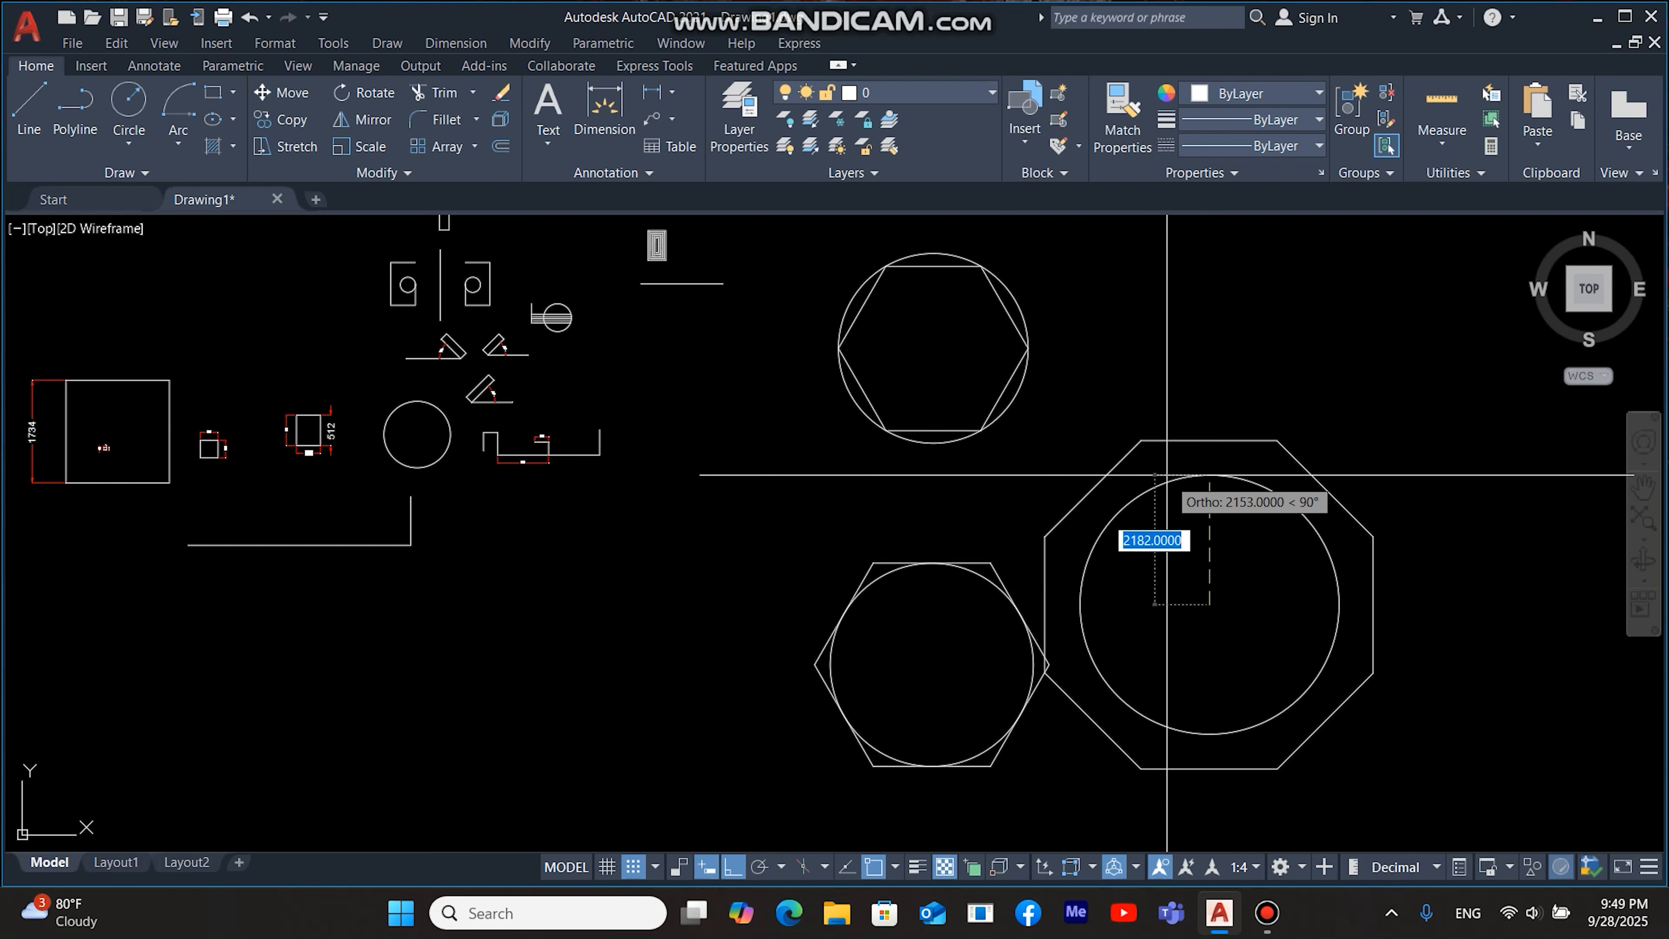
left_click(1142, 439)
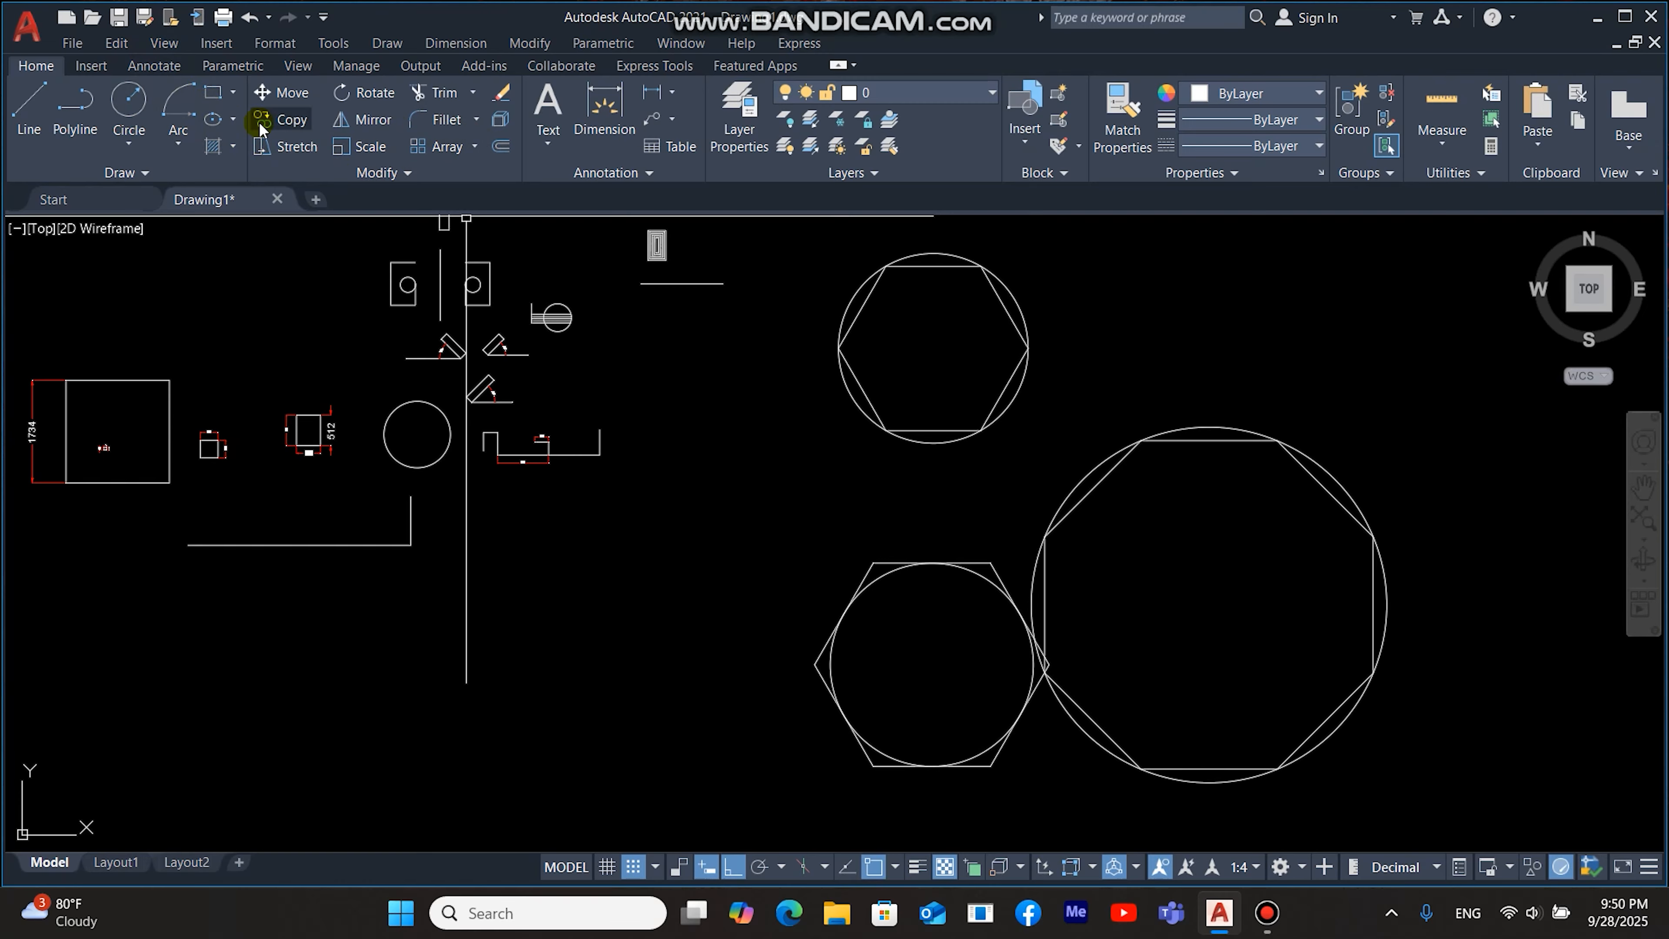
Step: Add an aligned dimension from the inscribed octagon's upper-left vertex to its centre, placing it outside the circle at the upper right
left_click(672, 93)
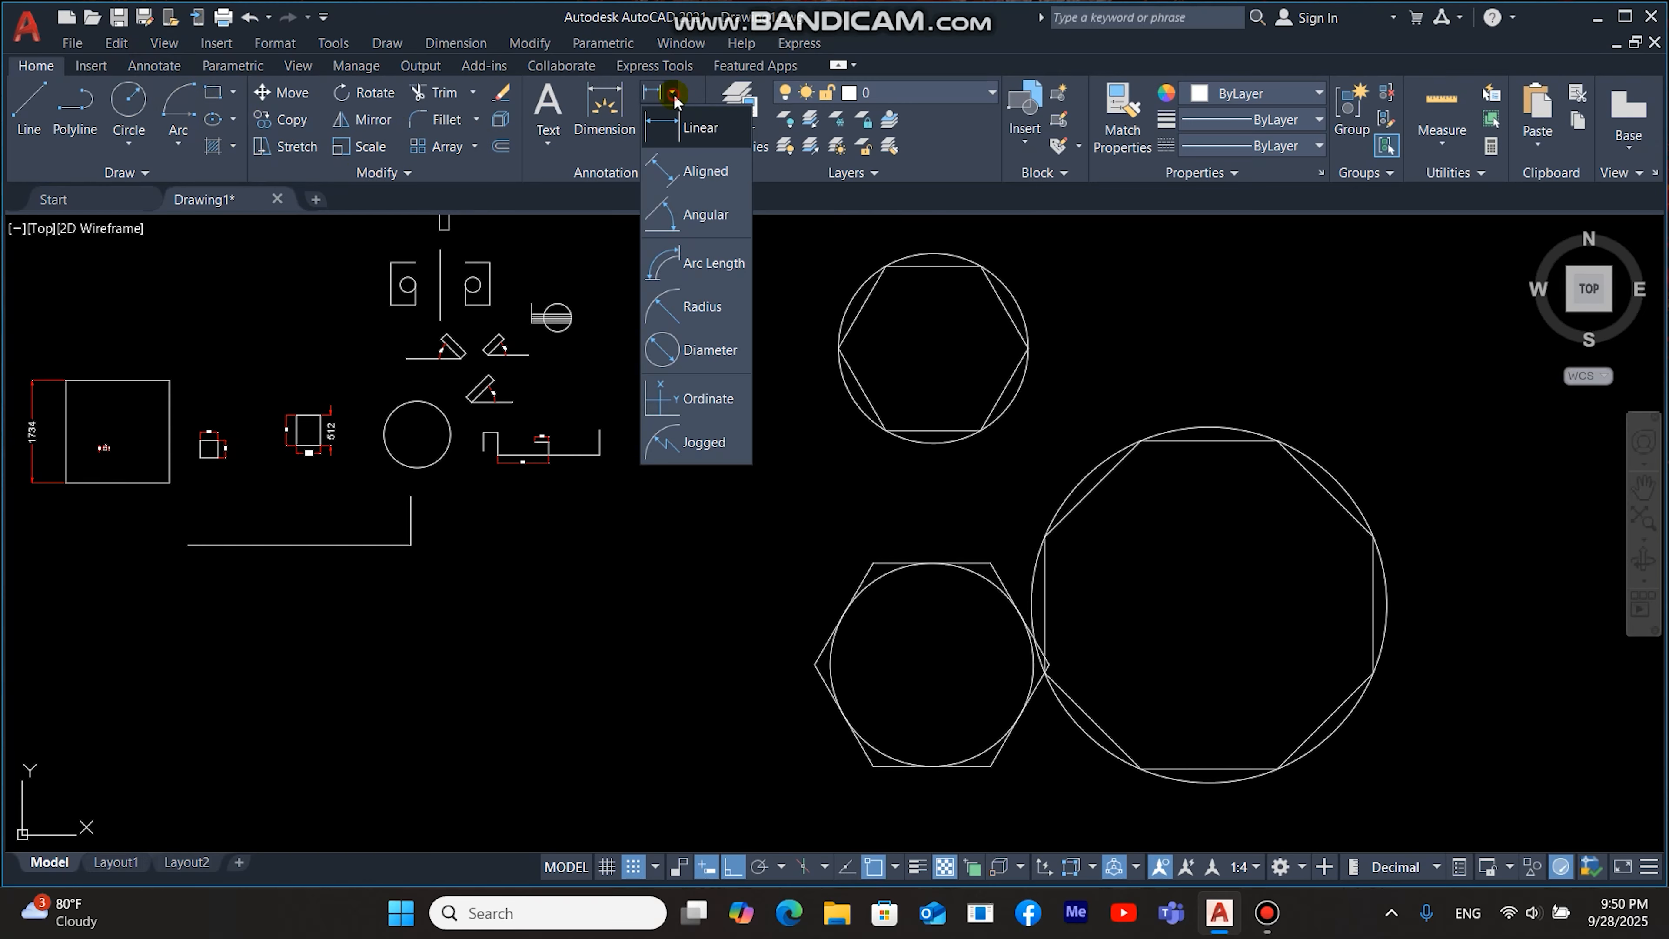
left_click(698, 172)
left_click(1142, 440)
left_click(1209, 604)
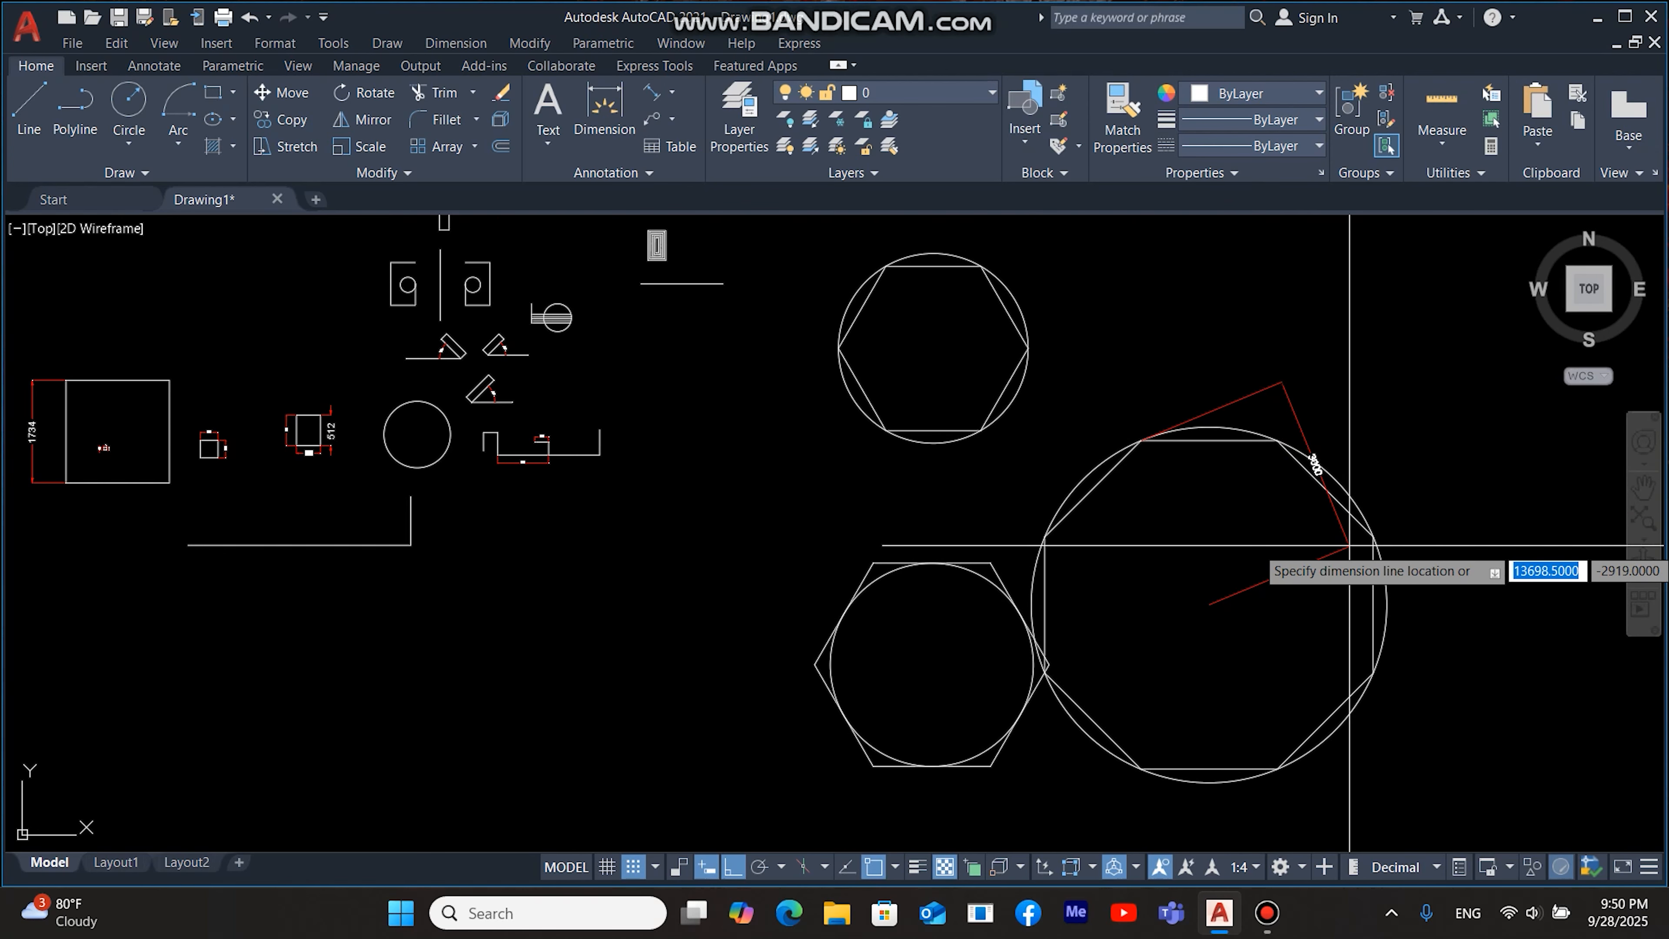
left_click(1449, 458)
scroll(1465, 434, "up", 4)
scroll(1416, 436, "down", 2)
middle_click_drag(1475, 418, 1319, 380)
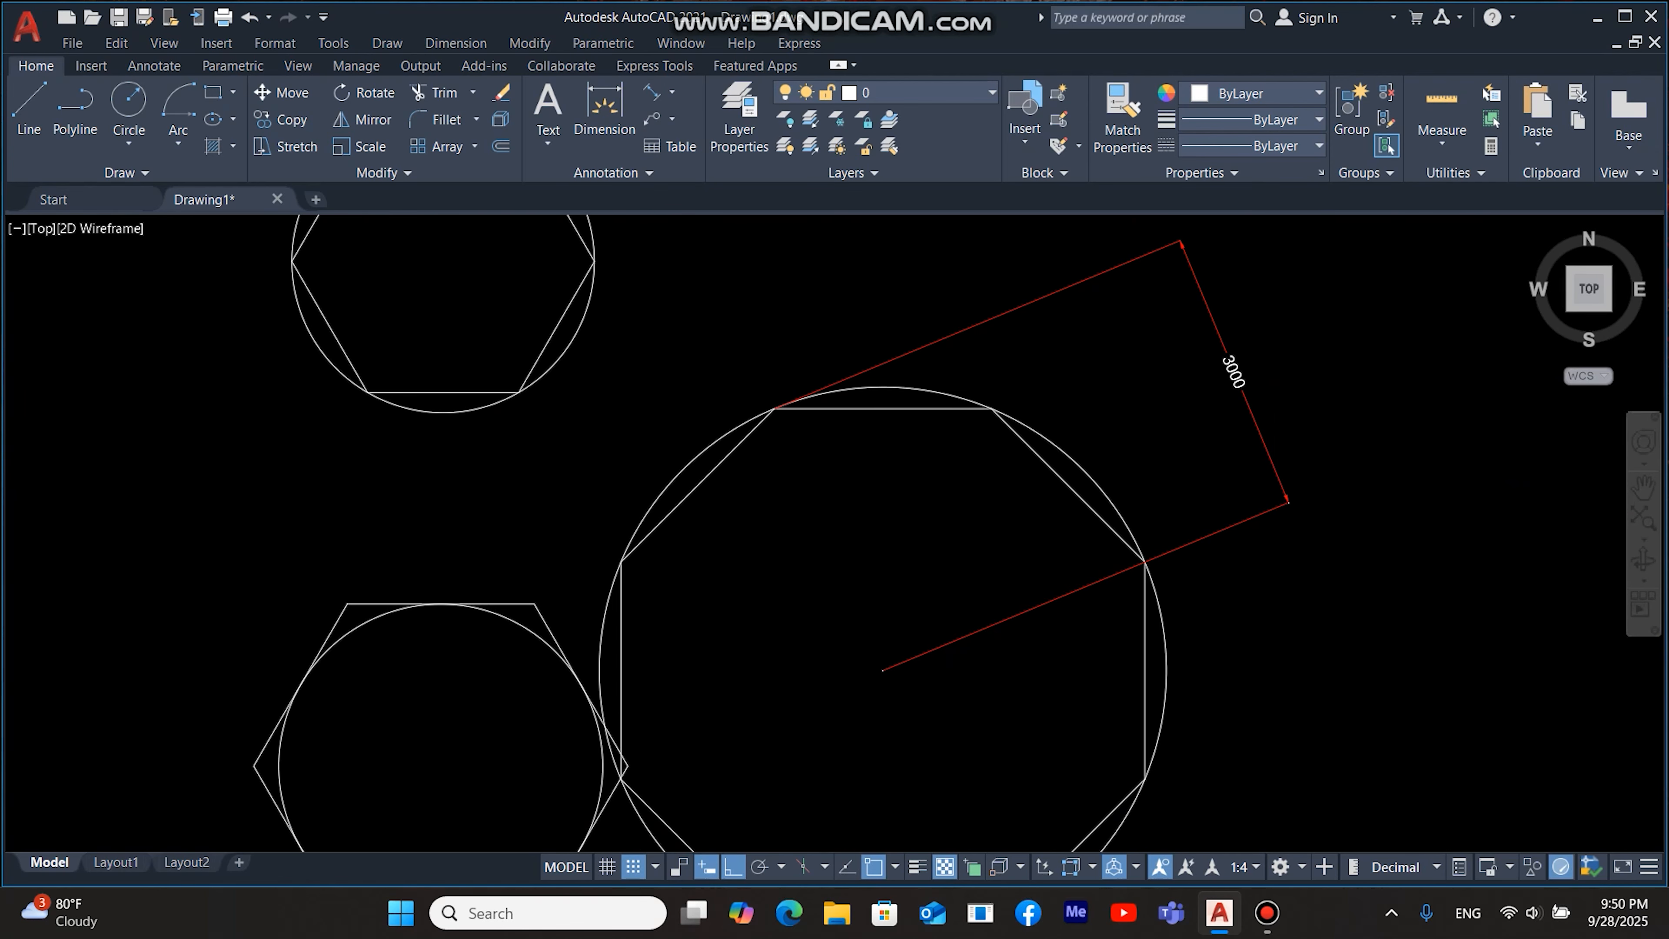
scroll(1281, 388, "down", 2)
scroll(1267, 373, "up", 3)
scroll(1267, 374, "down", 6)
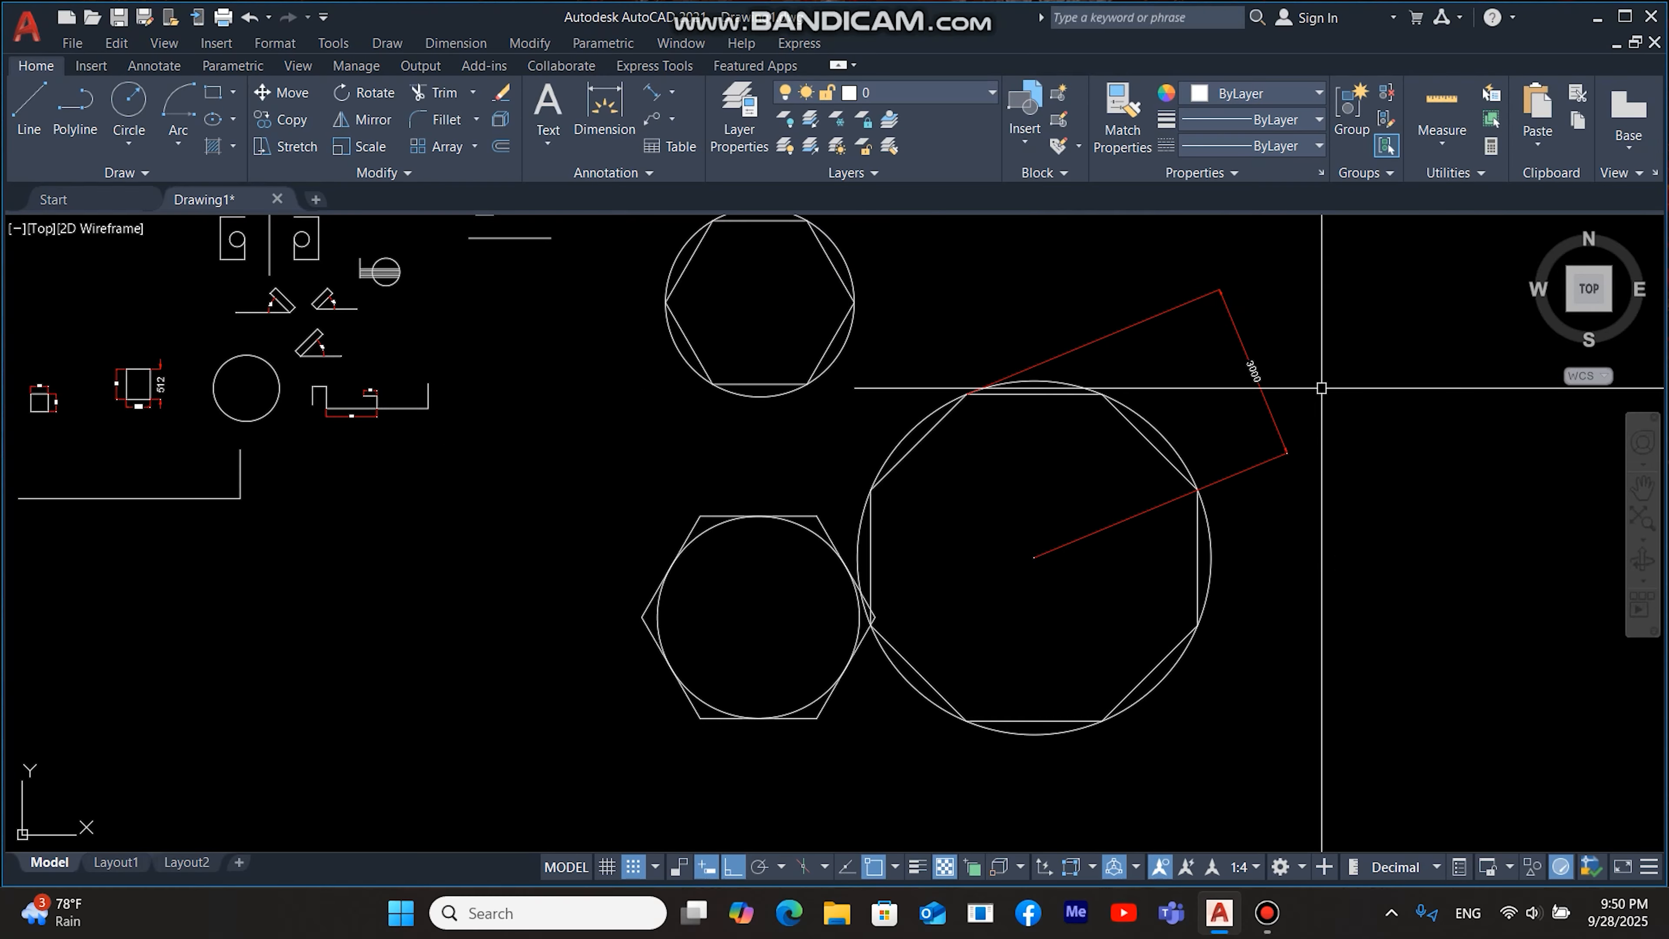
scroll(1157, 414, "up", 4)
scroll(1288, 510, "down", 4)
Step: Draw another 8-sided polygon below and to the right of the inscribed octagon, circumscribed about a circle of radius 3000
middle_click_drag(1291, 513, 973, 477)
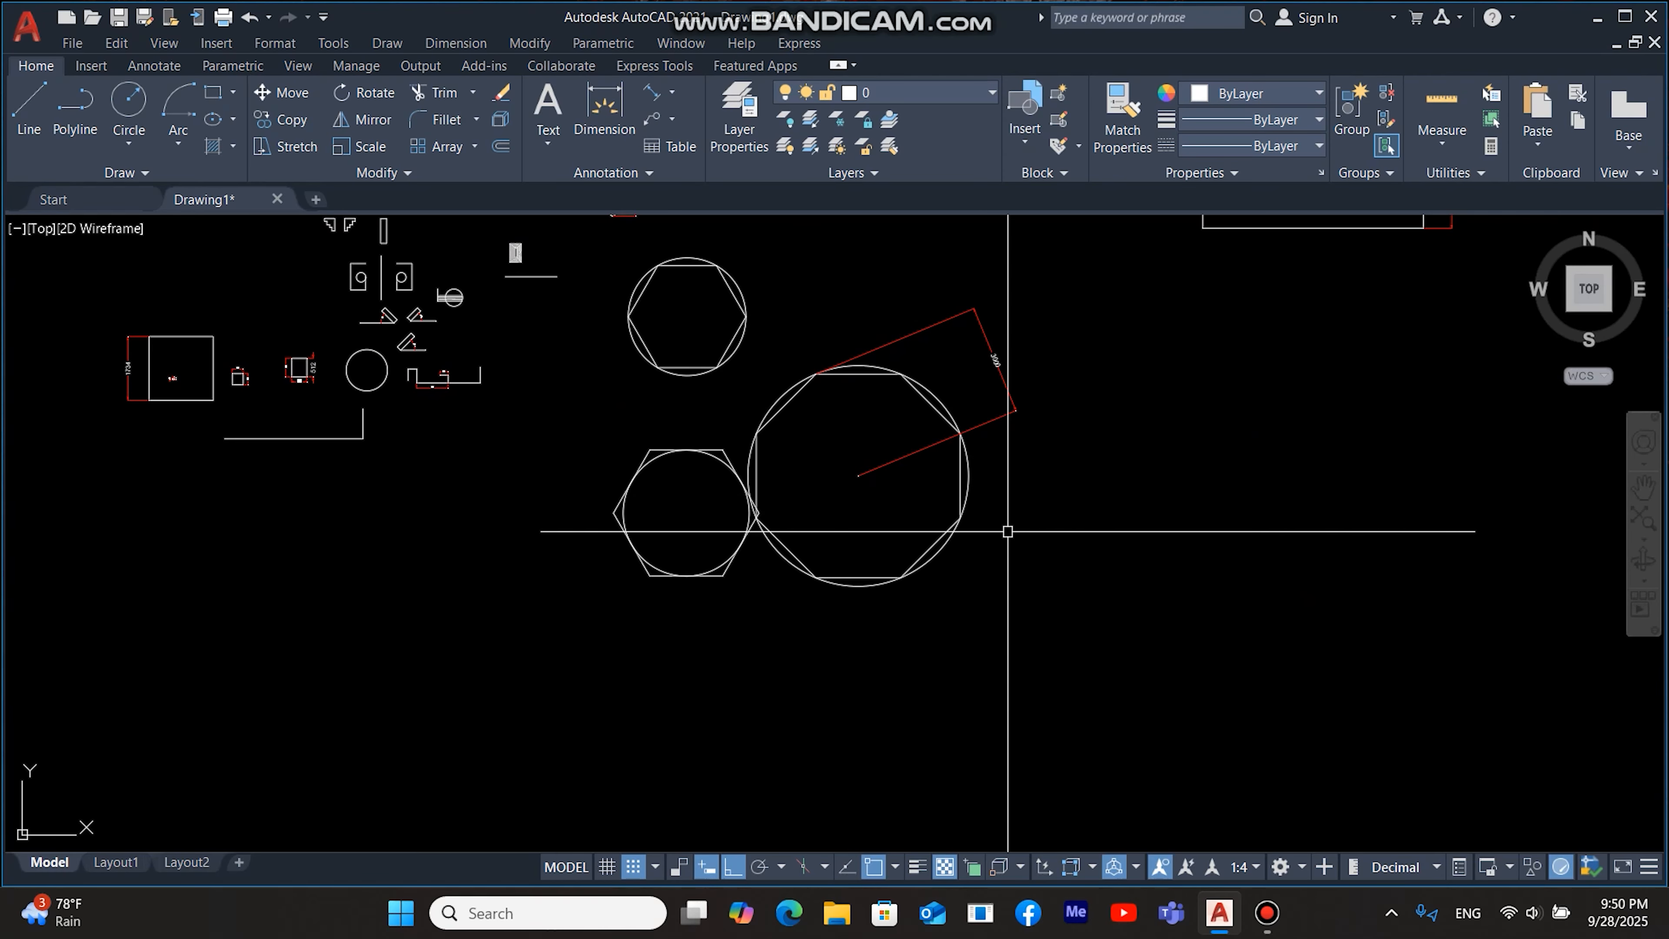
type("L")
key("Return")
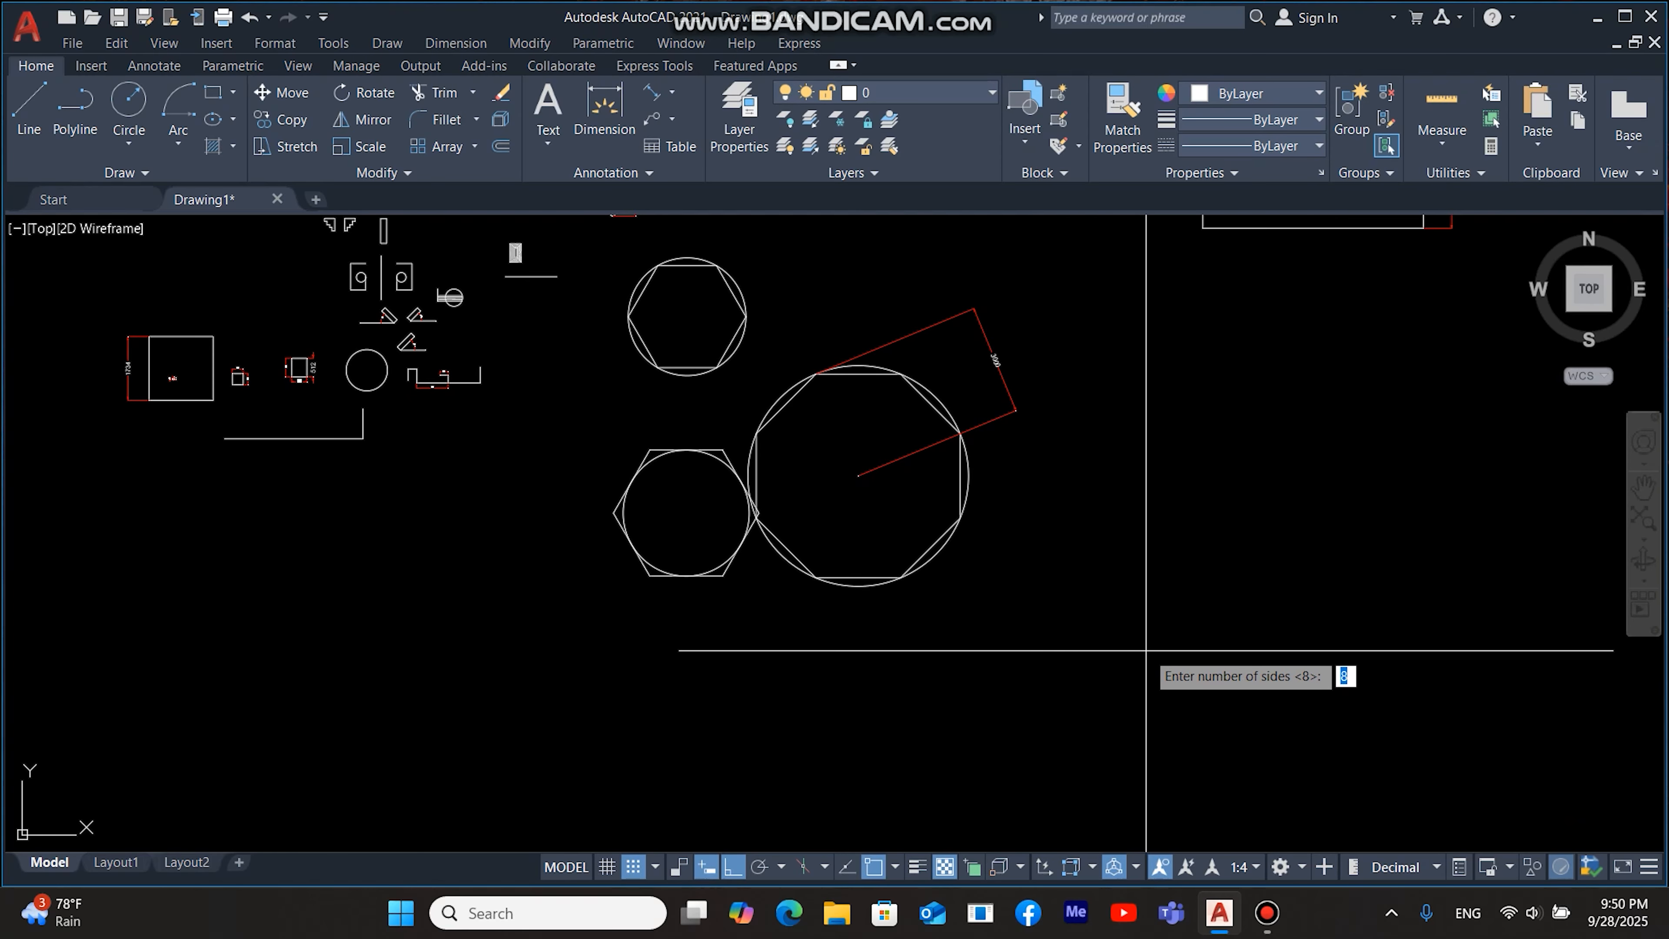
key("Return")
left_click(1157, 661)
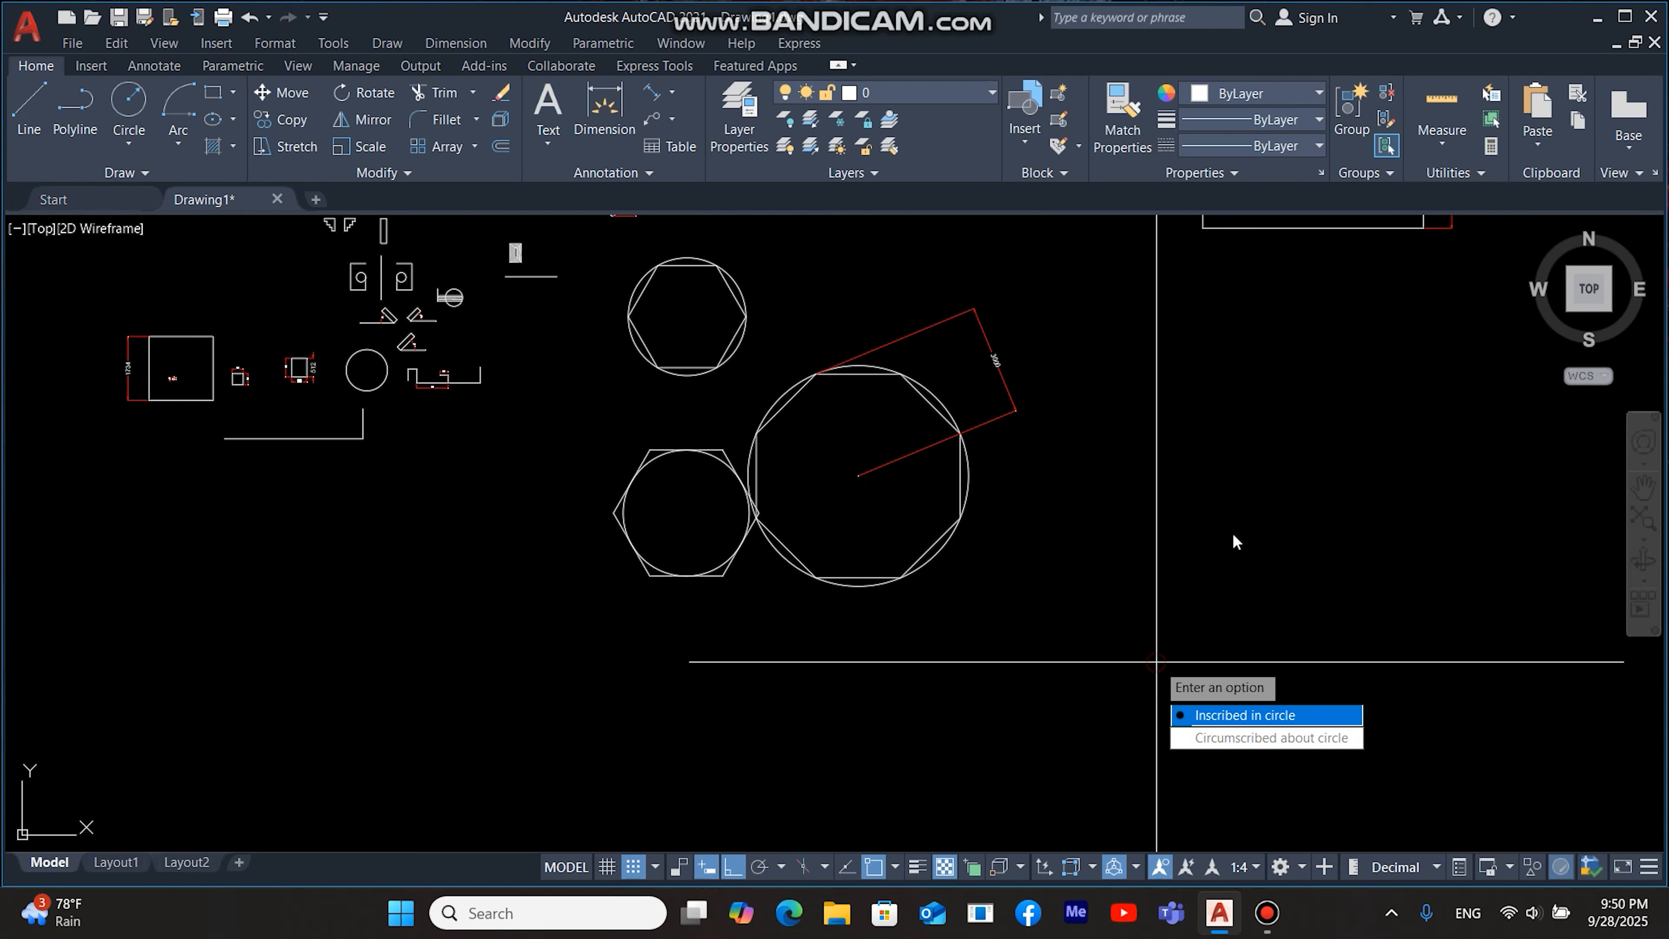
left_click(1235, 739)
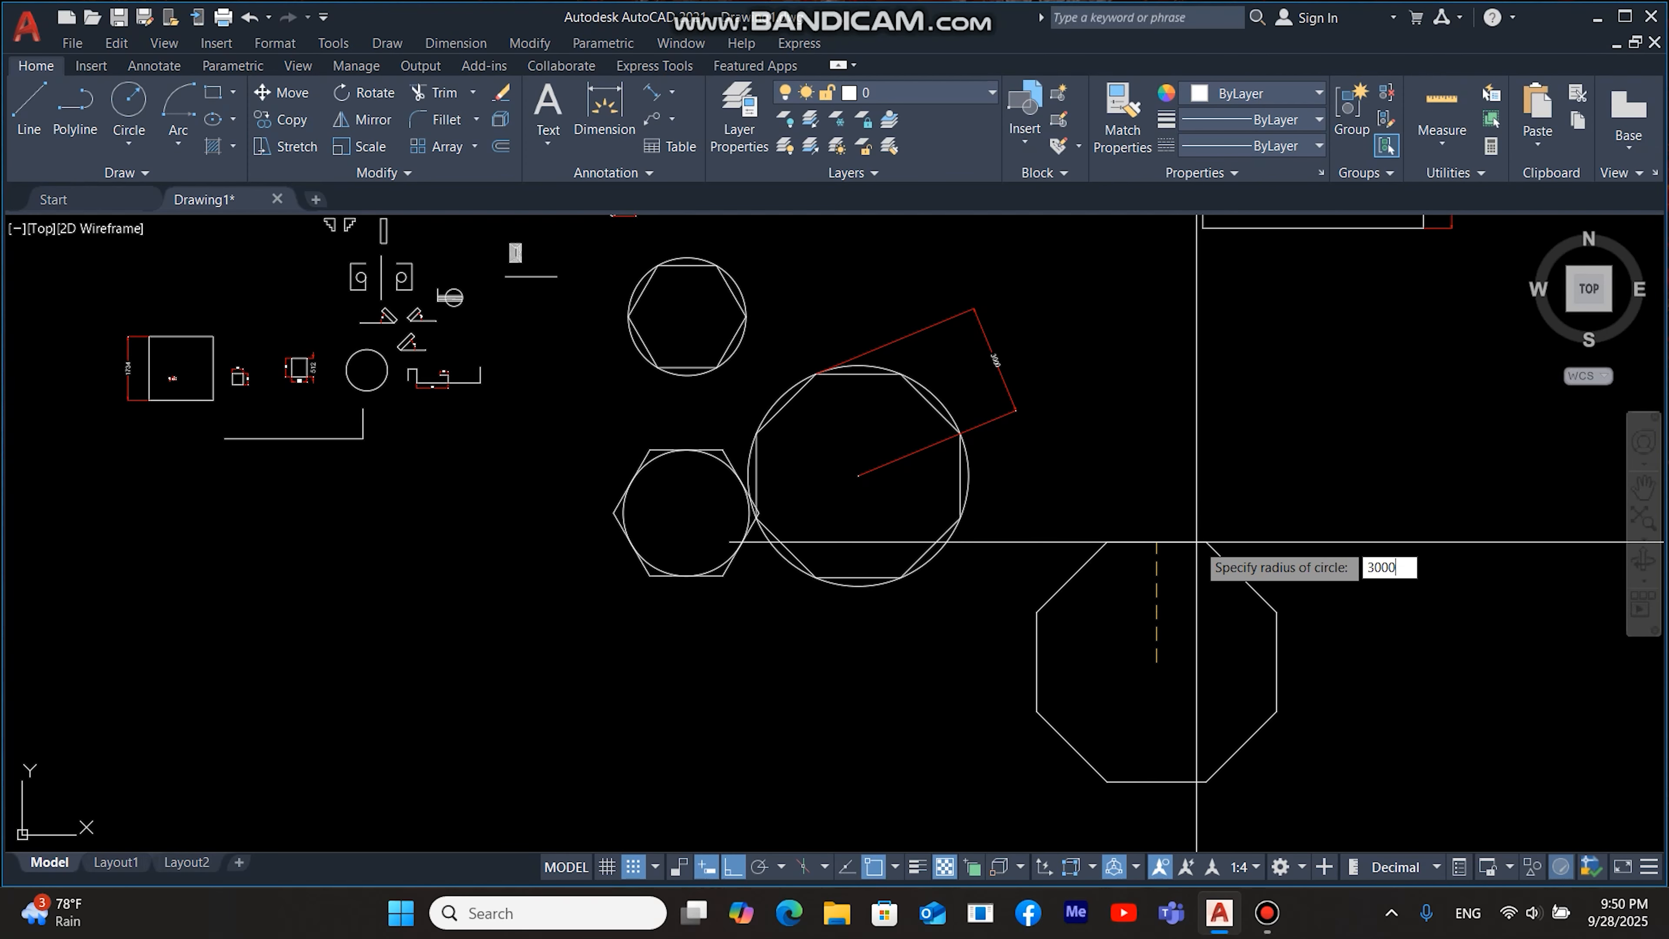
type("3000")
key("Return")
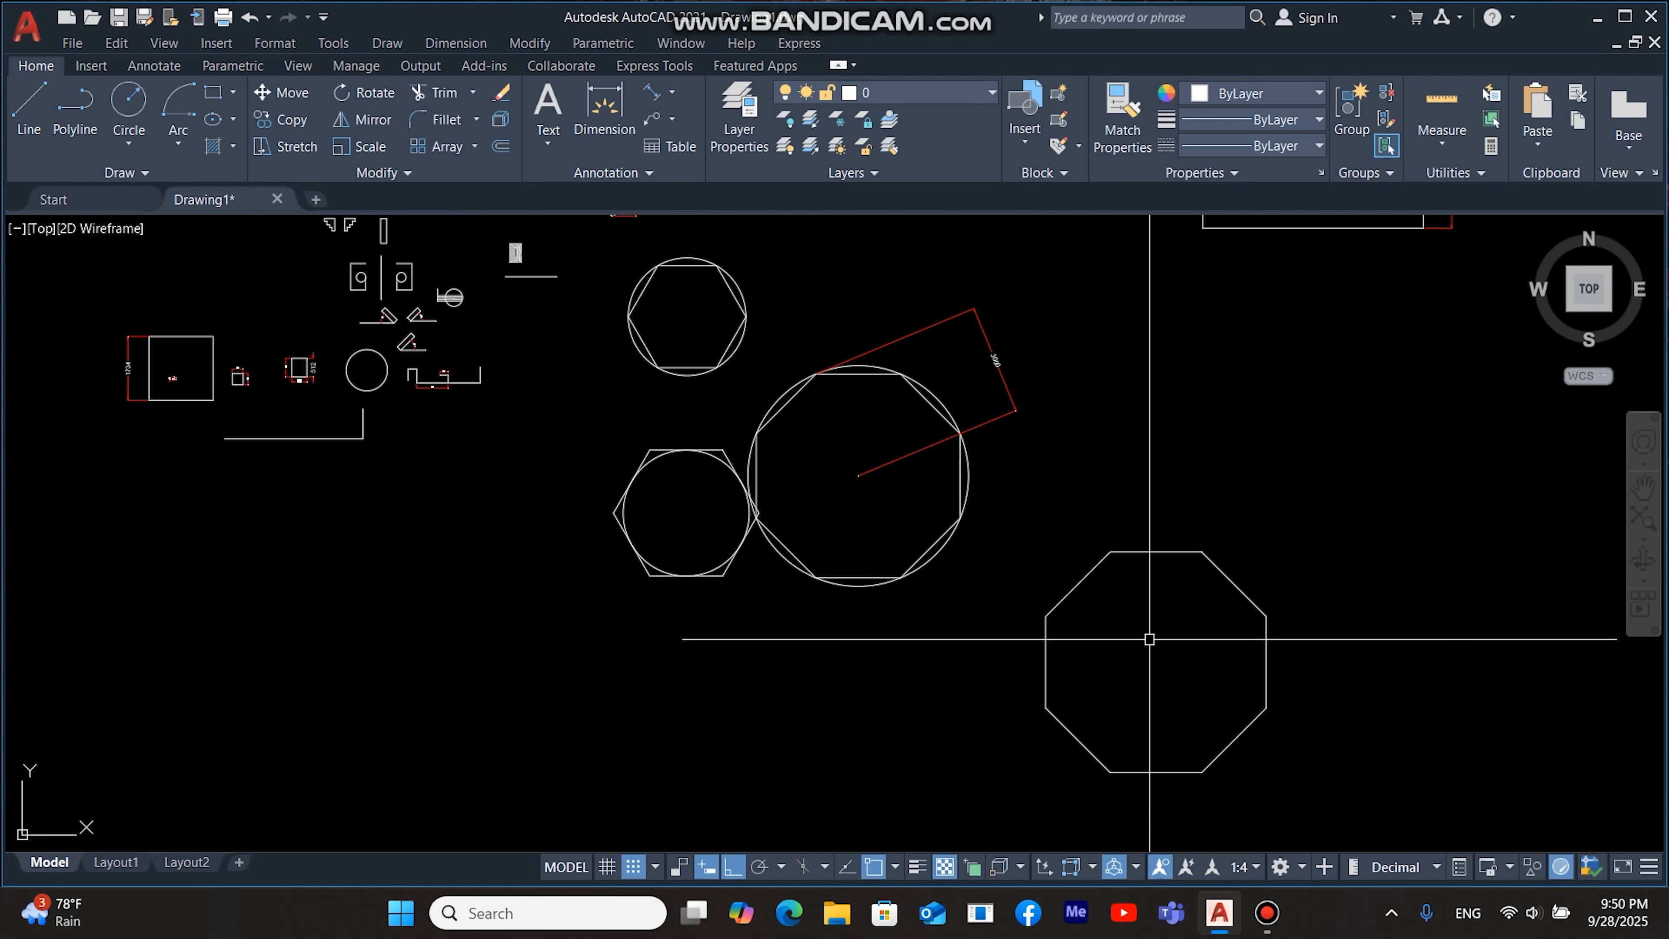
Step: Draw a circle from the new octagon's centre out to the midpoint of its top edge
type("c")
key("Return")
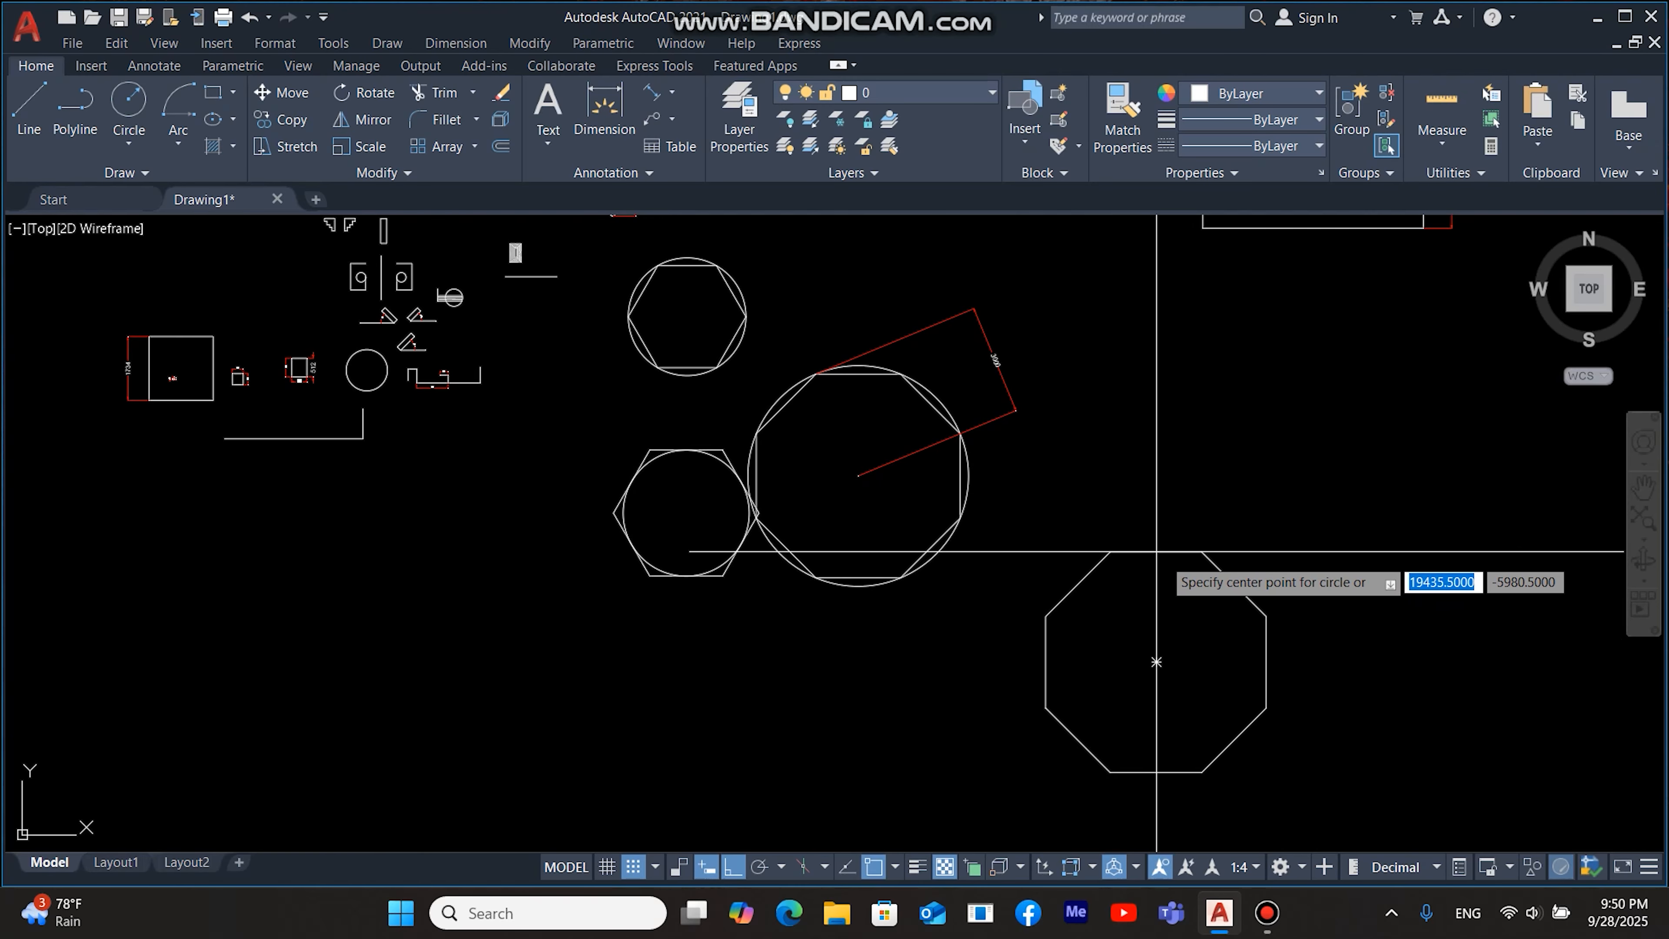
left_click(1156, 662)
left_click(1156, 553)
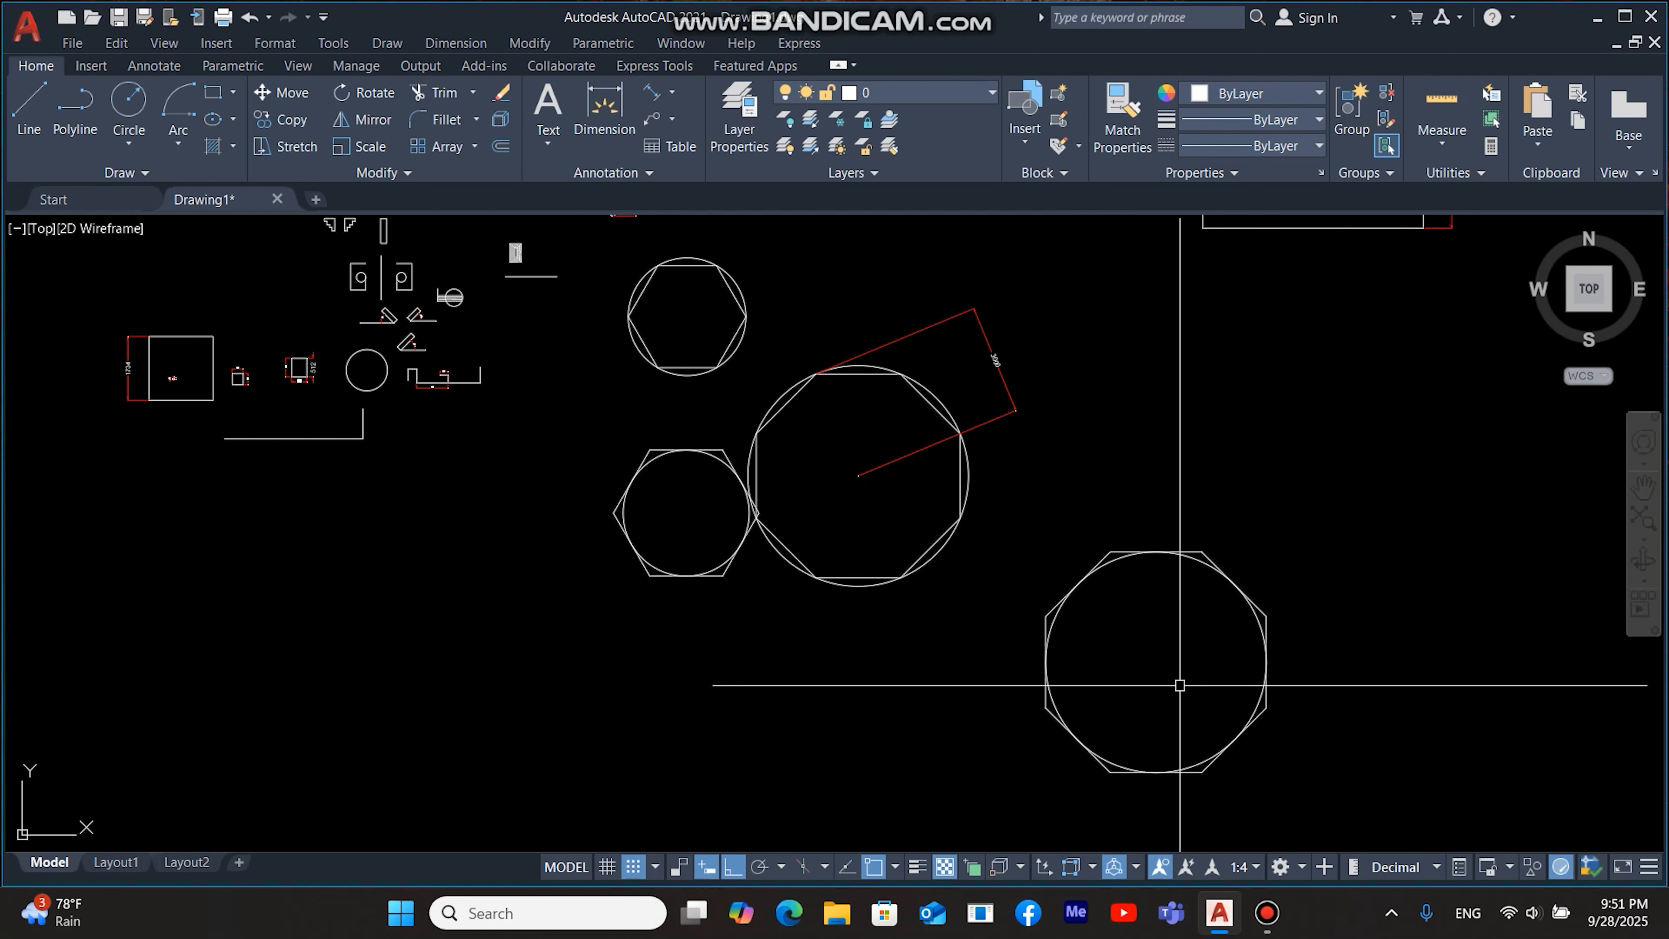
Step: Add an aligned dimension from the circumscribed octagon's top edge midpoint to its centre, placing it to the right of the octagon
type("dal")
key("Return")
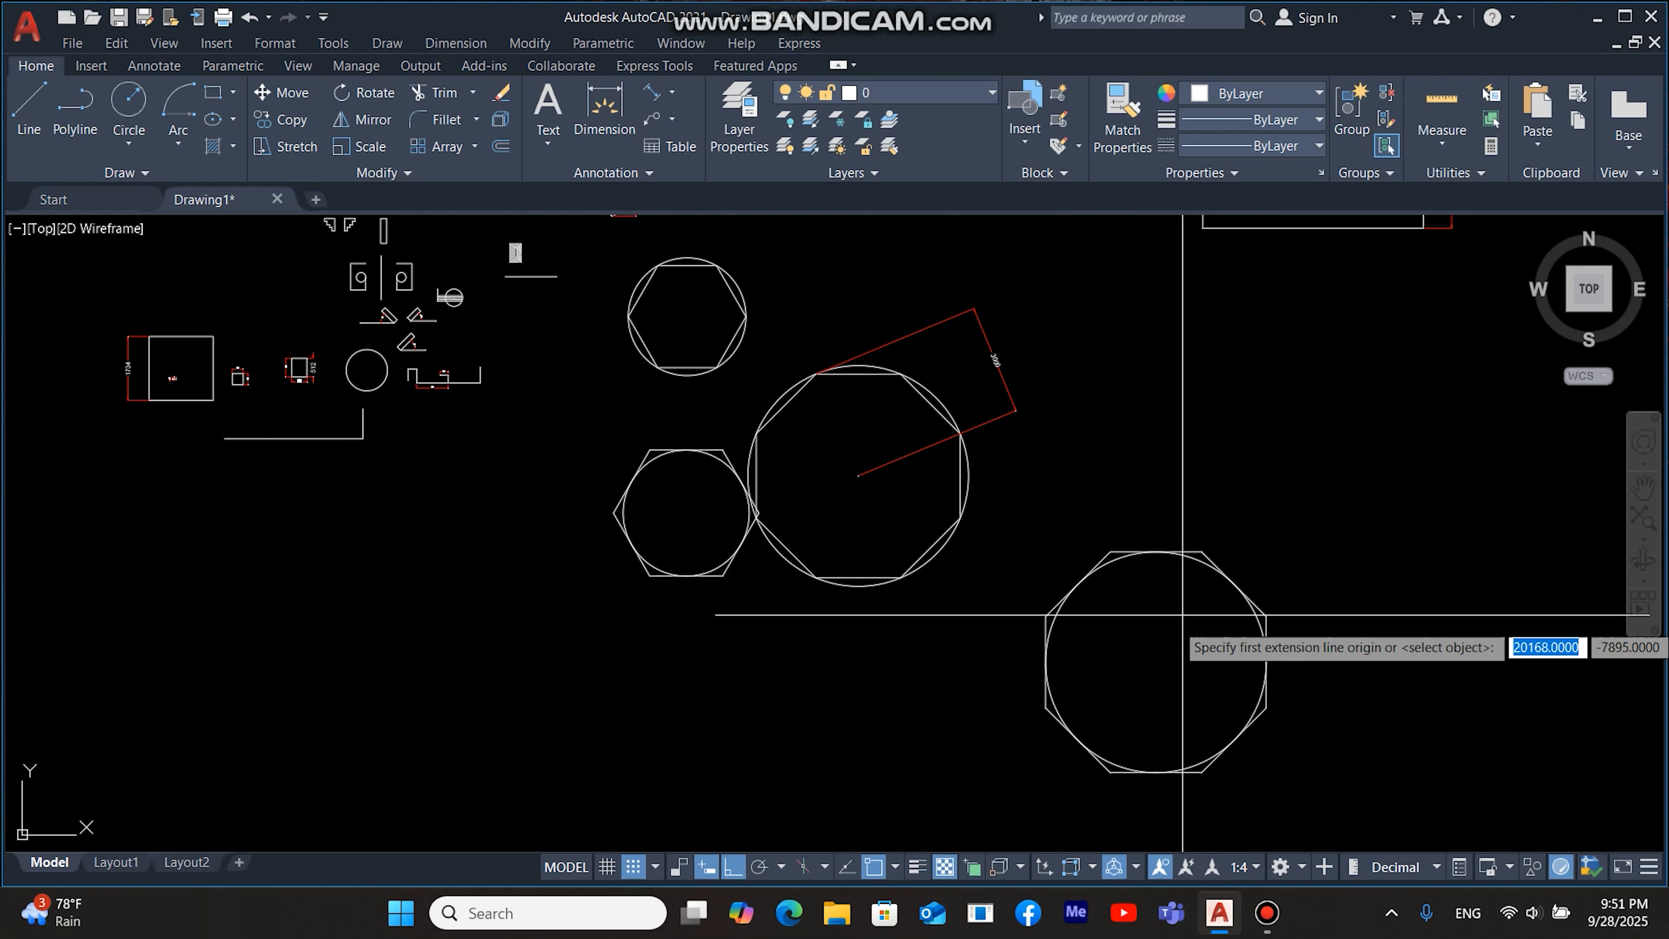
left_click(1156, 553)
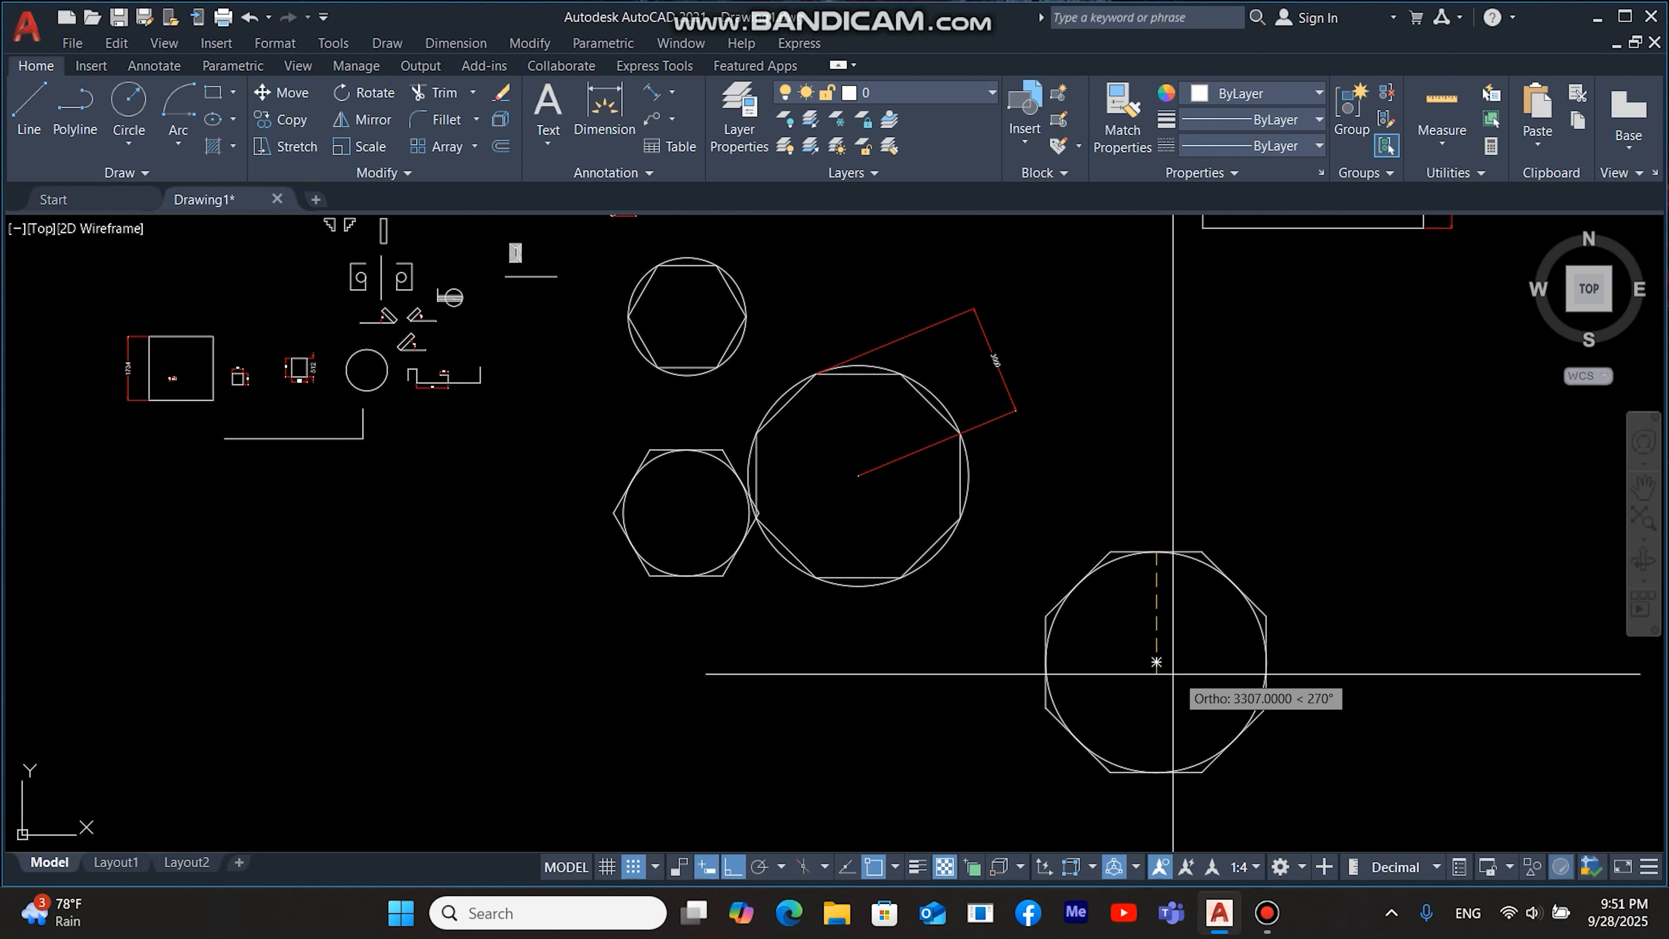
left_click(1180, 664)
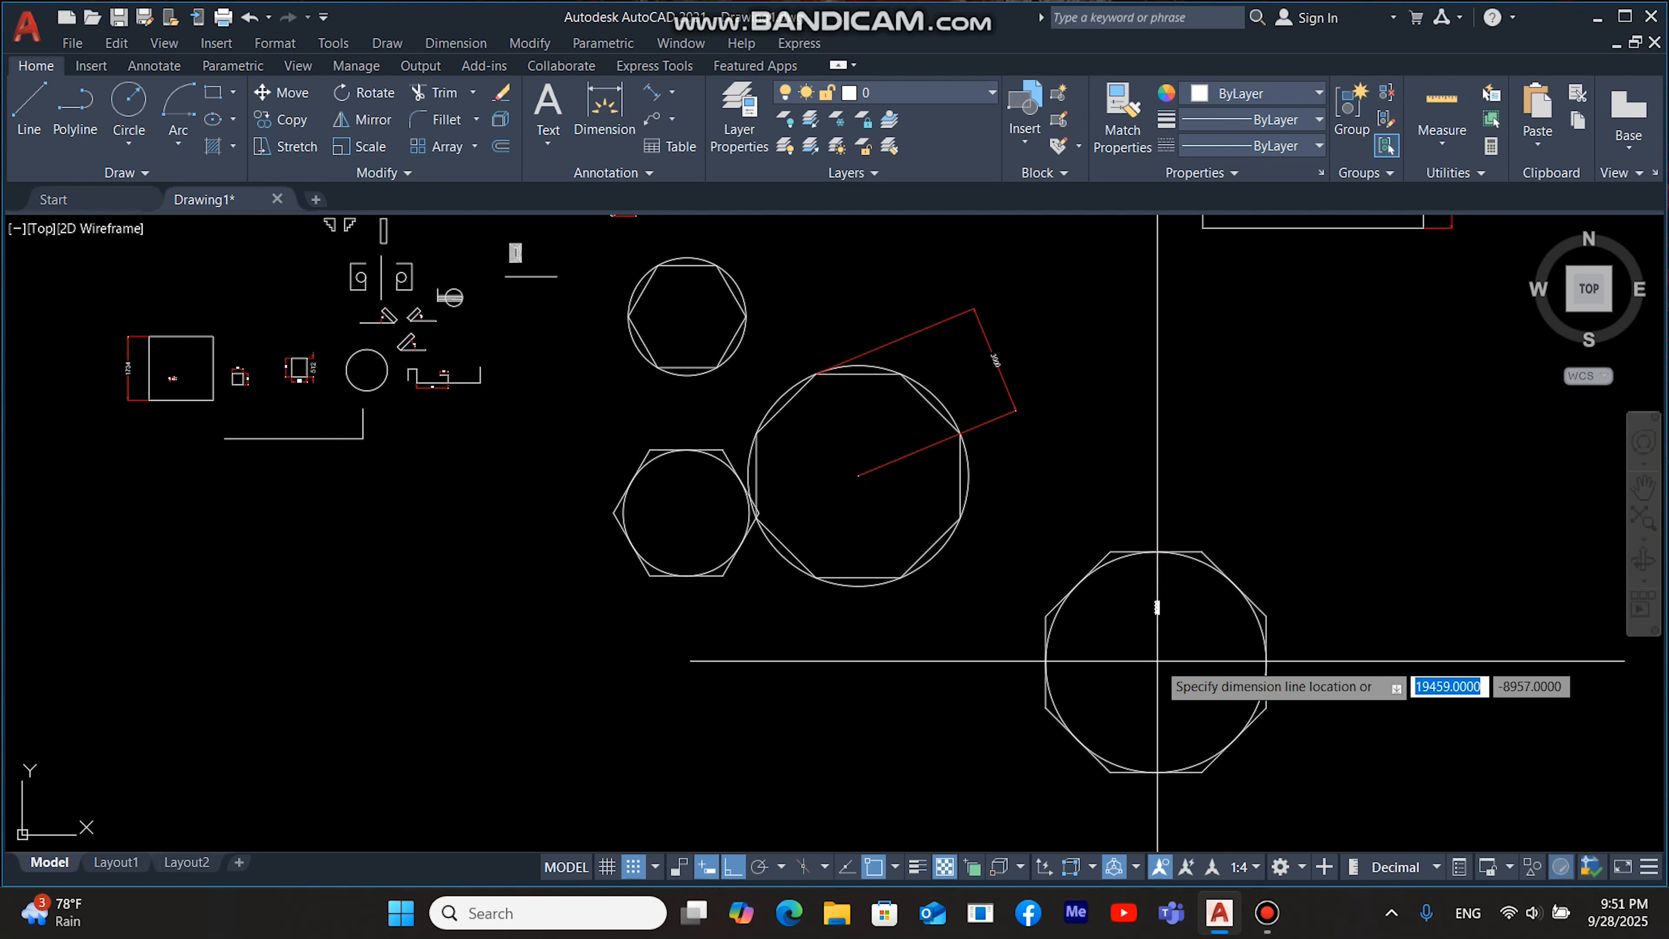
left_click(1368, 634)
scroll(1413, 621, "up", 6)
middle_click_drag(951, 626, 1156, 633)
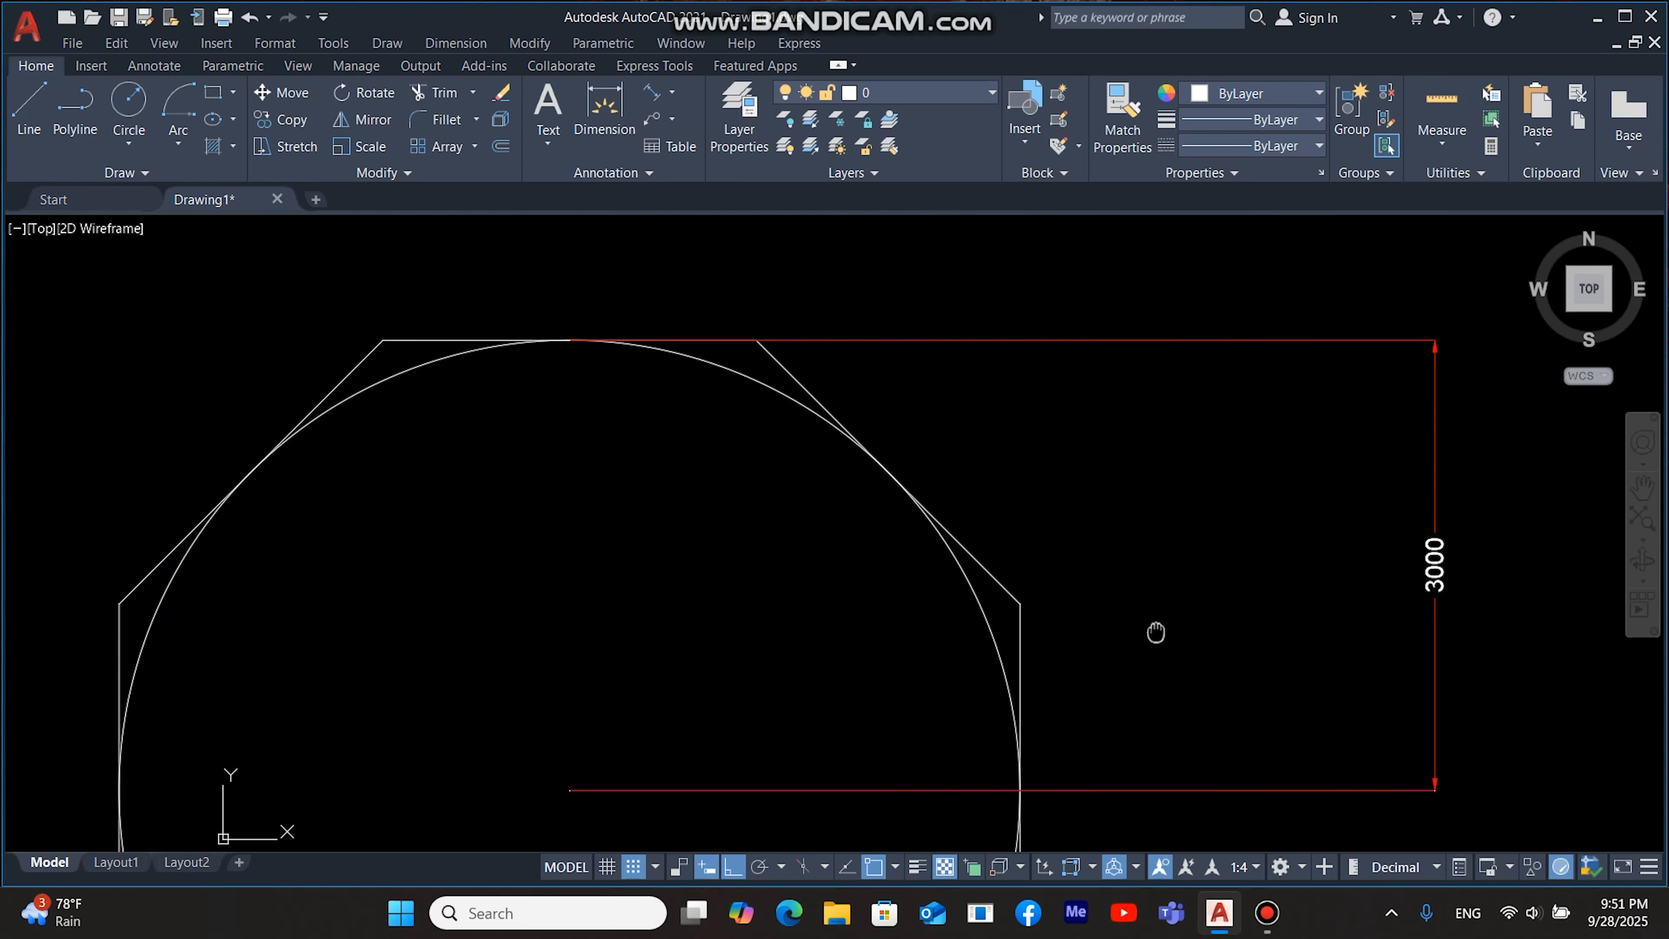
scroll(564, 422, "down", 6)
middle_click_drag(579, 384, 803, 491)
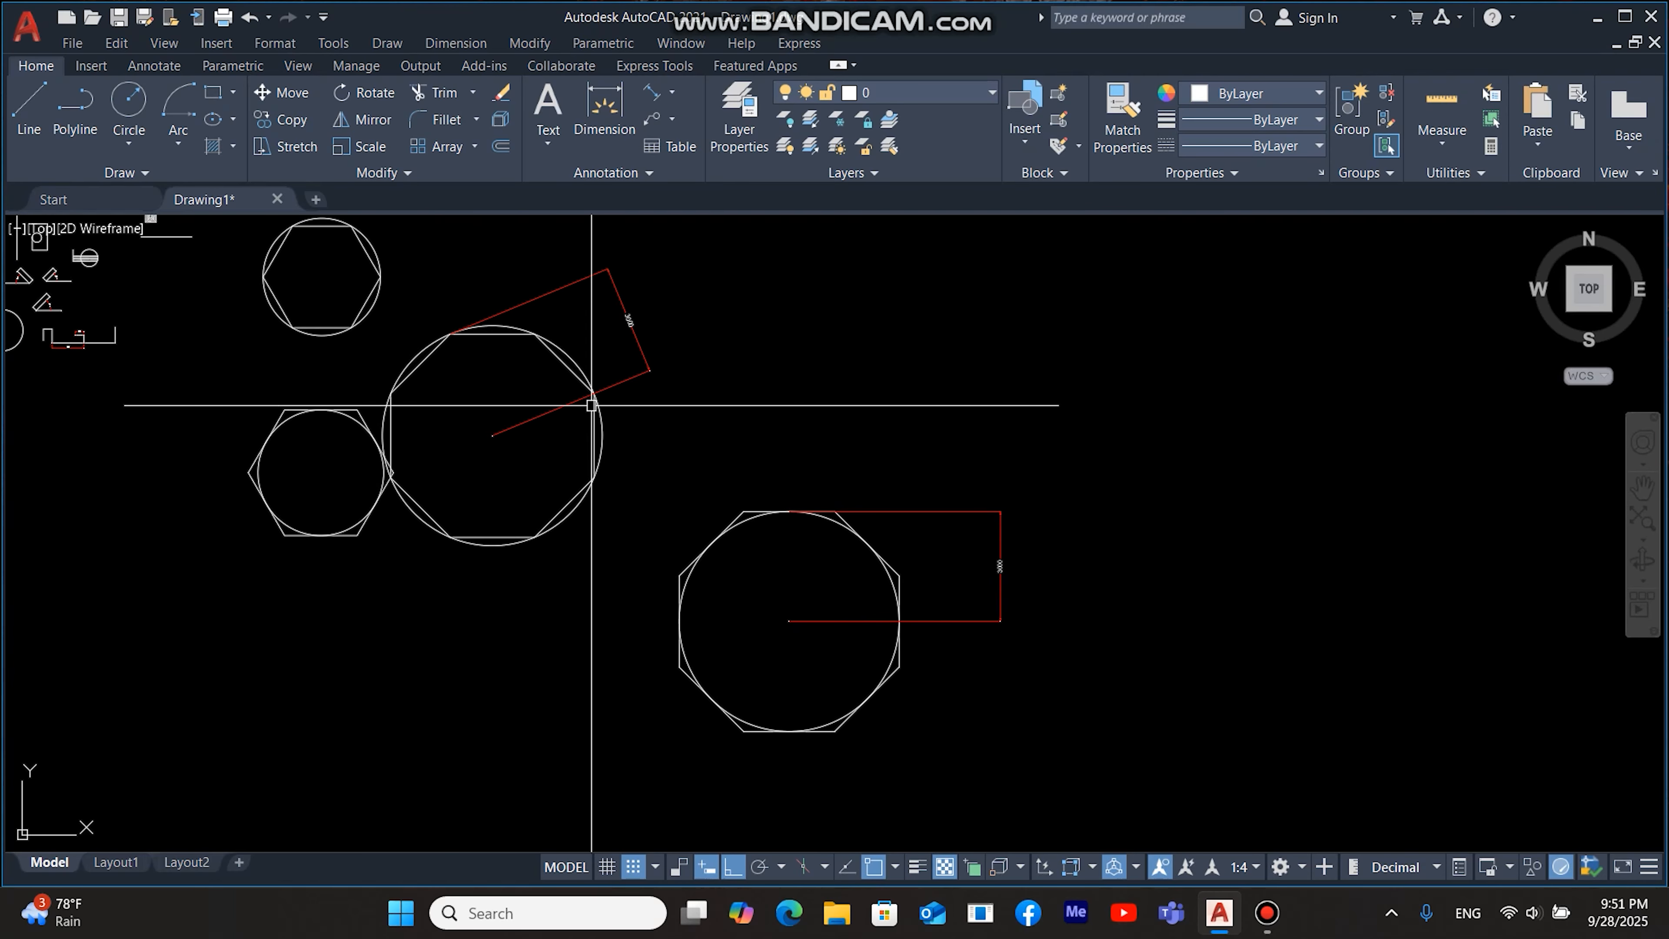
Step: Compare how the inscribed and circumscribed polygons meet their circles and radius dimensions
scroll(592, 405, "up", 4)
middle_click_drag(499, 362, 589, 428)
scroll(626, 485, "down", 4)
middle_click_drag(817, 567, 857, 496)
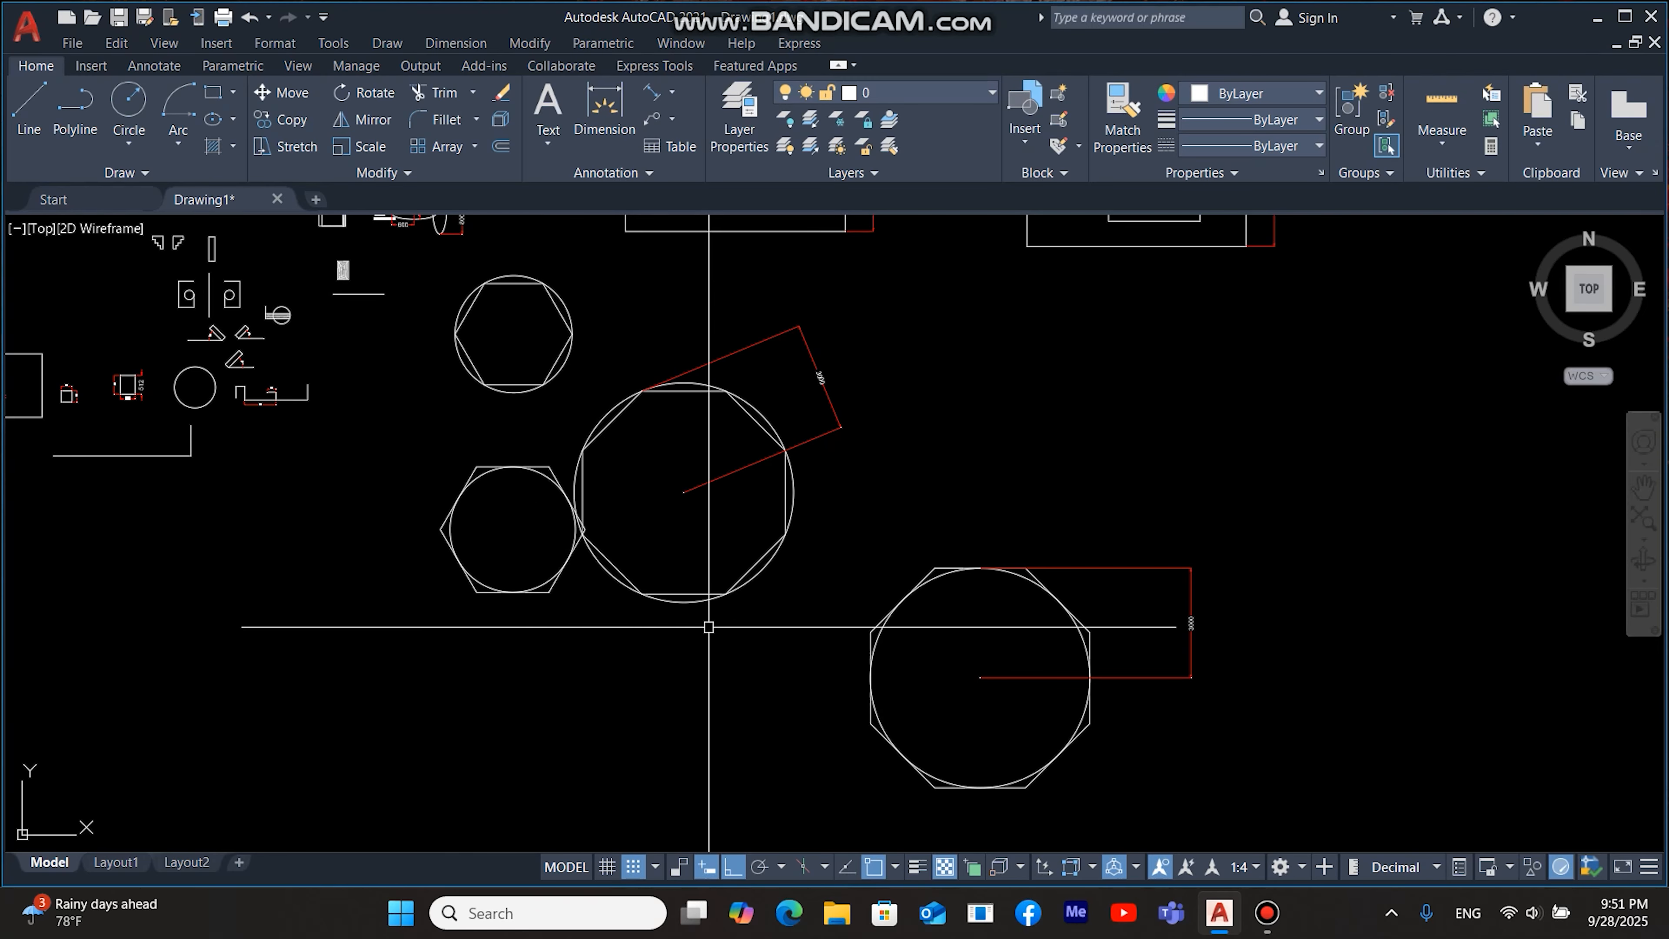
middle_click_drag(1064, 455, 897, 445)
scroll(896, 445, "down", 3)
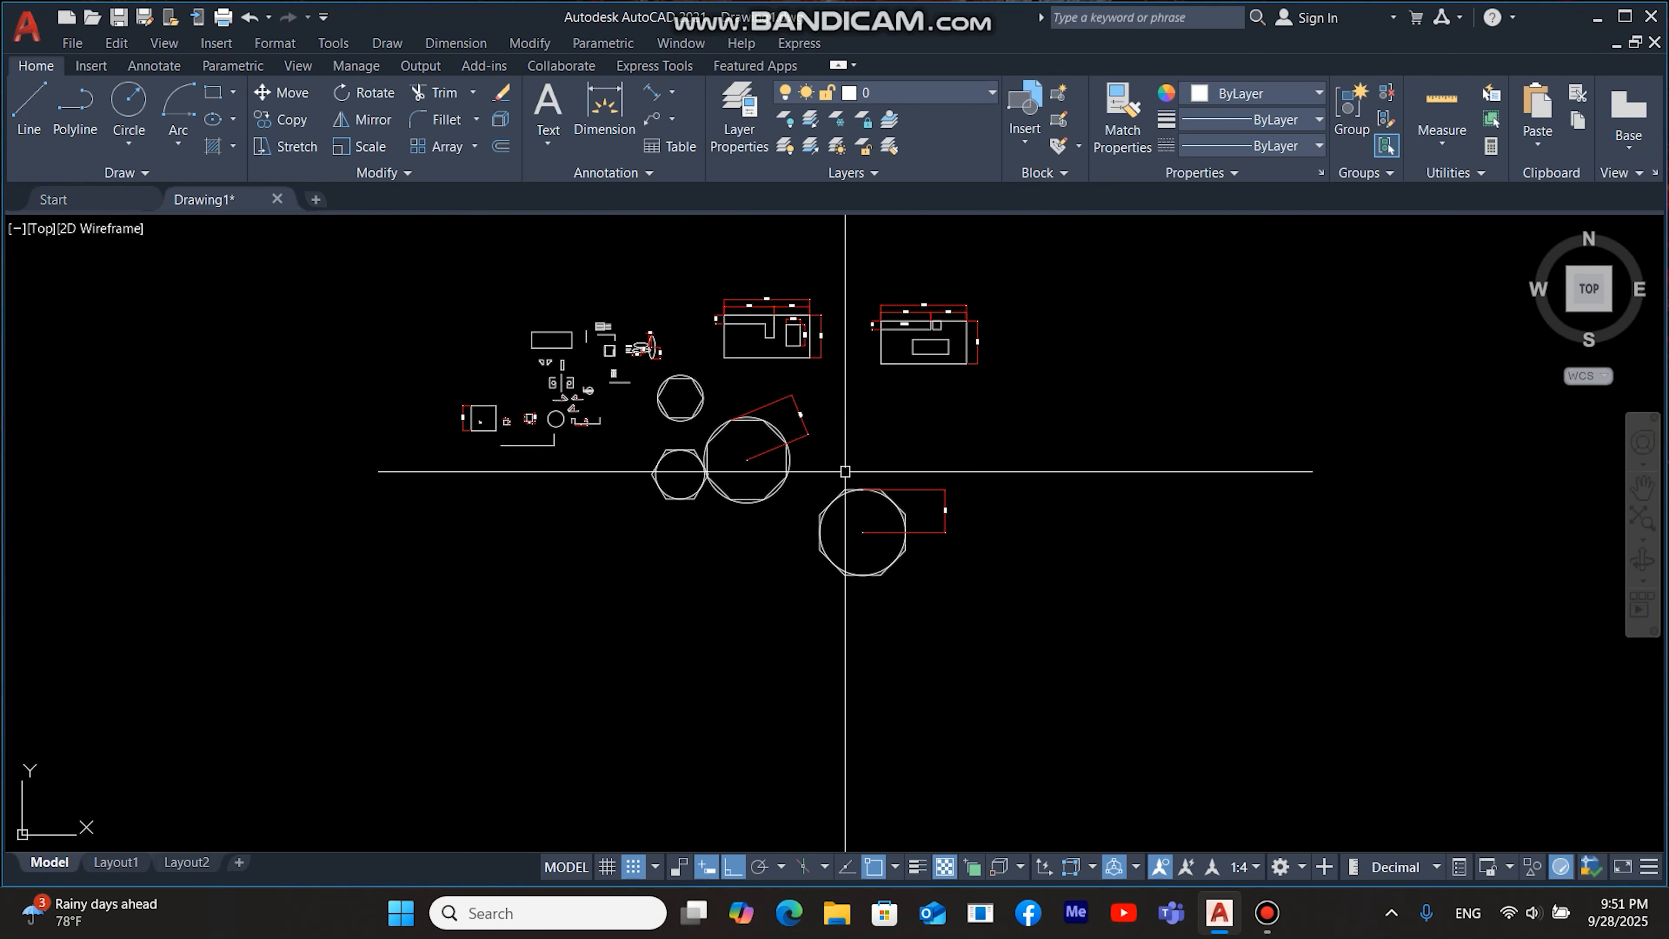
scroll(850, 469, "up", 5)
scroll(848, 487, "down", 2)
scroll(1178, 455, "down", 3)
scroll(894, 452, "up", 2)
scroll(580, 415, "down", 5)
middle_click_drag(580, 415, 761, 422)
scroll(760, 422, "up", 6)
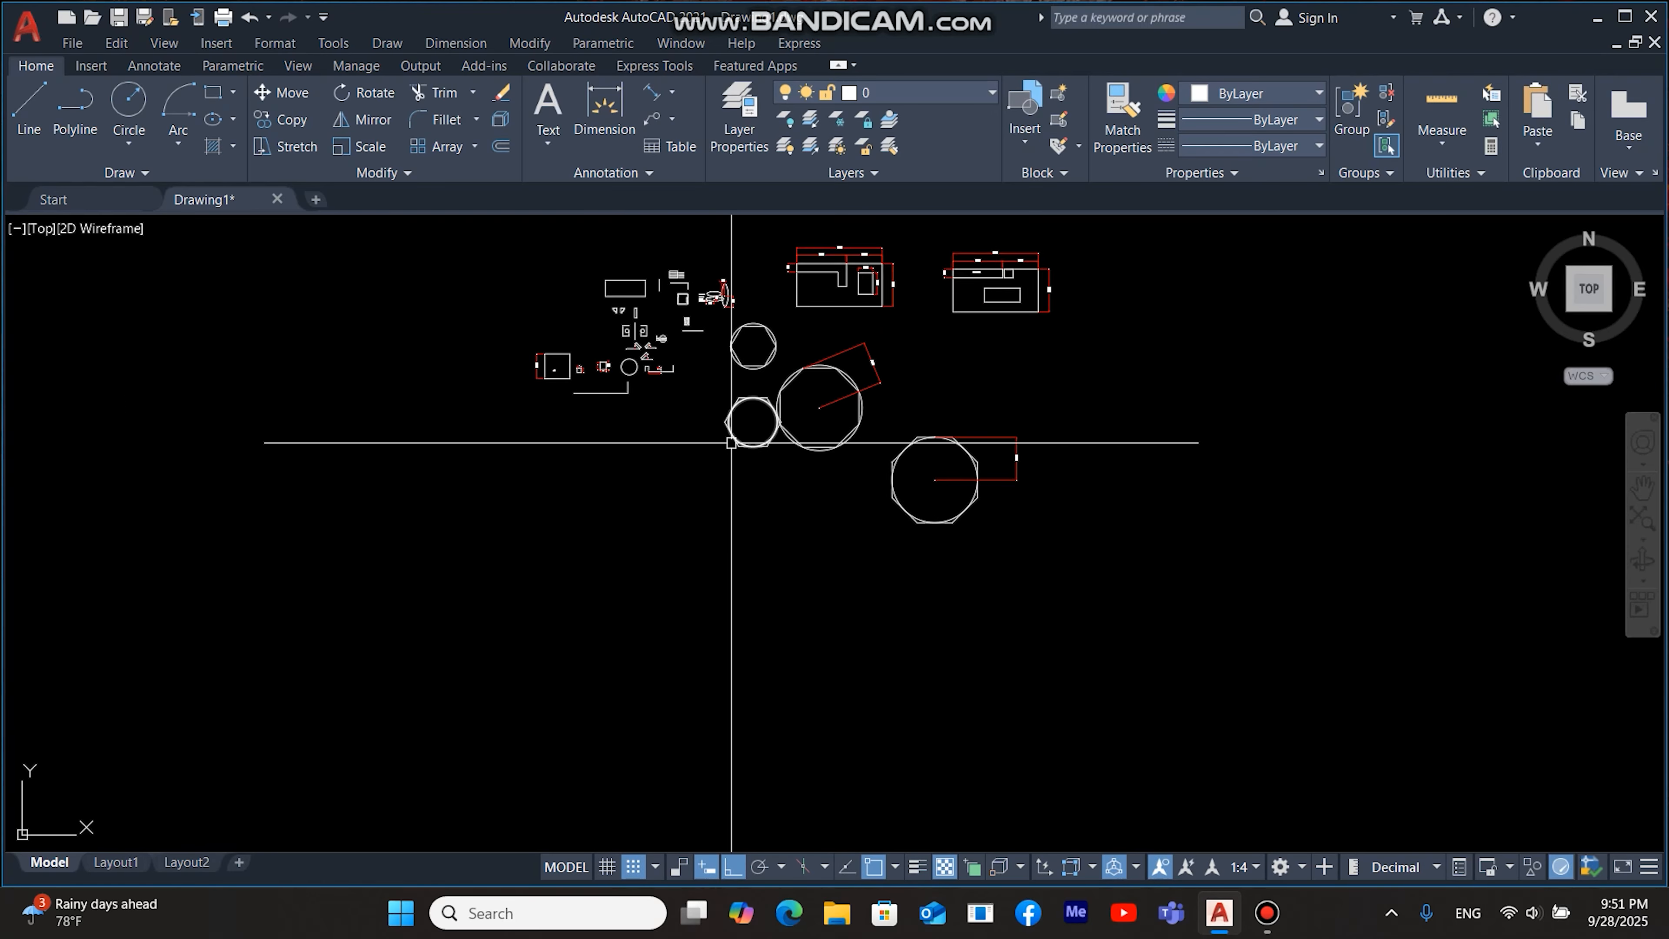
Step: Review the written list of Ellipse, Arc and Polygon commands together with the dimensioned ellipses beside it
middle_click_drag(899, 324, 885, 797)
scroll(644, 545, "up", 5)
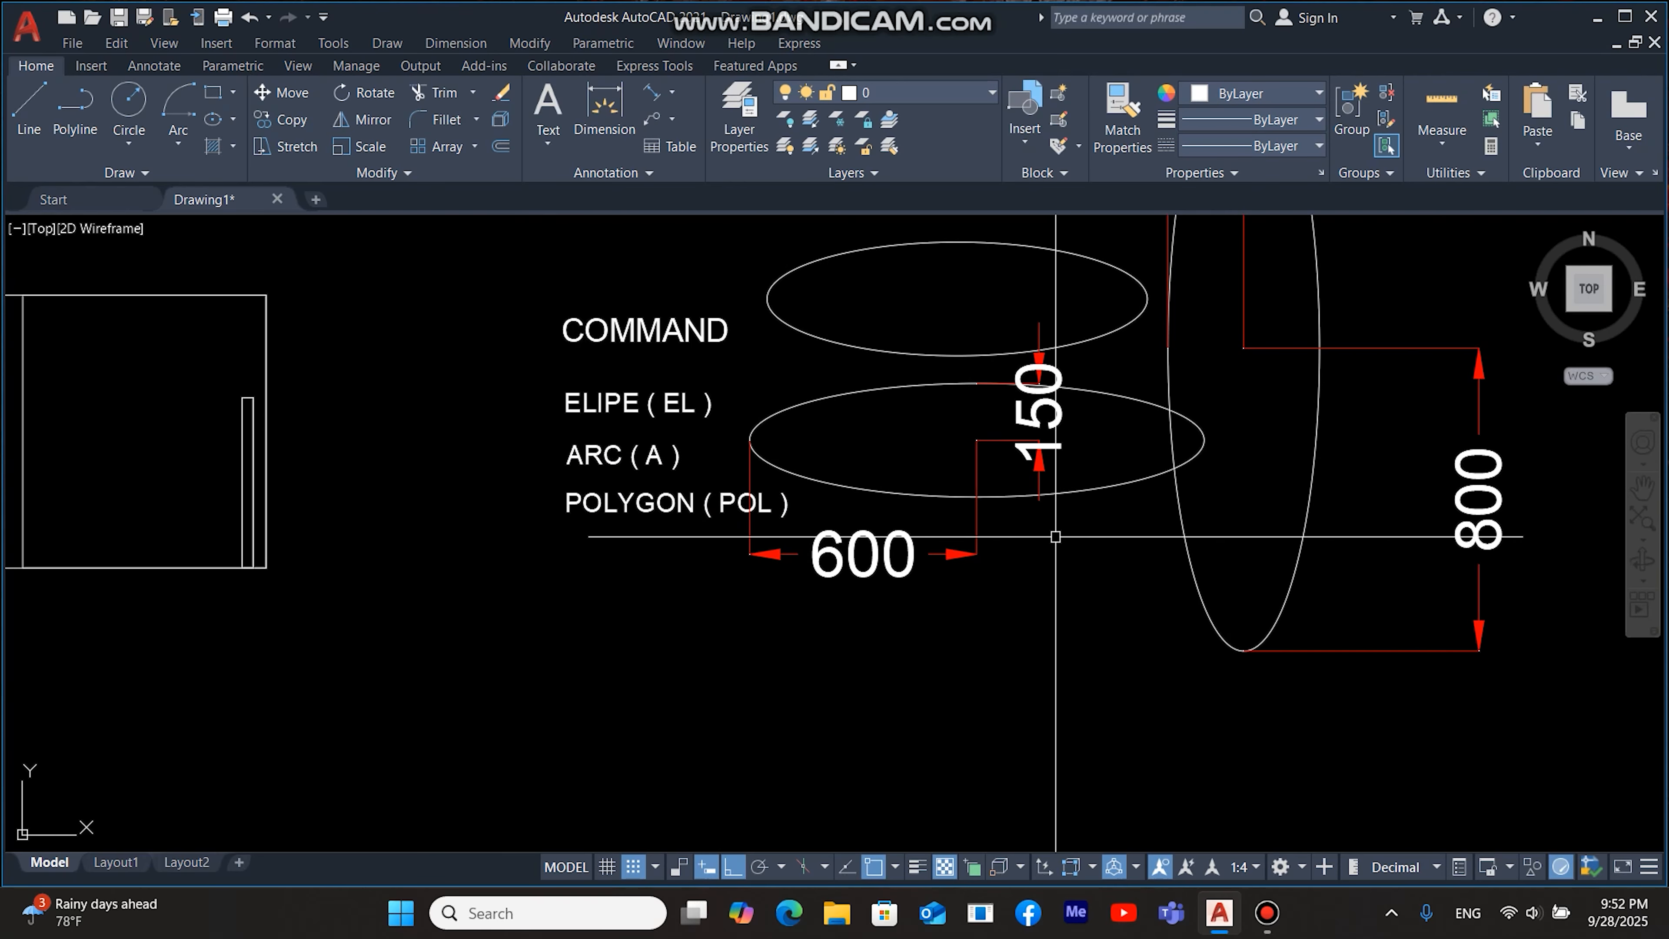
scroll(1052, 533, "down", 4)
middle_click_drag(1226, 551, 984, 512)
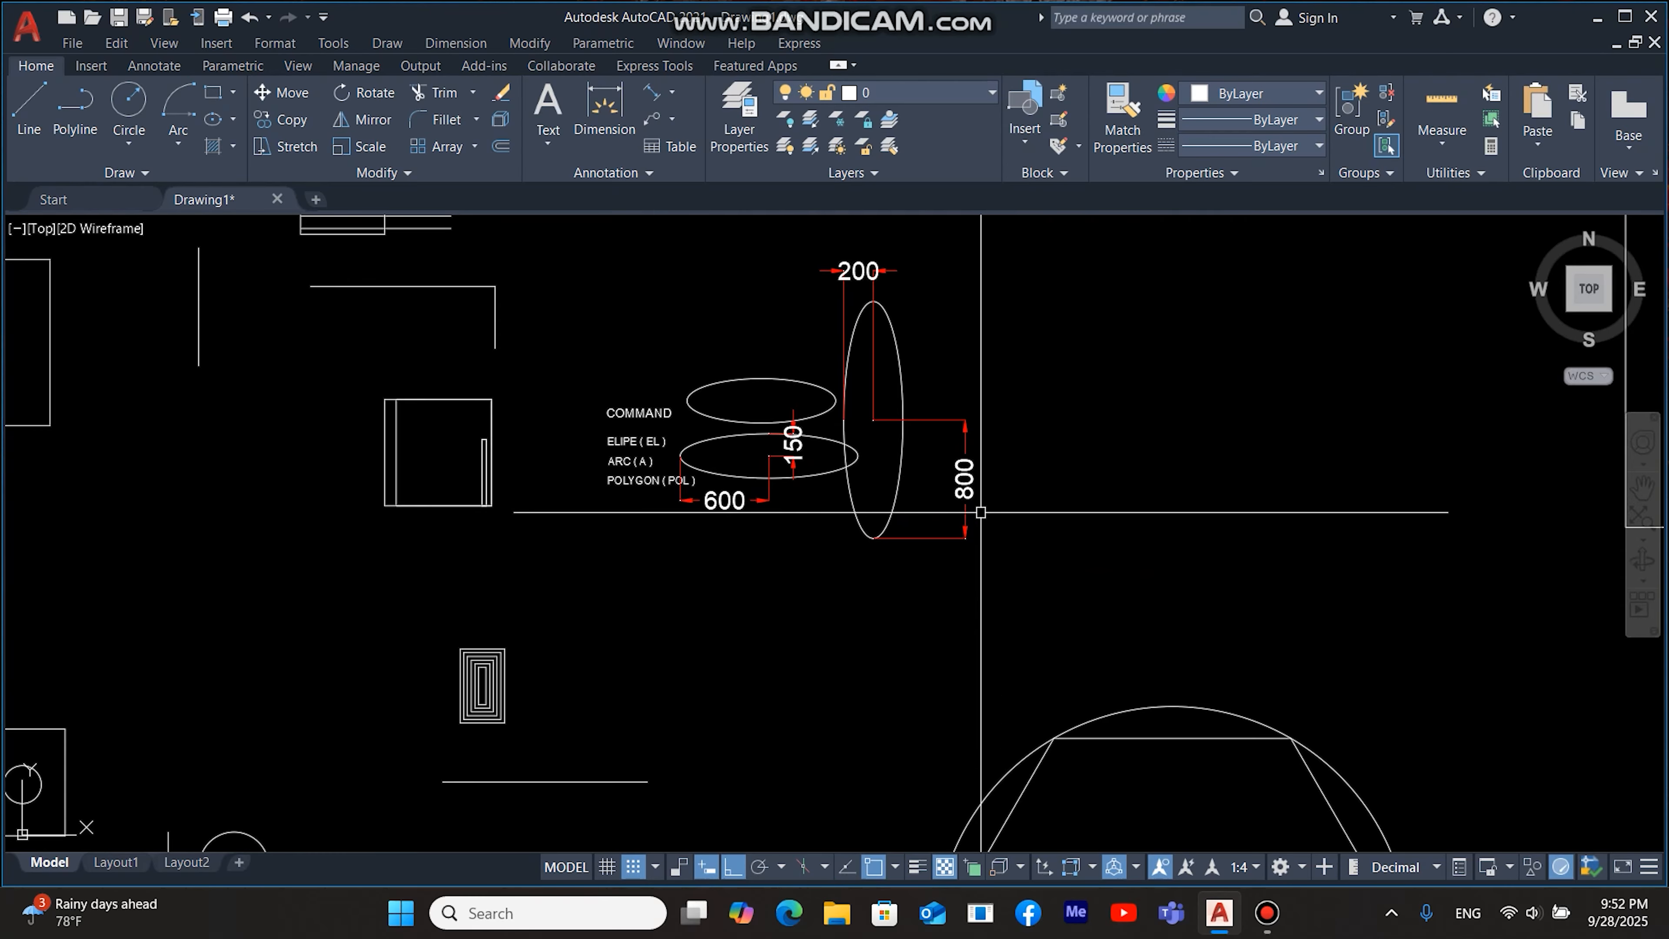
scroll(981, 512, "down", 4)
scroll(957, 544, "up", 4)
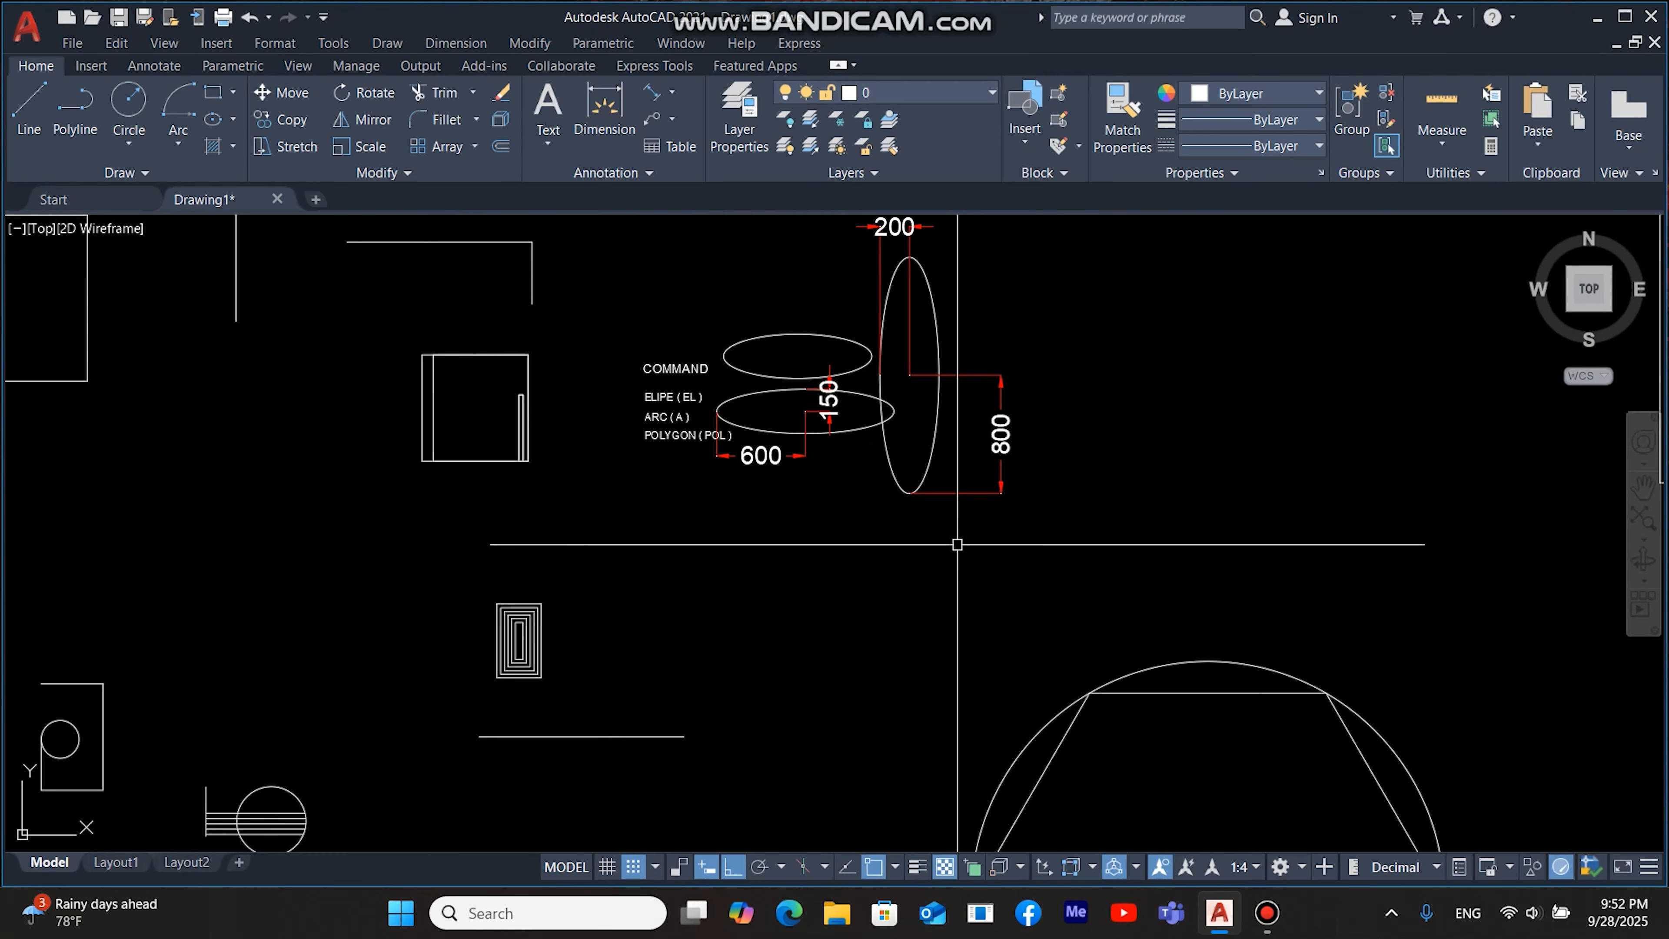
scroll(1048, 518, "down", 2)
scroll(1065, 519, "down", 2)
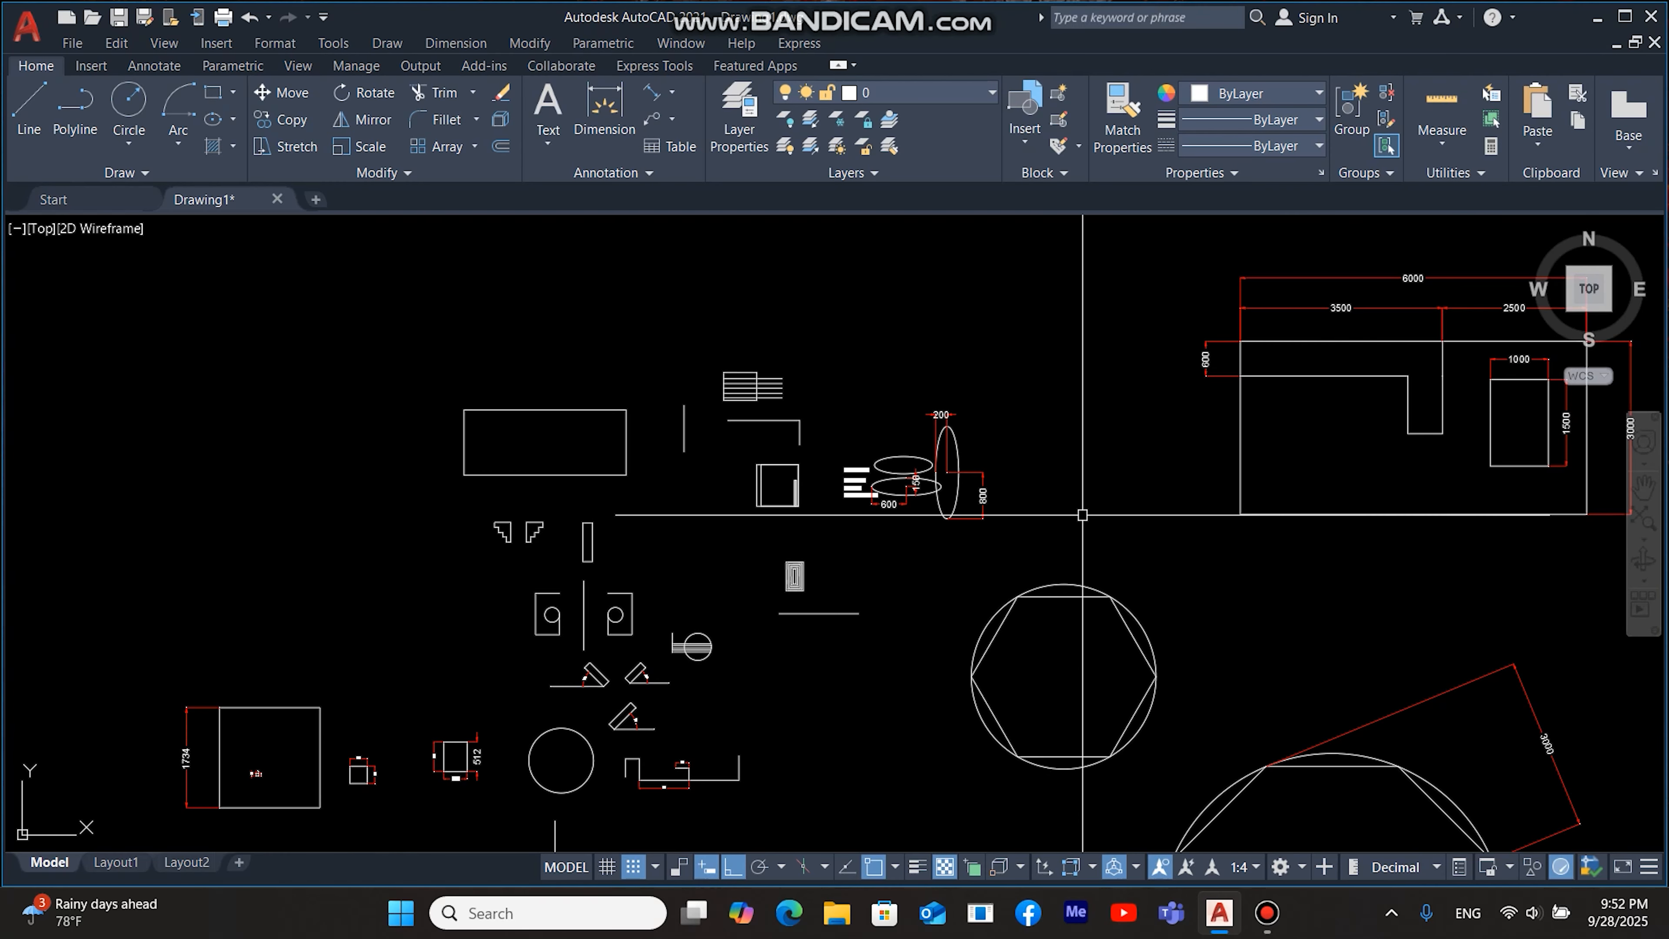
scroll(923, 490, "up", 6)
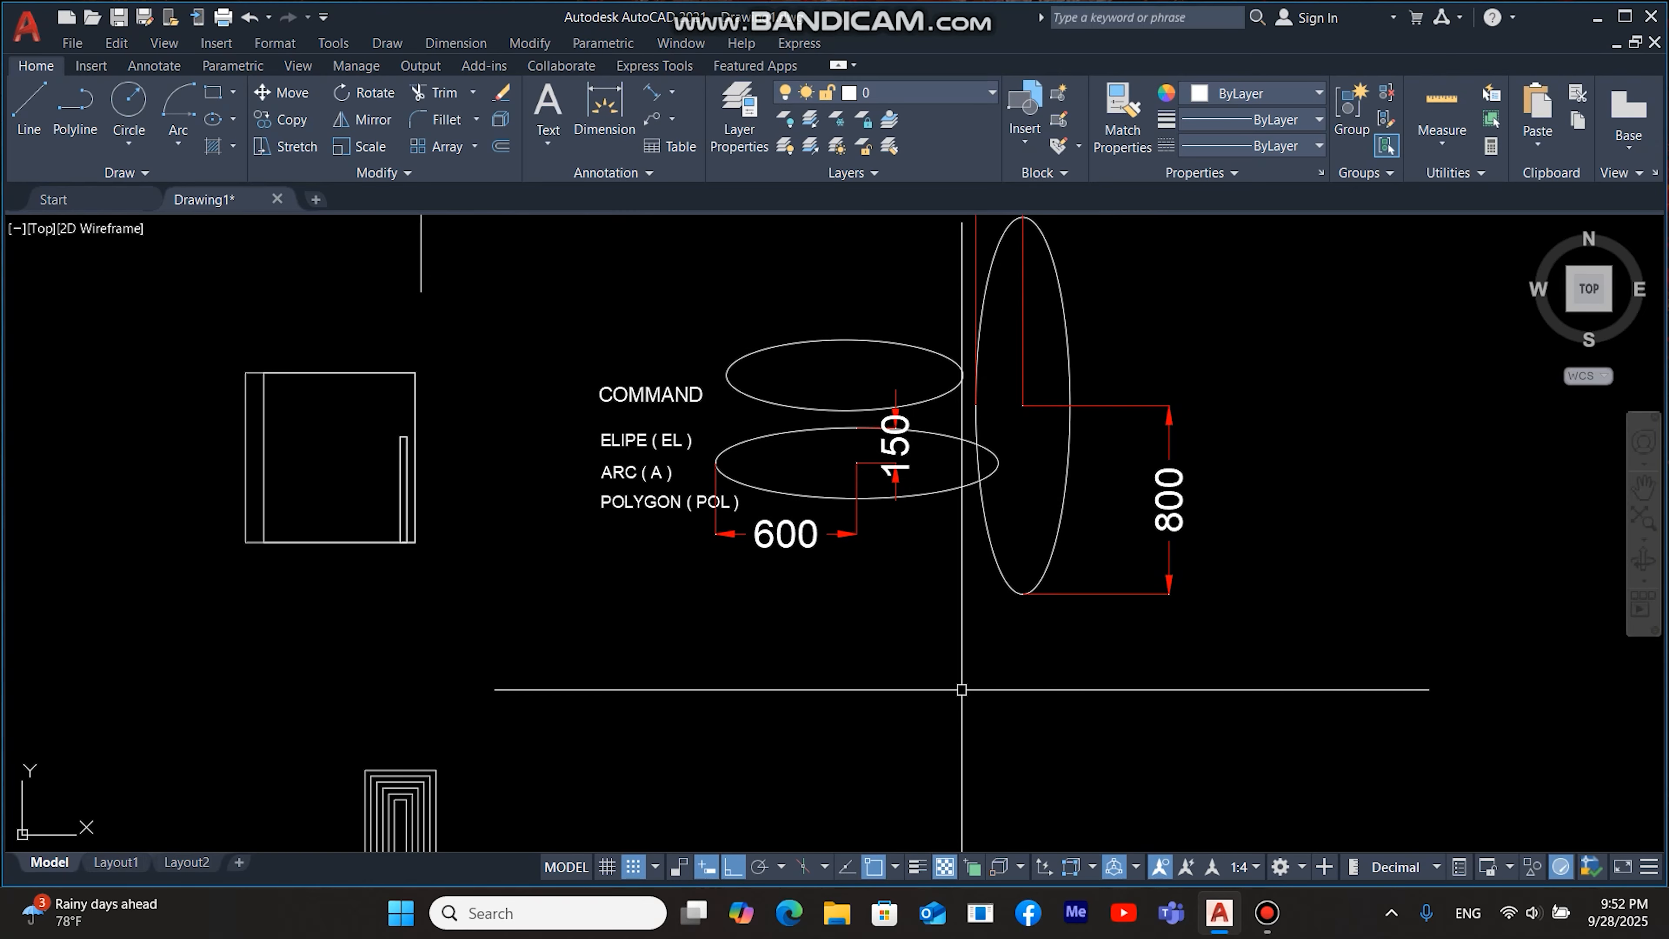
scroll(962, 690, "down", 6)
mouse_move(1017, 736)
middle_mouse_down()
mouse_move(831, 581)
mouse_move(727, 563)
middle_mouse_up()
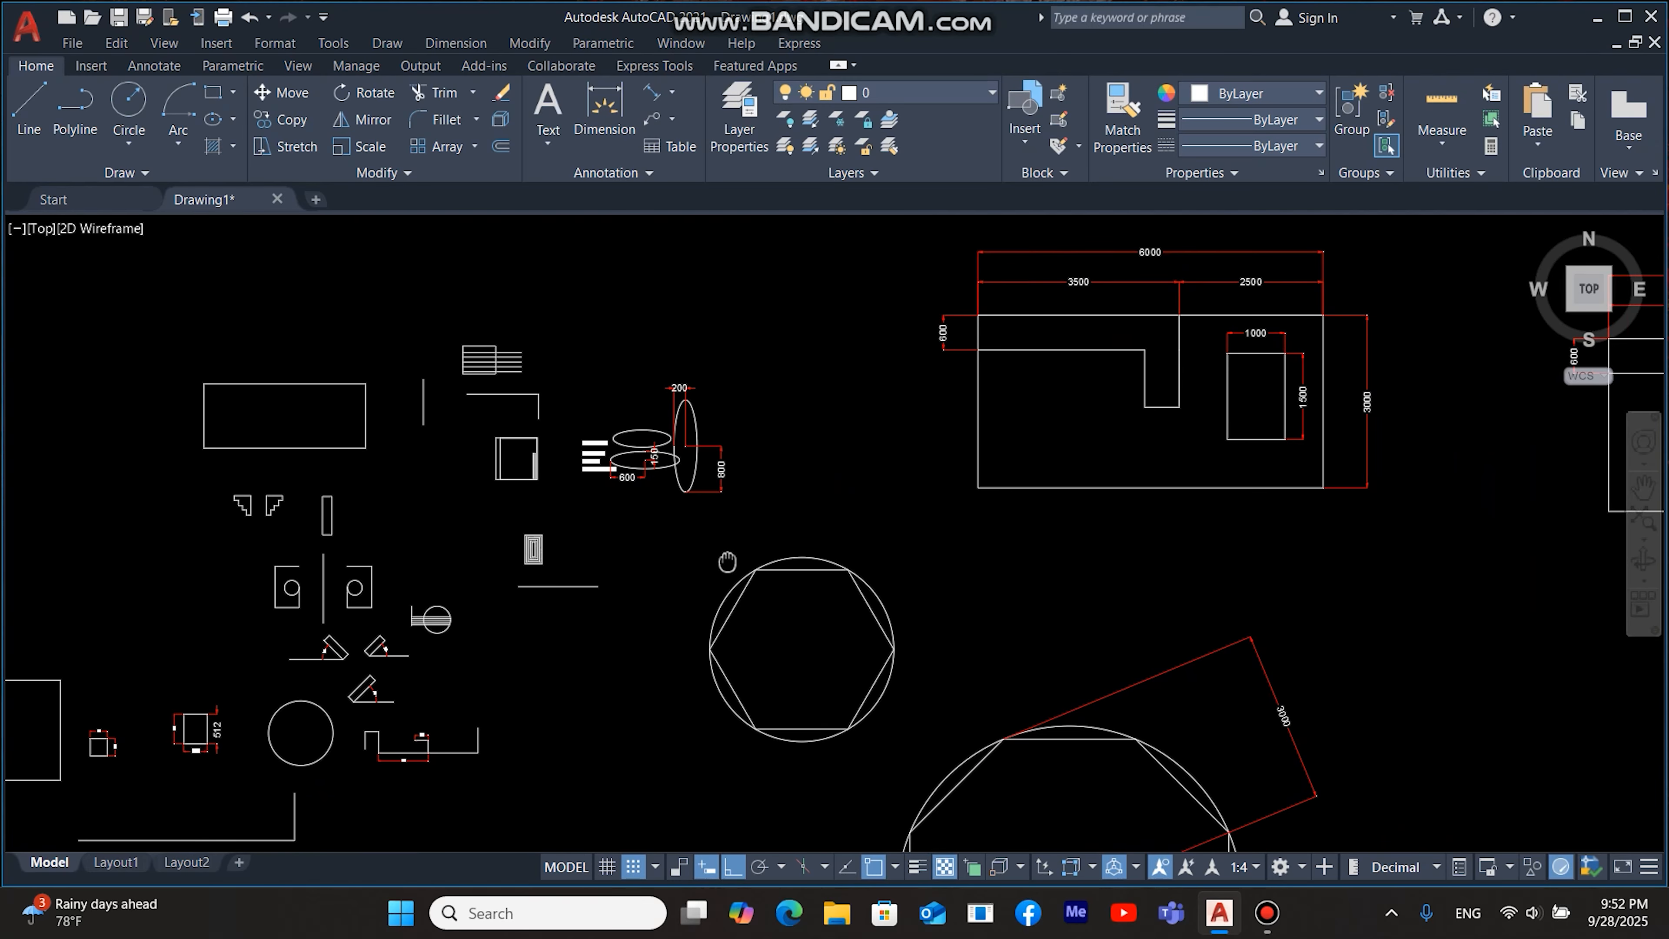
scroll(669, 532, "up", 4)
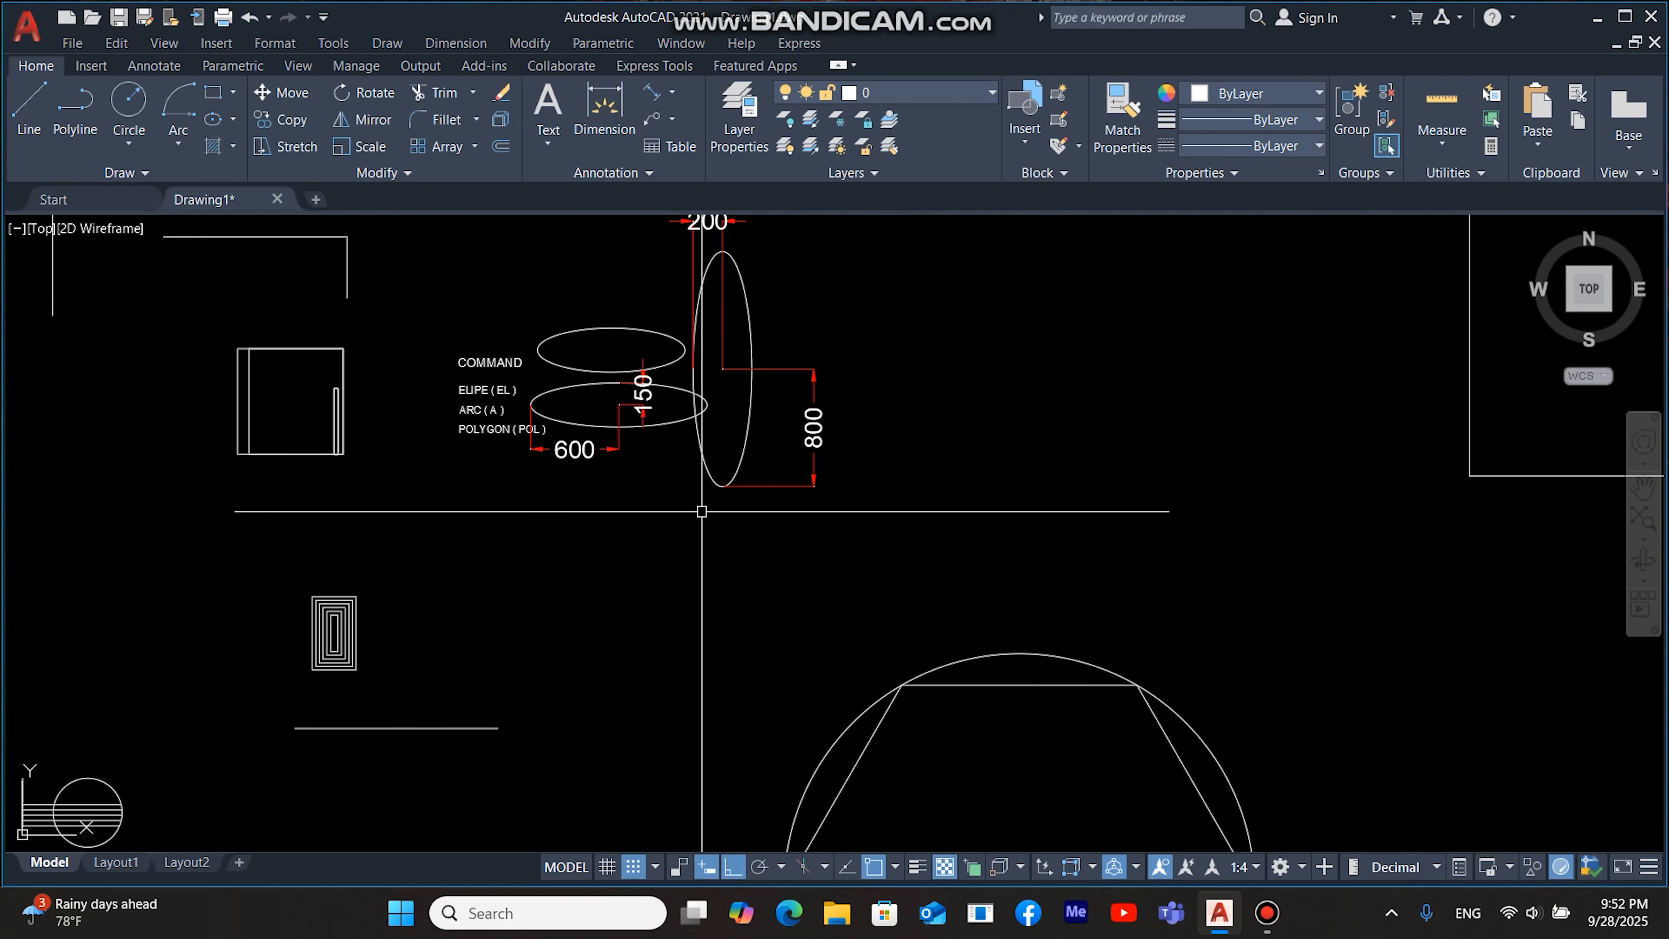
middle_click_drag(976, 428, 820, 545)
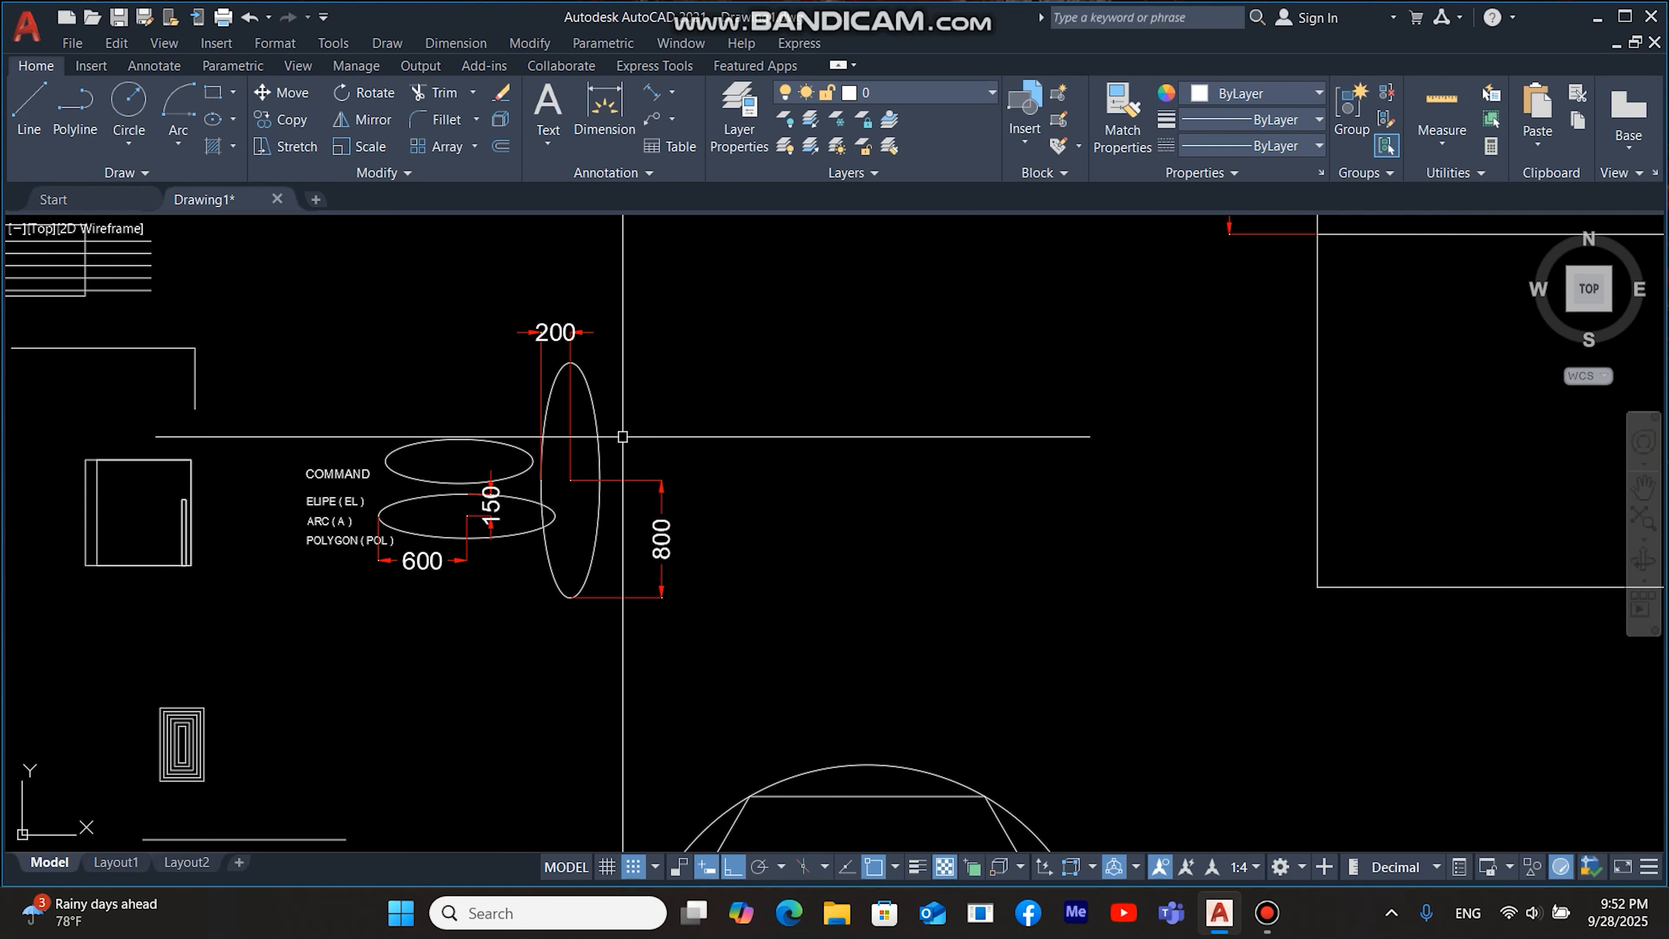
middle_click_drag(791, 575, 854, 467)
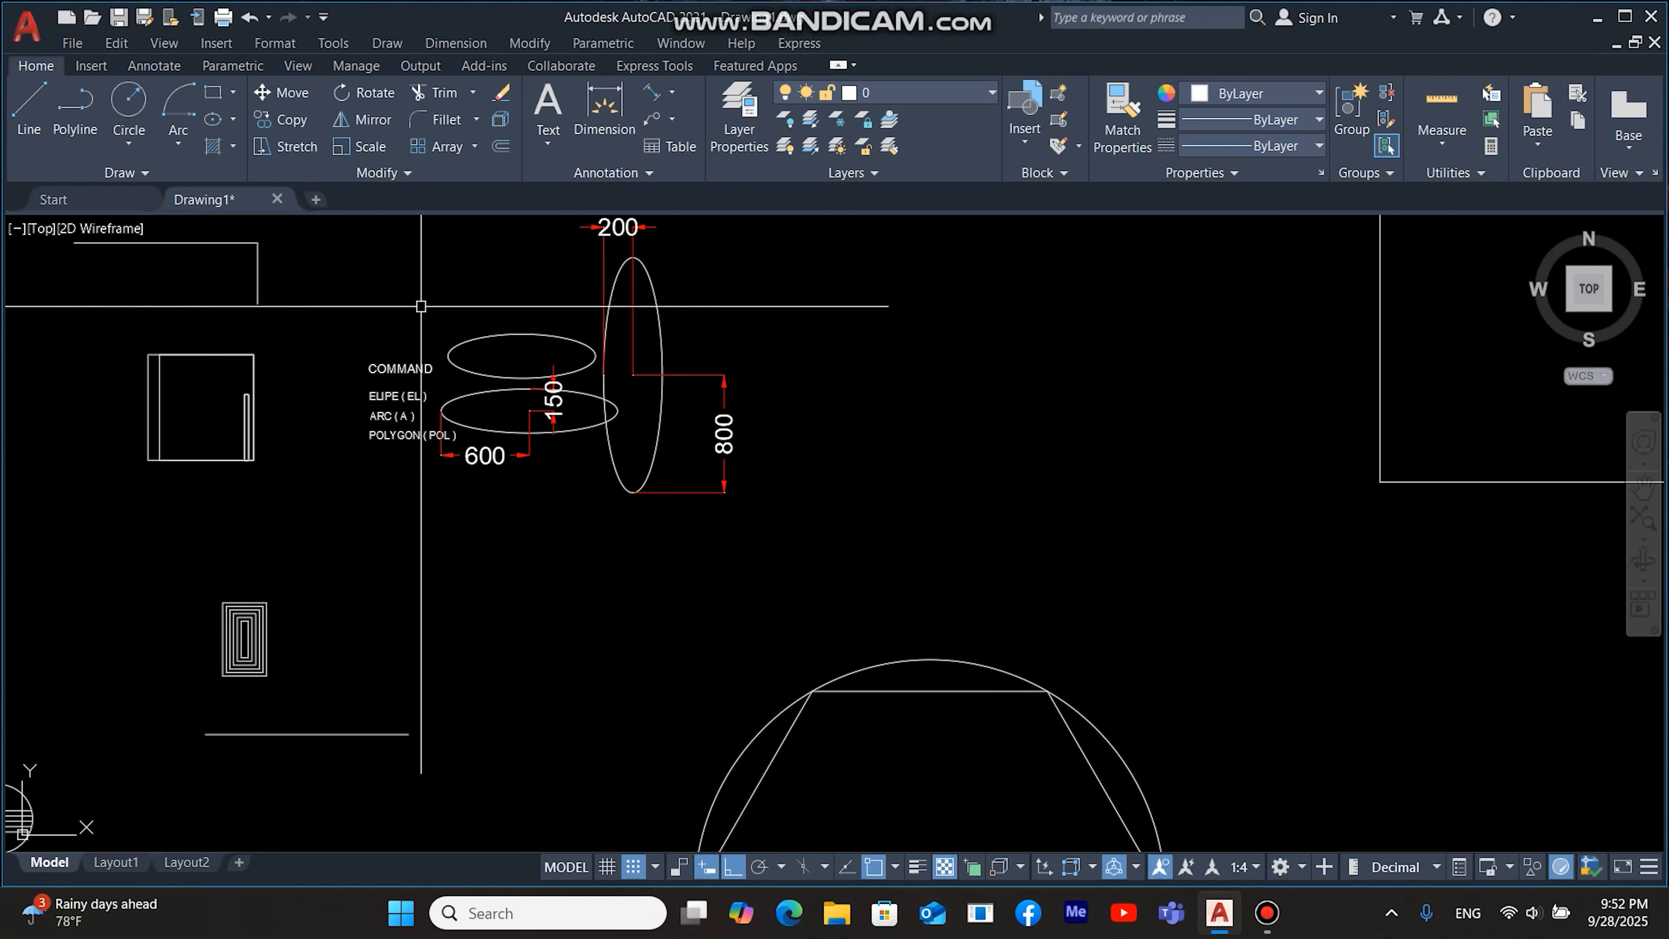
scroll(854, 469, "down", 2)
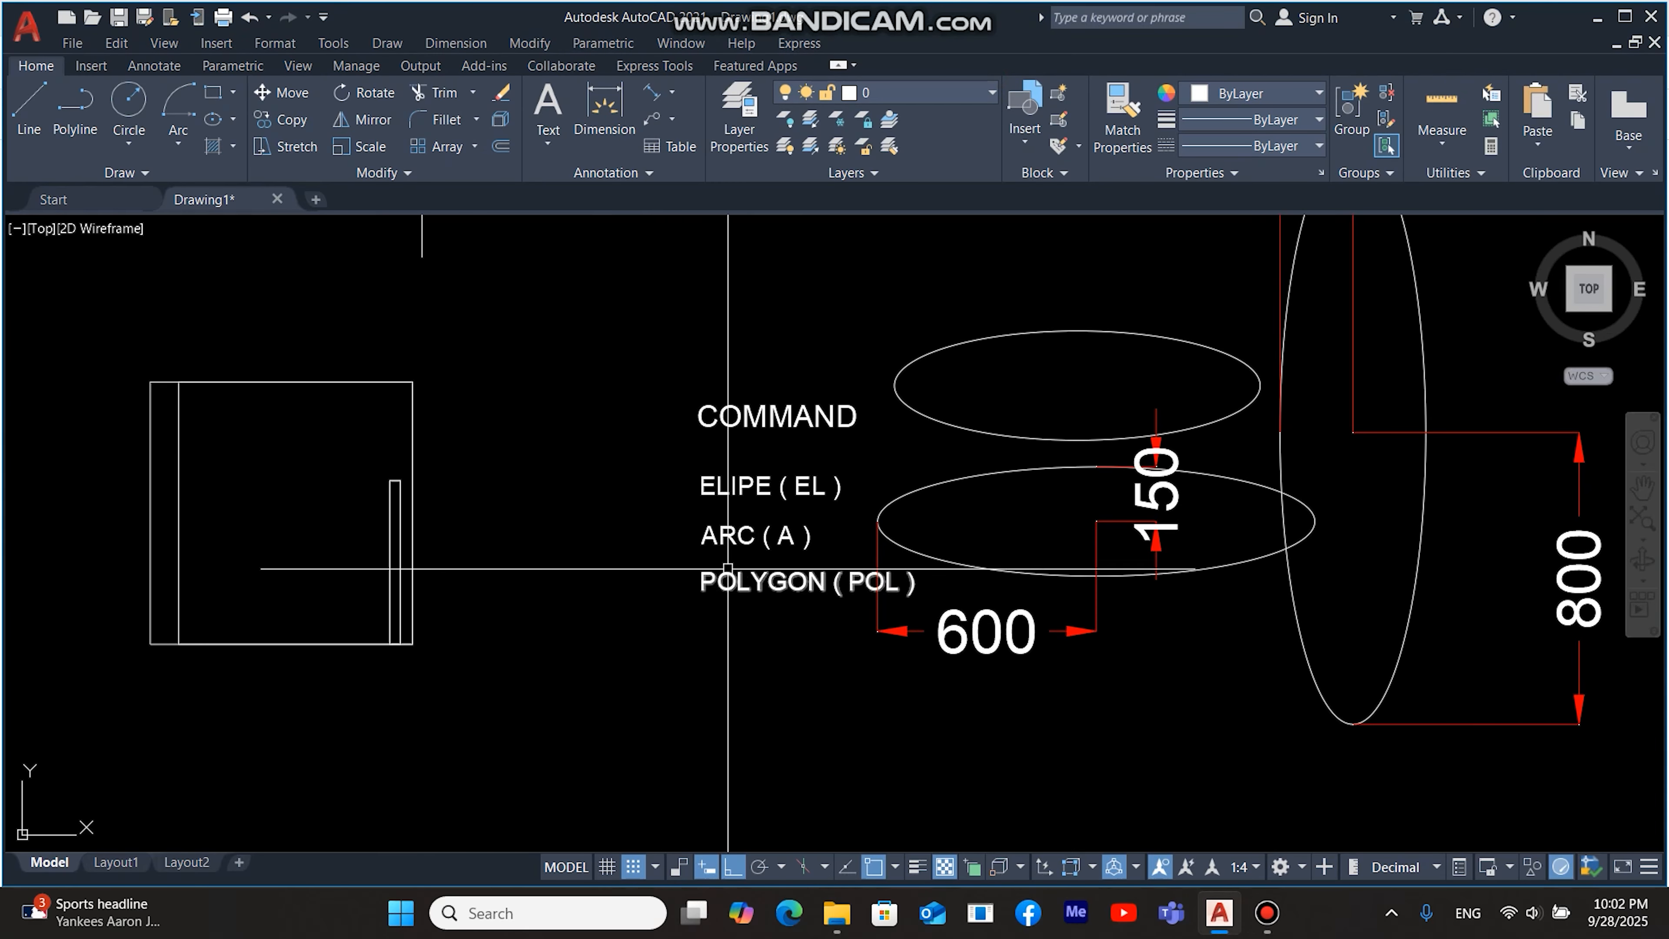
middle_click_drag(749, 579, 689, 500)
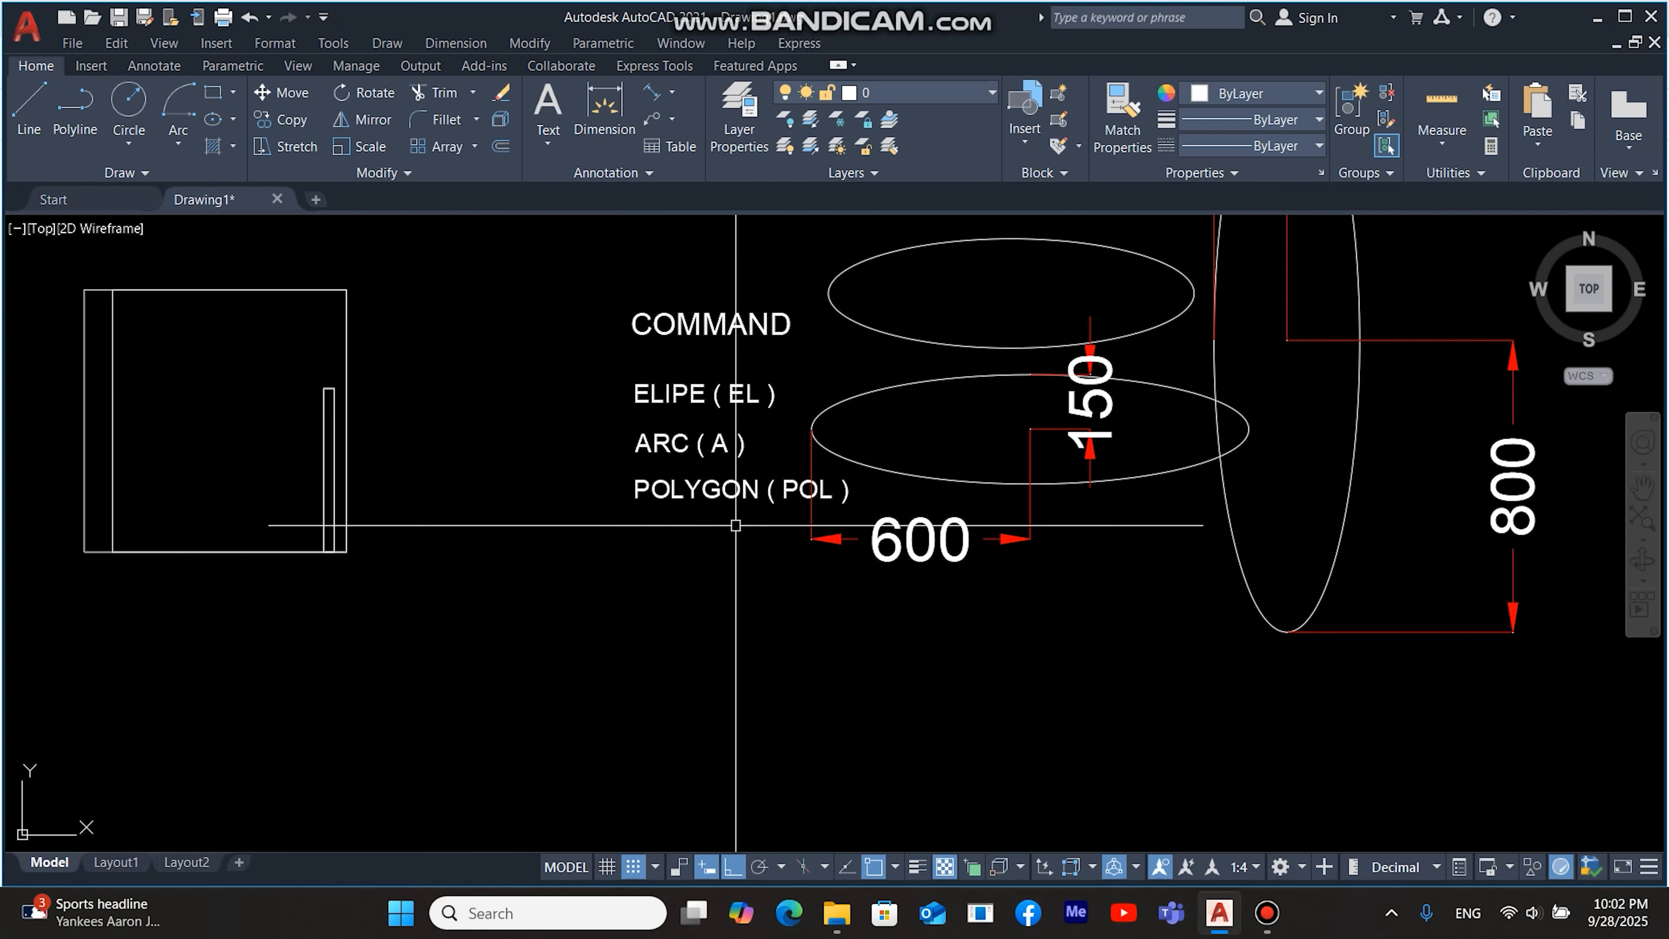
scroll(876, 658, "down", 4)
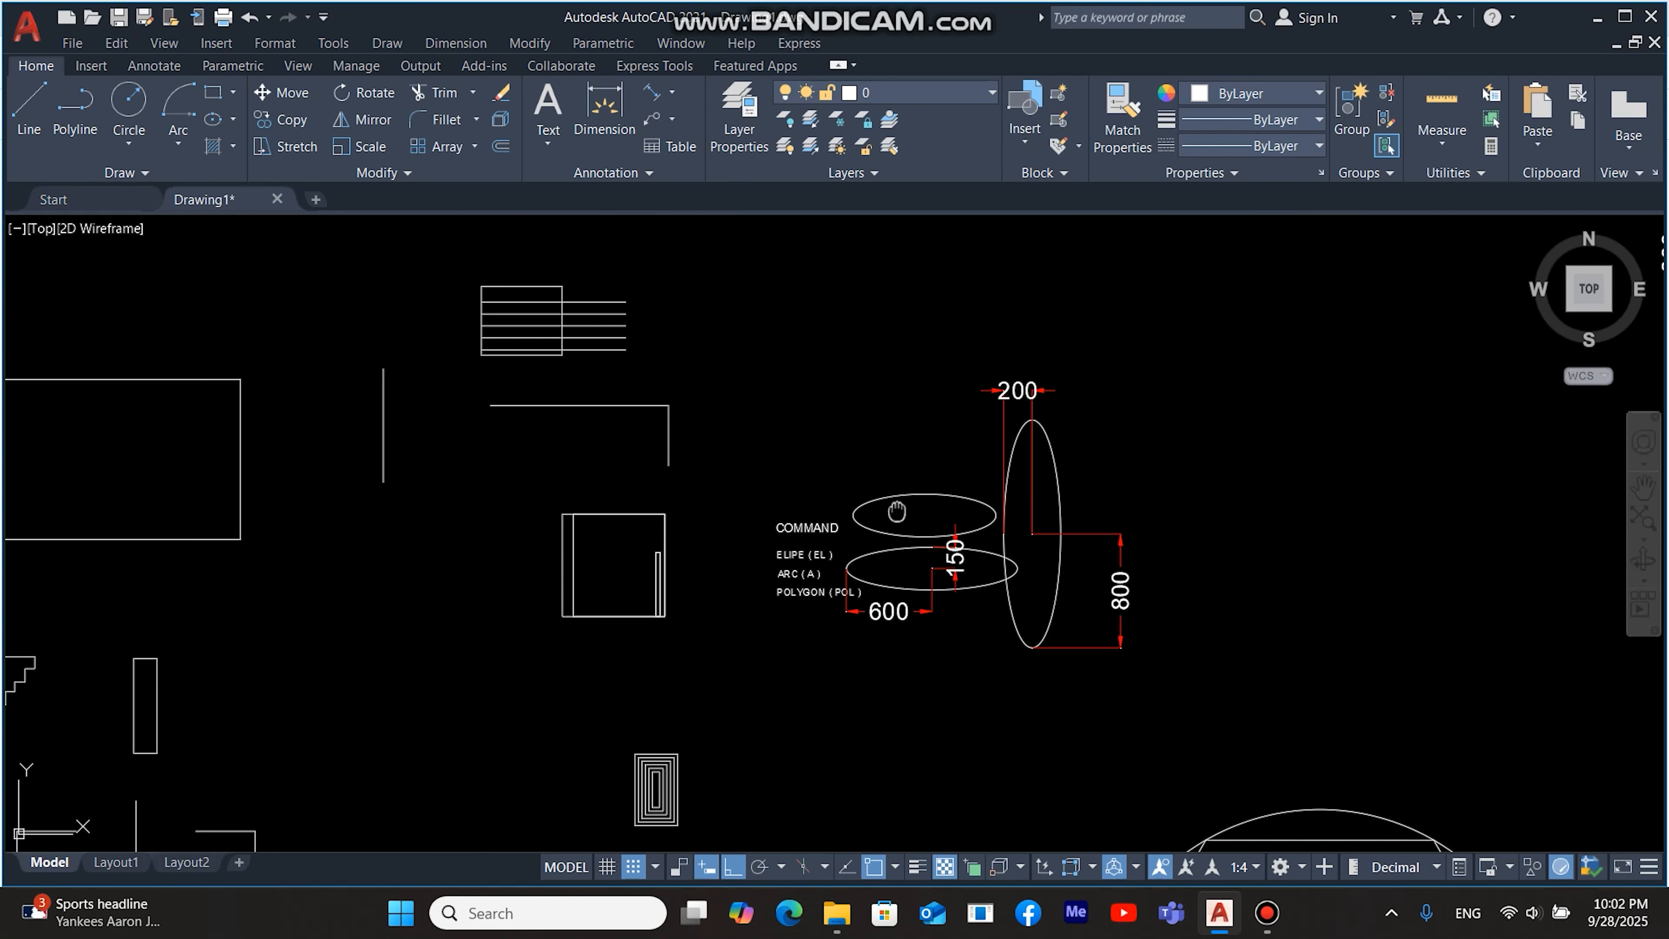
Step: Draw a plain rectangle in the empty area above the ellipses and the command list
middle_click_drag(876, 551, 786, 536)
scroll(655, 435, "up", 4)
mouse_move(712, 422)
middle_mouse_down()
mouse_move(801, 458)
mouse_move(746, 536)
middle_mouse_up()
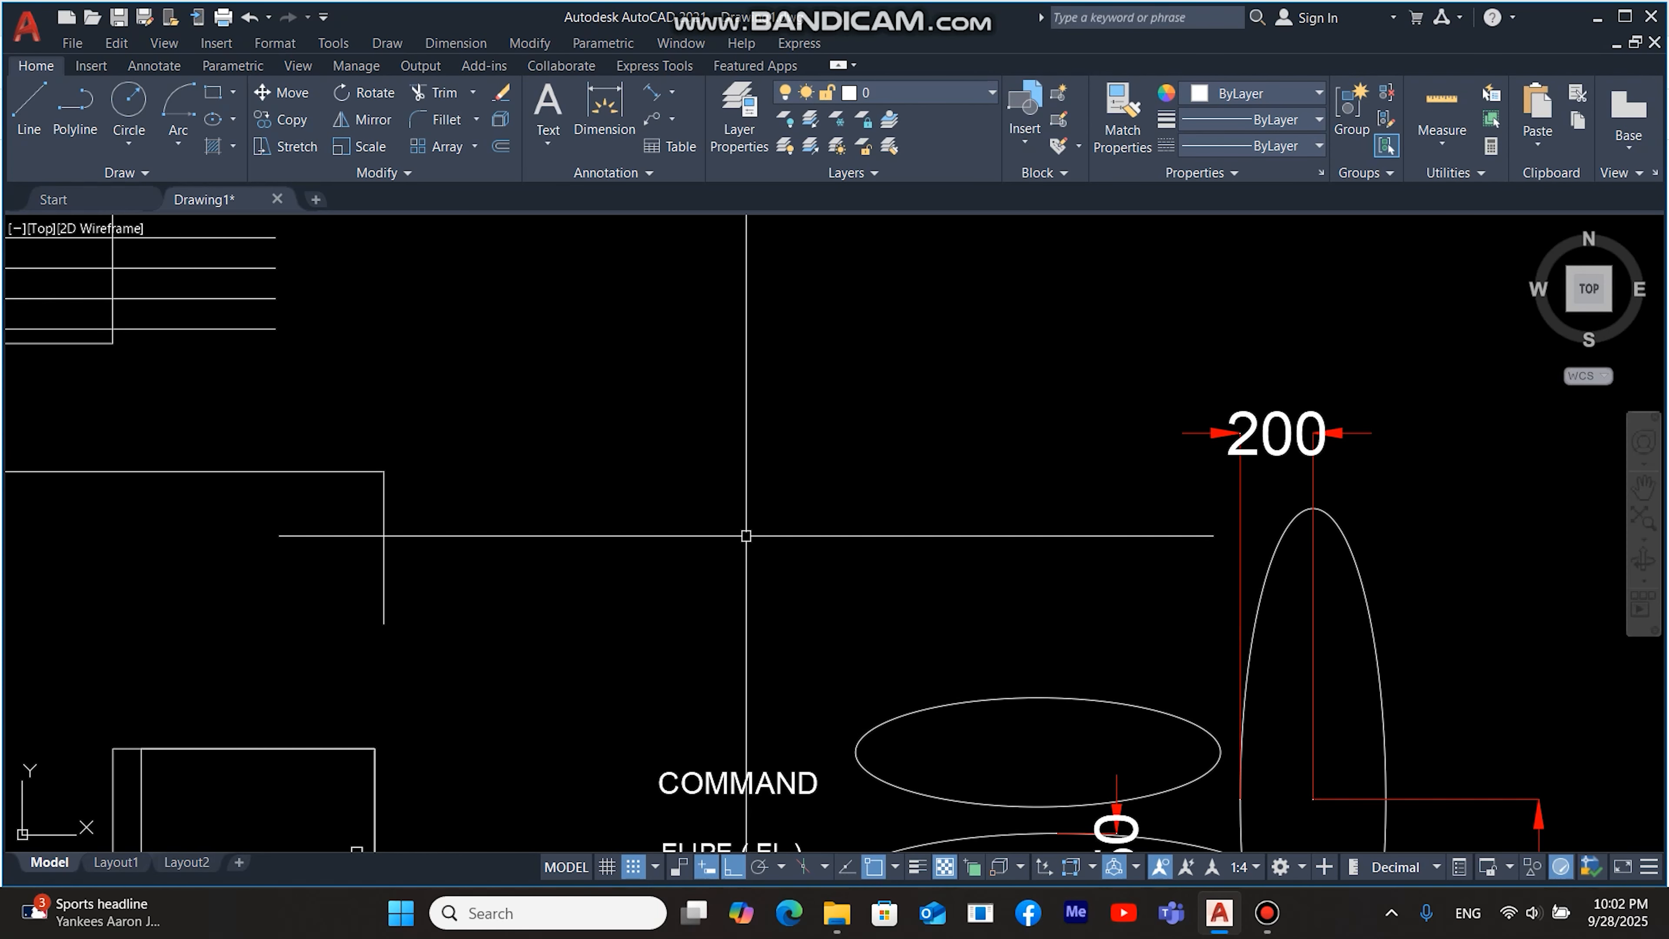
middle_click_drag(734, 424, 707, 511)
type("C")
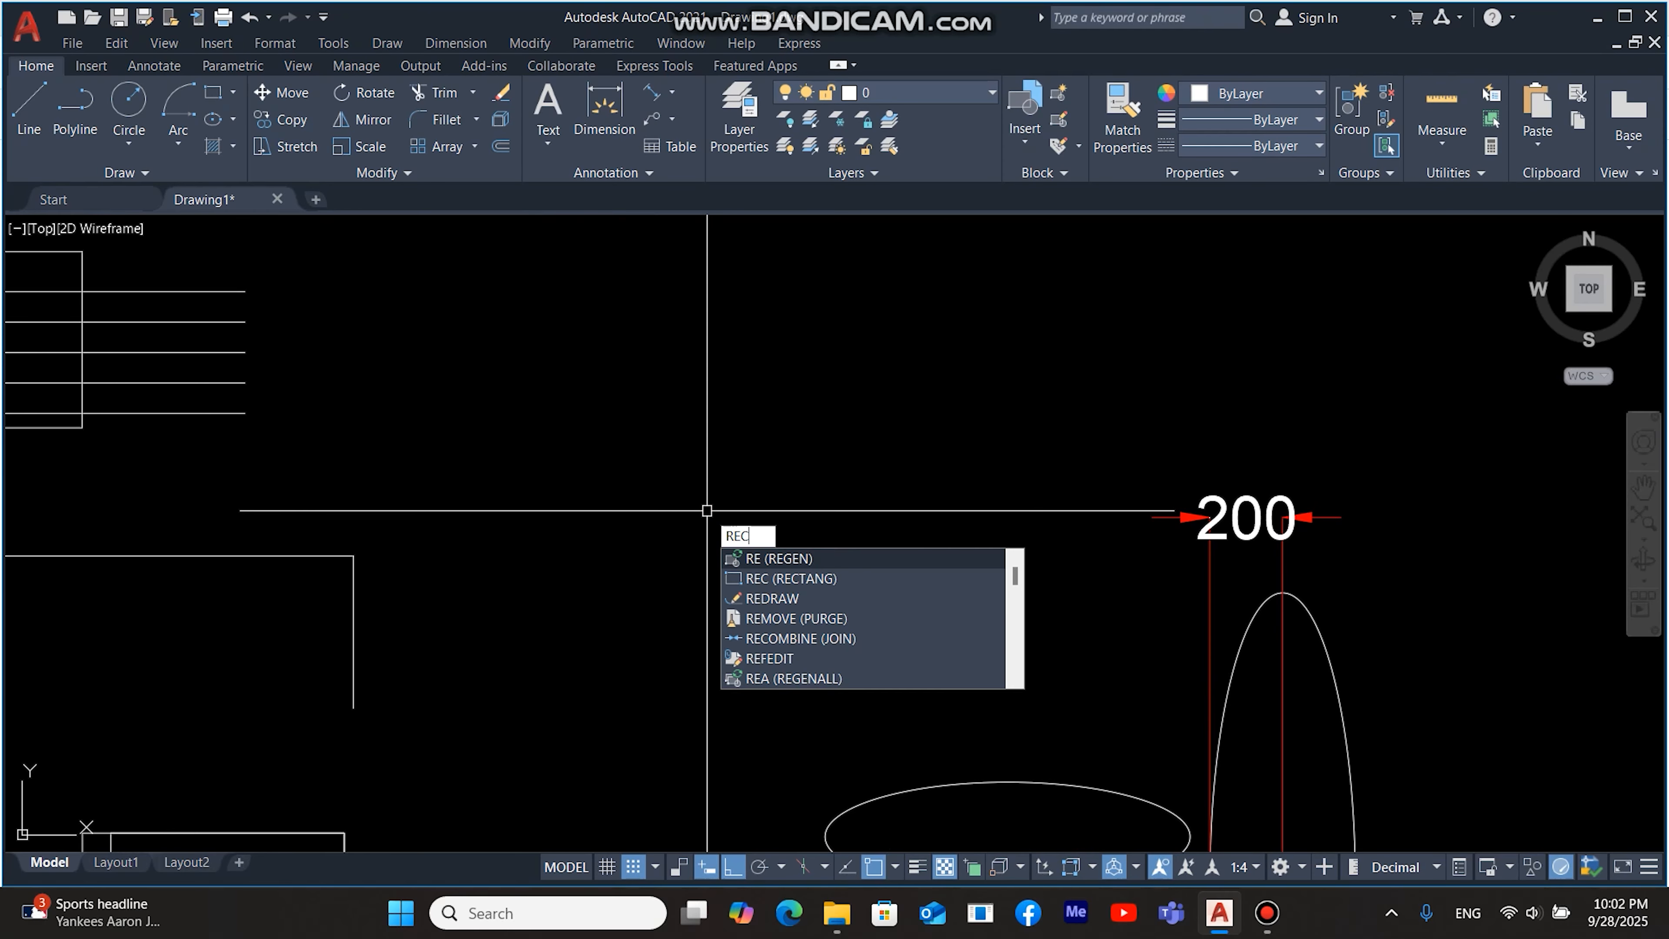
key("Return")
left_click(612, 558)
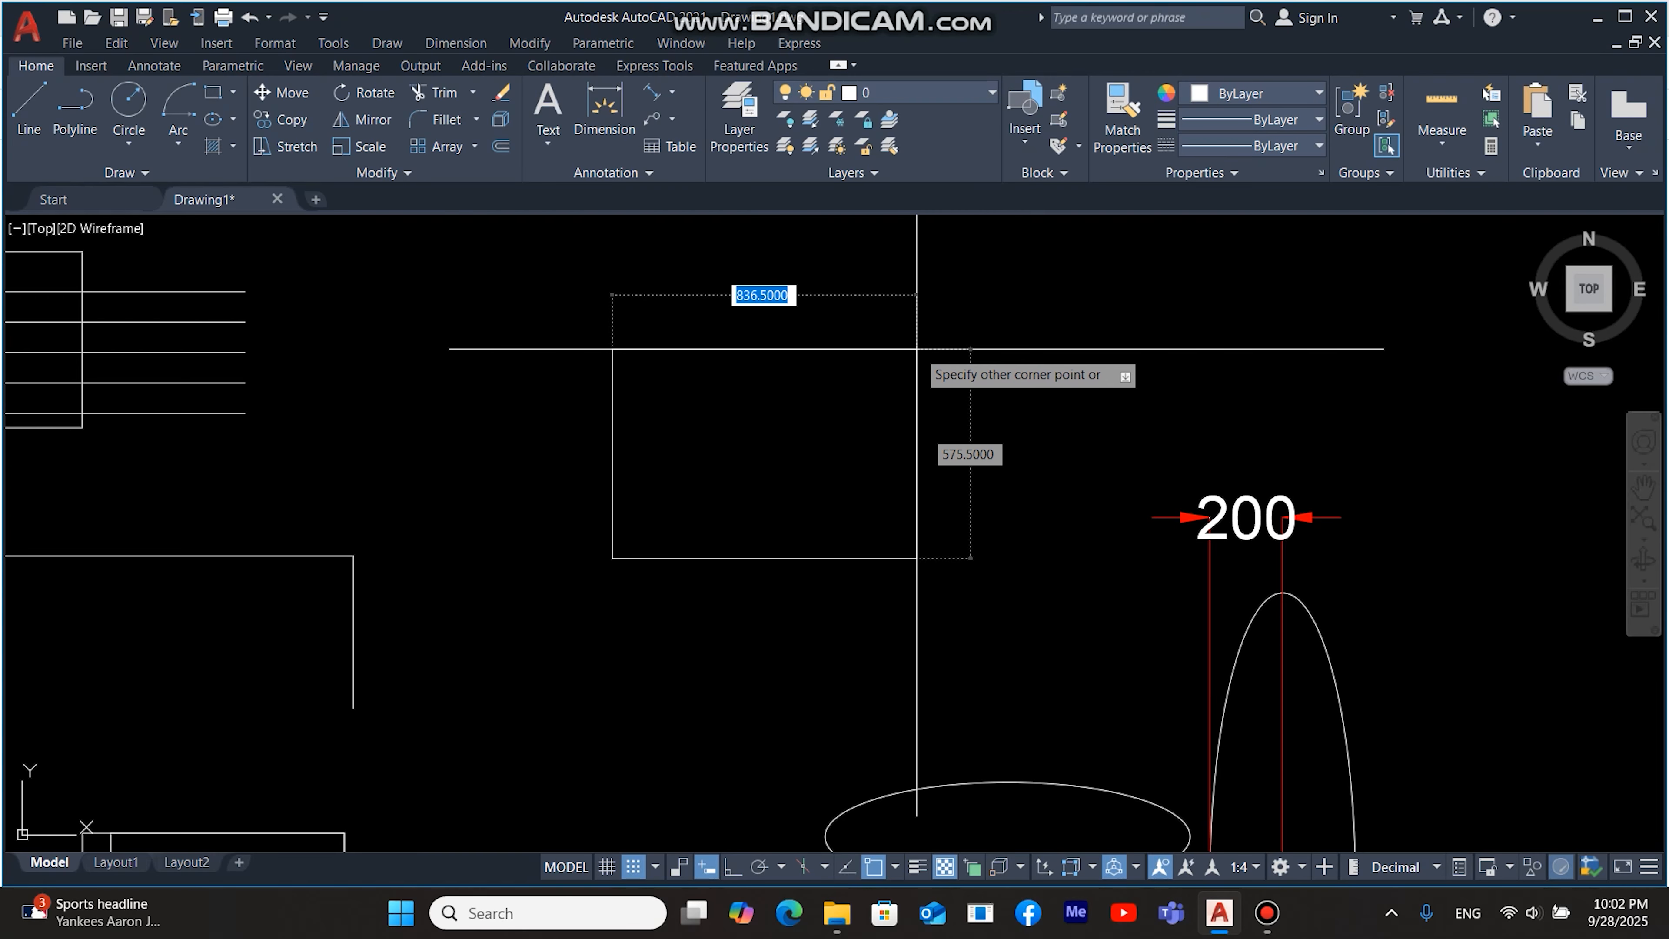
left_click(1044, 304)
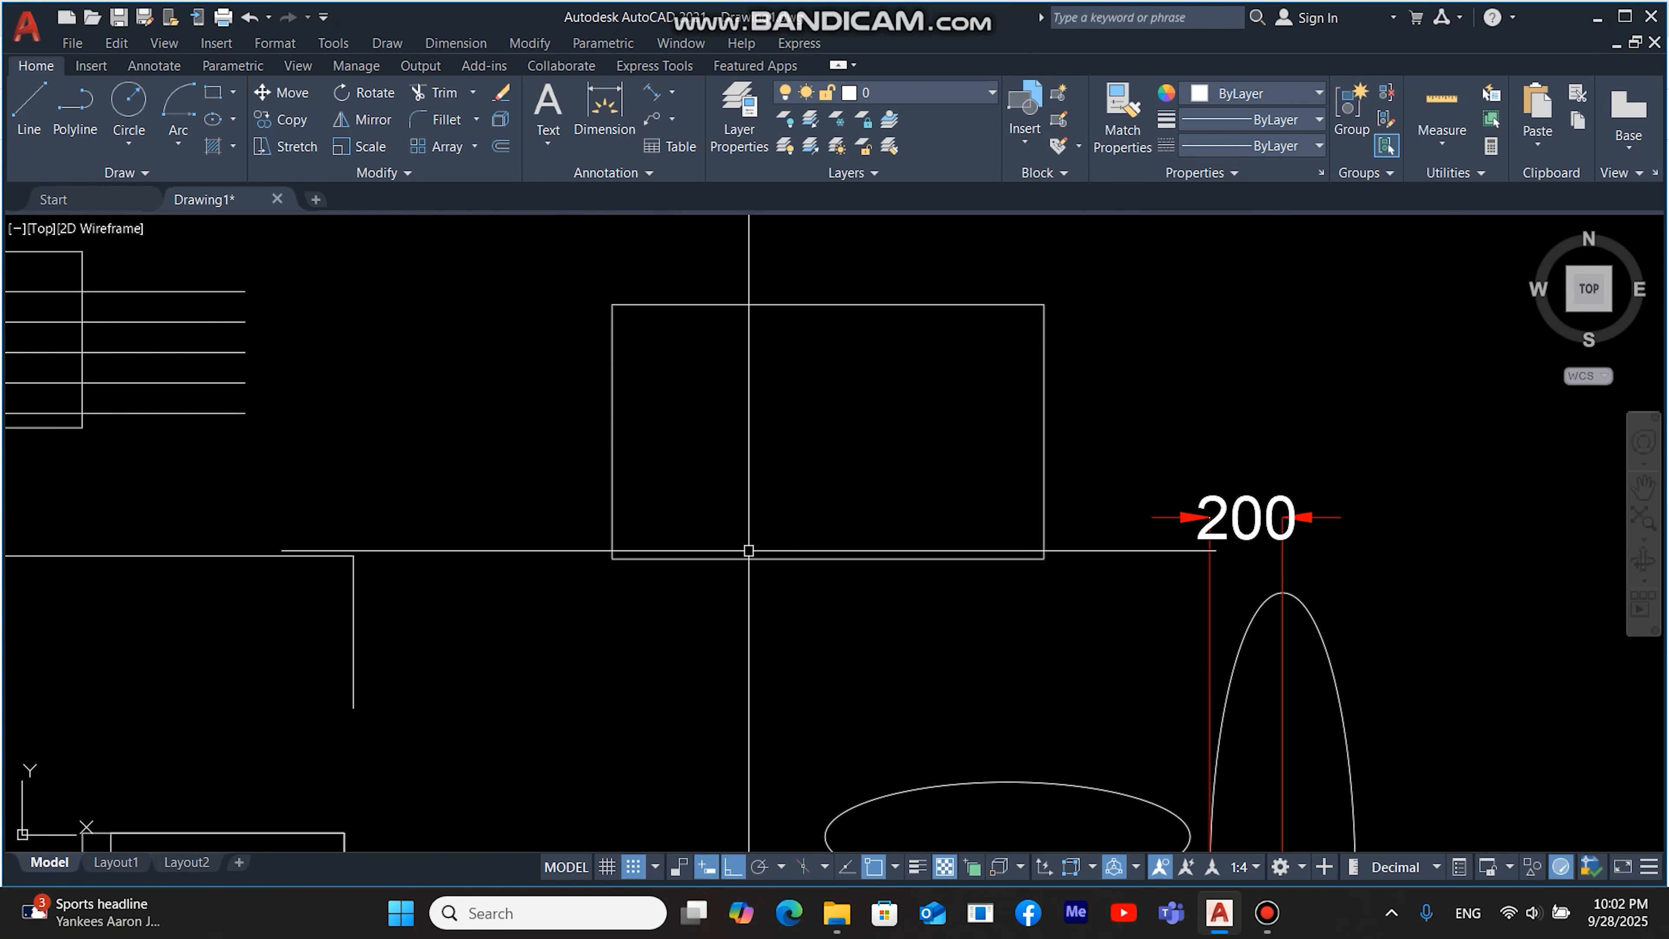
Step: Draw a large rectangle with a line width of 100 above the plain rectangle
mouse_move(786, 315)
middle_mouse_down()
mouse_move(638, 346)
mouse_move(674, 533)
middle_mouse_up()
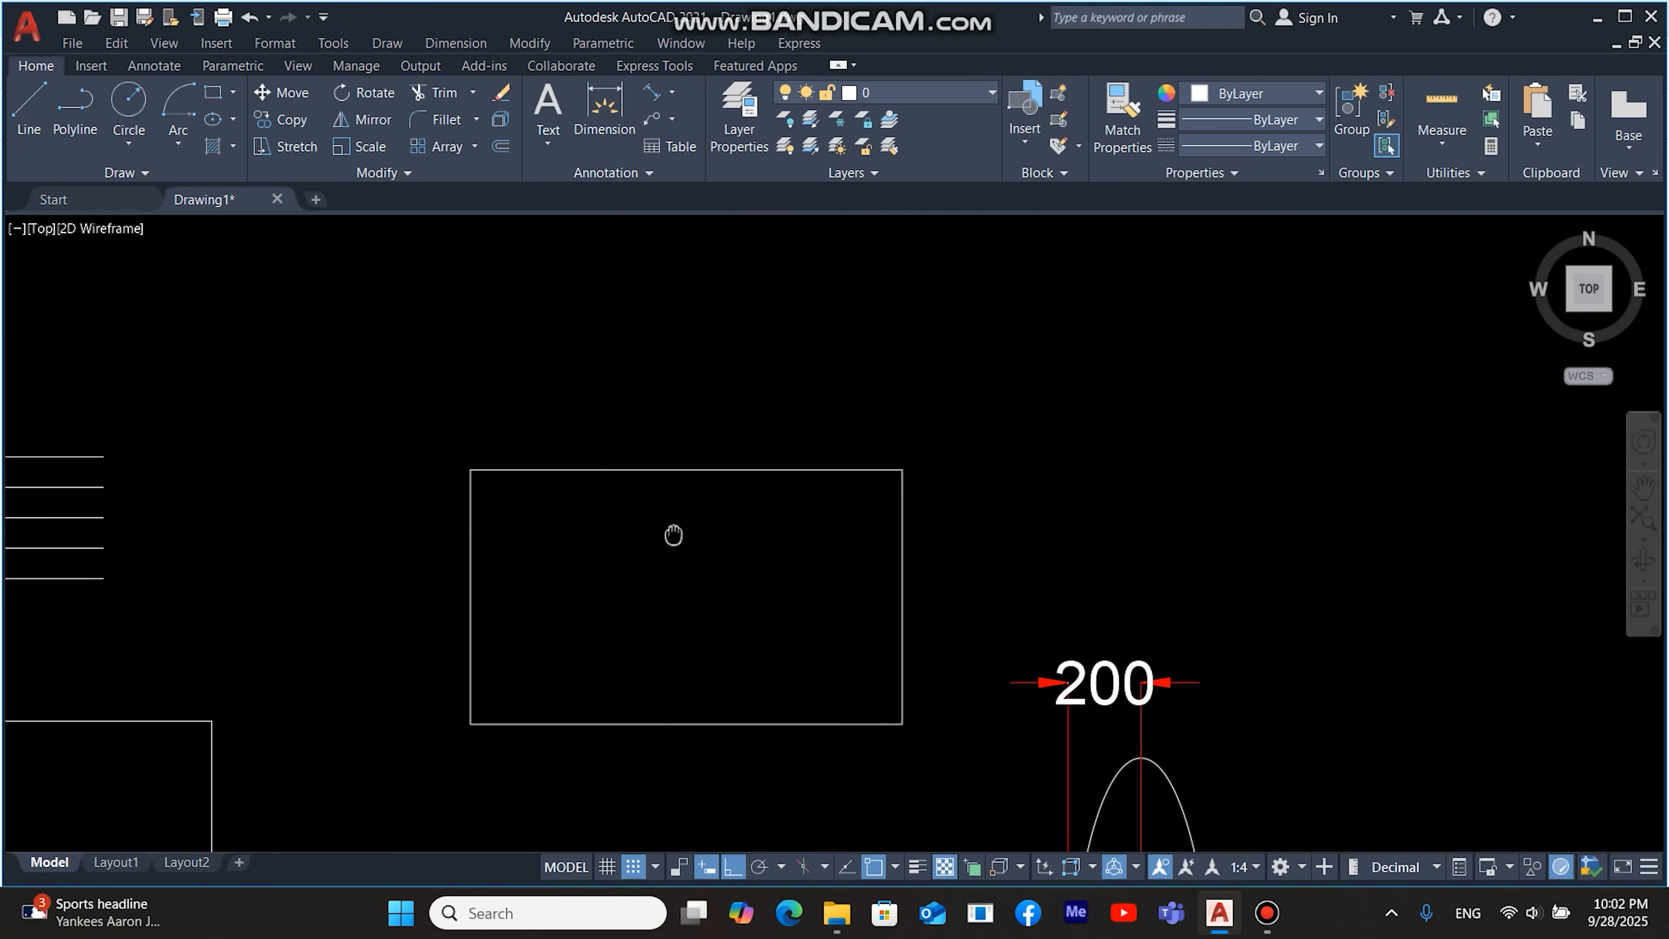
middle_click_drag(904, 415, 883, 565)
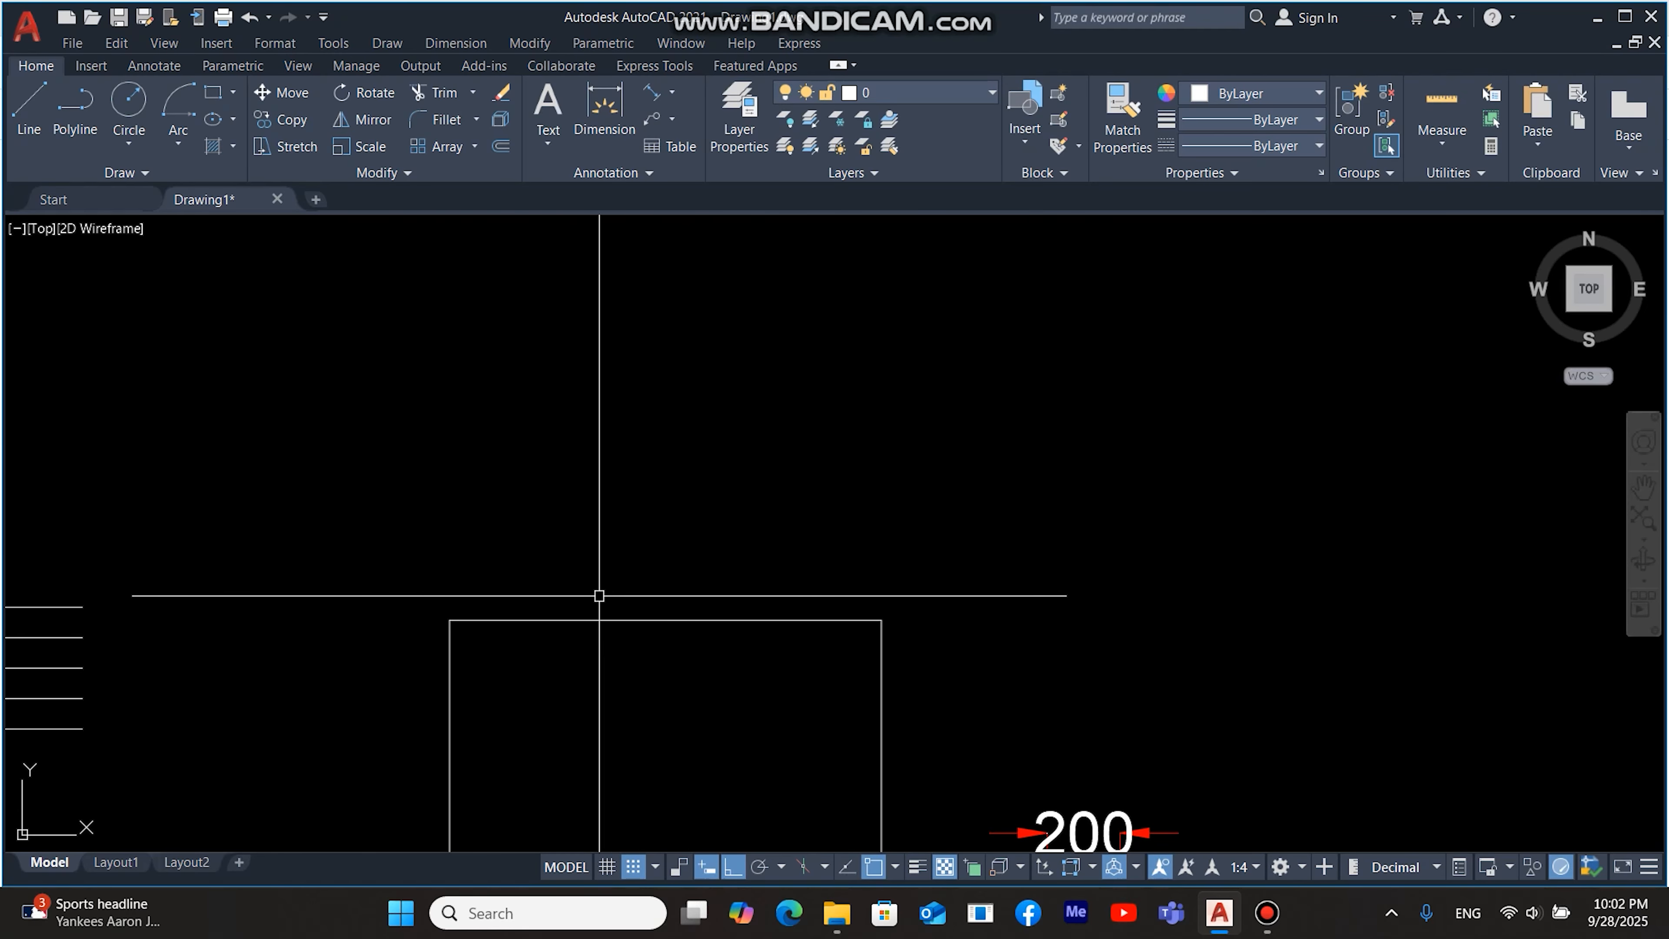
type("C")
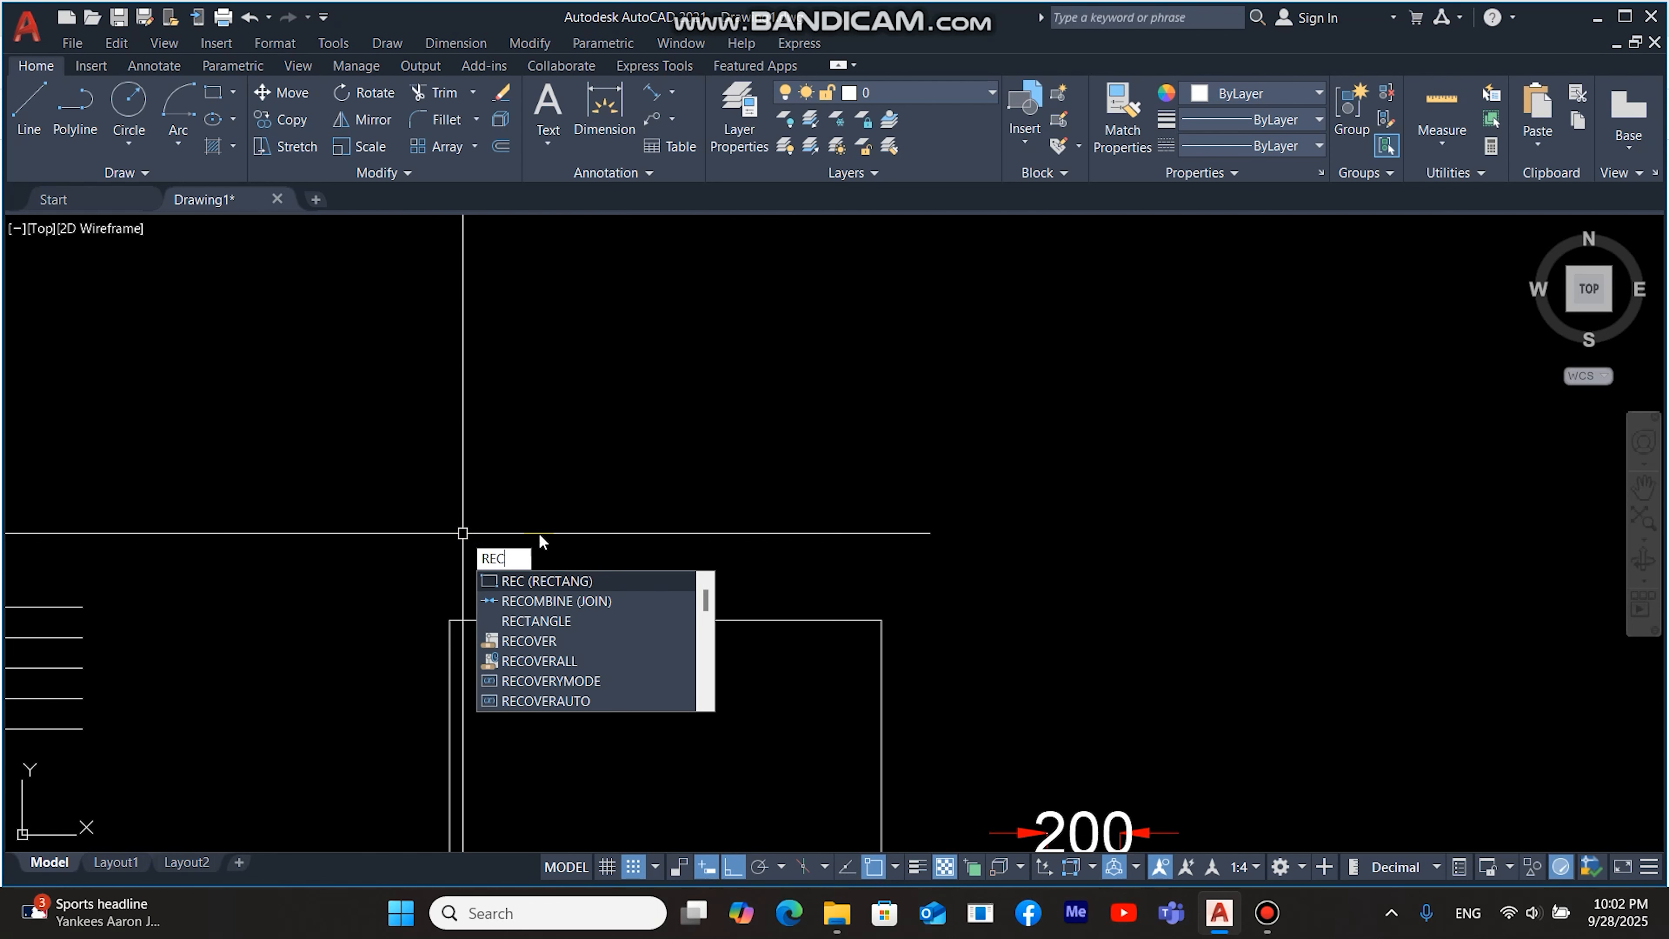
key("Return")
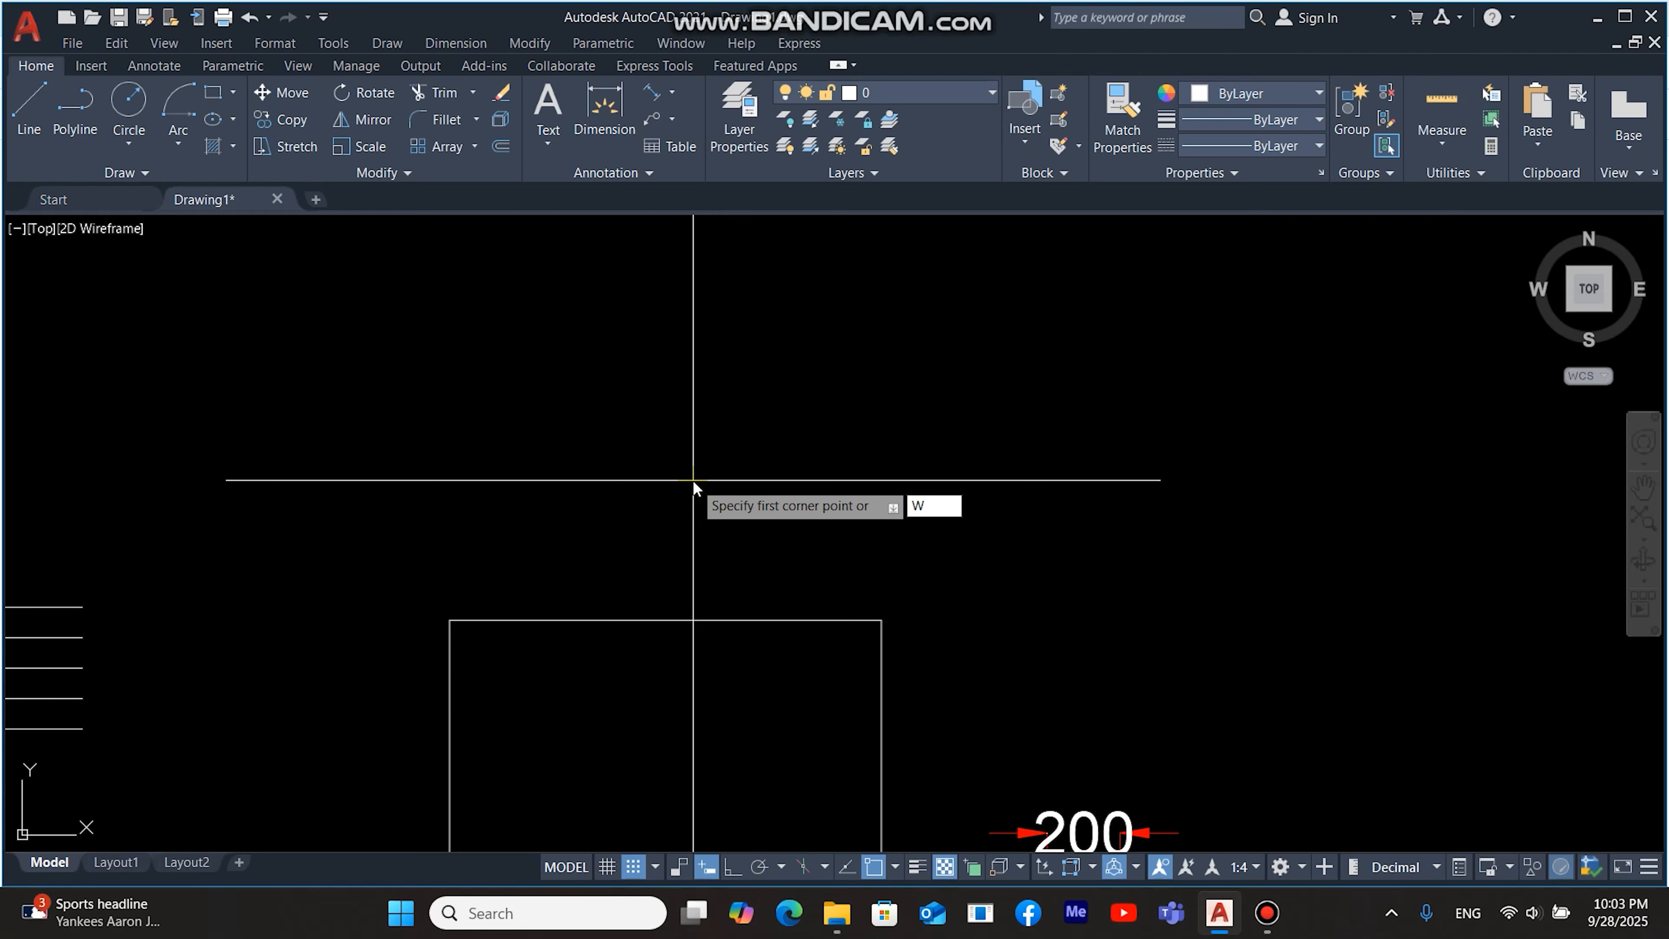
type("W")
key("Return")
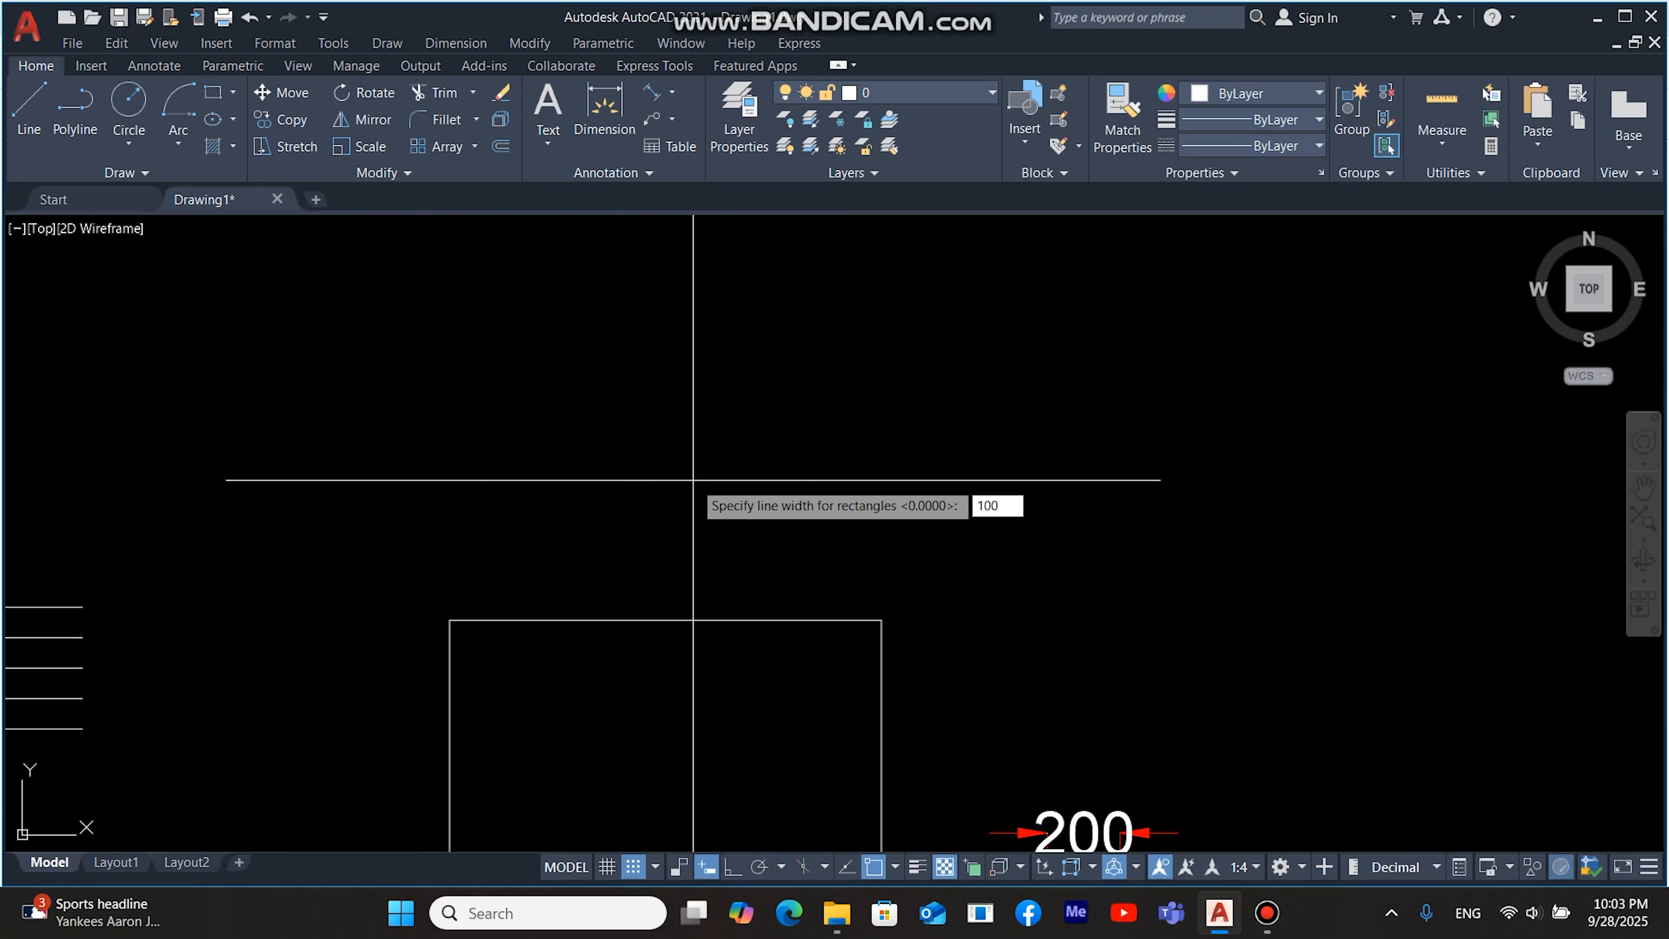
left_click(664, 500)
mouse_move(1268, 283)
middle_mouse_down()
mouse_move(1011, 426)
mouse_move(1001, 472)
middle_mouse_up()
left_click(1282, 267)
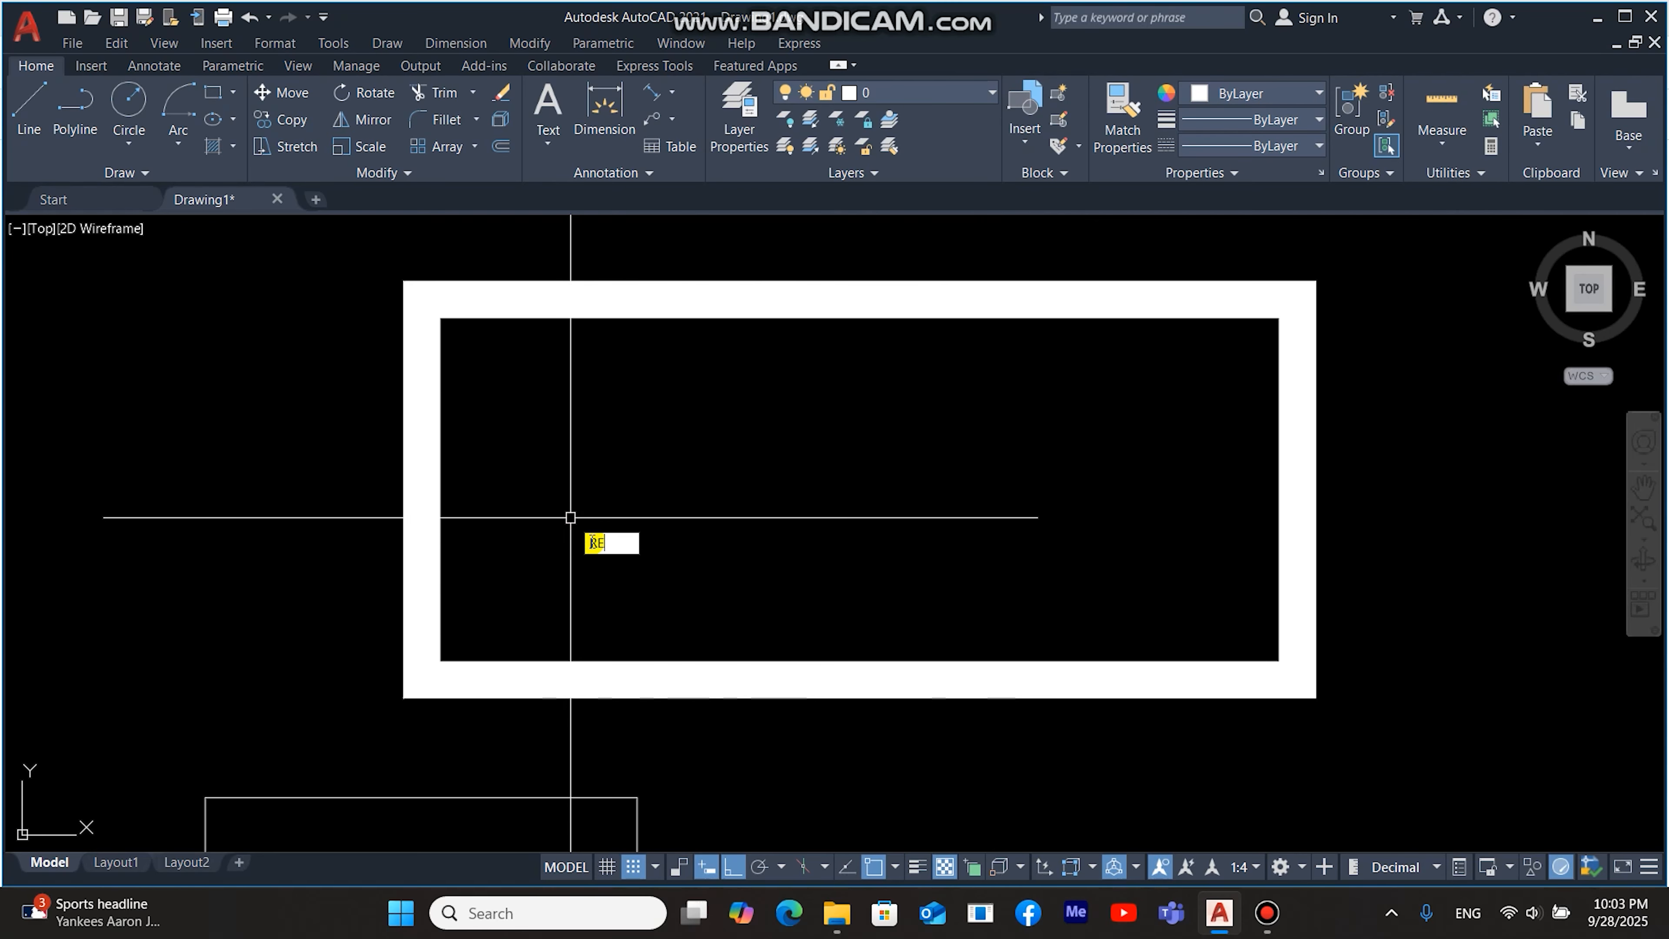
Step: Draw a smaller rectangle with a line width of 20 inside the thick-lined rectangle
key("Return")
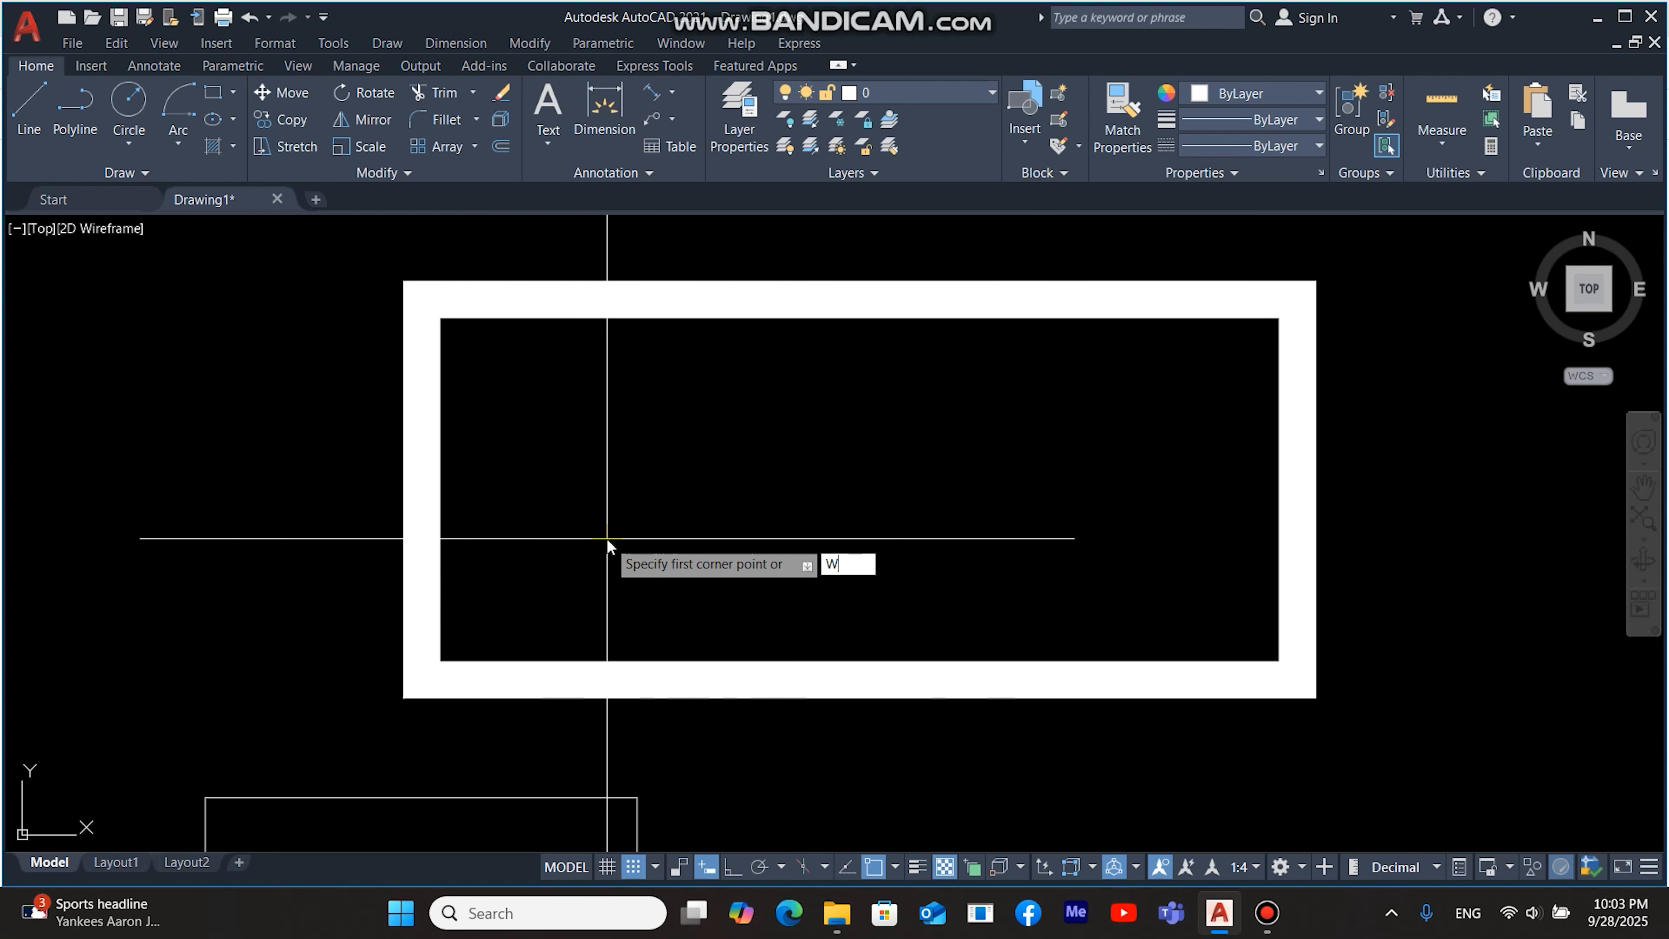
key("Return")
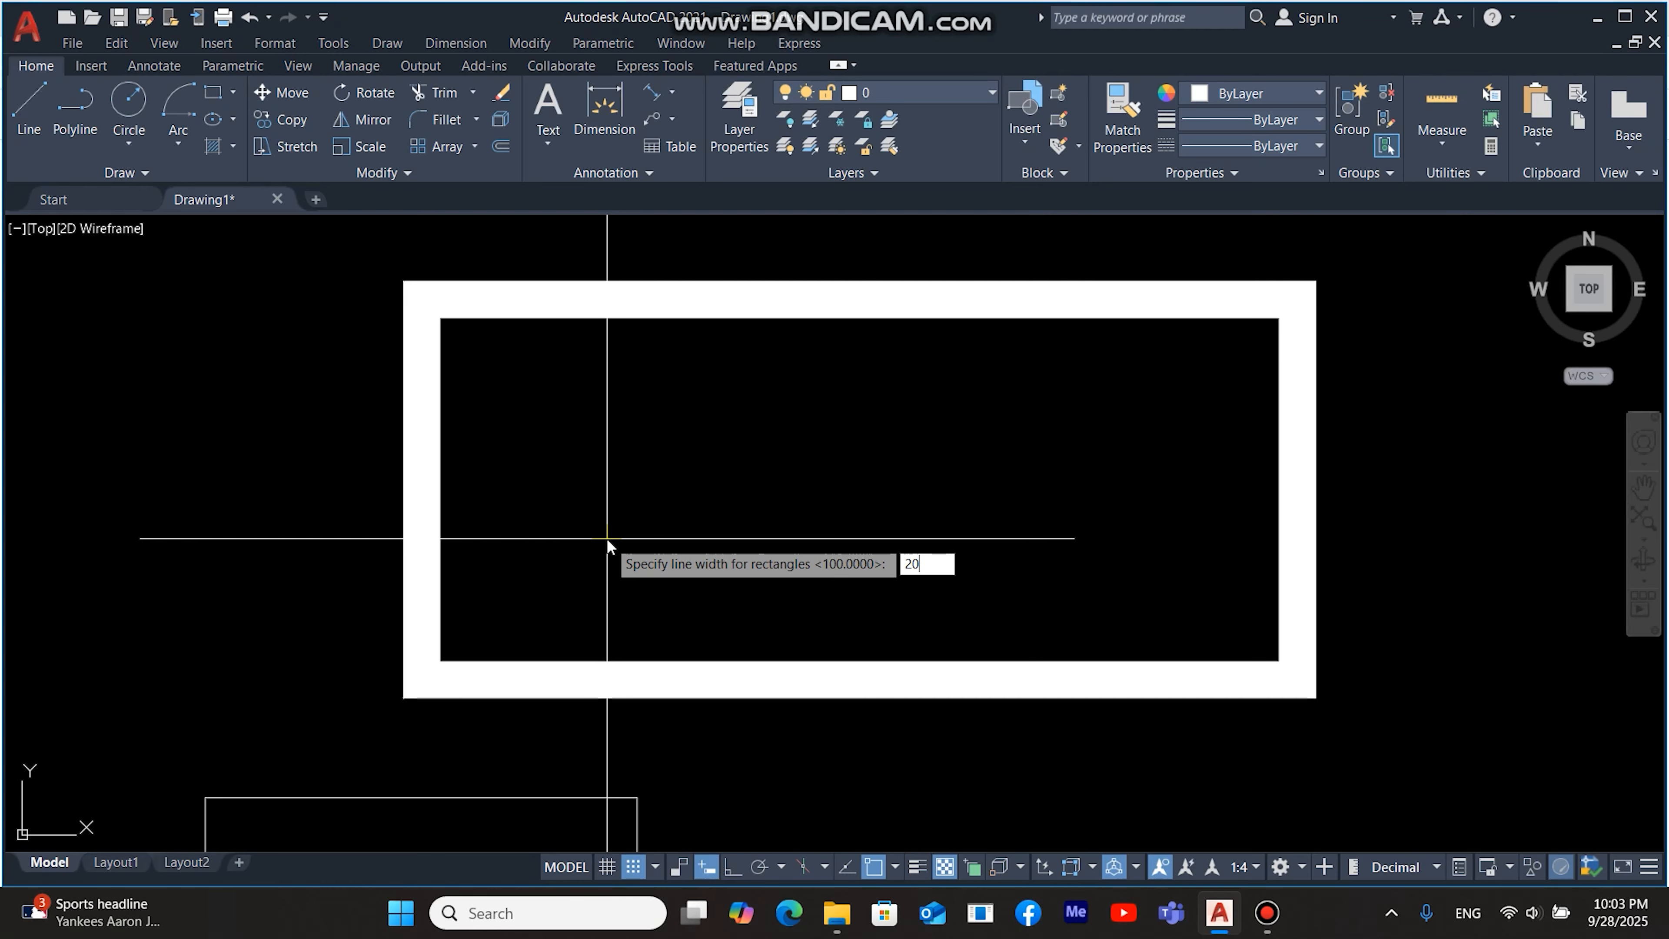
key("Return")
left_click(543, 582)
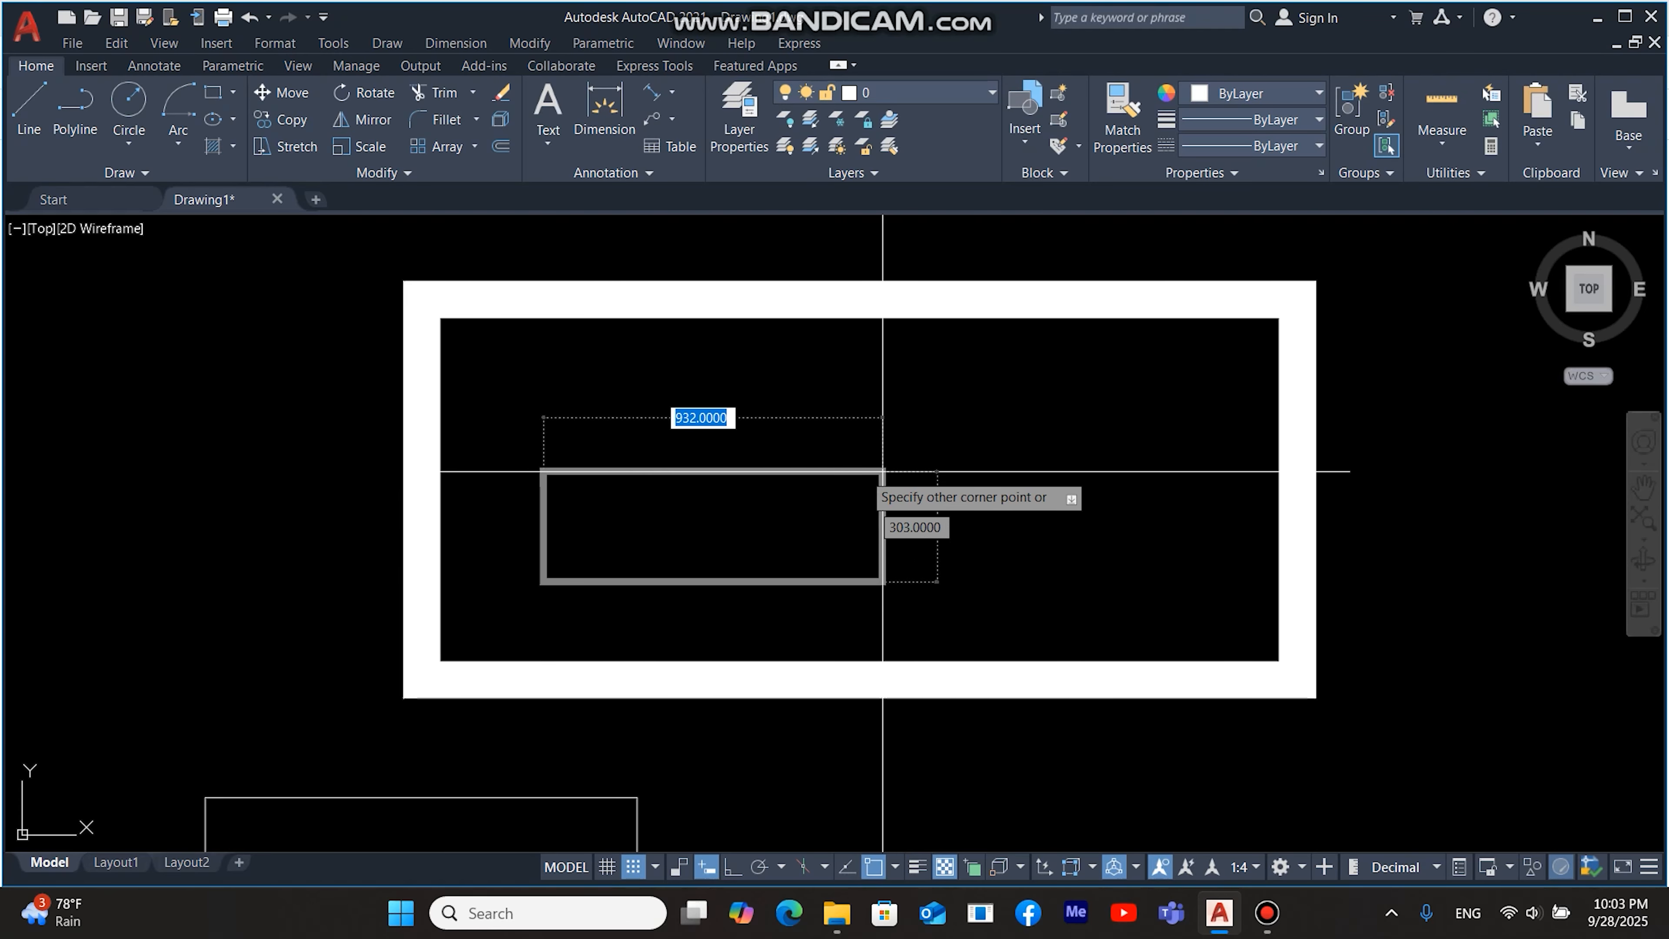
left_click(1136, 423)
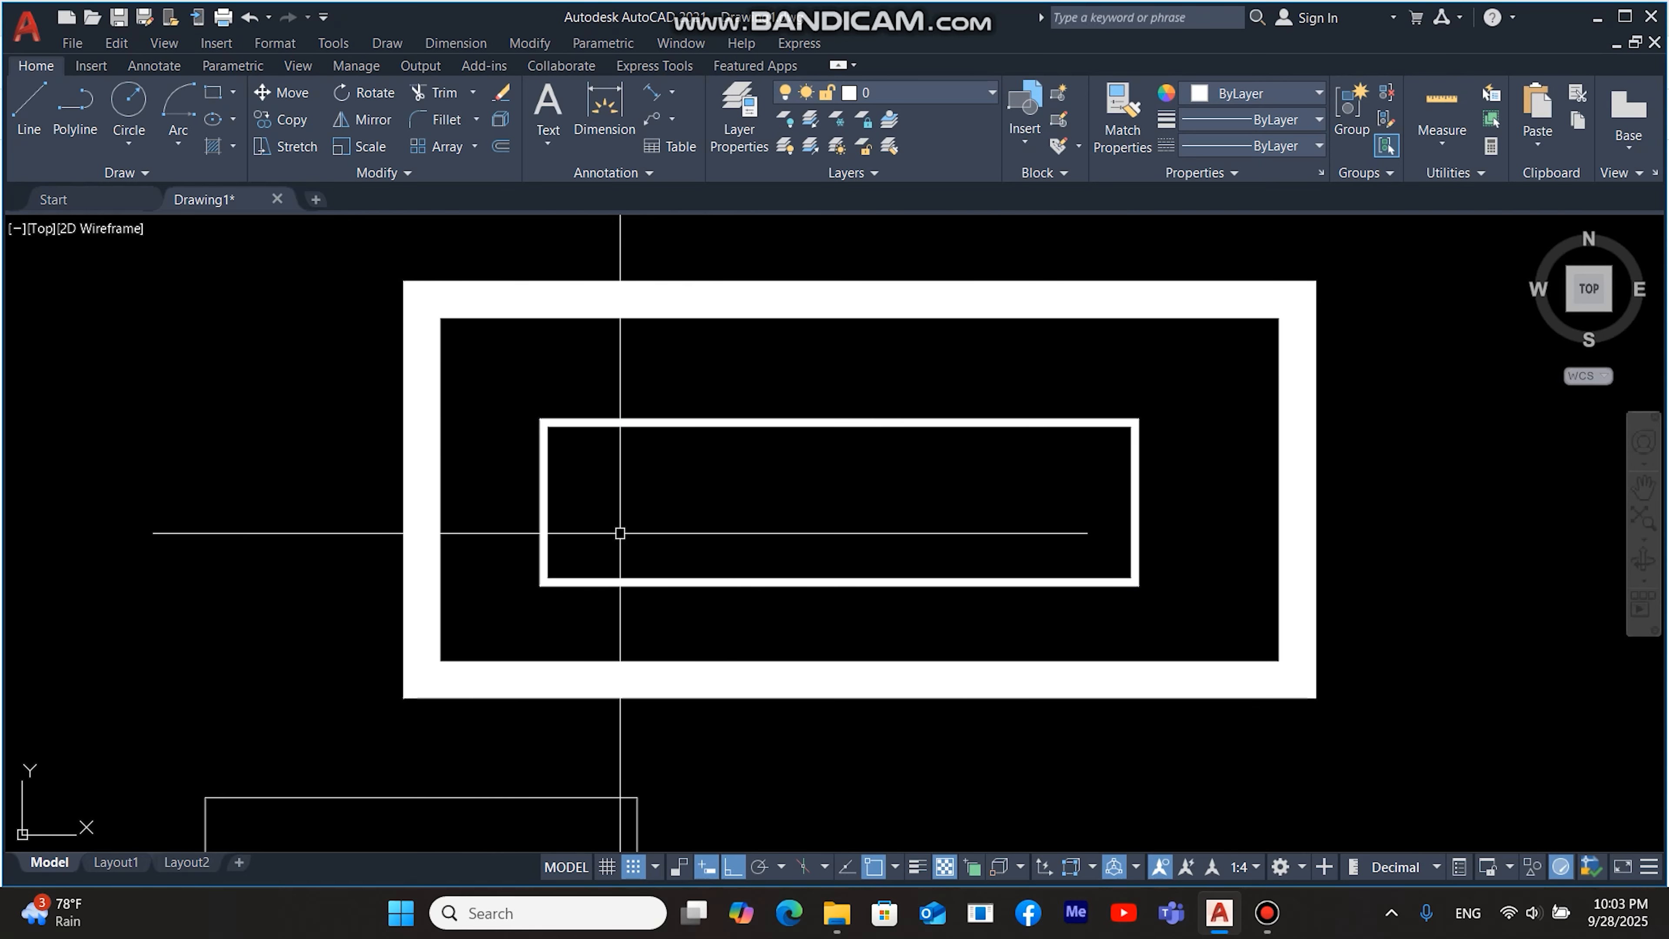
Step: Draw another rectangle with the retained line width of 20 to the upper left of the thick-lined rectangle
middle_click_drag(541, 429, 701, 429)
middle_click_drag(484, 447, 824, 603)
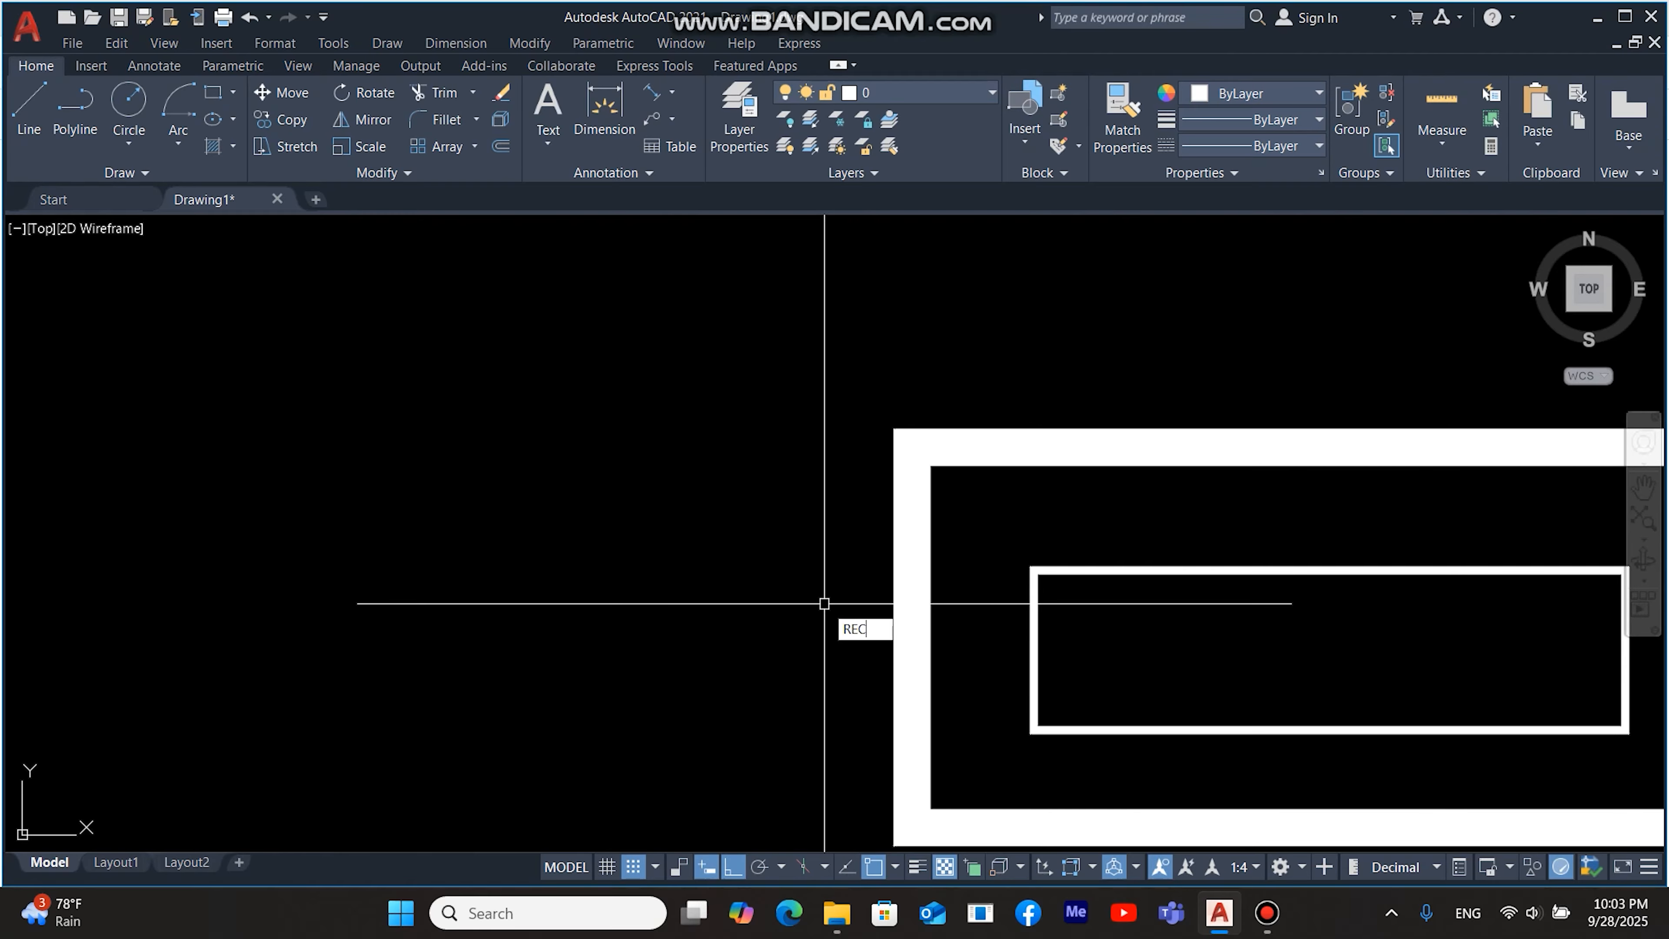
key("Return")
left_click(277, 566)
left_click(796, 336)
Step: Change the rectangle line width to a thin line and draw a small rectangle inside the newest one
mouse_move(434, 384)
middle_mouse_down()
mouse_move(529, 373)
mouse_move(503, 469)
mouse_move(519, 476)
middle_mouse_up()
type("REC")
key("Return")
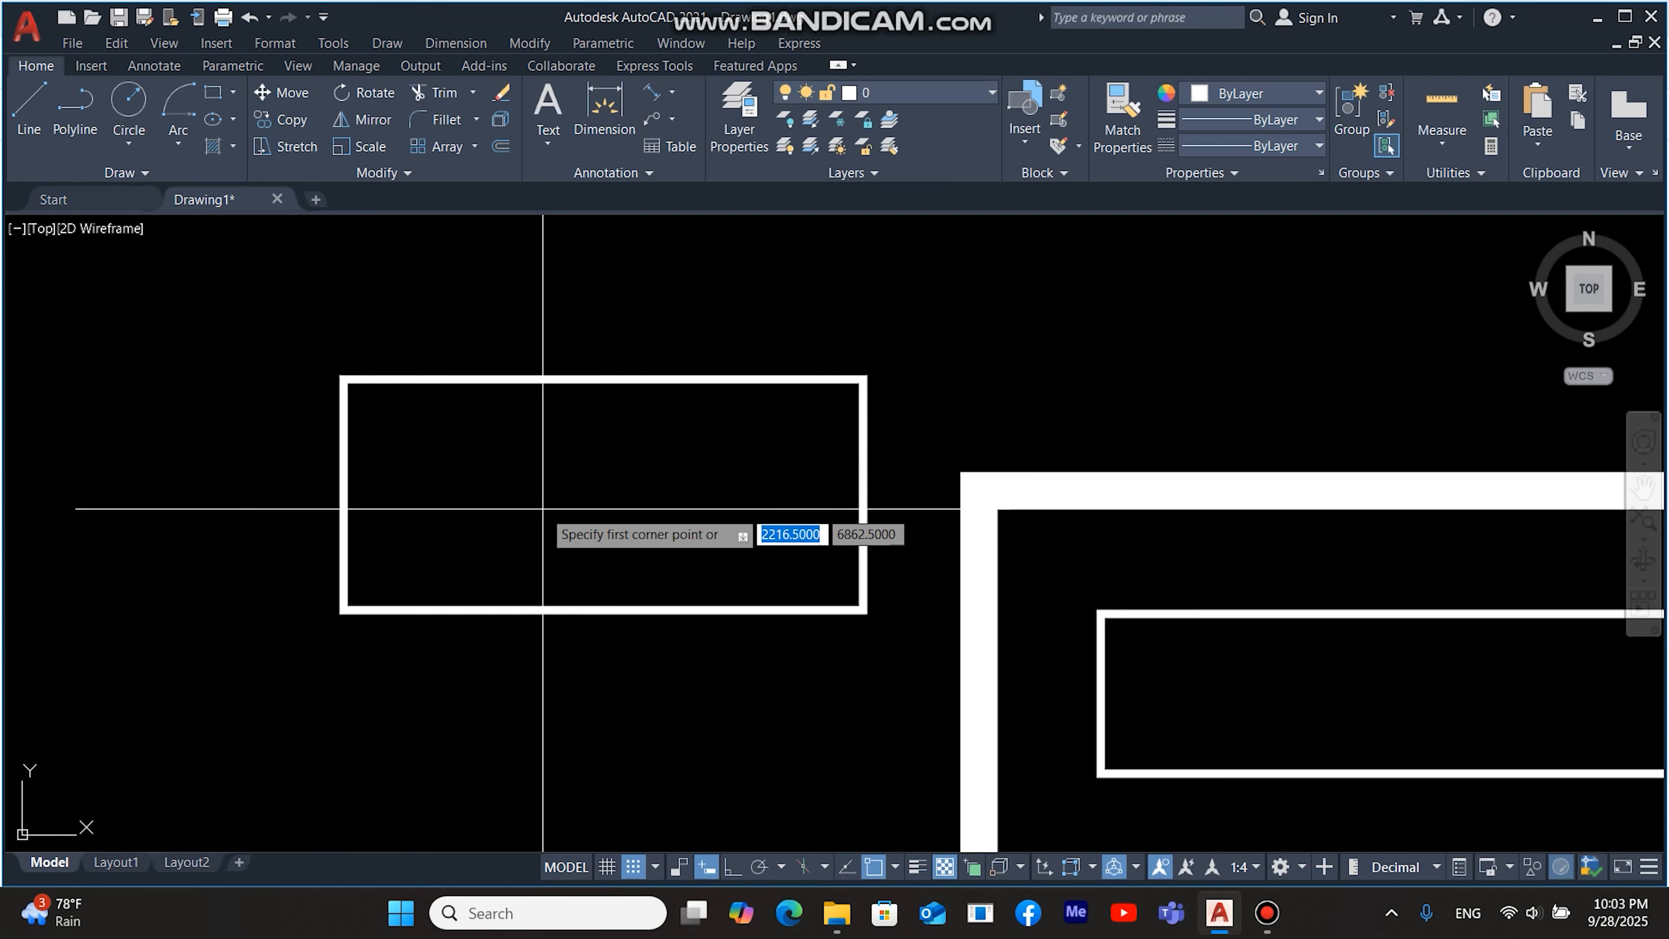
type("W")
key("Return")
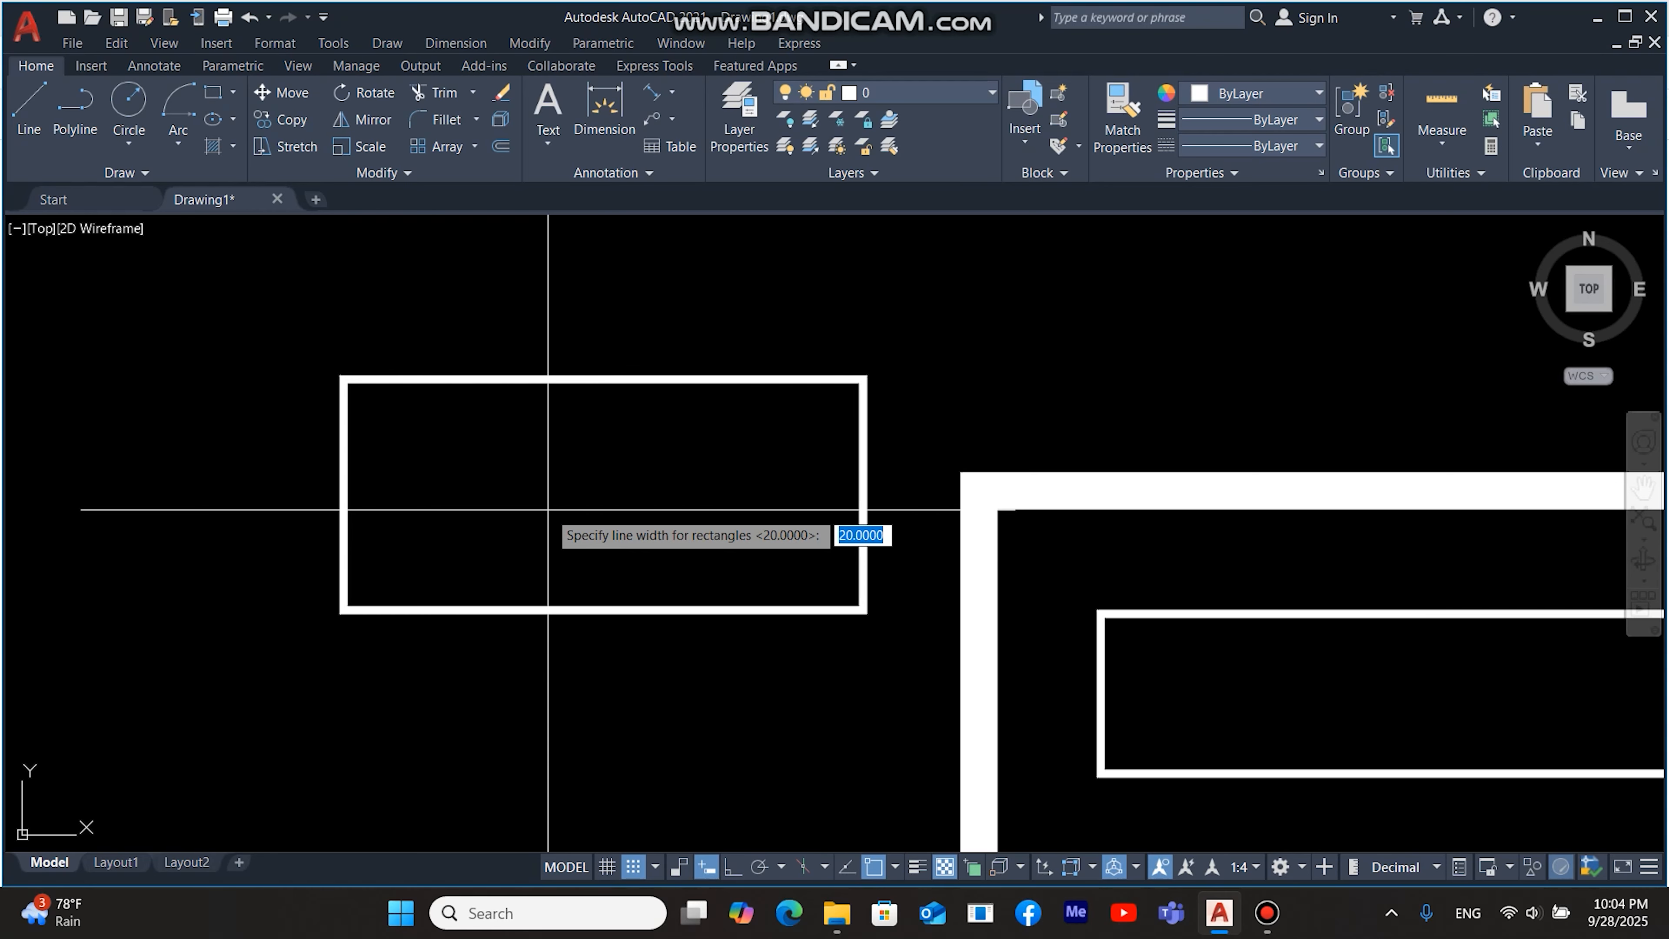
key("Return")
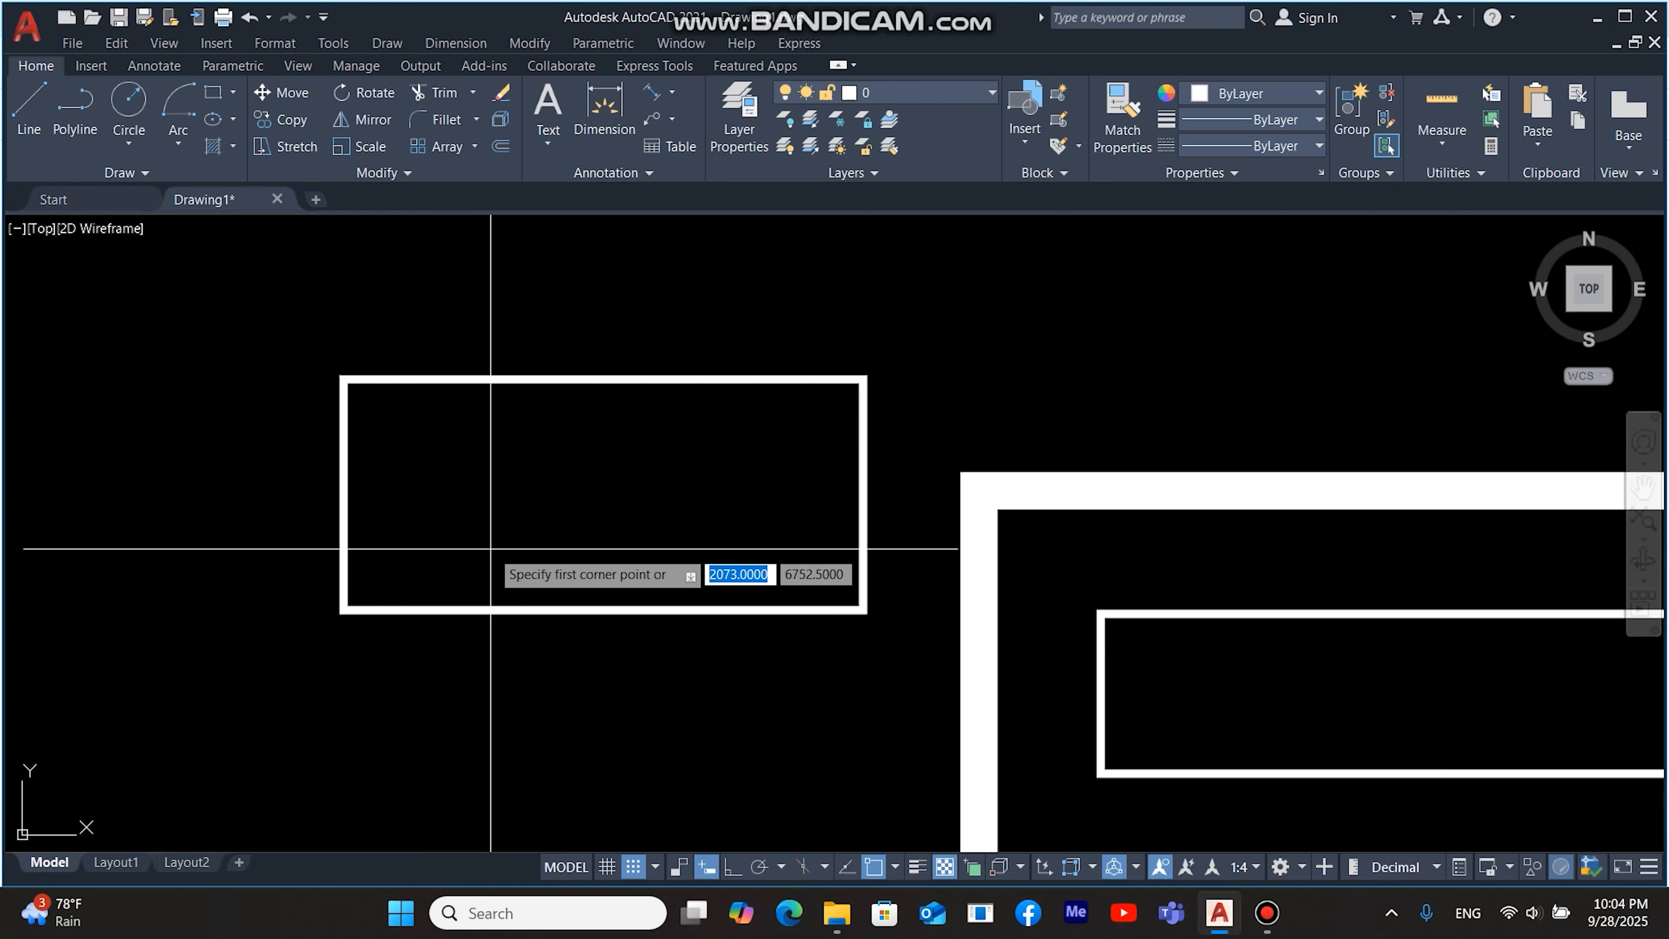
left_click(429, 530)
left_click(771, 452)
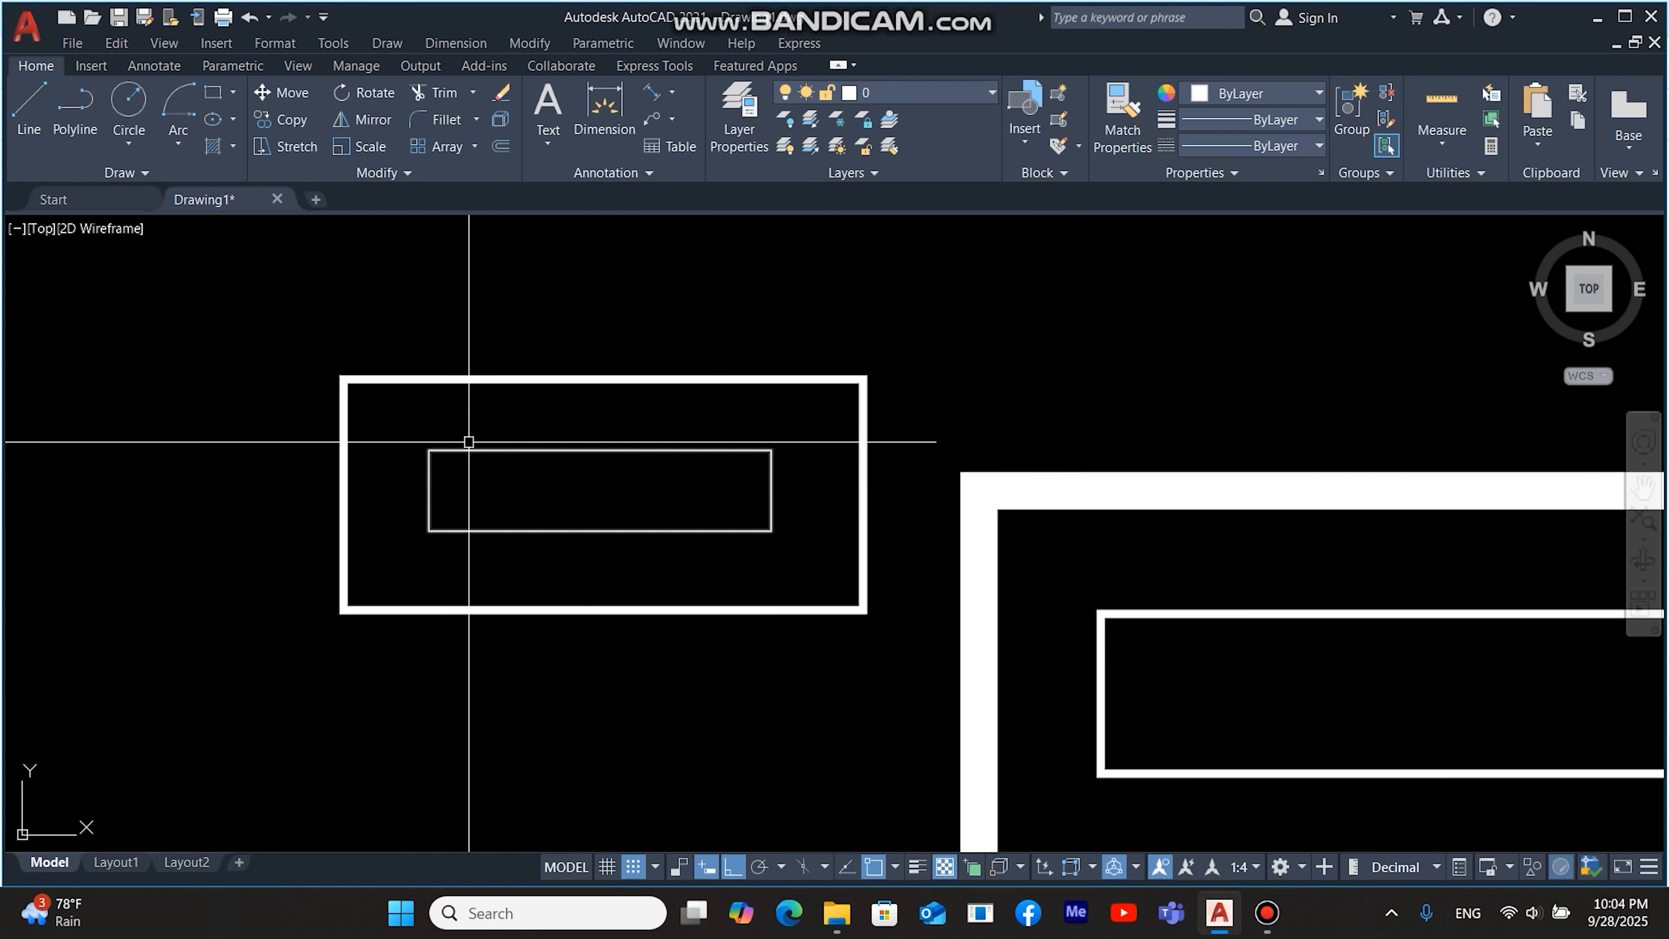
Step: Compare the line widths of the two pairs of nested rectangles
mouse_move(546, 507)
middle_mouse_down()
mouse_move(558, 455)
mouse_move(541, 410)
mouse_move(558, 455)
middle_mouse_up()
middle_click_drag(538, 606, 280, 472)
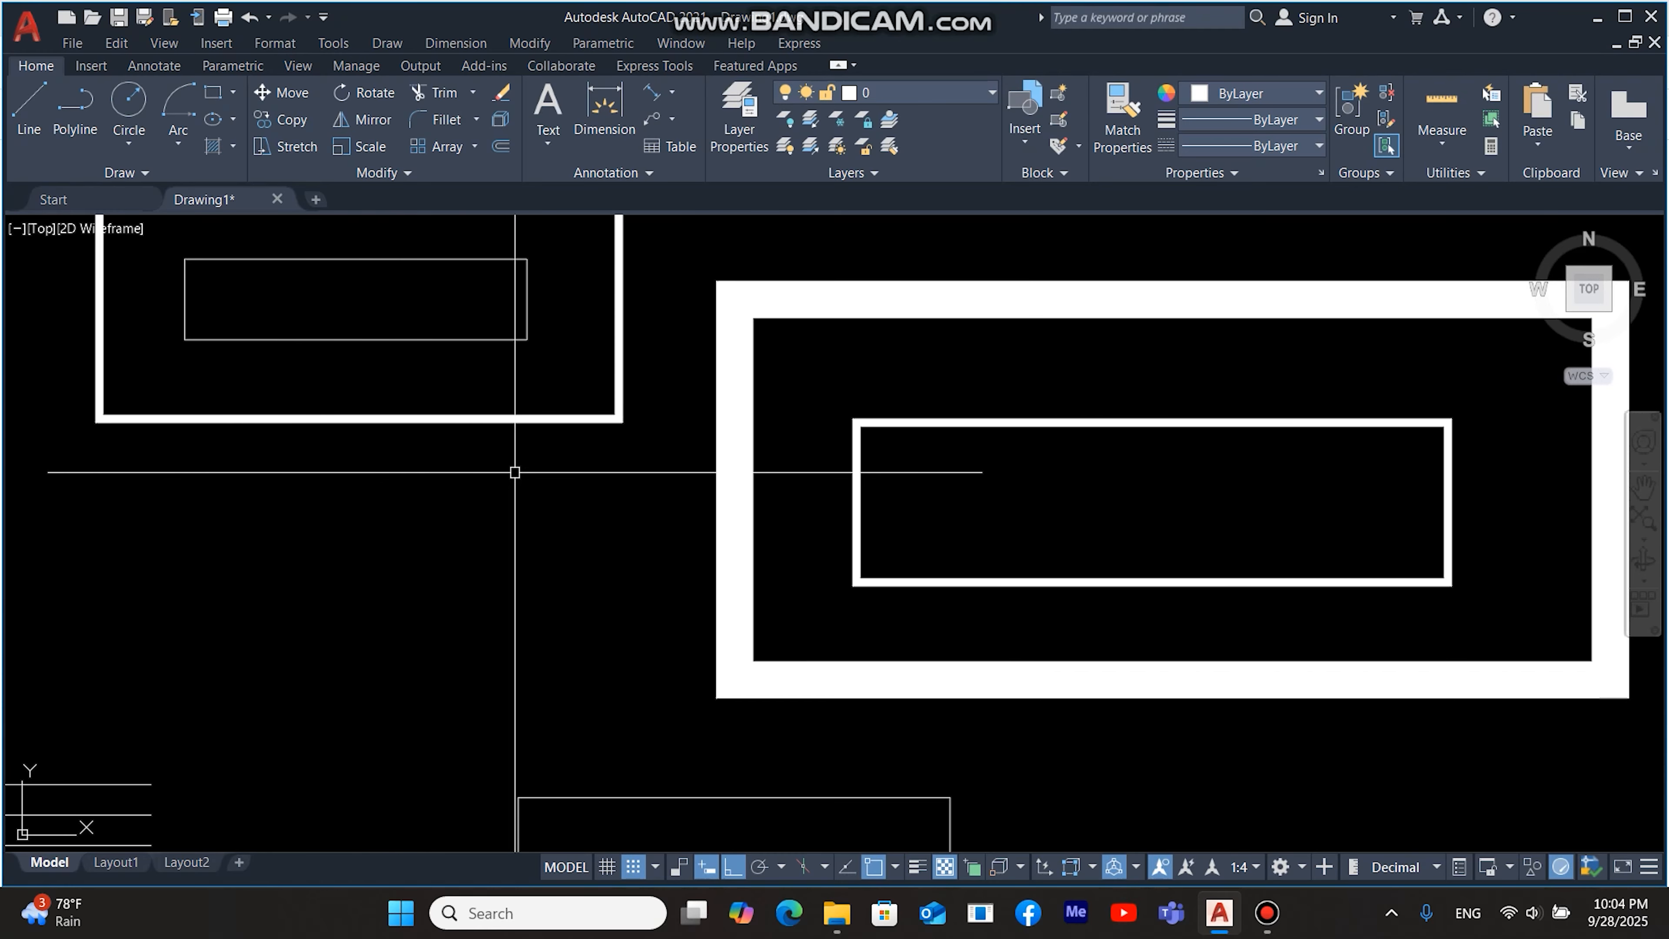
middle_click_drag(759, 312, 672, 375)
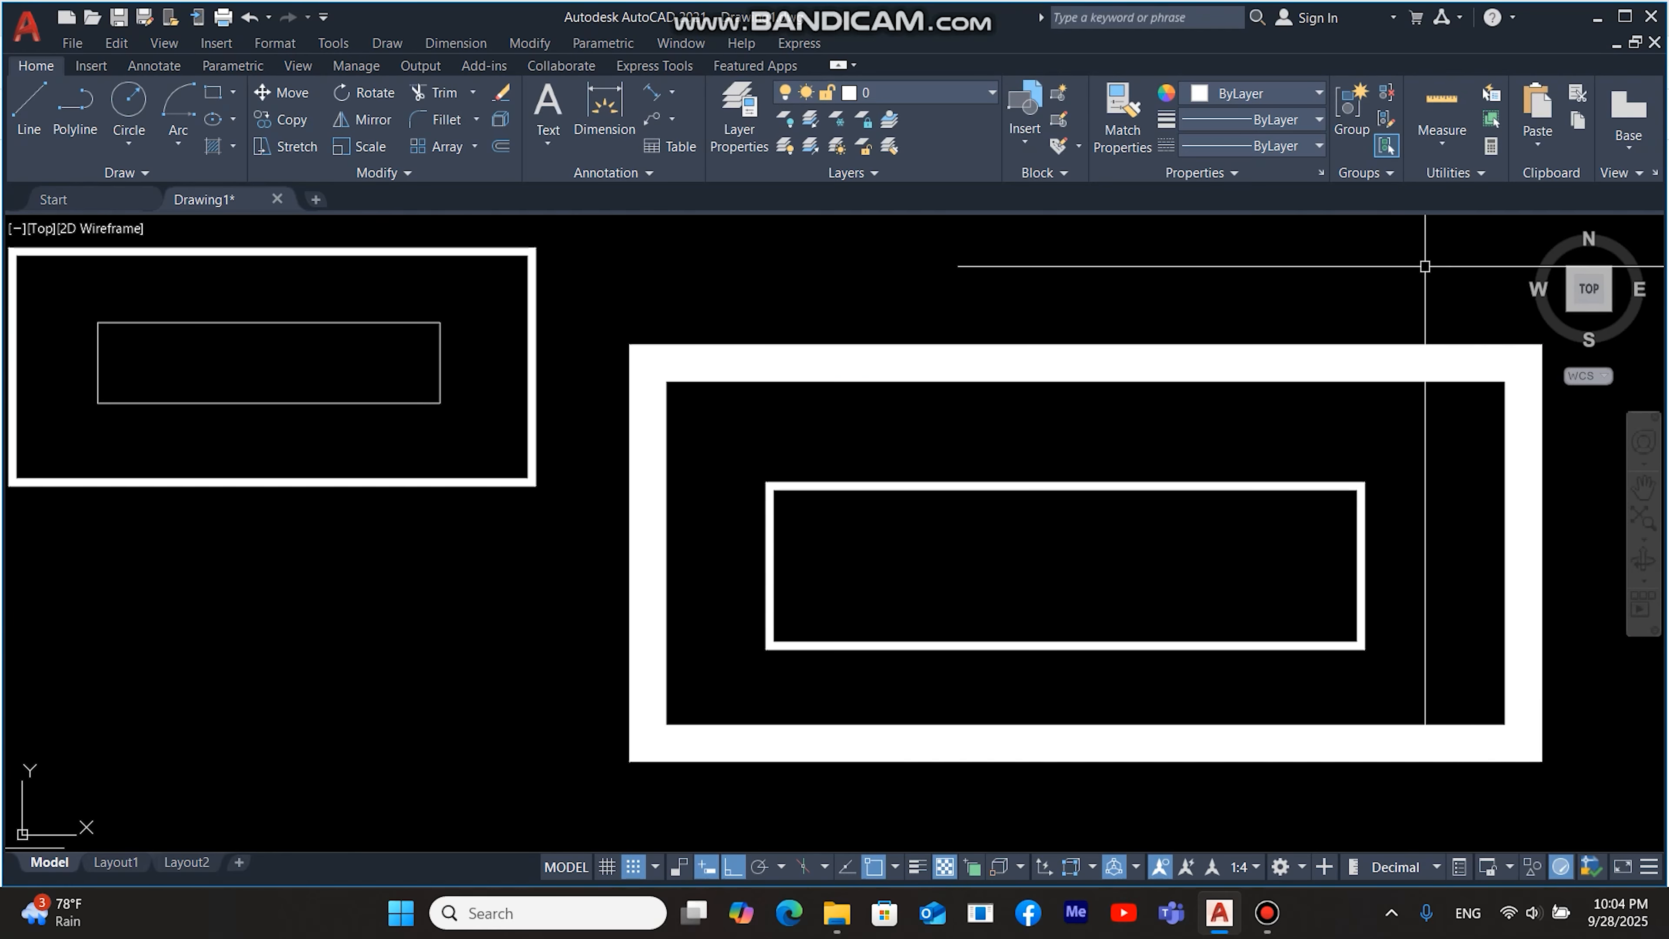
middle_click_drag(1482, 563, 1176, 493)
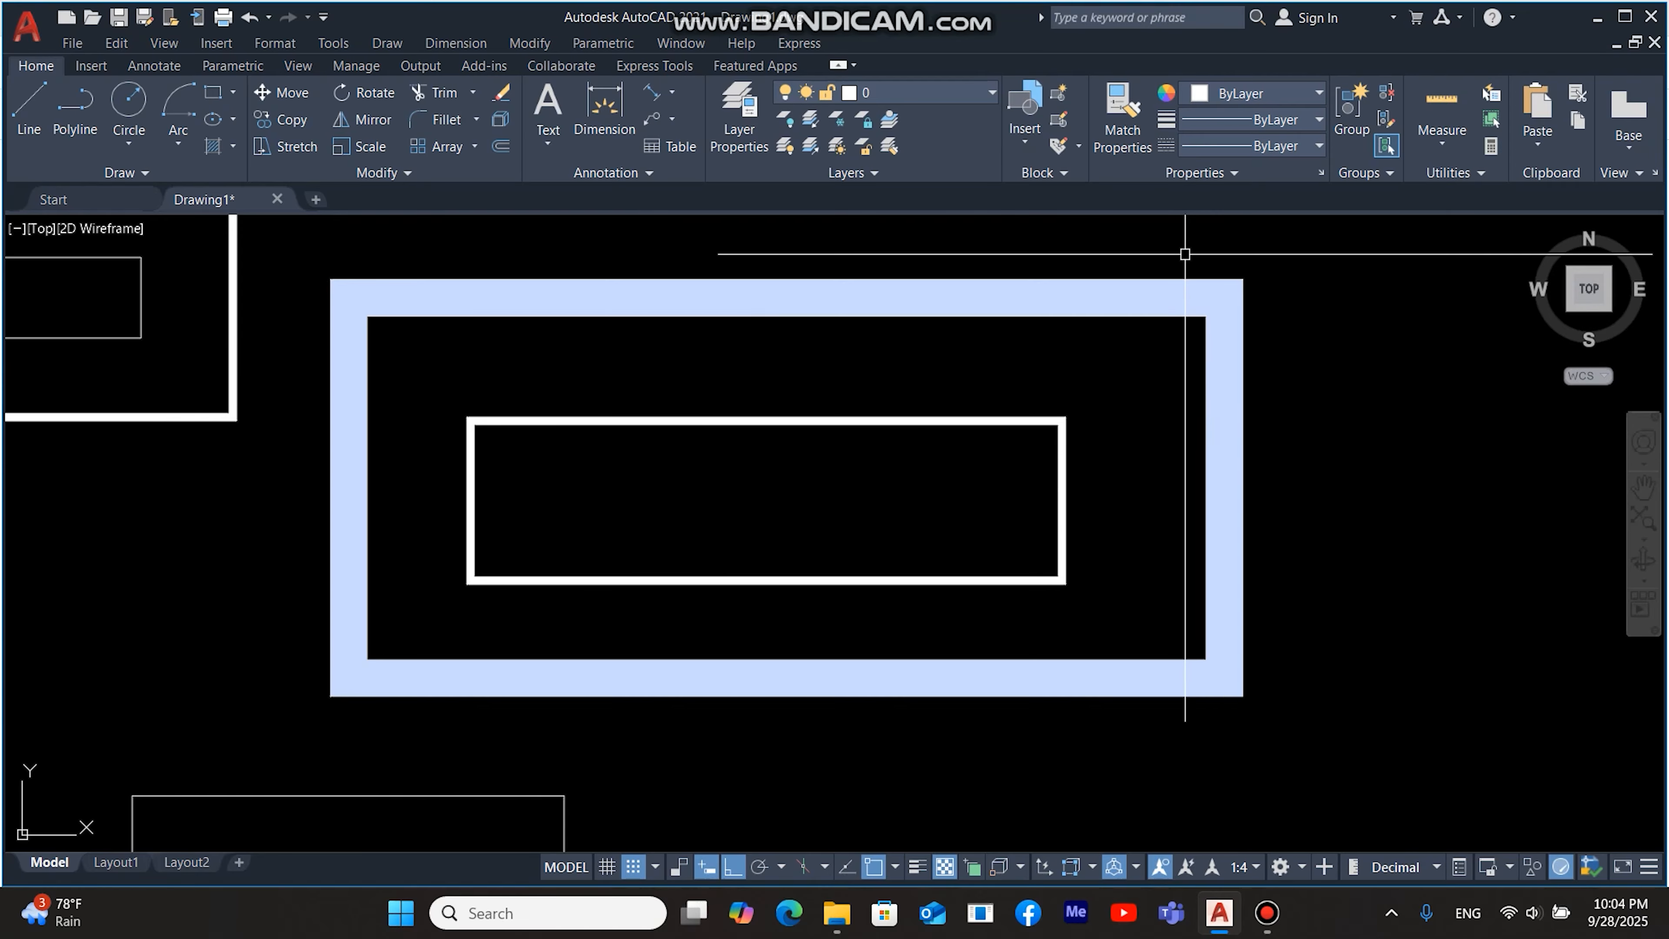
middle_click_drag(963, 684, 1069, 580)
scroll(1069, 579, "down", 4)
middle_click_drag(592, 487, 962, 597)
middle_click_drag(634, 507, 639, 530)
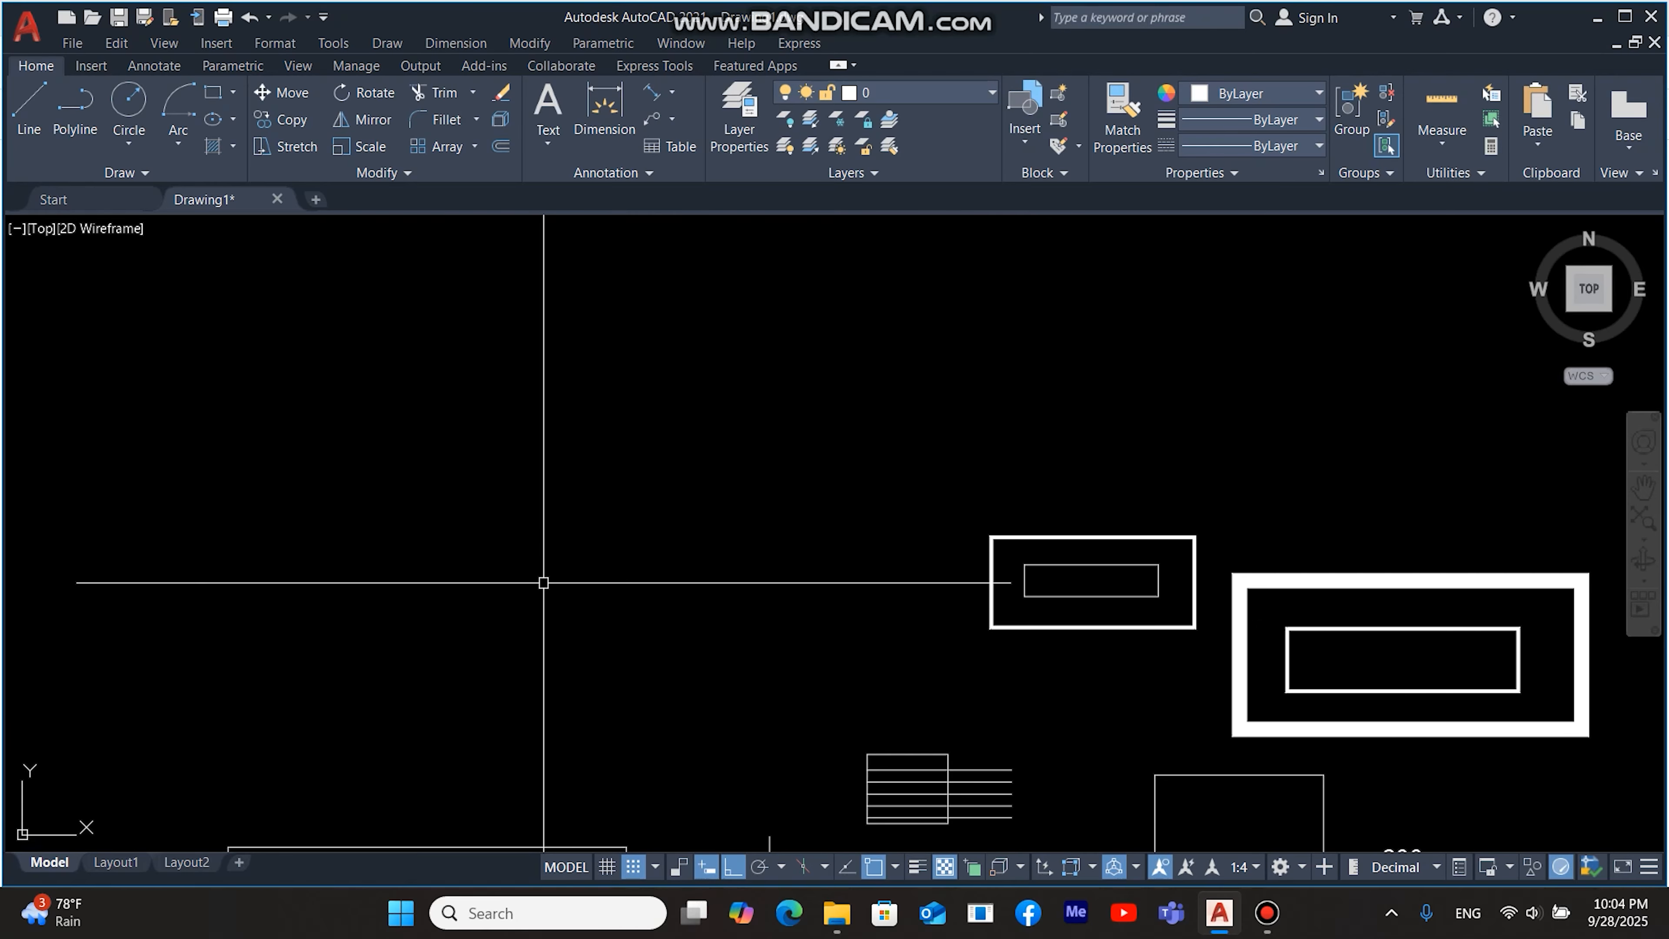
Step: Draw a rectangle with both chamfer distances set to 200 in the empty area left of the nested rectangles
type("EC")
key("Return")
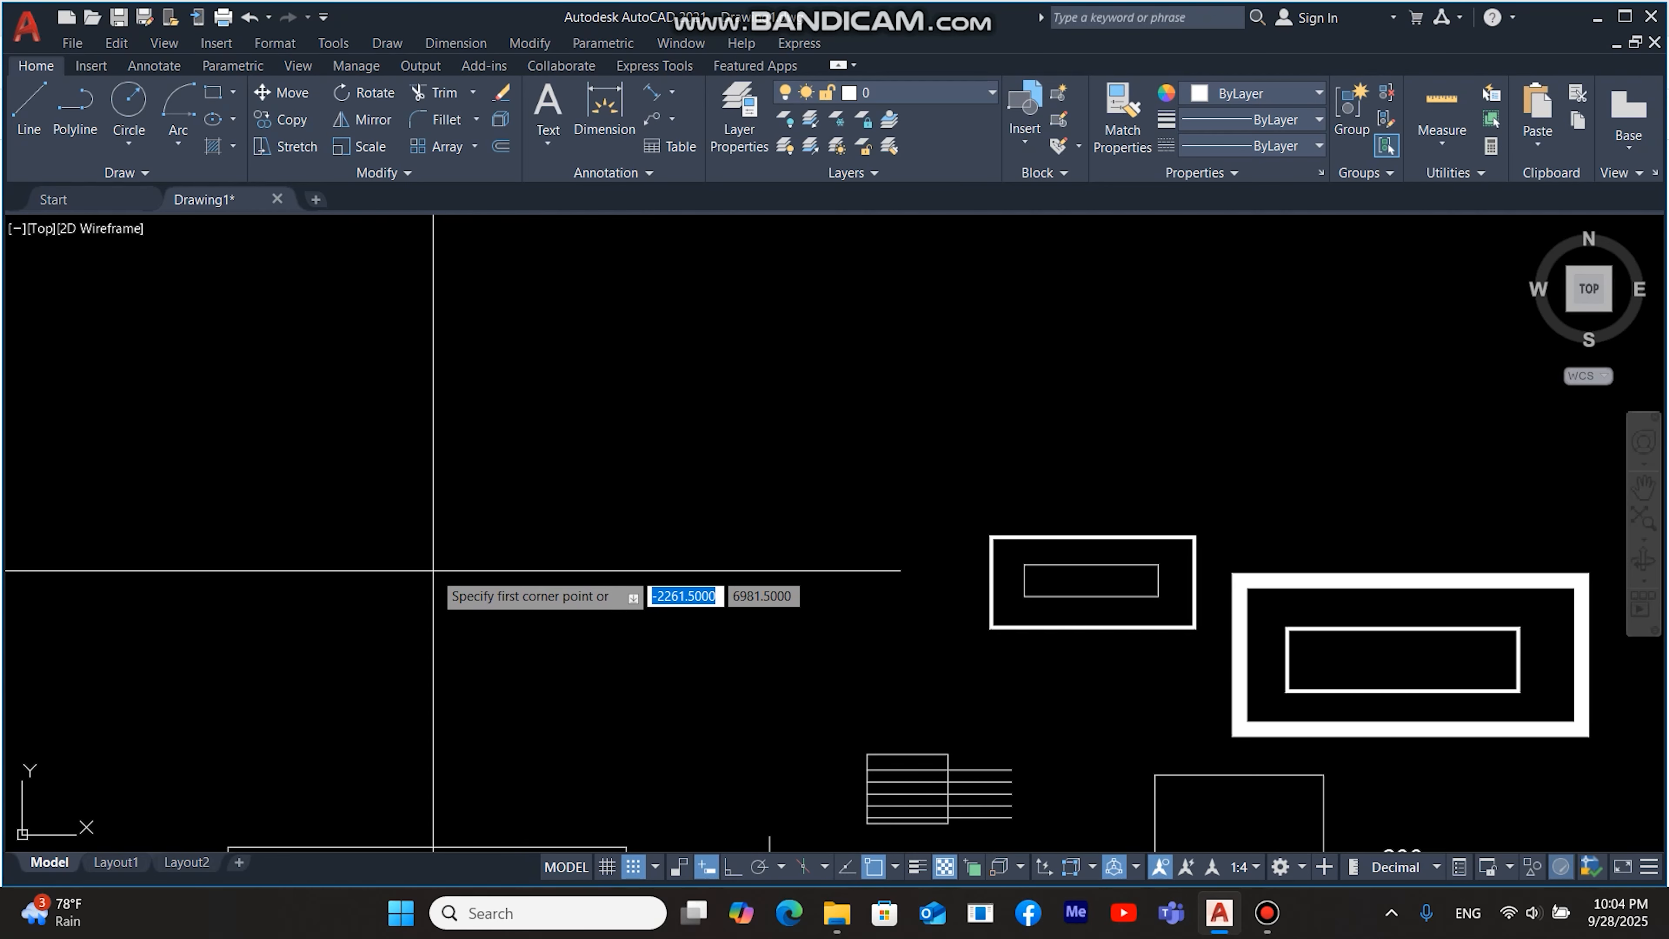
type("C")
key("Return")
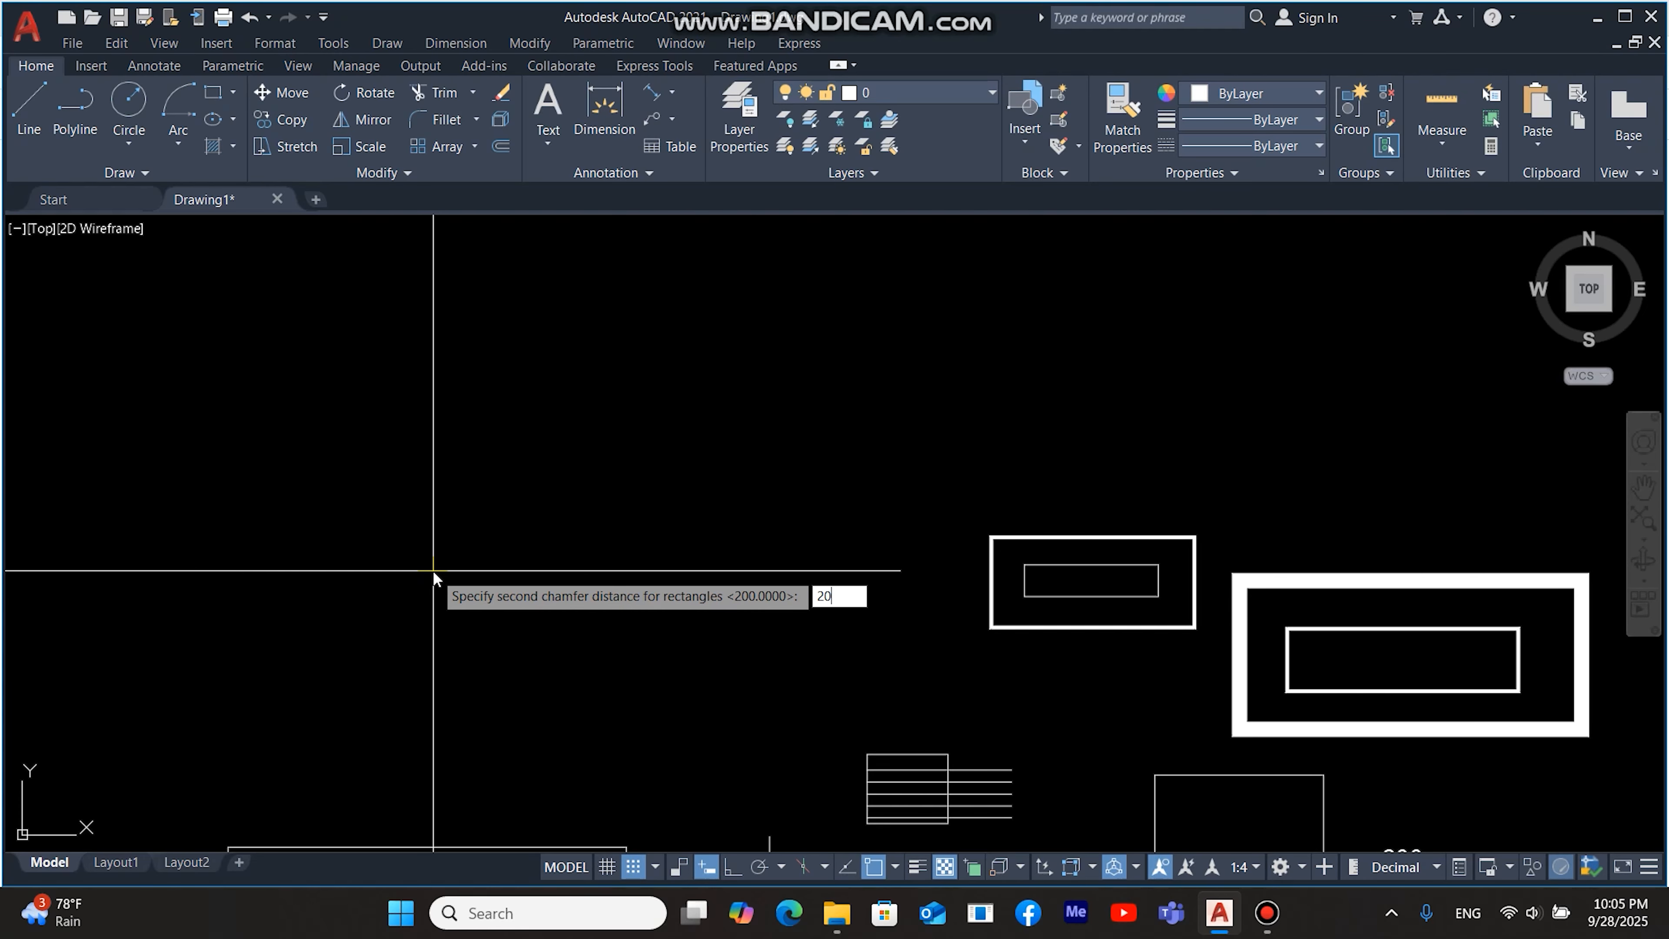
left_click(433, 570)
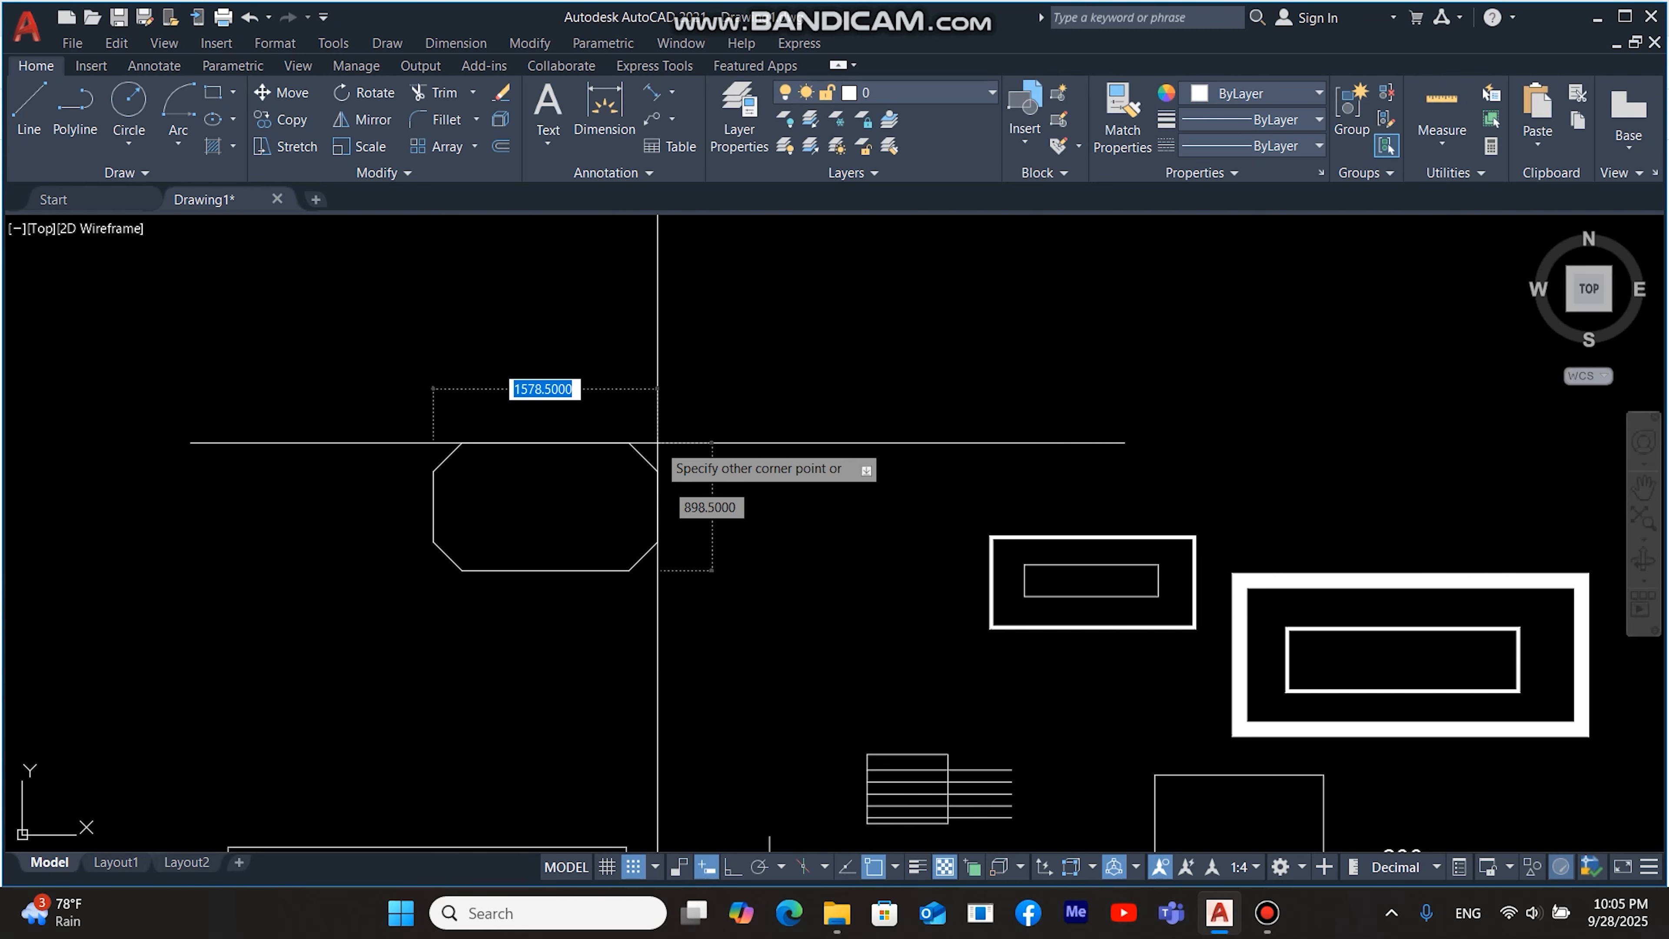
left_click(948, 351)
middle_click_drag(455, 402, 440, 485)
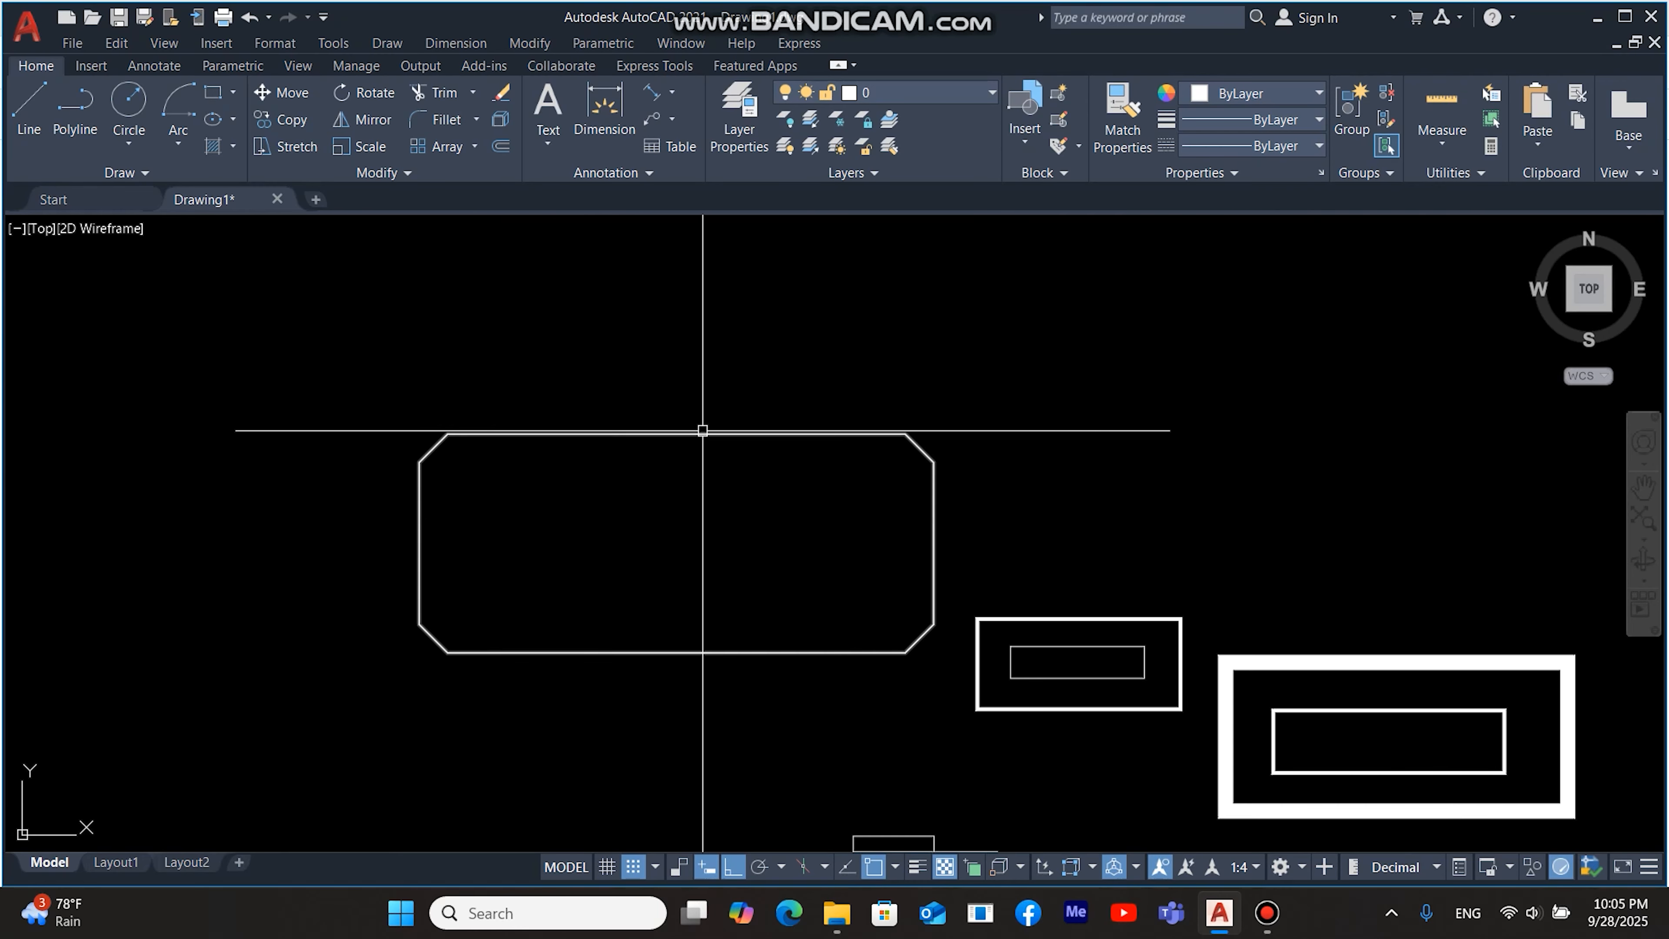
Step: Draw a larger rectangle with unequal first and second chamfer distances above the evenly chamfered one
middle_click_drag(702, 429, 673, 488)
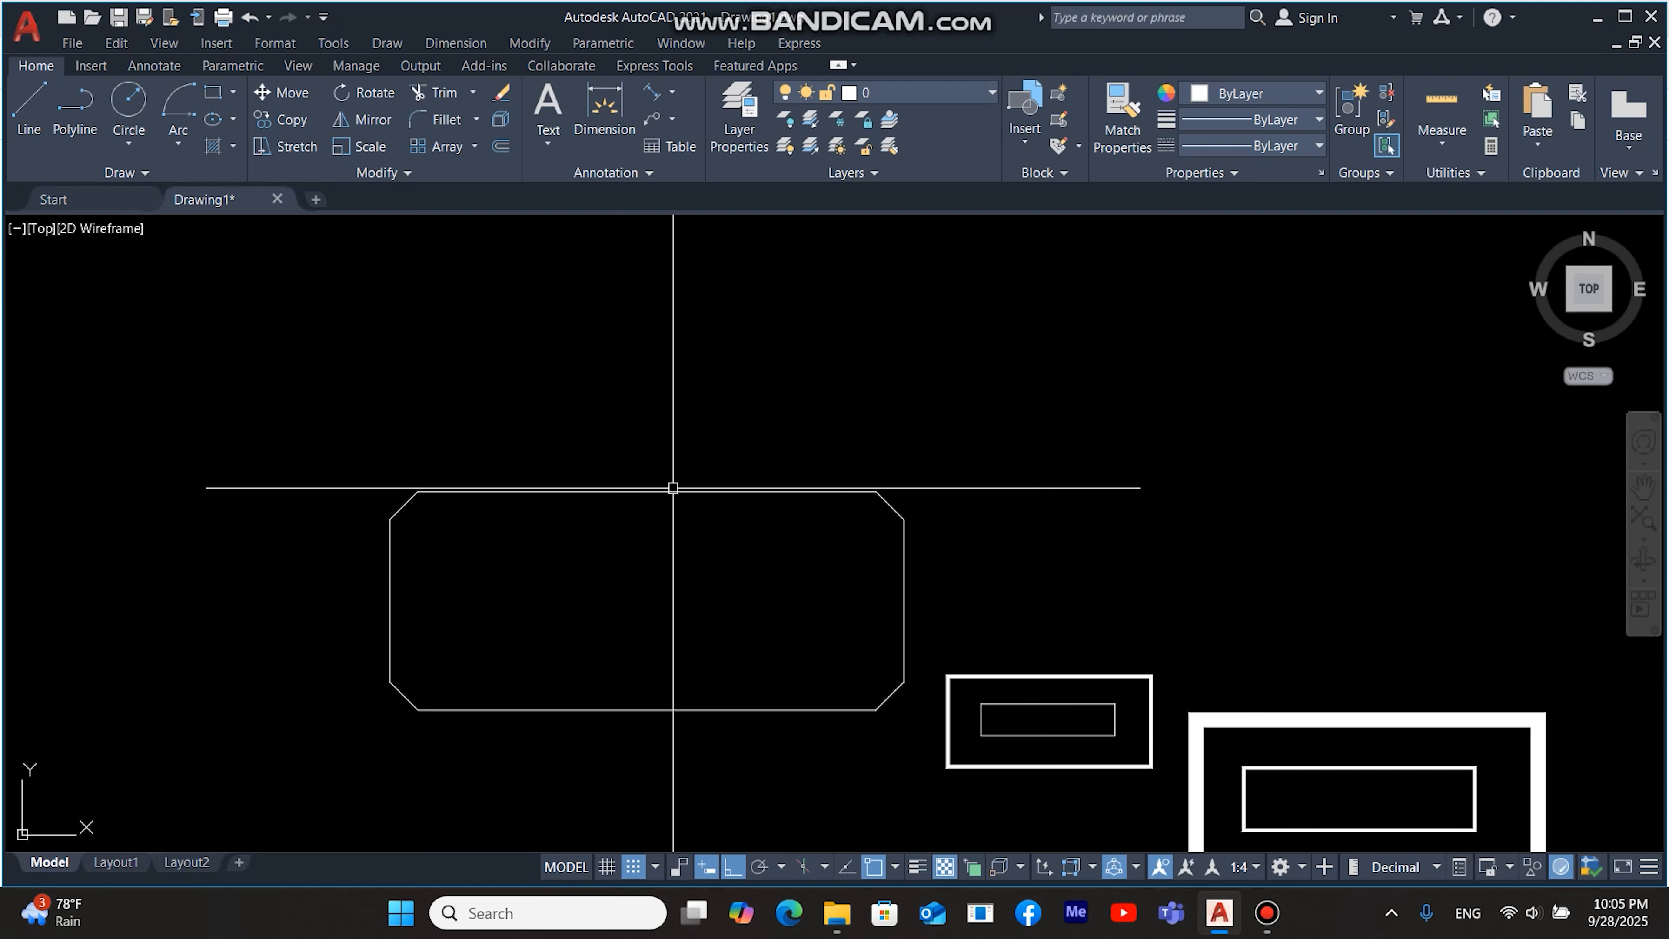
type("REC")
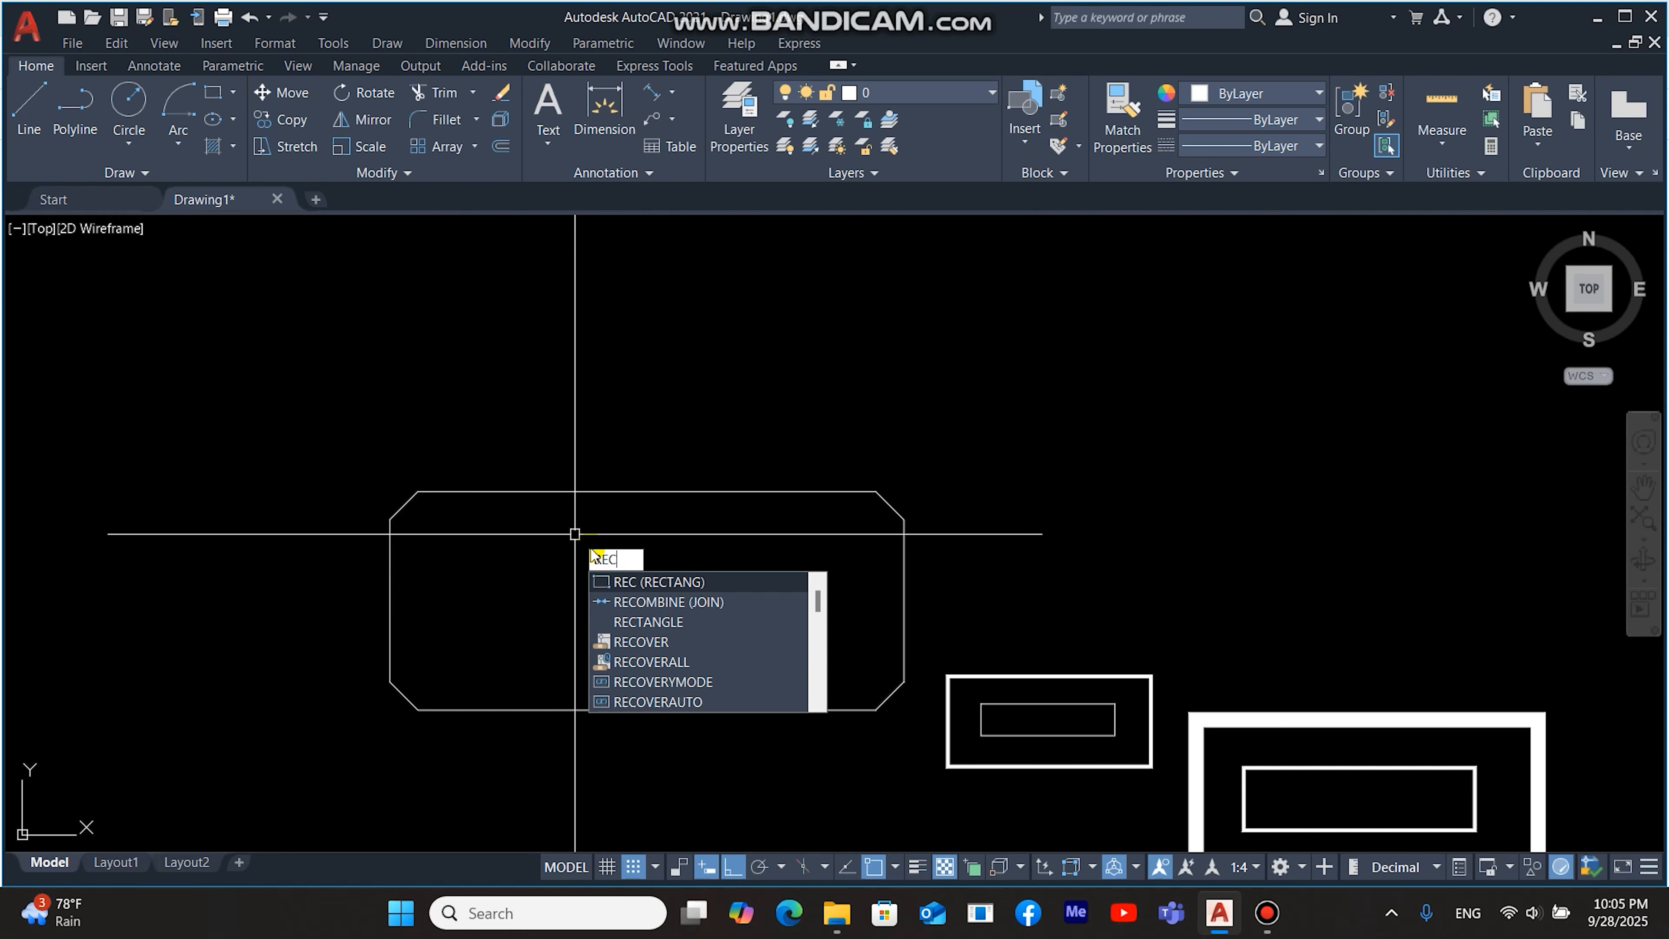
key("Return")
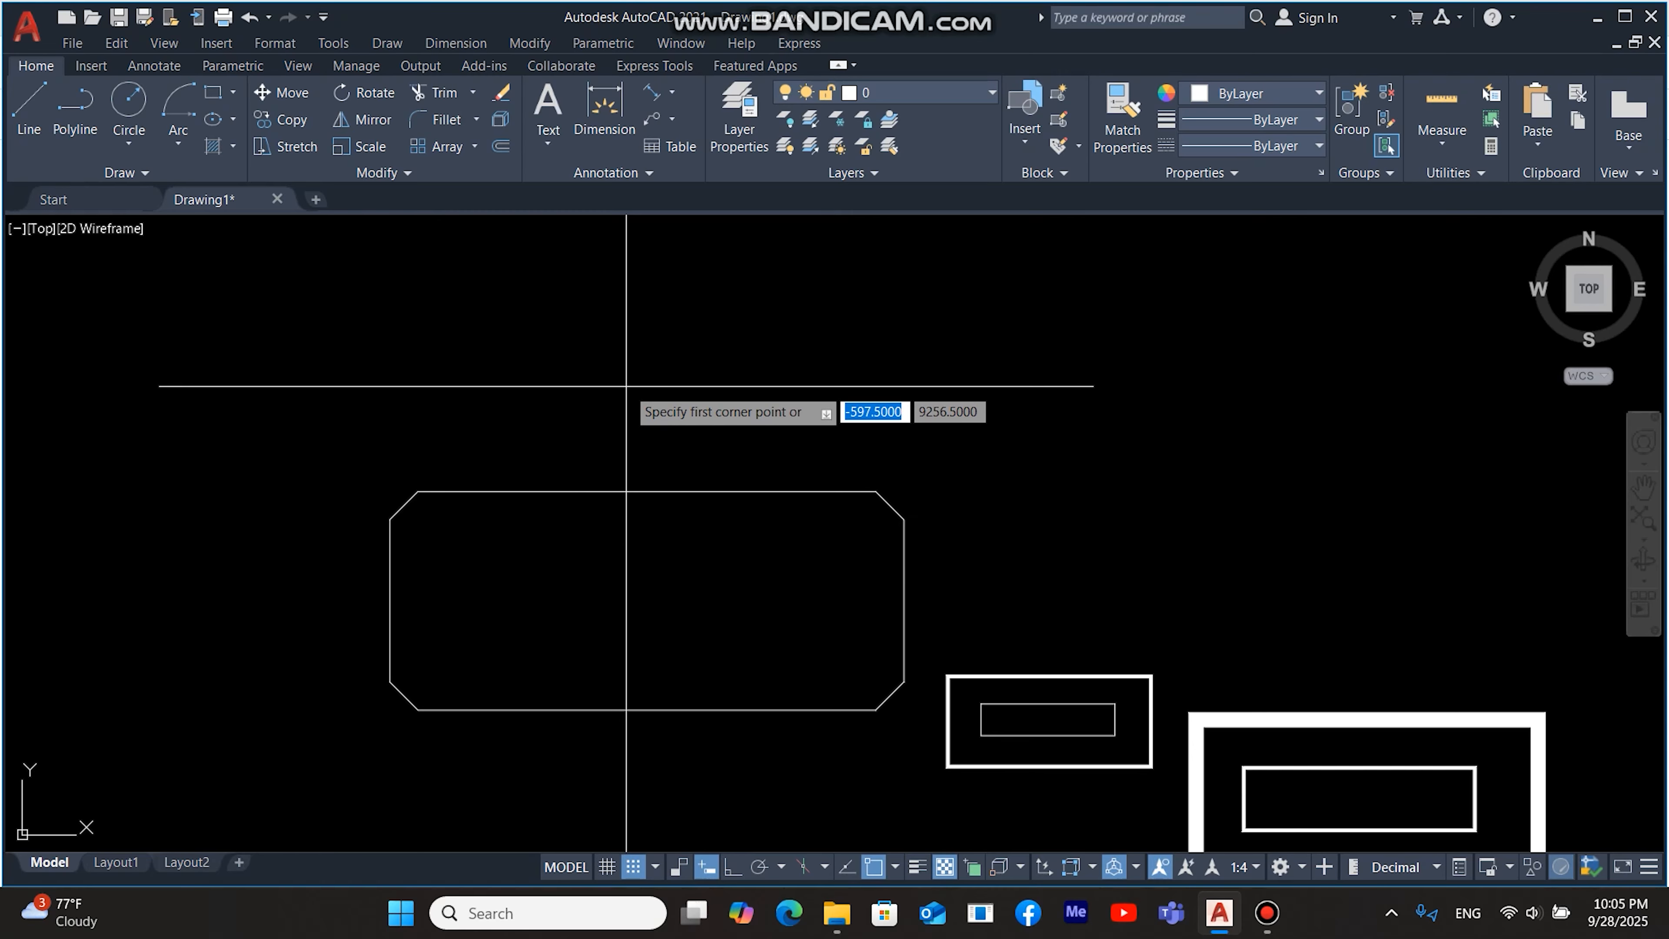
key("Return")
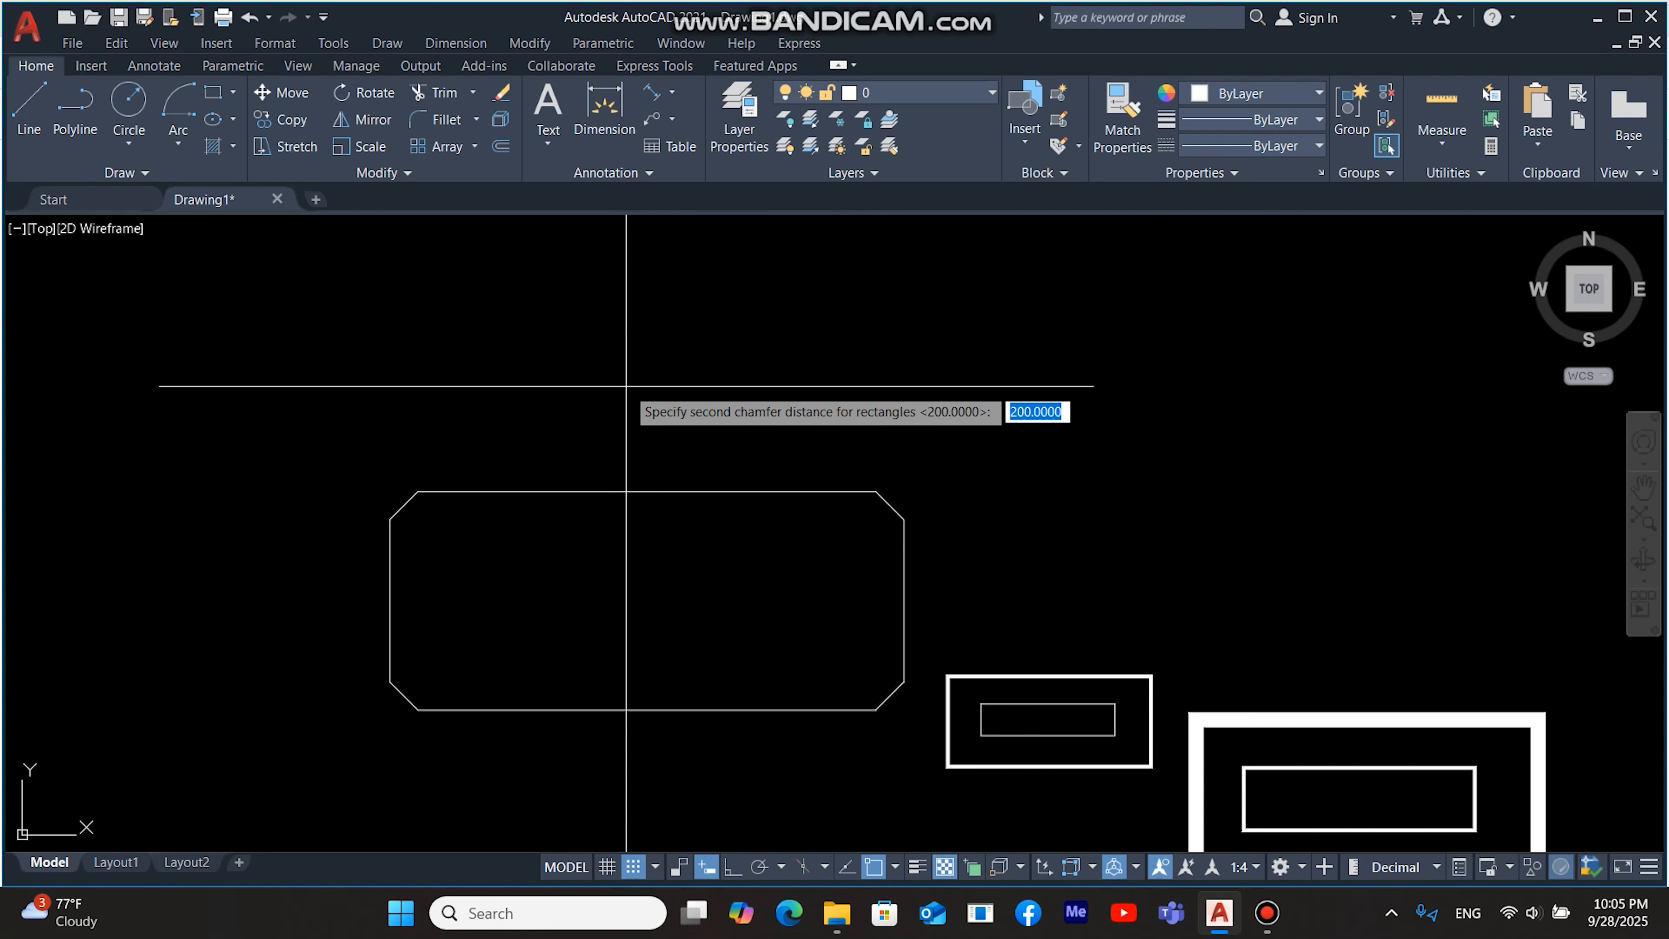
key("Return")
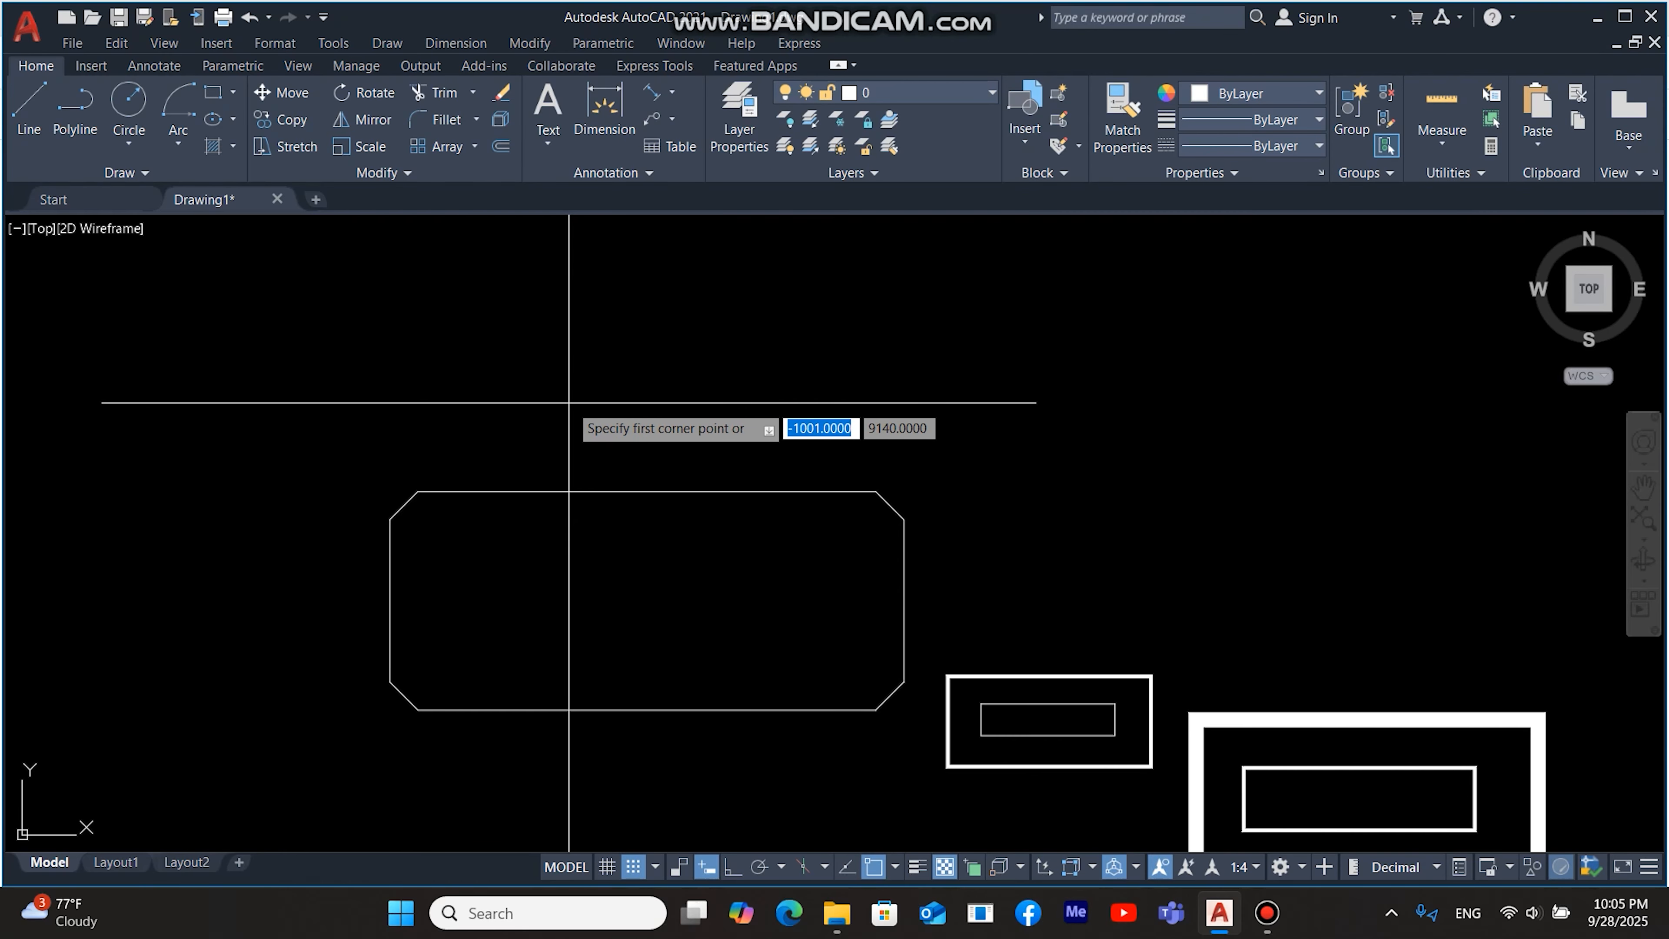
middle_click_drag(568, 404, 570, 509)
left_click(571, 509)
middle_click_drag(1189, 287, 941, 375)
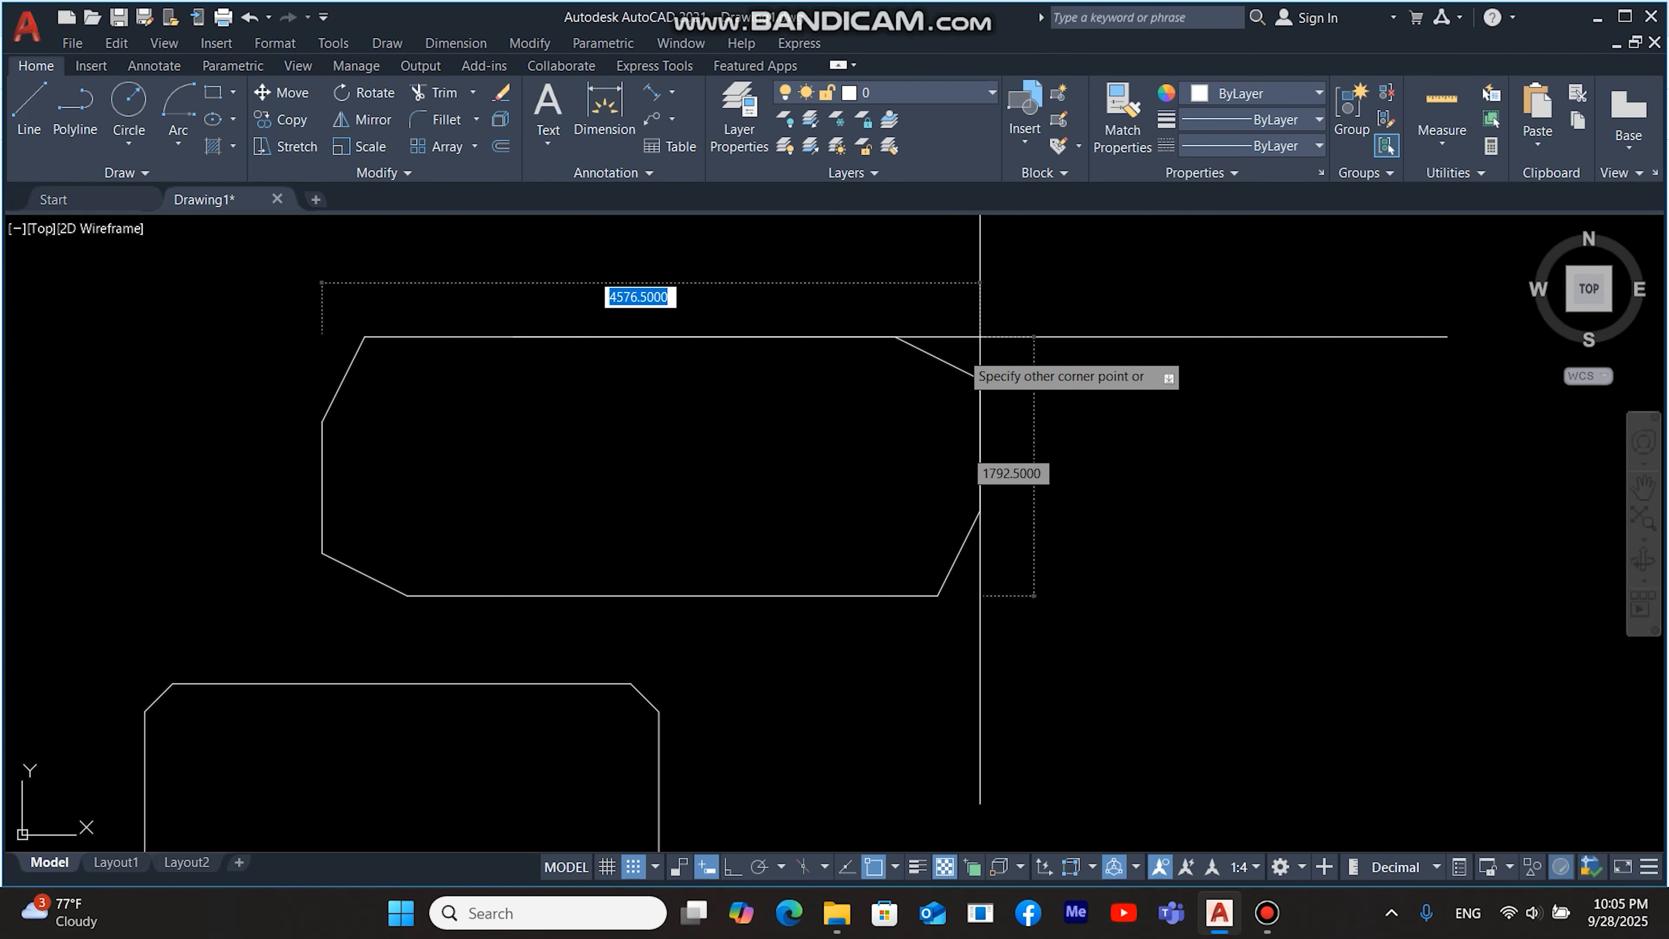
left_click(1149, 276)
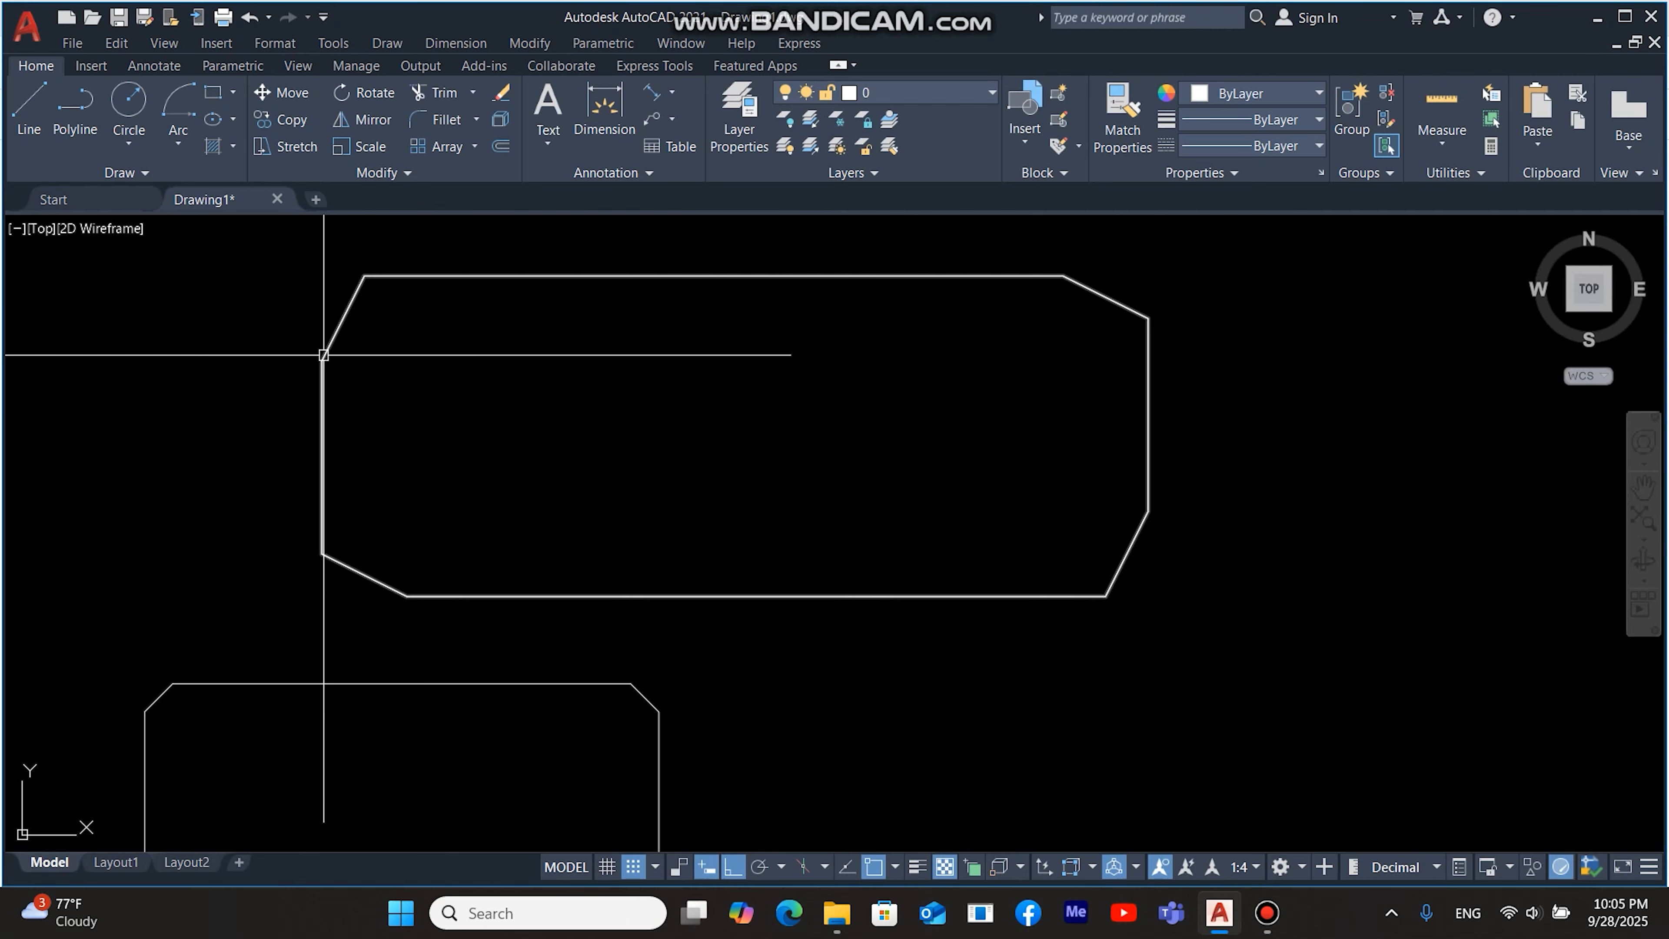
mouse_move(419, 395)
middle_mouse_down()
mouse_move(592, 395)
mouse_move(547, 335)
middle_mouse_up()
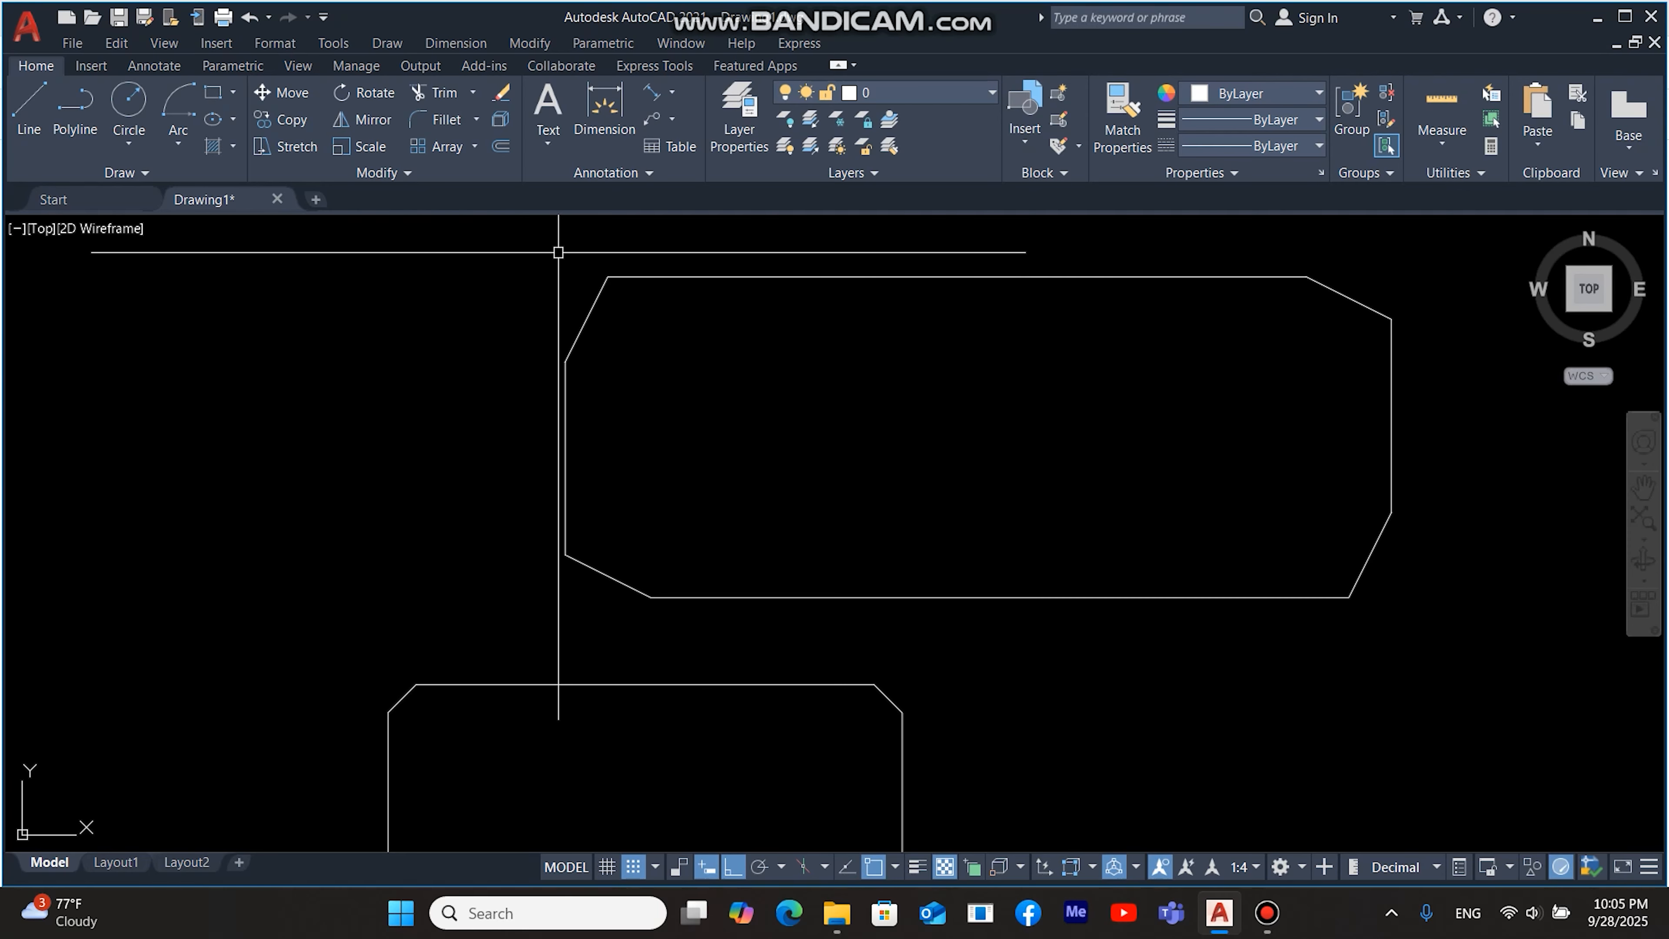
Step: Draw a larger rectangle with the retained chamfer distances of 300 and 600, overlapping the unequally chamfered one from the left
scroll(592, 503, "down", 4)
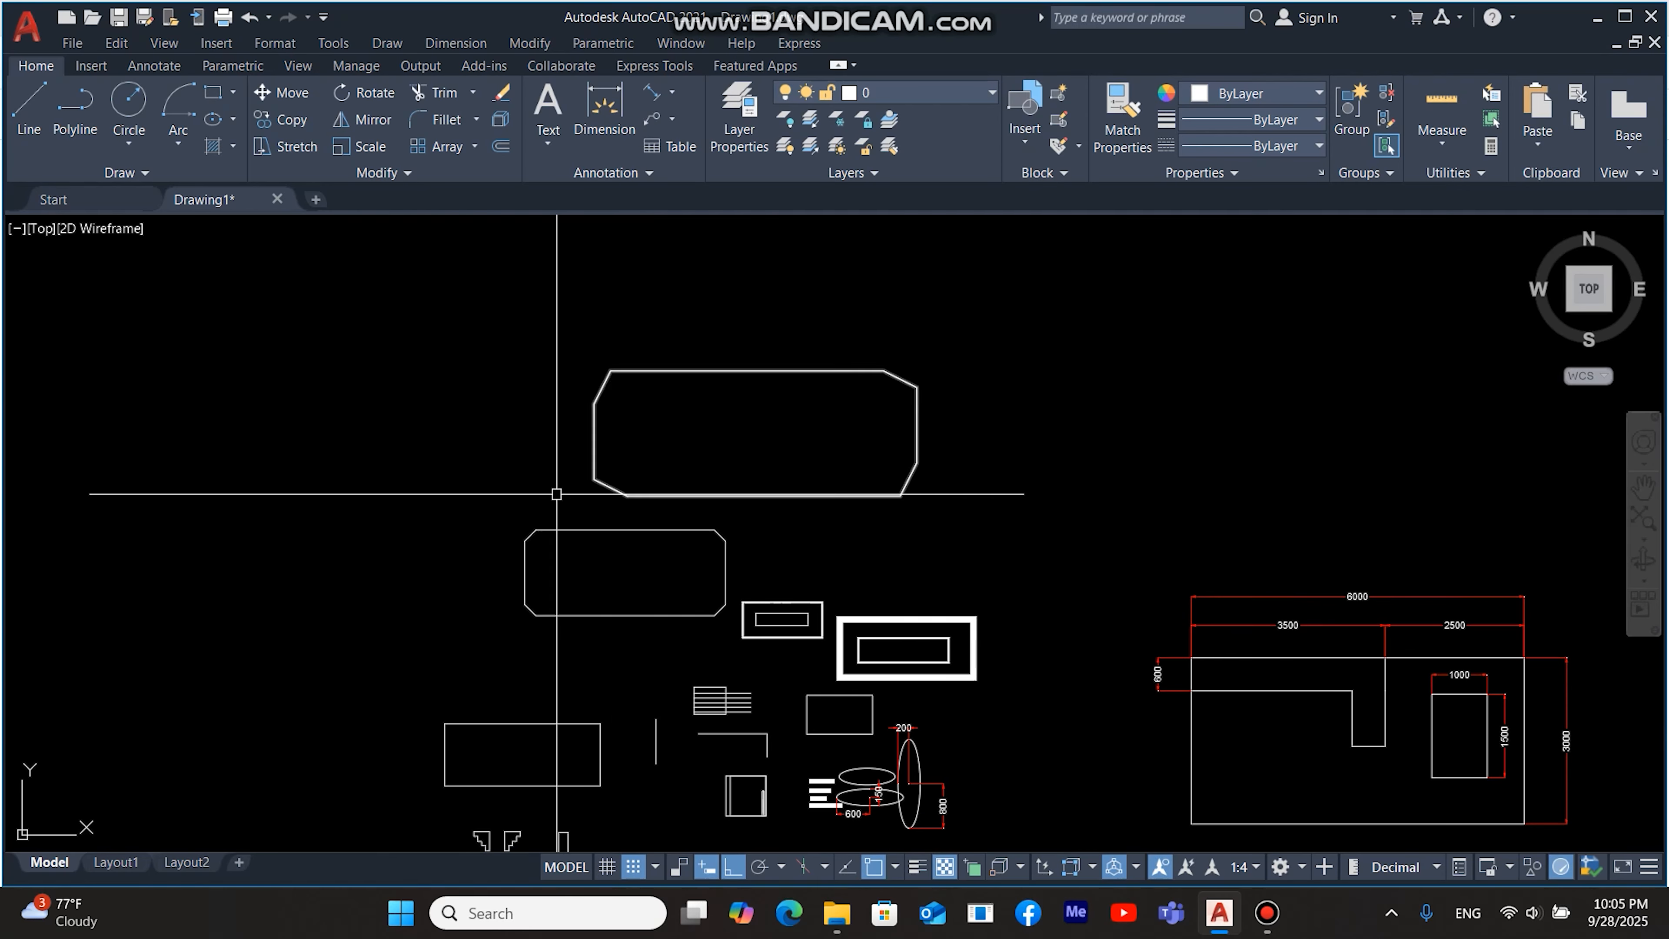
type("C")
key("Return")
left_click(272, 566)
left_click(686, 300)
Step: Reset both rectangle chamfer distances to 0 and draw a square-cornered rectangle overlapping the upper left of the newest chamfered one
middle_click_drag(287, 615, 549, 570)
middle_click_drag(424, 426, 476, 604)
key("Return")
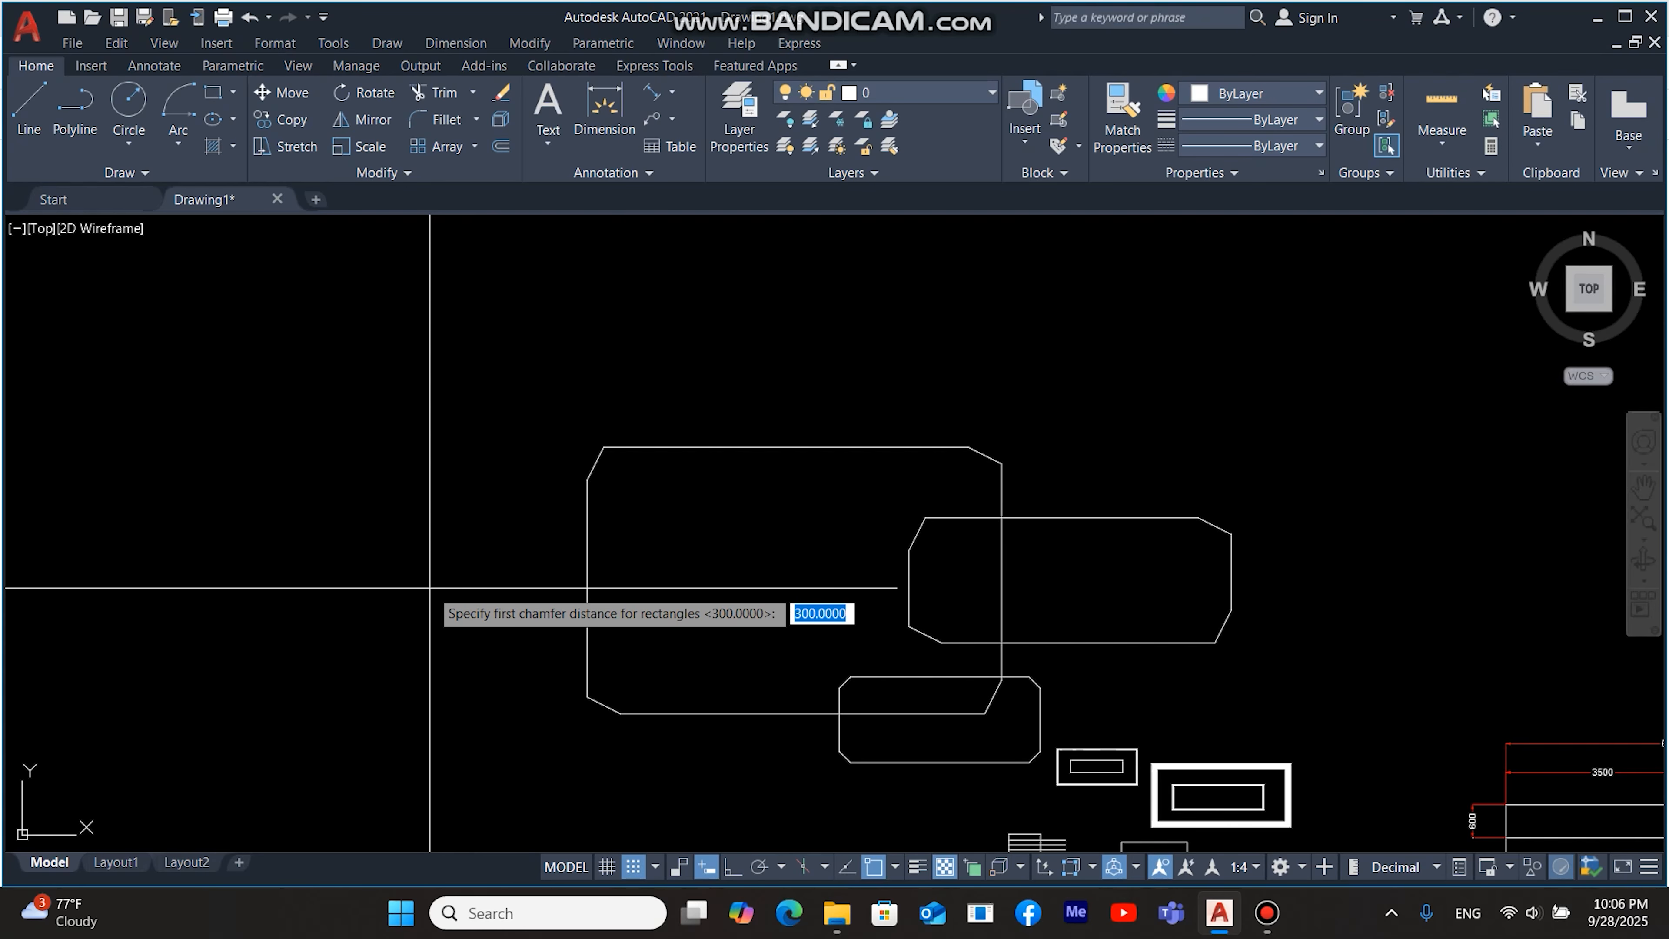
type("00")
key("Return")
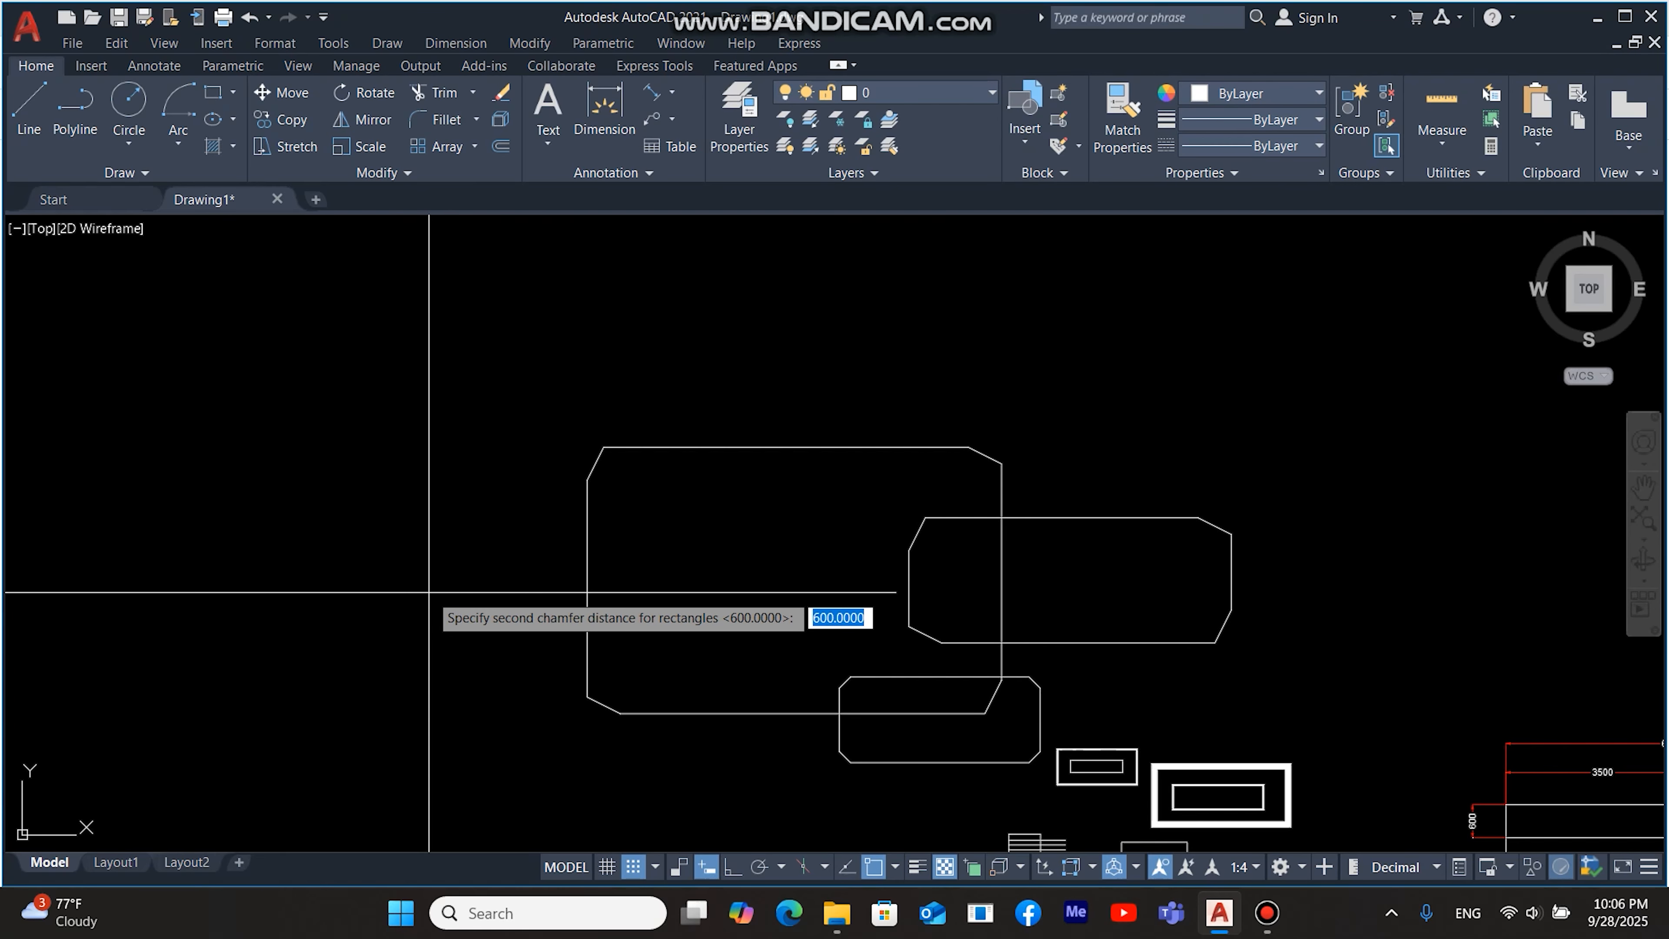
type("0")
key("Return")
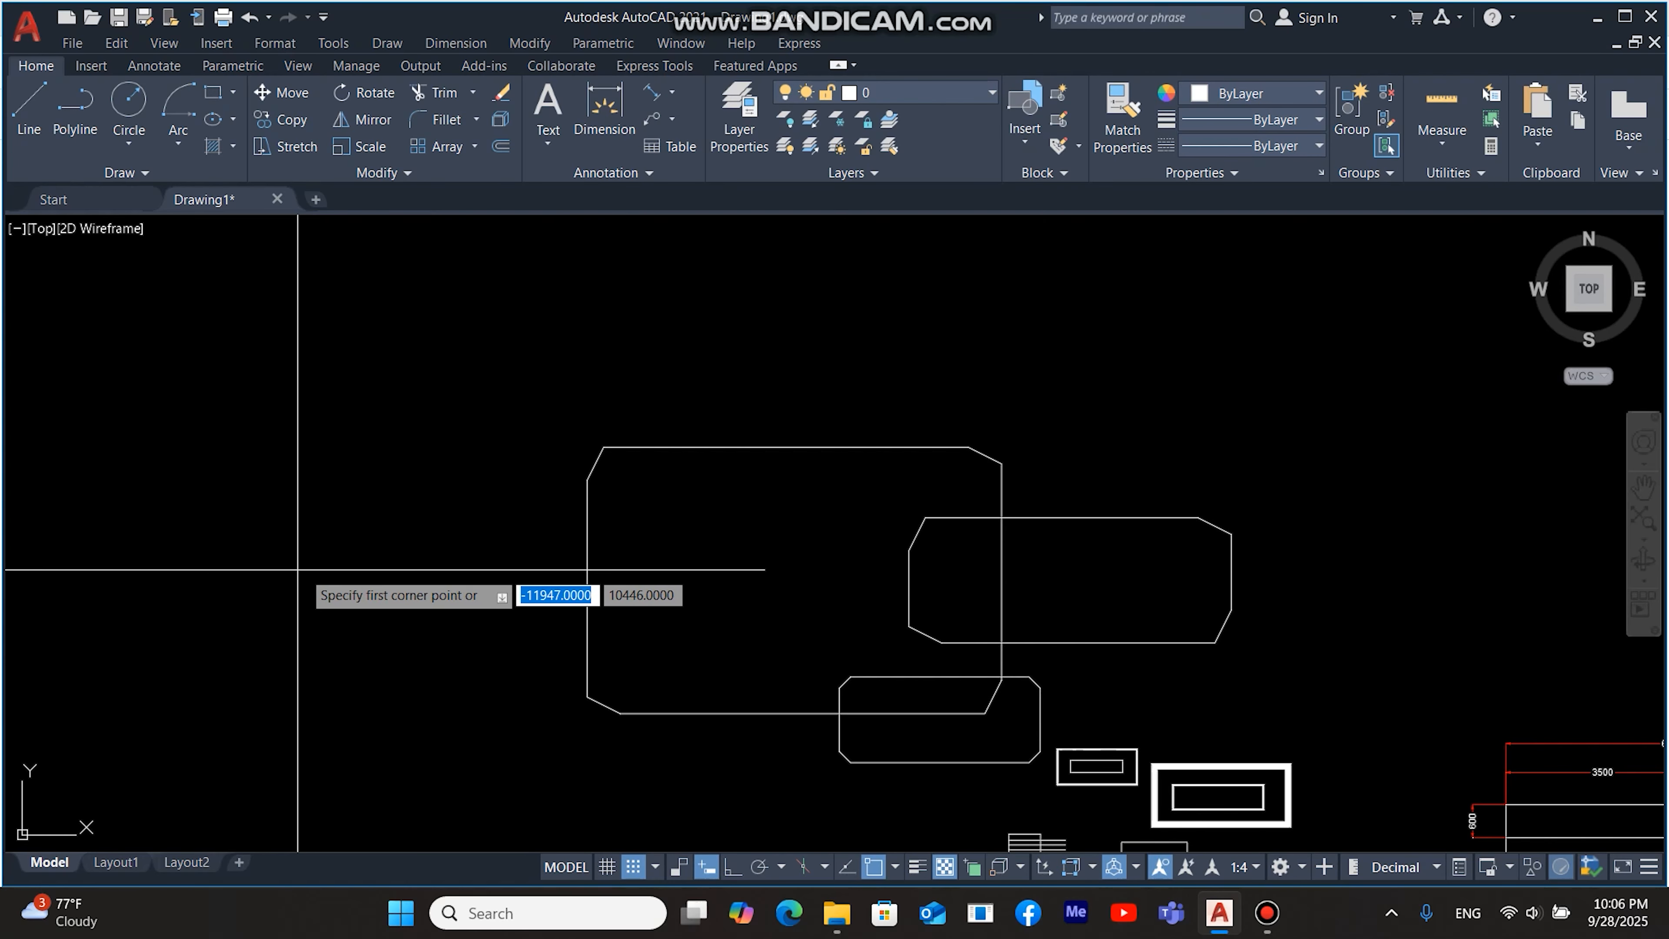
left_click(170, 526)
left_click(764, 234)
Step: Set the rectangle line width to 50 and draw a rectangle in the empty area above and right of the chamfered rectangles
scroll(500, 559, "down", 2)
middle_click_drag(504, 537, 476, 491)
middle_click_drag(749, 456, 605, 607)
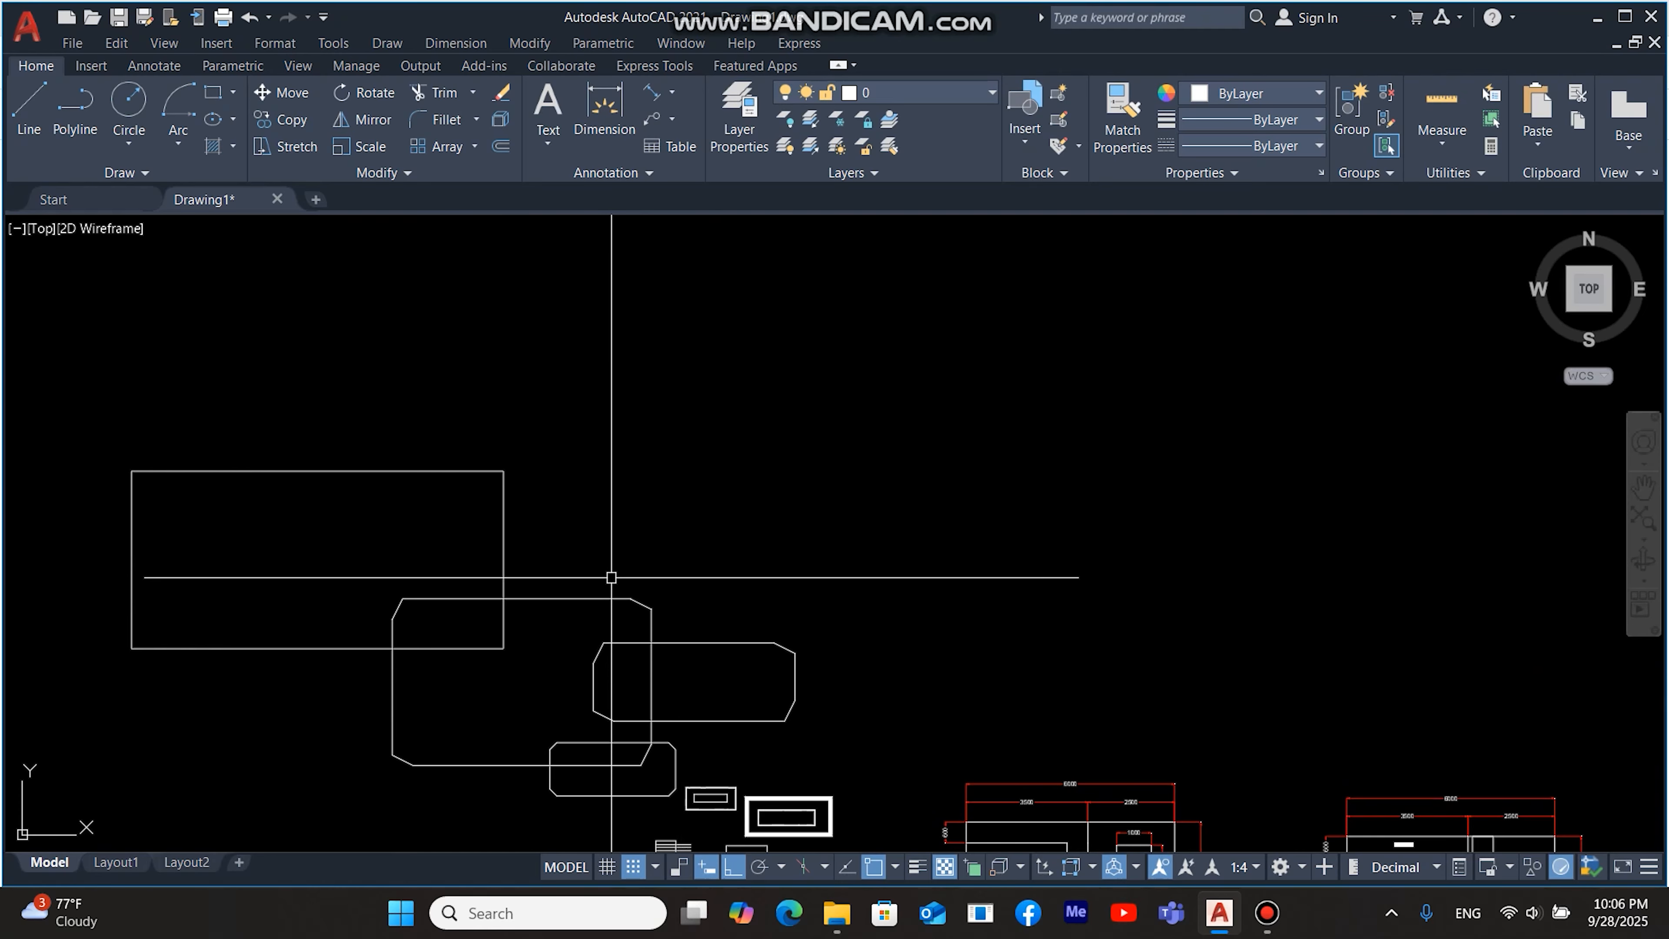
type("C")
key("Return")
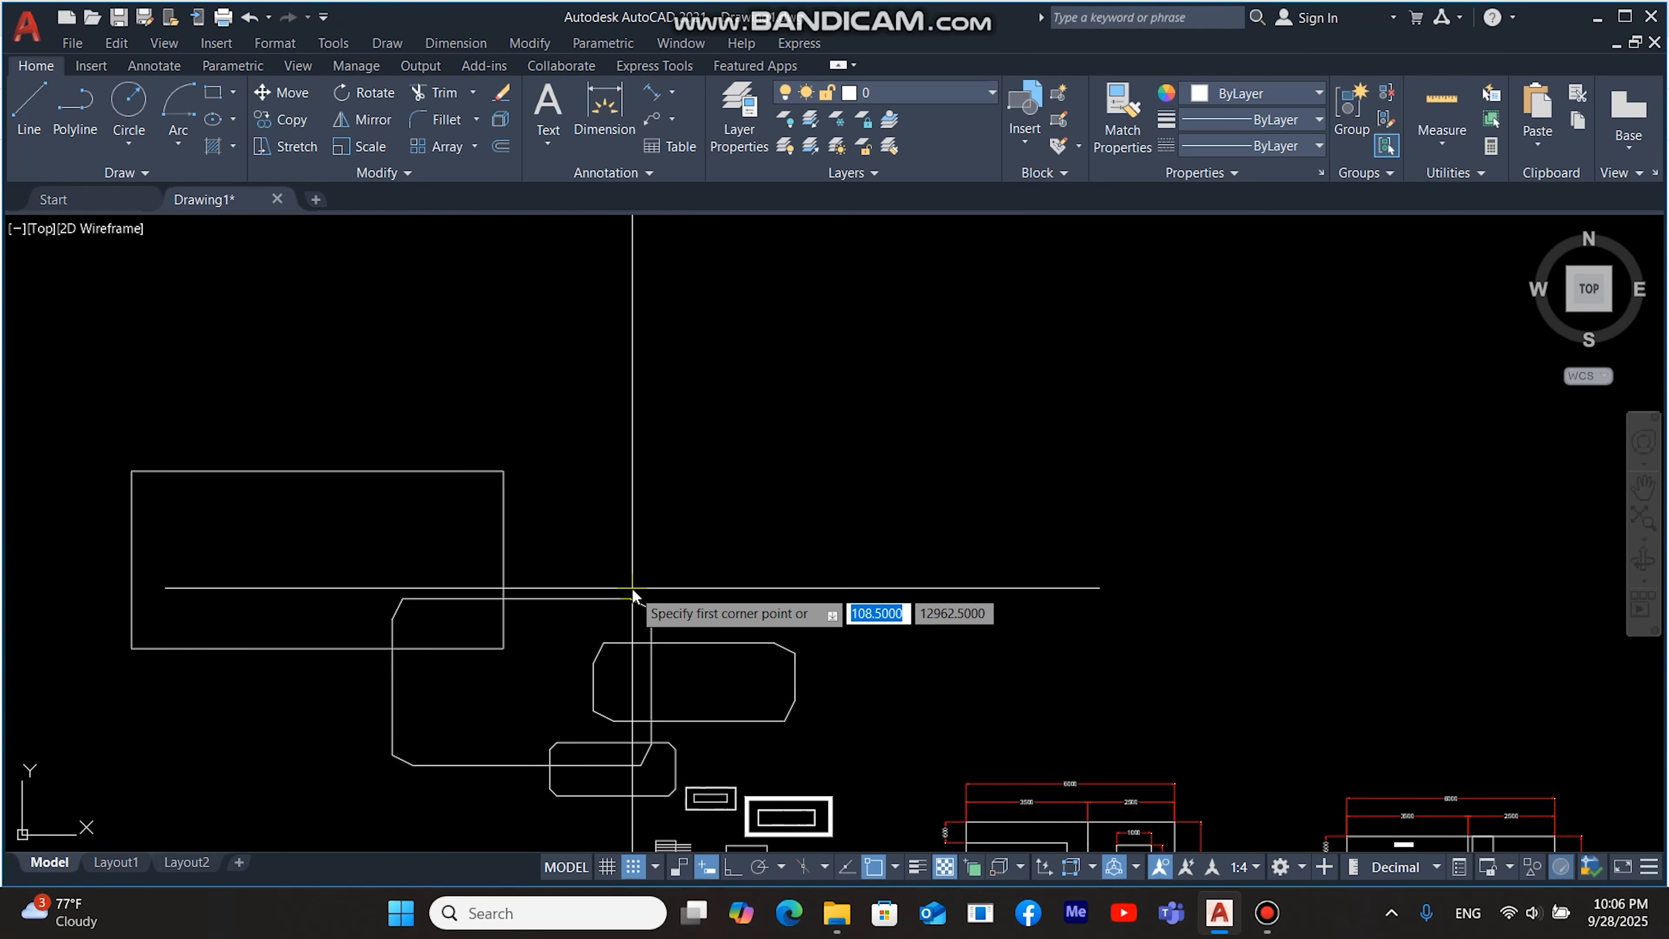
type("w")
key("Return")
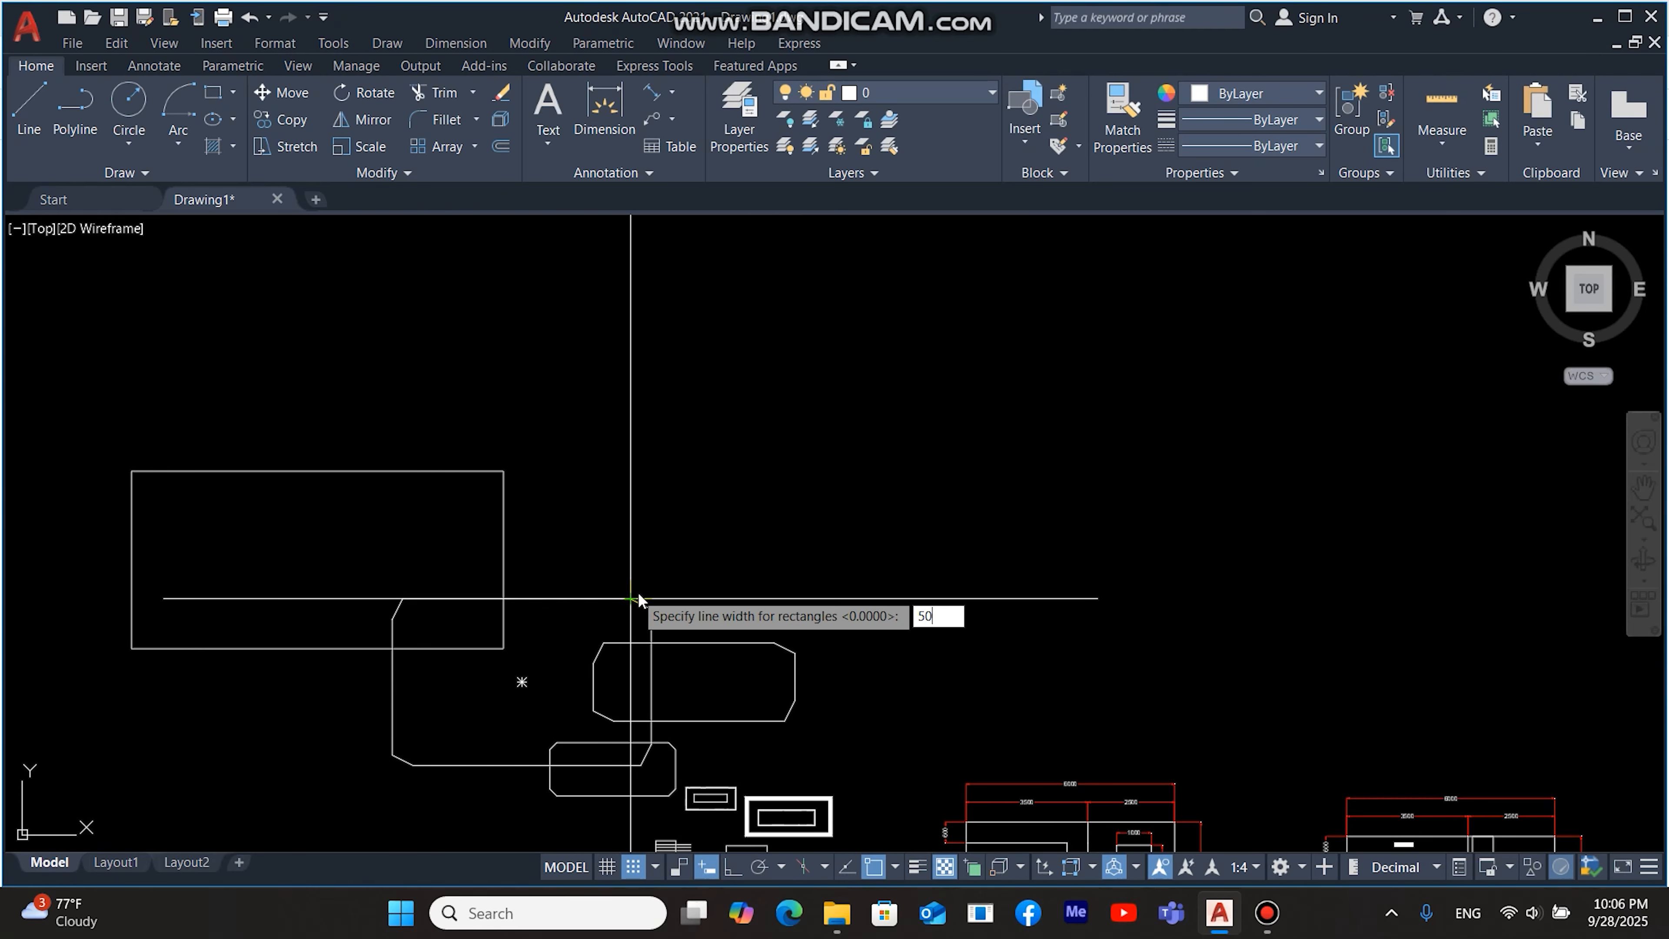
type("50")
key("Return")
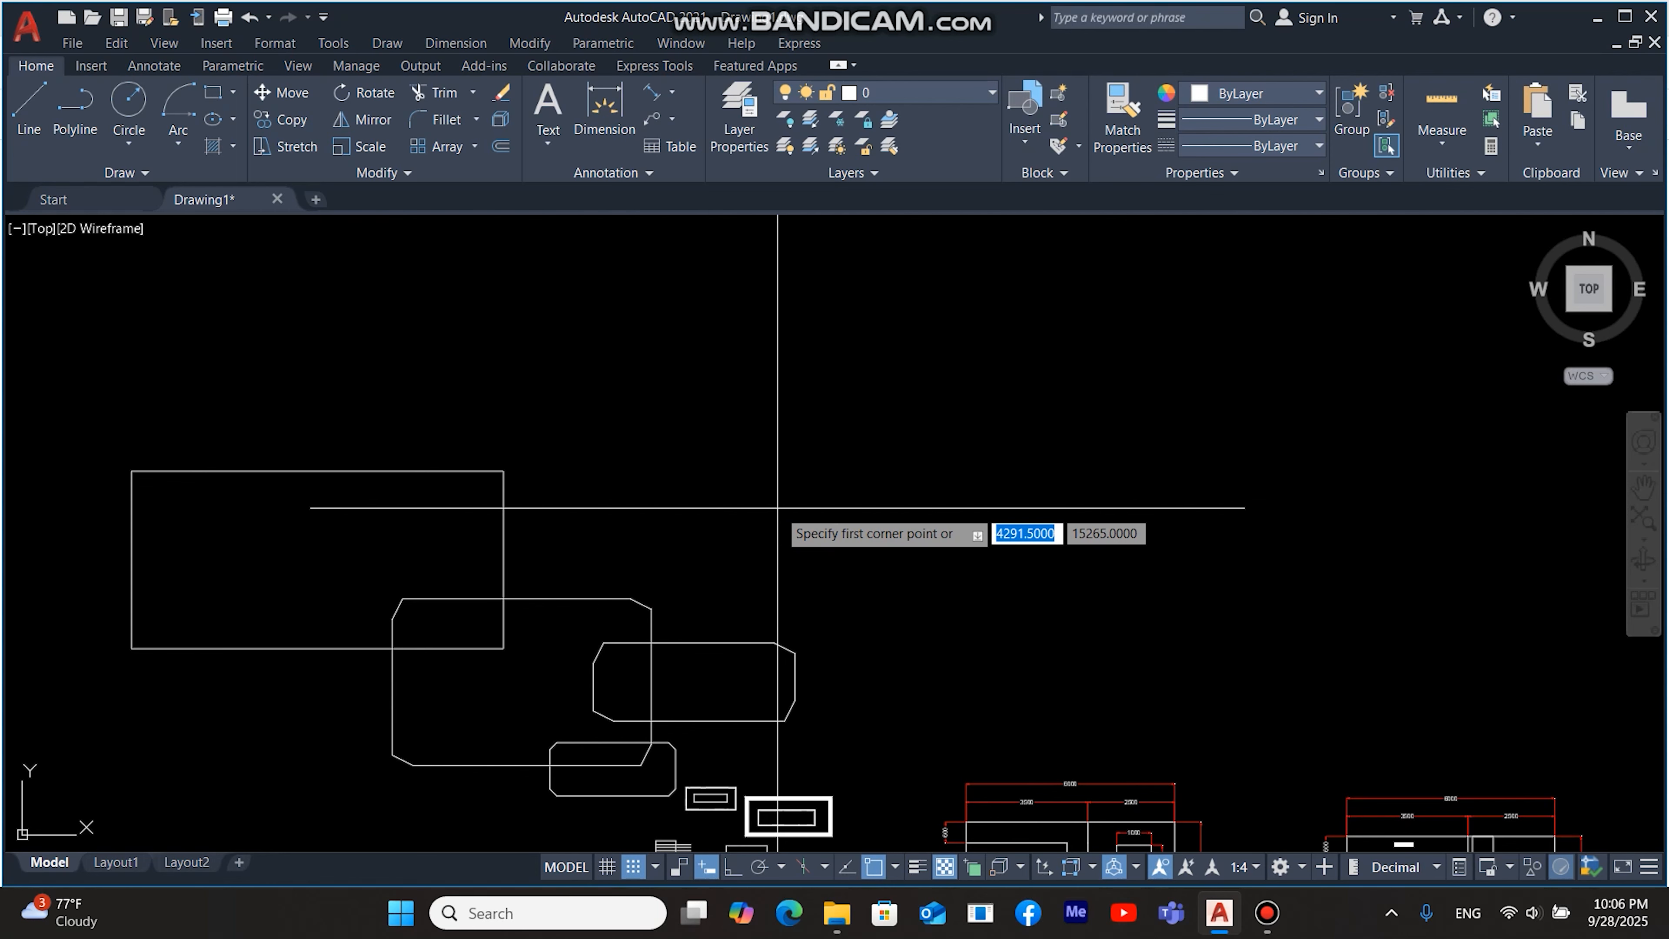
left_click(795, 505)
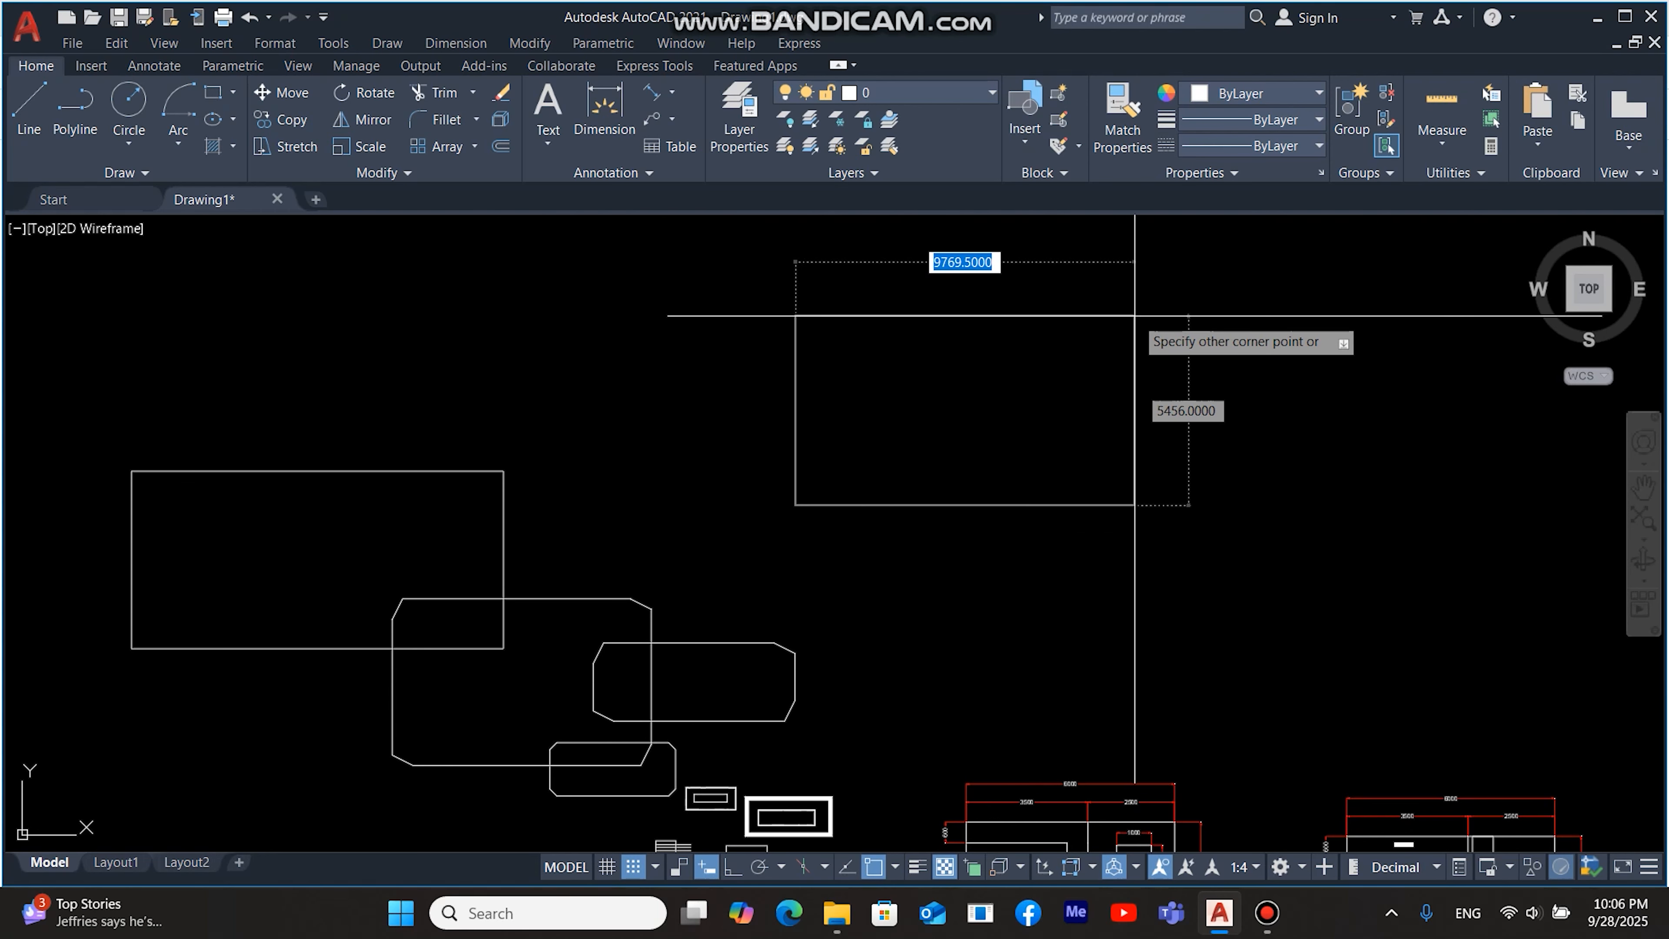
left_click(1096, 335)
Step: Draw an evenly chamfered rectangle with the same line width inside the thick square-cornered rectangle
scroll(845, 395, "up", 4)
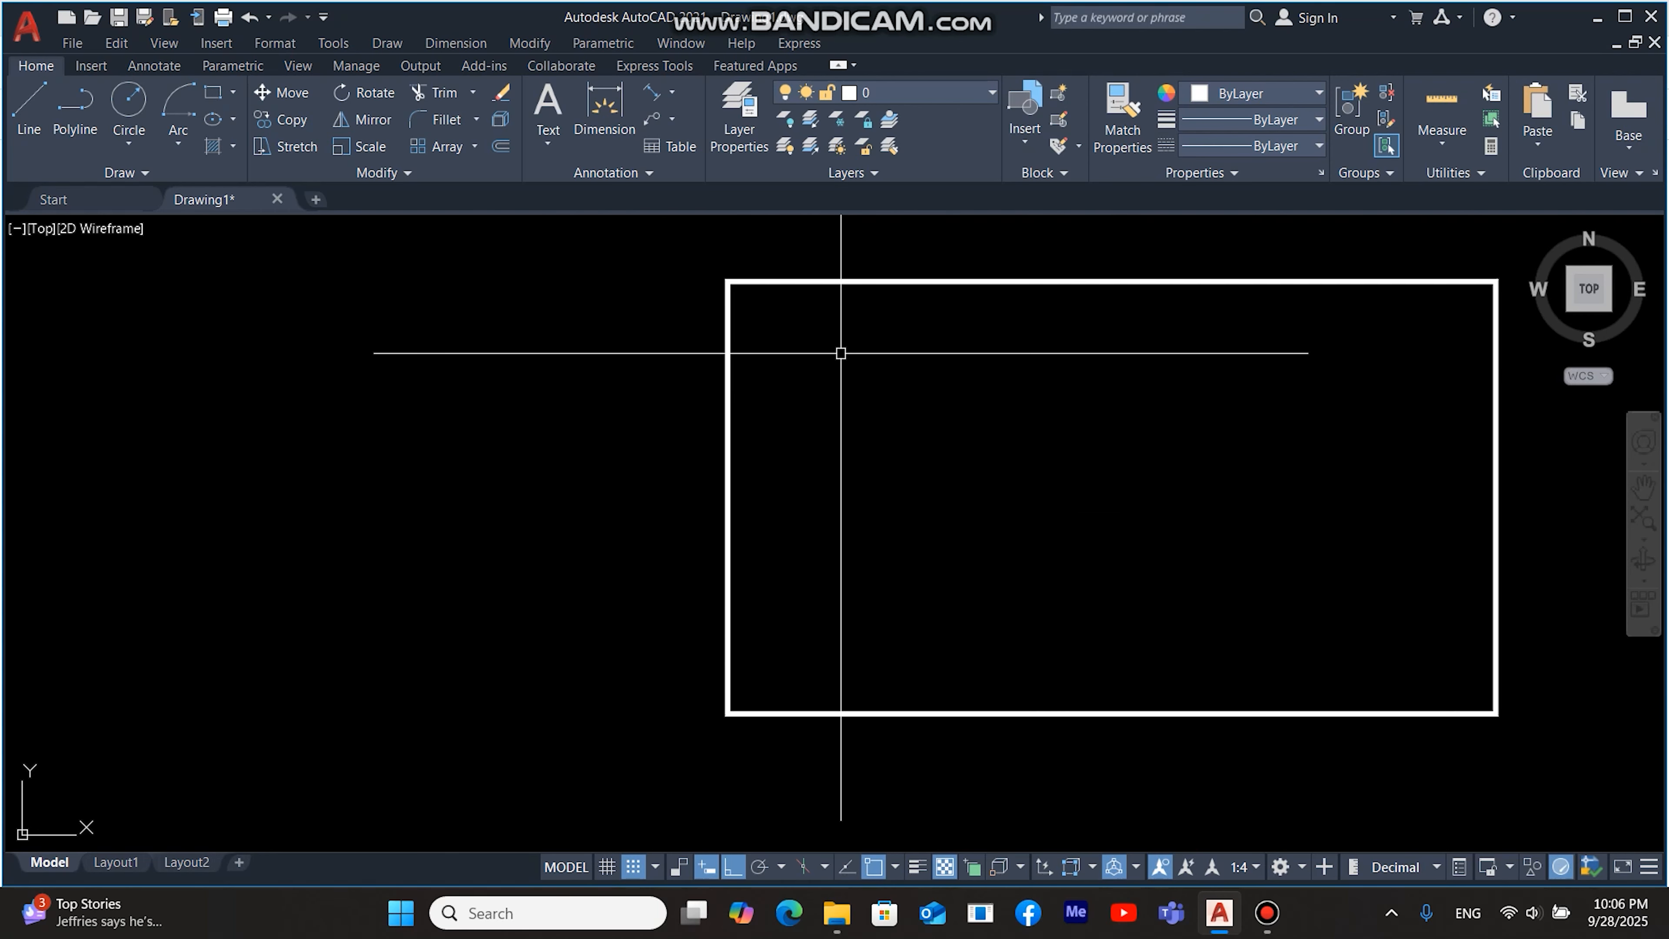
middle_click_drag(879, 384, 845, 421)
type("R")
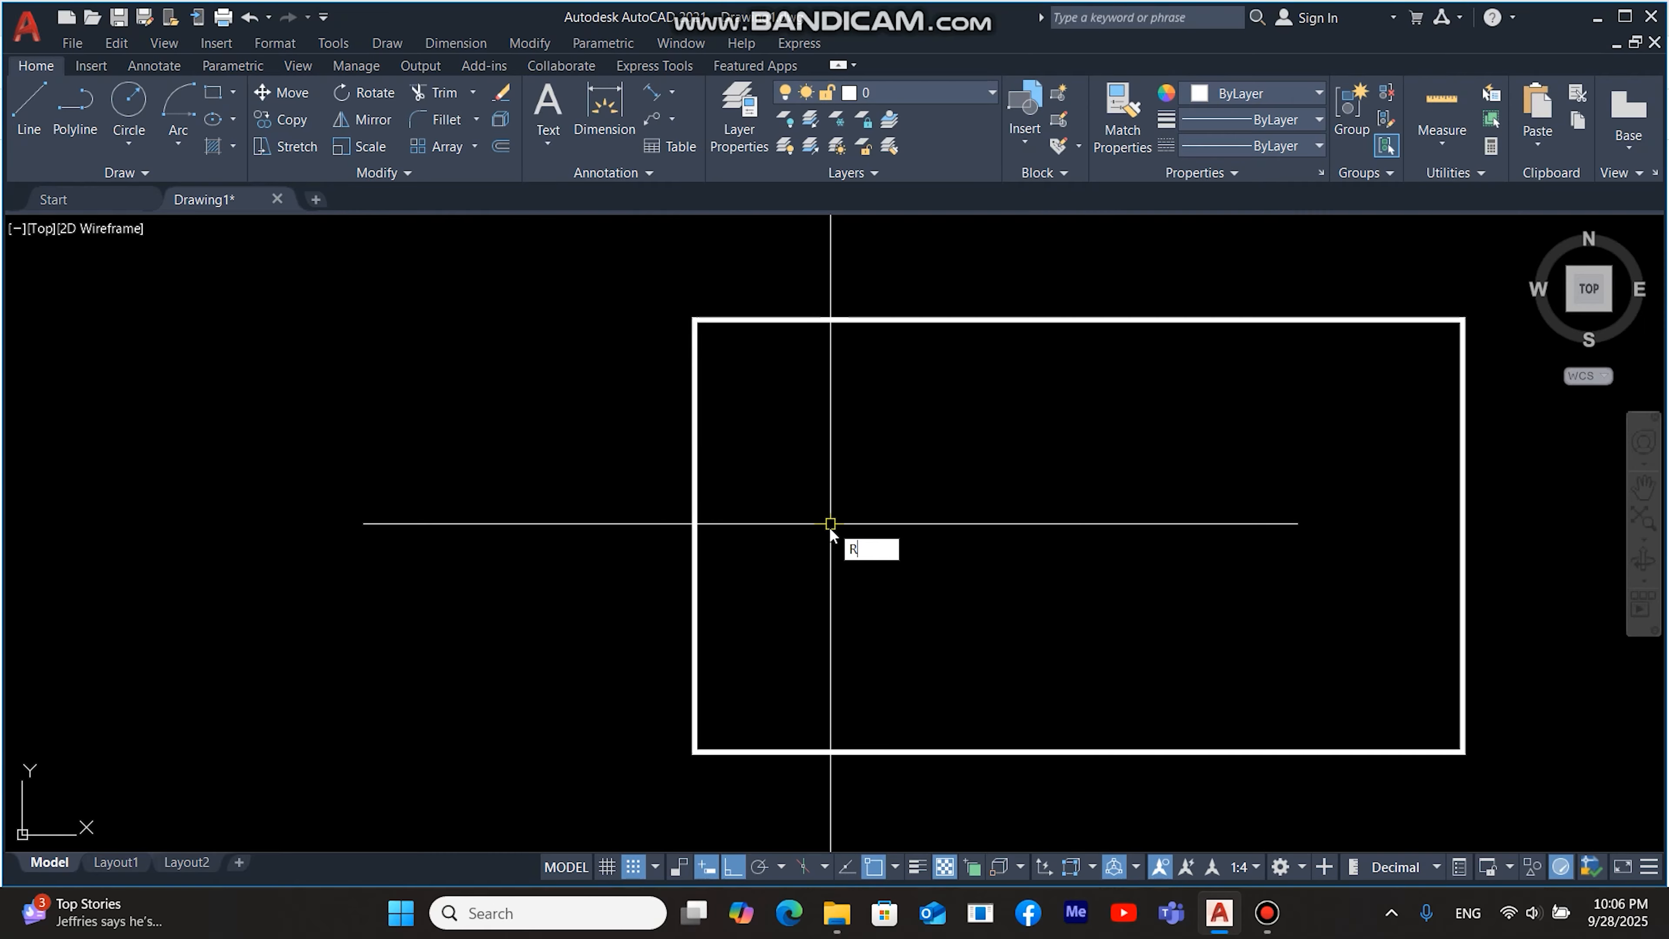
type("EC")
key("Return")
type("C")
key("Return")
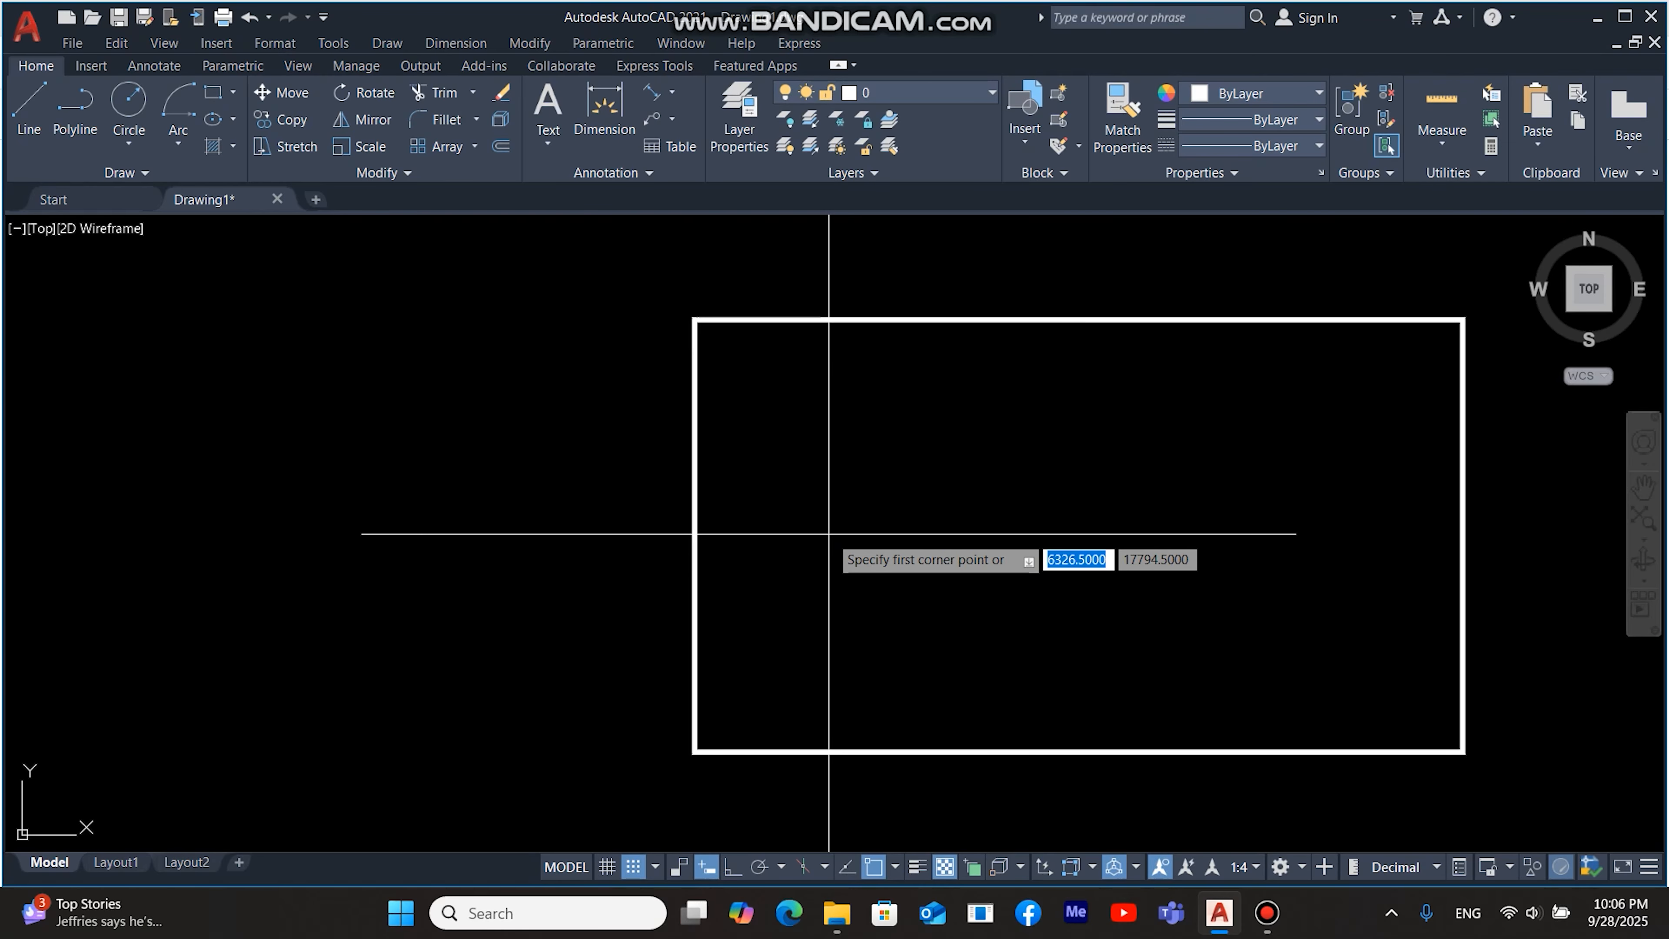
left_click(761, 695)
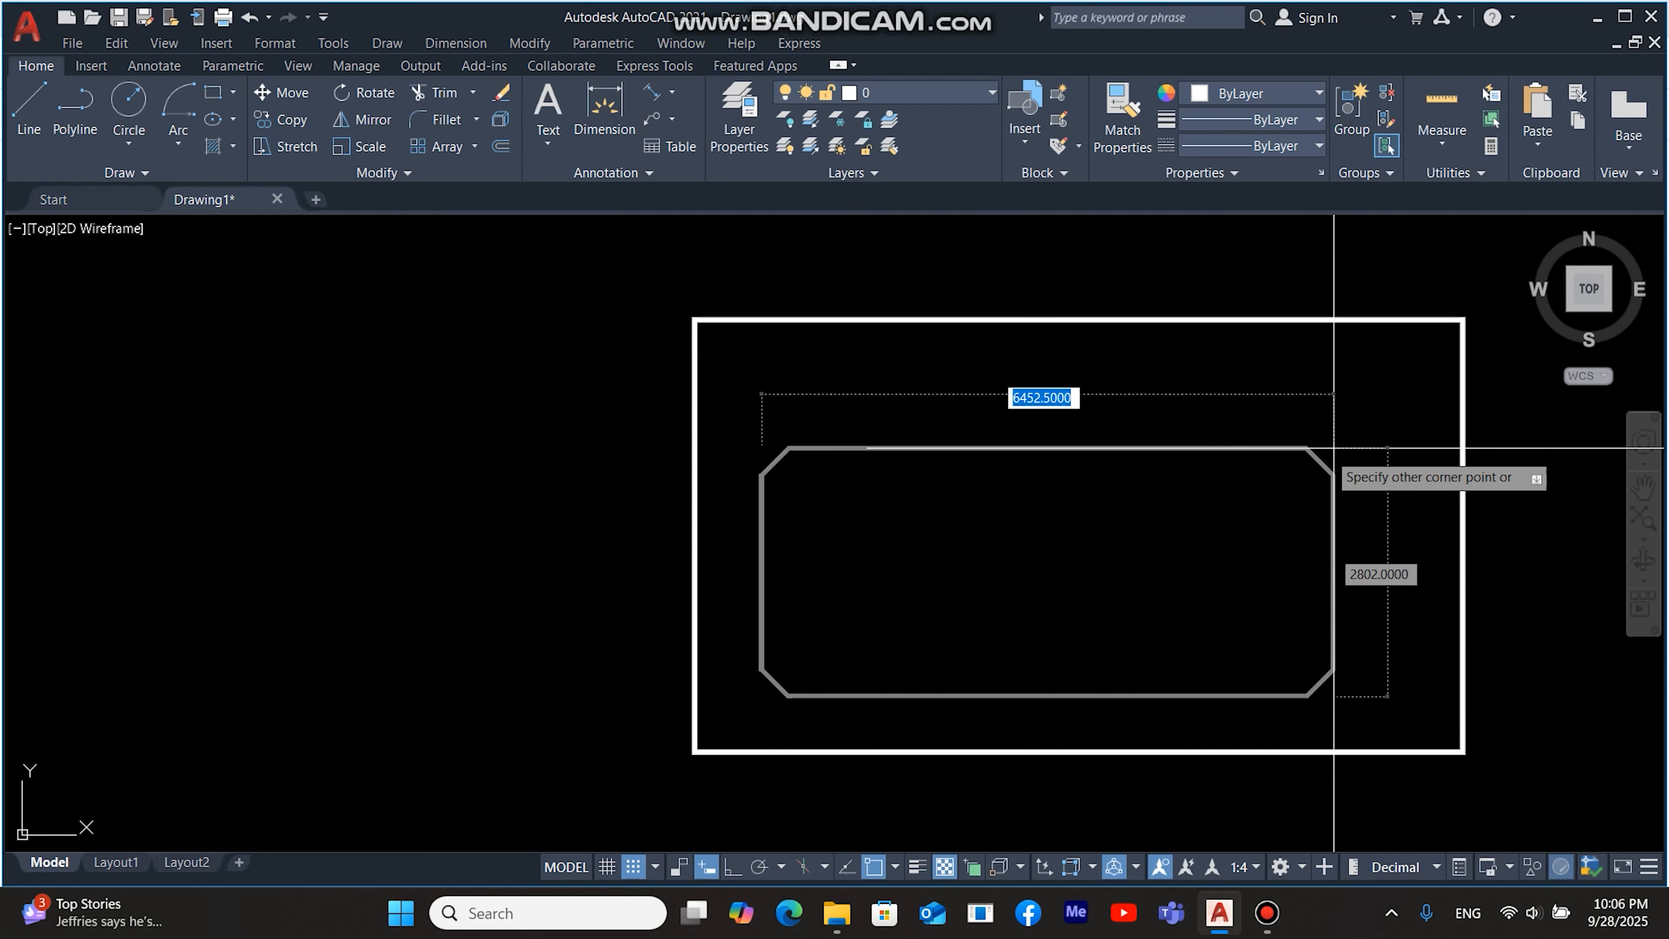
left_click(1396, 388)
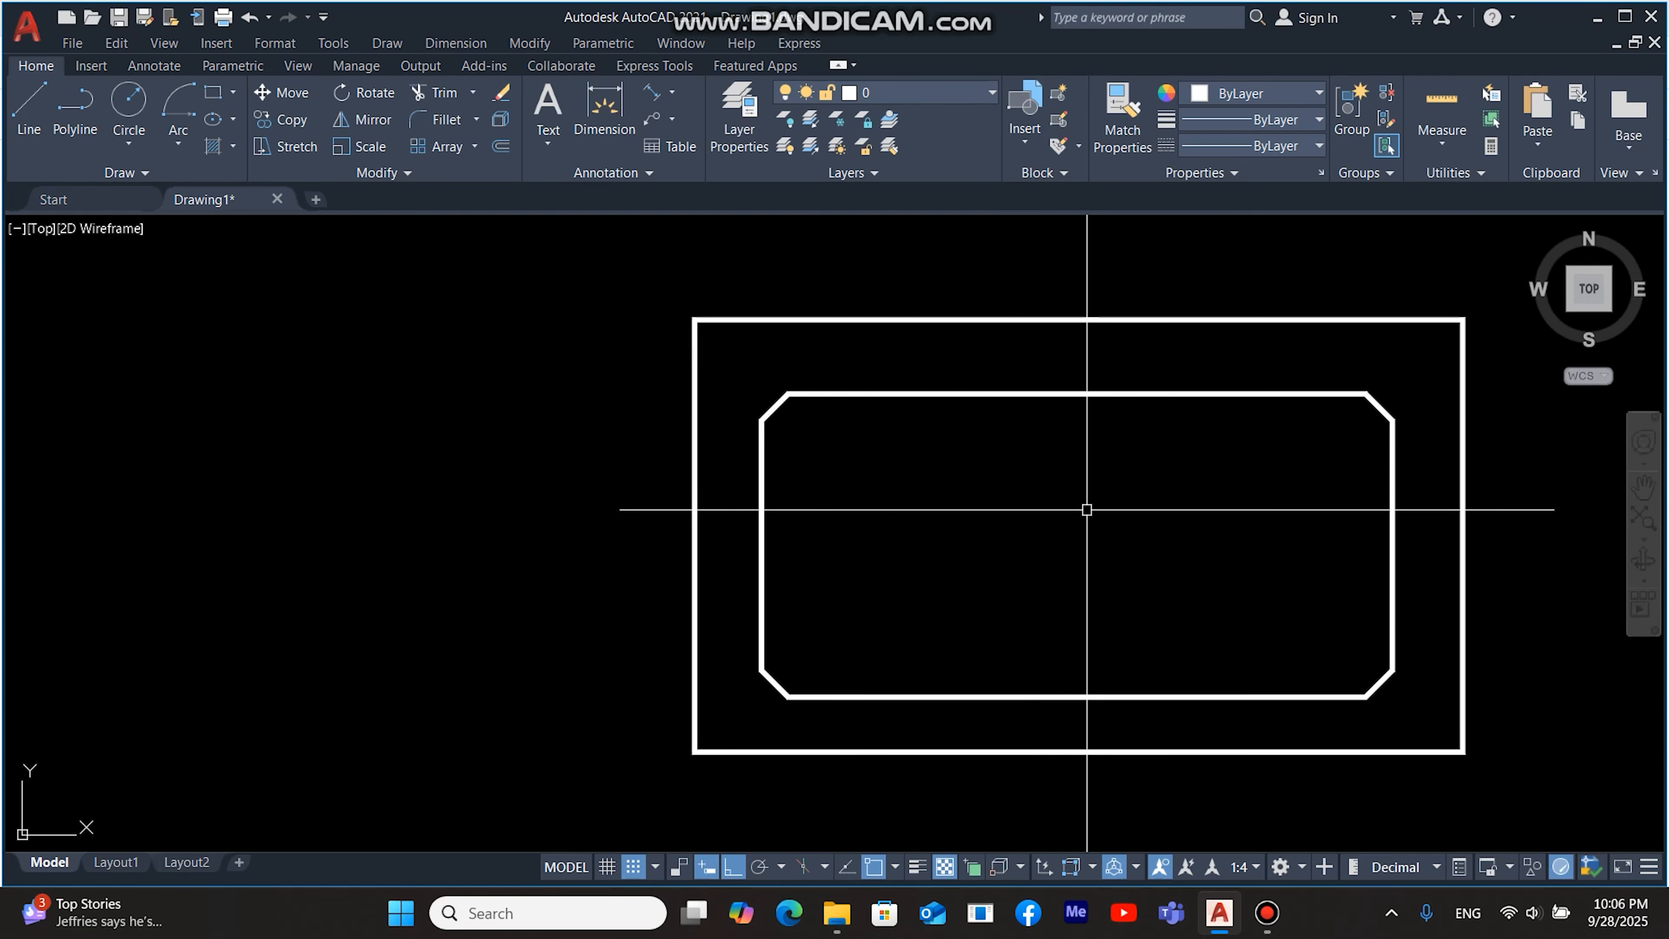
middle_click_drag(857, 526, 862, 460)
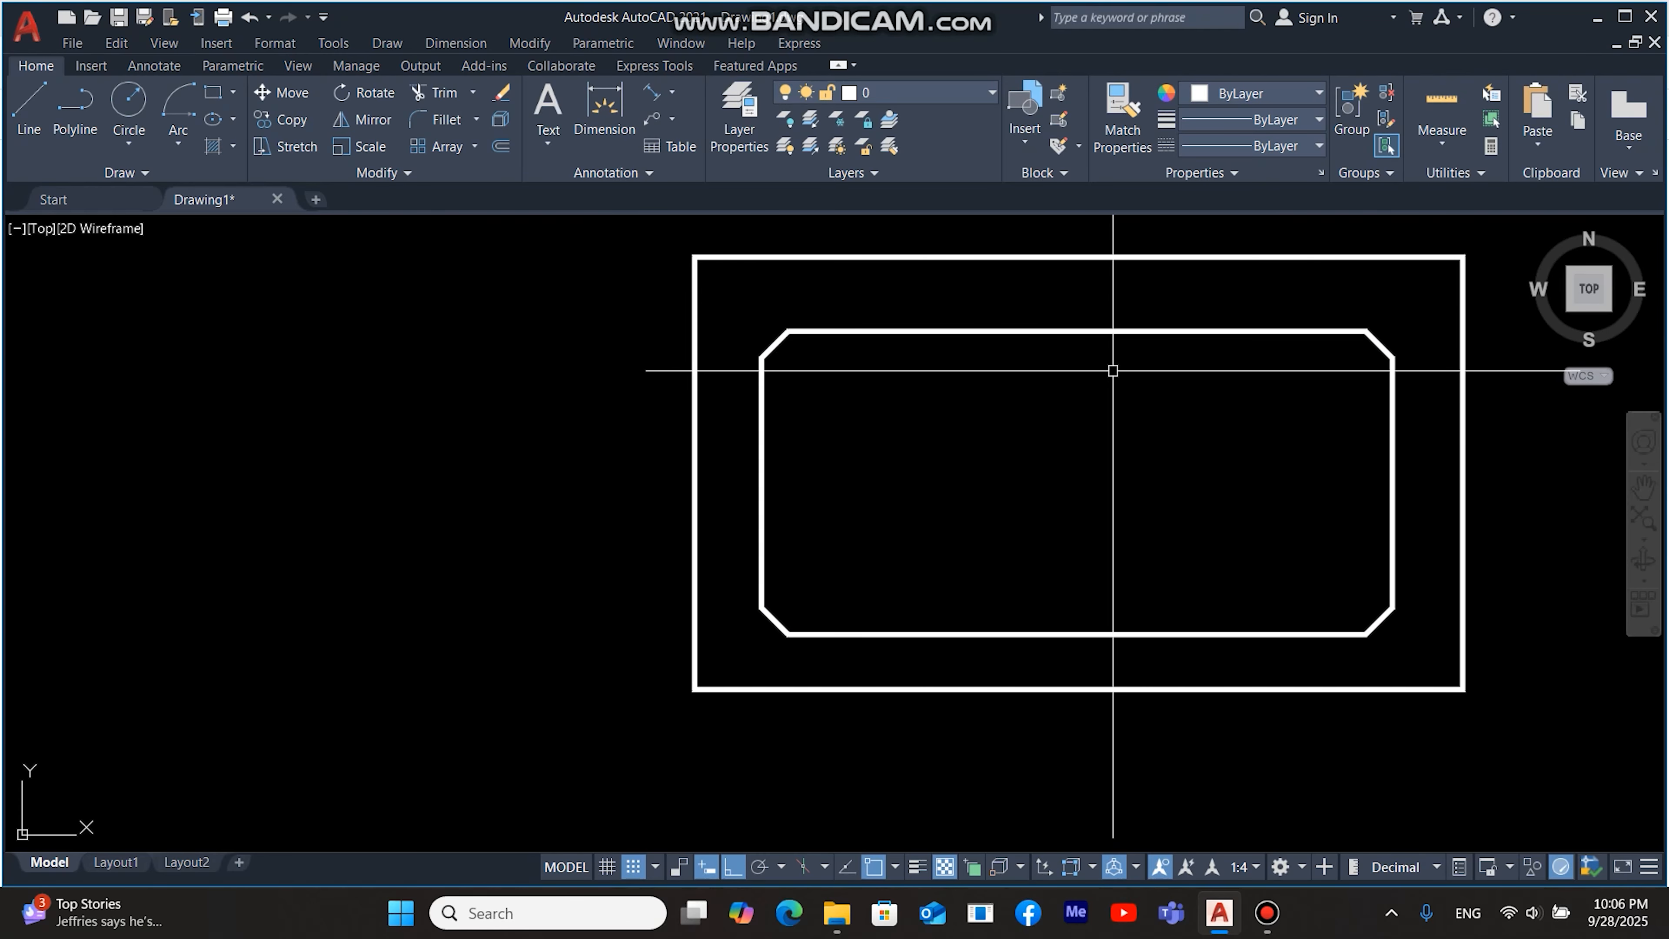
middle_click_drag(848, 328, 813, 343)
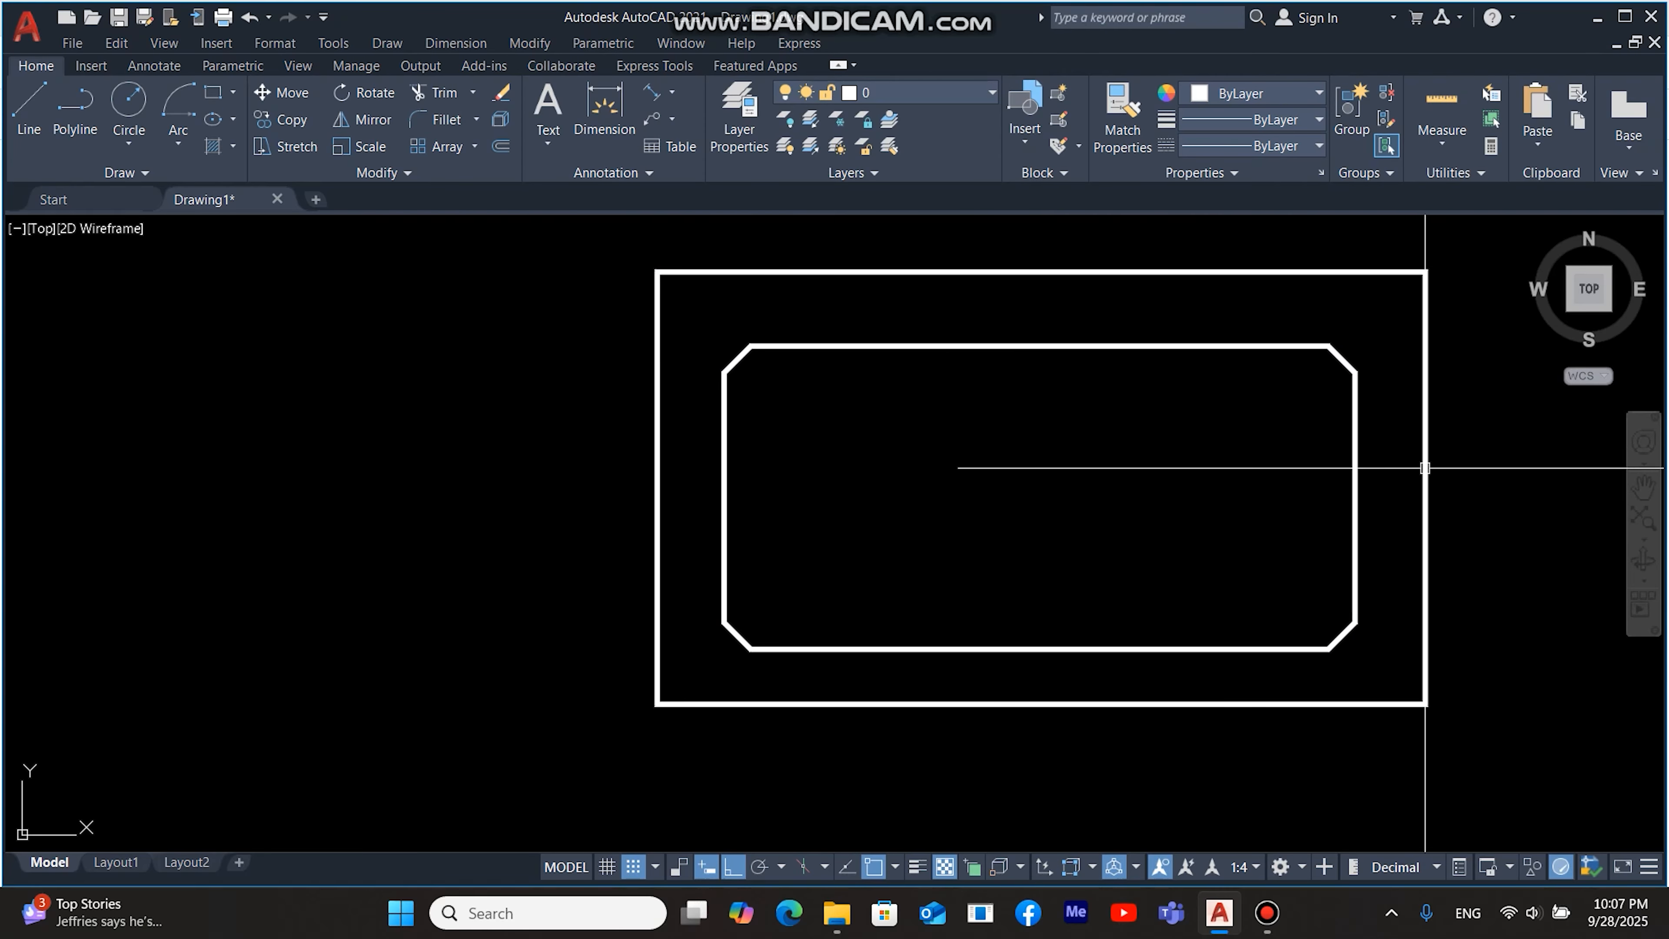
middle_click_drag(1420, 466, 1271, 514)
scroll(1170, 513, "down", 5)
mouse_move(1177, 567)
middle_mouse_down()
mouse_move(1103, 436)
mouse_move(868, 418)
middle_mouse_up()
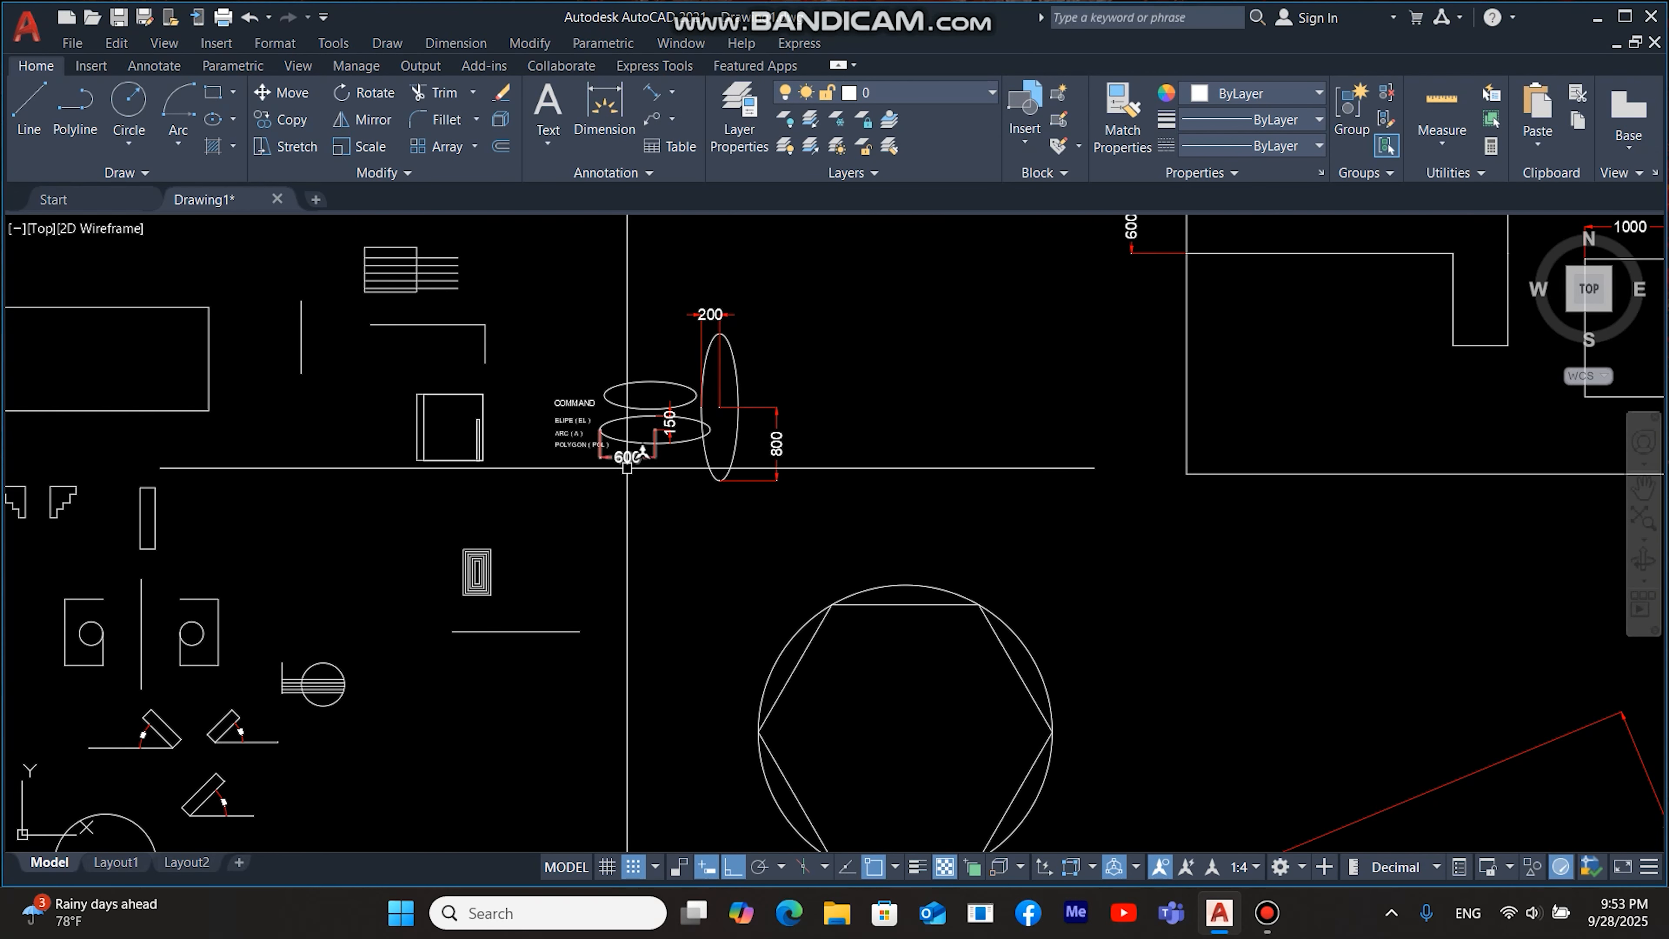
scroll(614, 455, "down", 4)
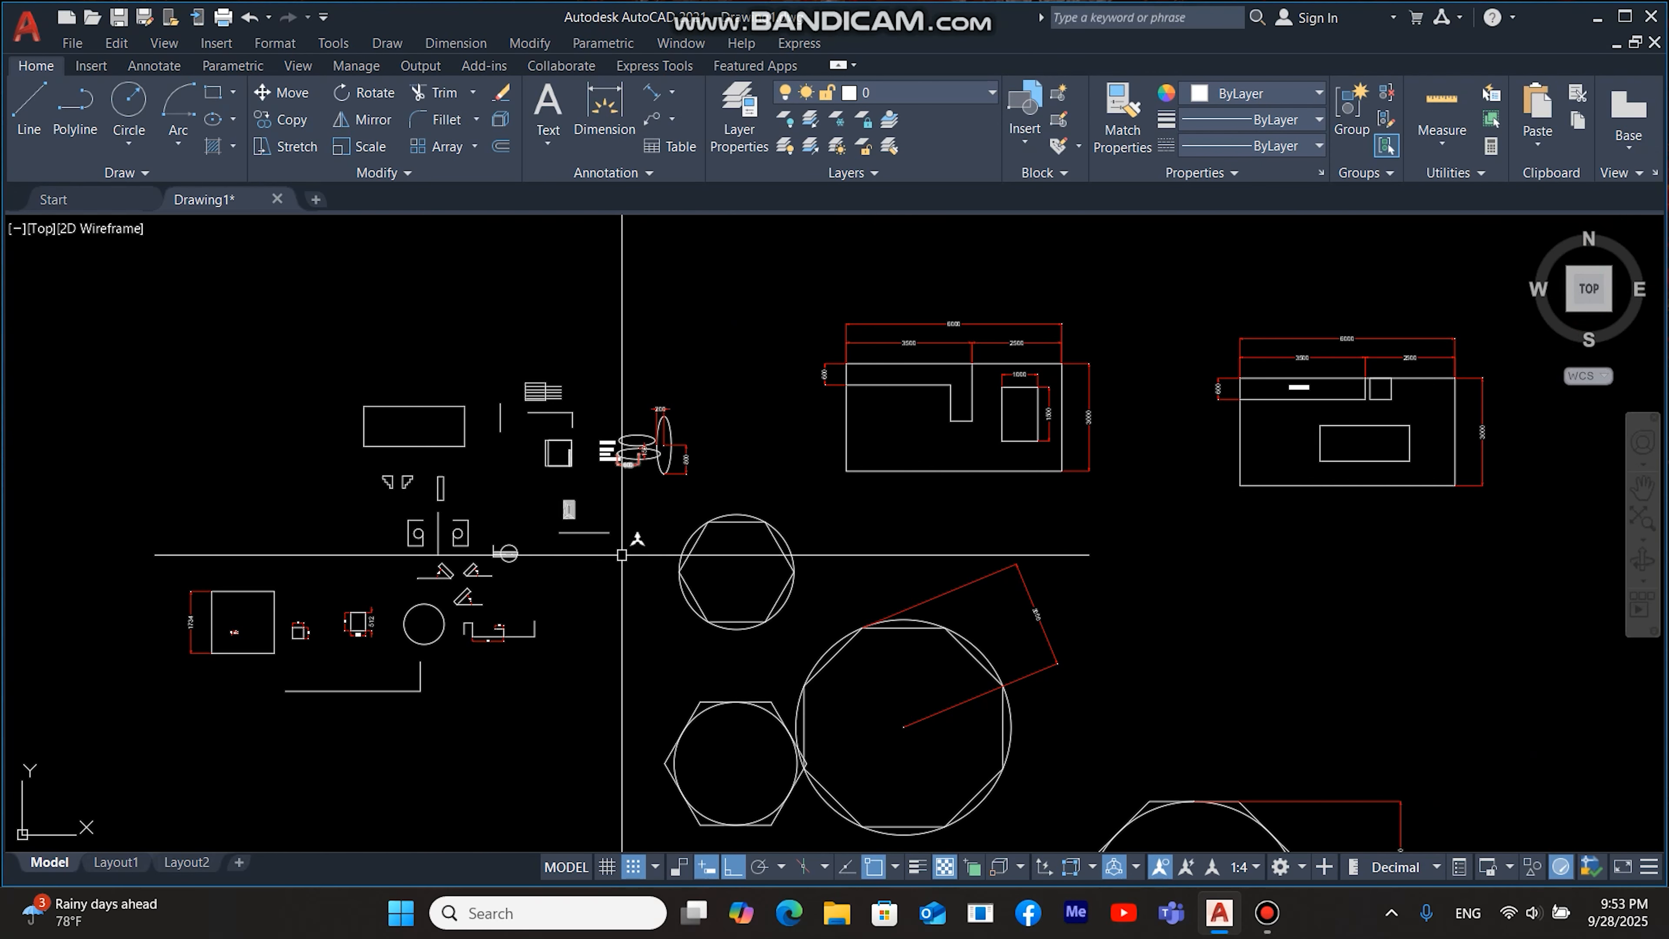
scroll(648, 552, "up", 4)
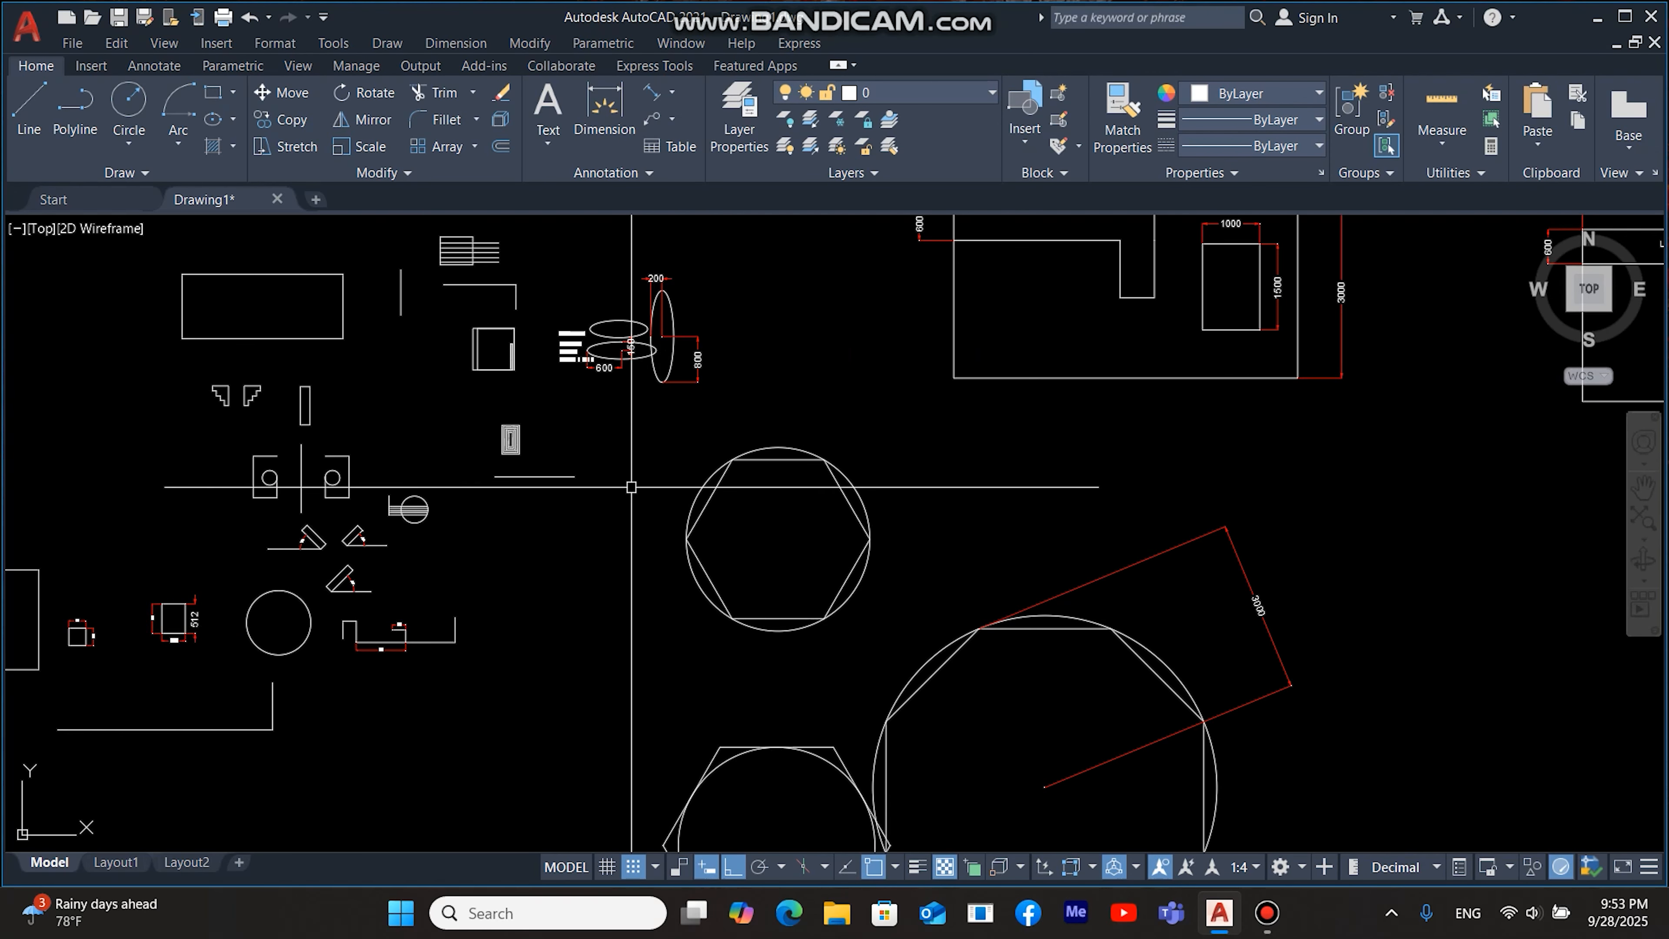